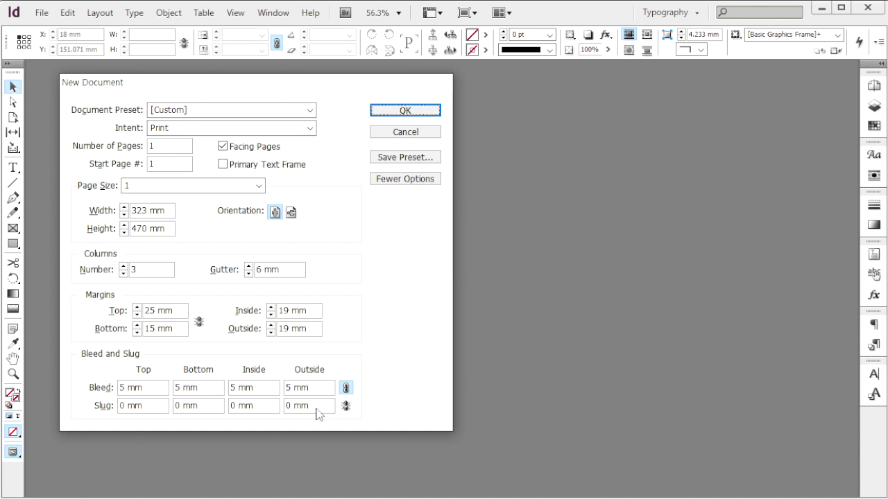
Create the three-column 323 × 470 mm print document with 5 mm bleed and set the default stroke to None.
key(Return)
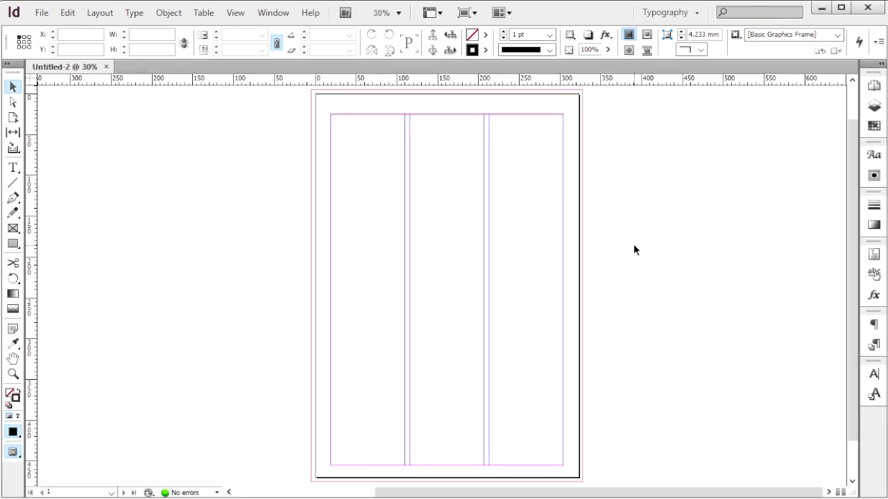
key(slash)
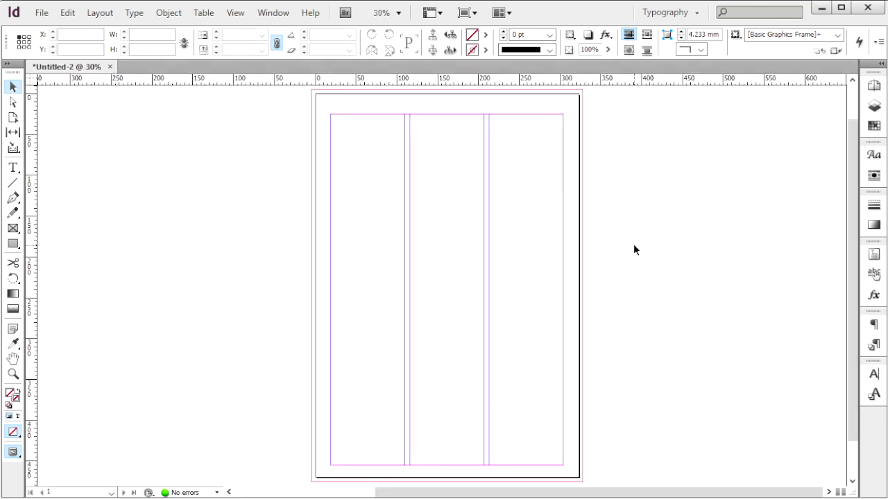
Save the document in the GTO folder under the name 수험번호-성명-1.
key(ctrl+s)
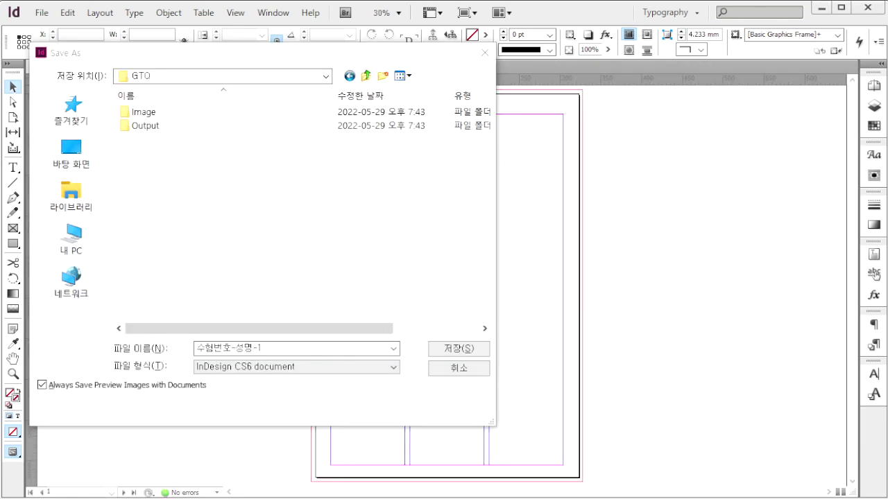
click(280, 347)
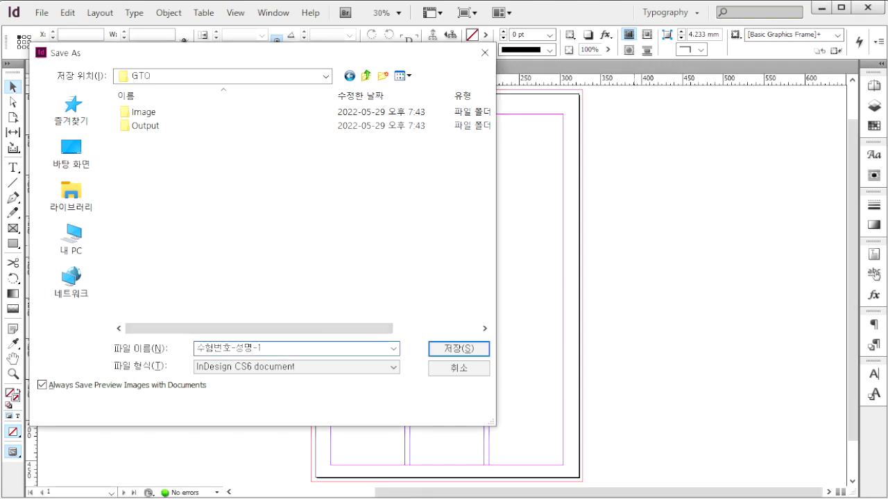
key(Return)
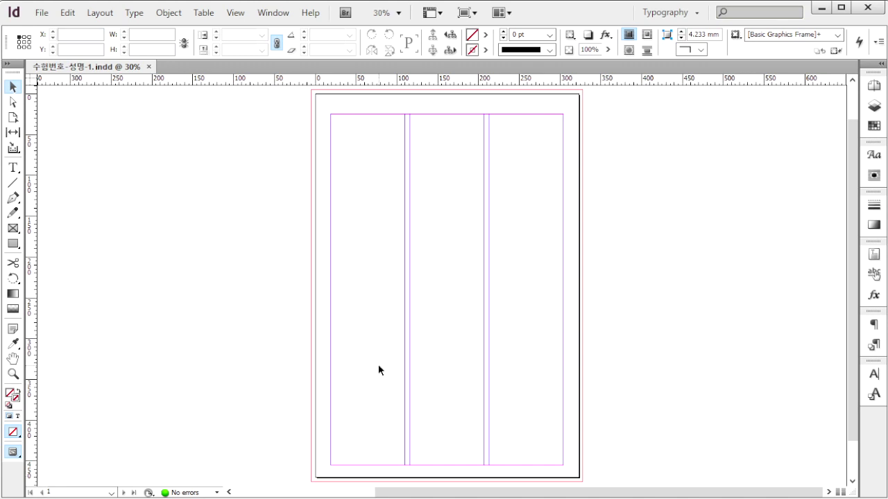
Place 1급-1.jpg across the lower part of the page from bleed to bleed, 333 mm wide and about 257 mm high.
key(ctrl+d)
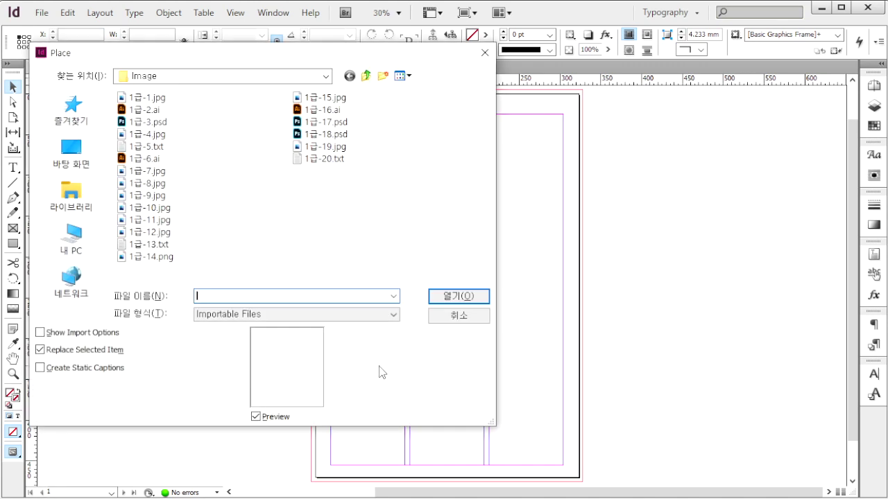
click(156, 98)
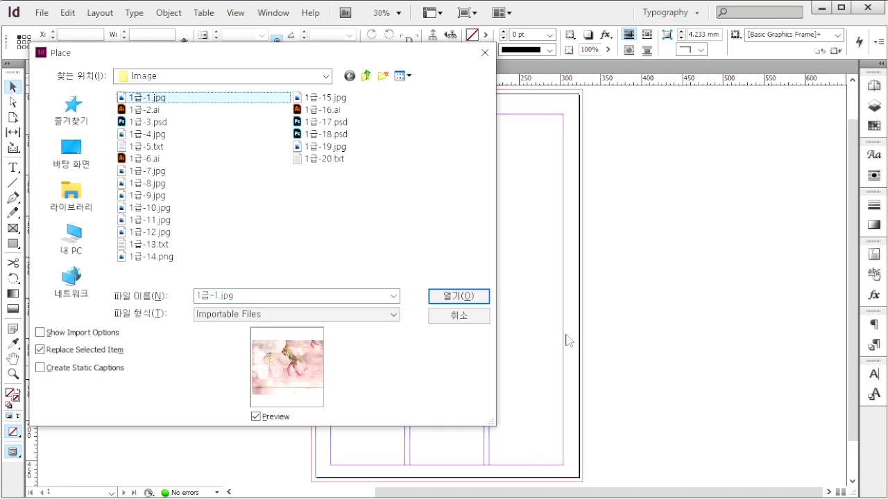
click(474, 300)
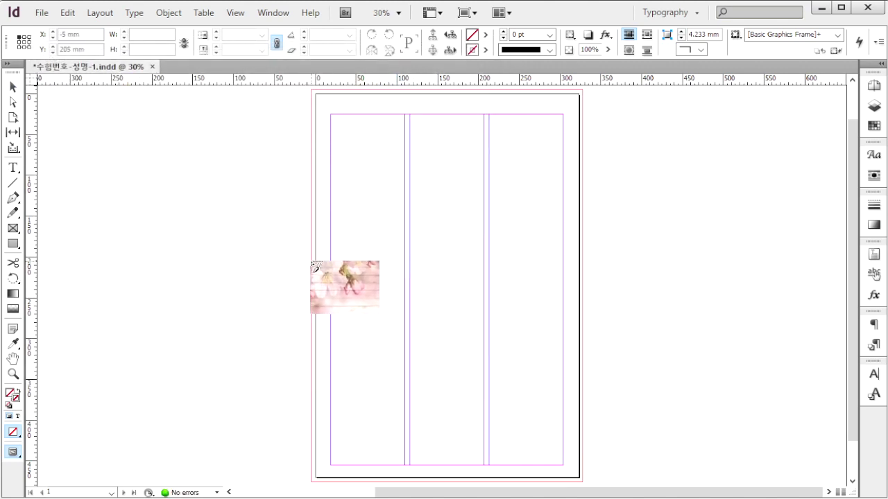
mouse_move(312, 258)
mouse_down()
mouse_move(510, 412)
mouse_move(577, 479)
mouse_up()
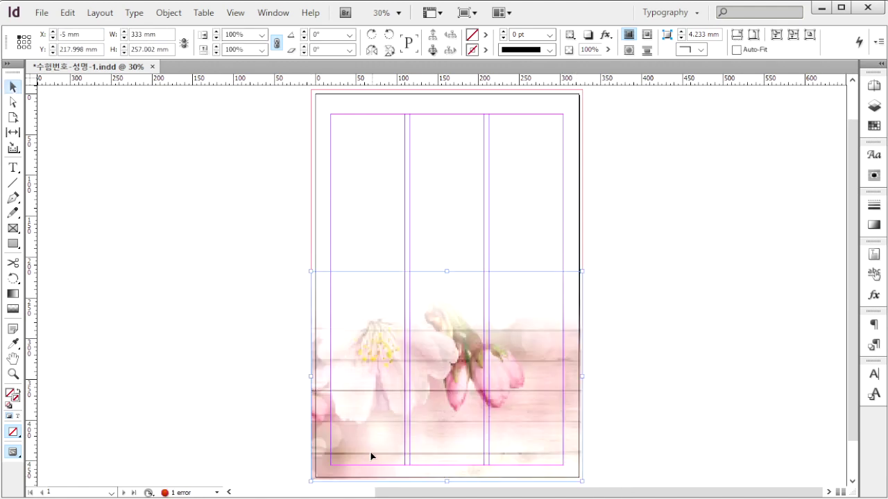
Apply a Directional Feather with a 100 mm top width to the blossom background photo.
right_click(332, 471)
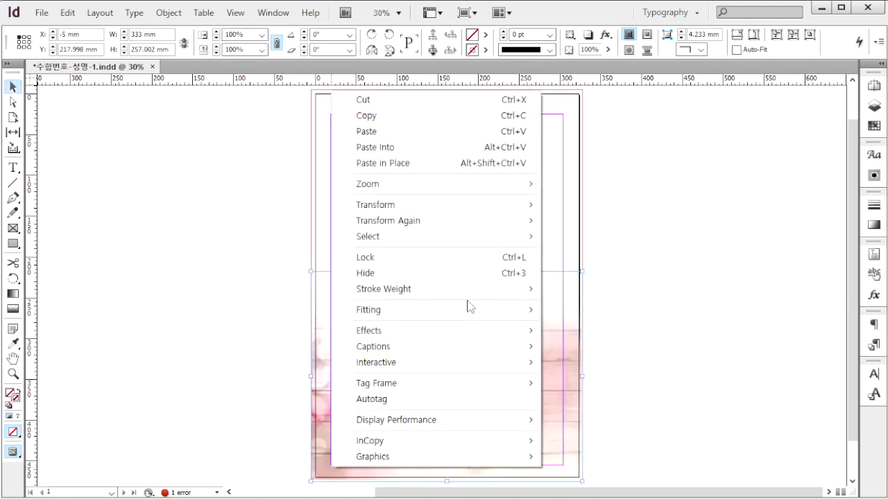
mouse_move(505, 330)
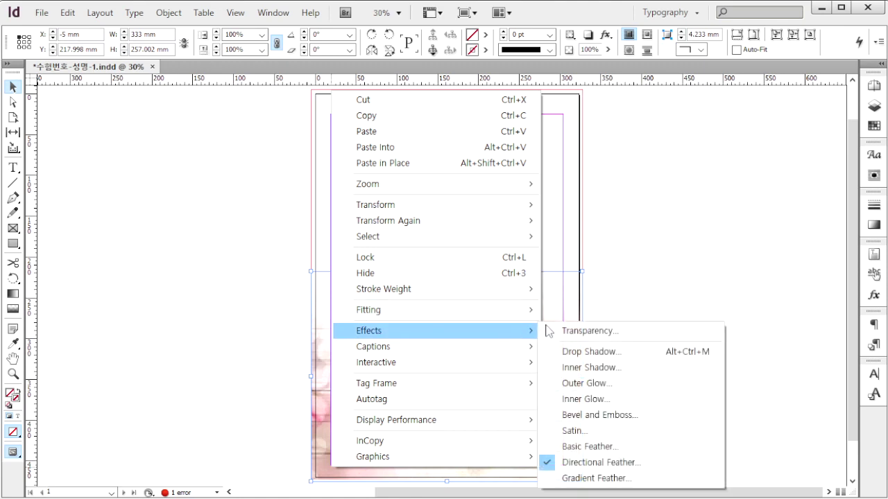
click(623, 462)
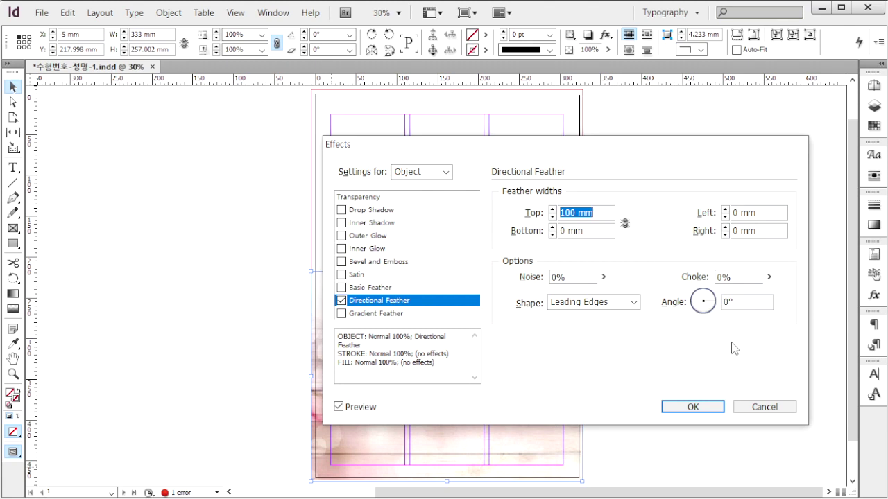
click(693, 407)
Place 1급-2.ai from the page's upper-left bleed corner across to the opposite bleed edge, 333 mm wide and about 269 mm high.
key(ctrl+d)
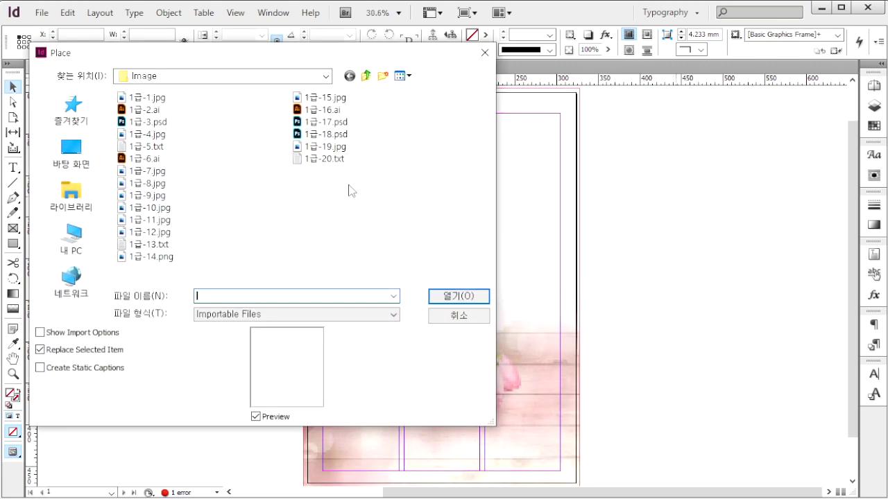
click(139, 111)
click(465, 297)
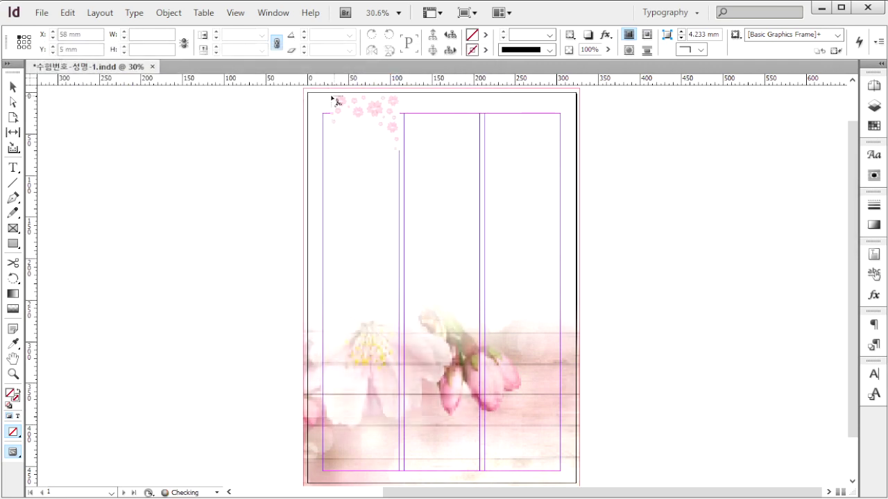
drag(305, 89, 580, 313)
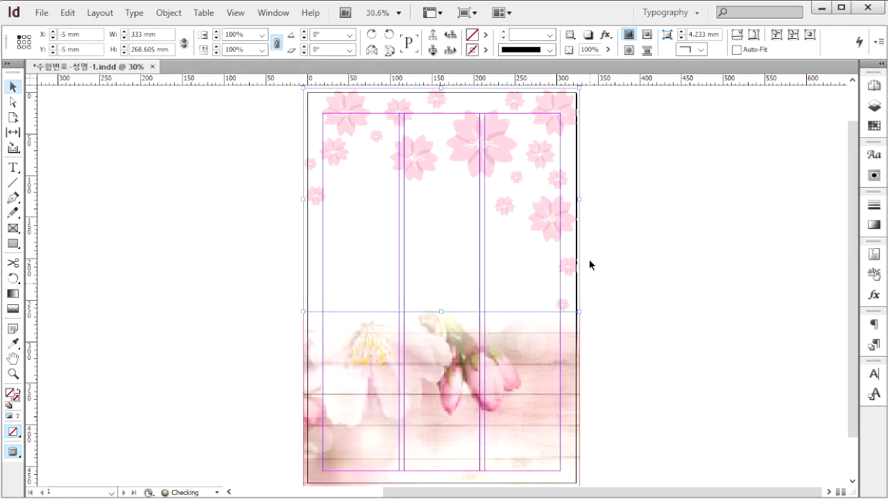
Set the opacity of the placed pink flower artwork to 50% and deselect it.
drag(601, 50, 486, 53)
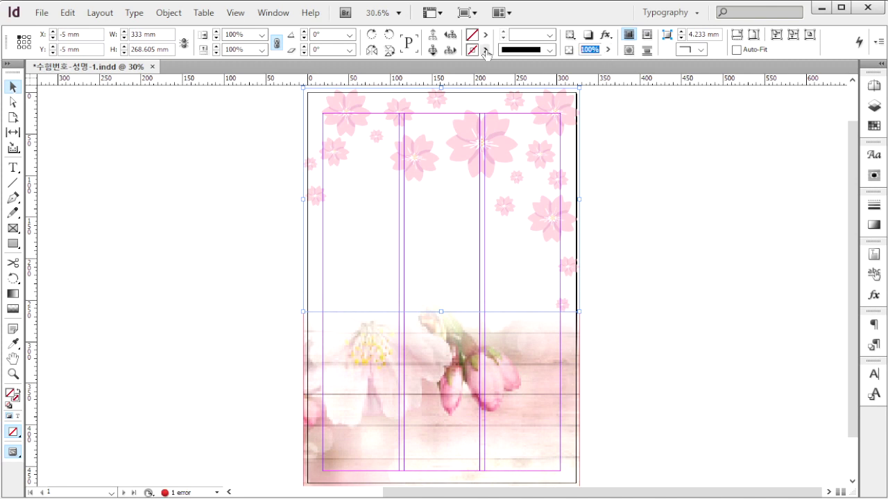
text(50)
key(Return)
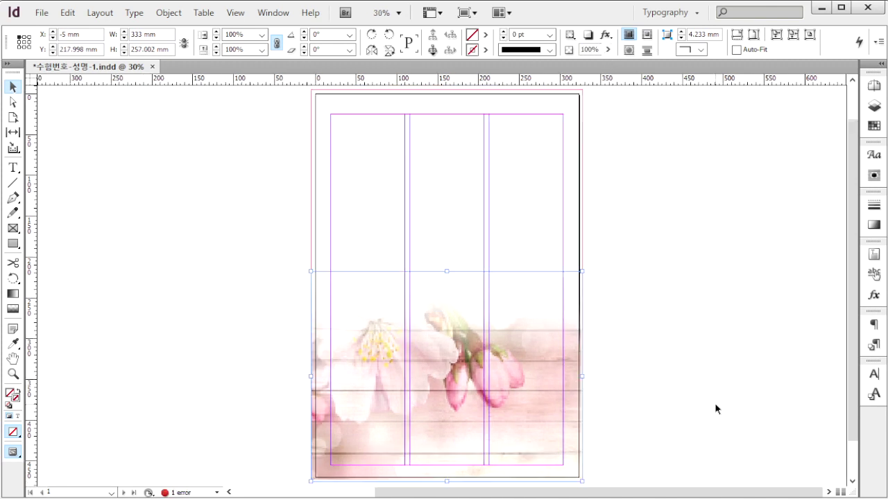
click(710, 255)
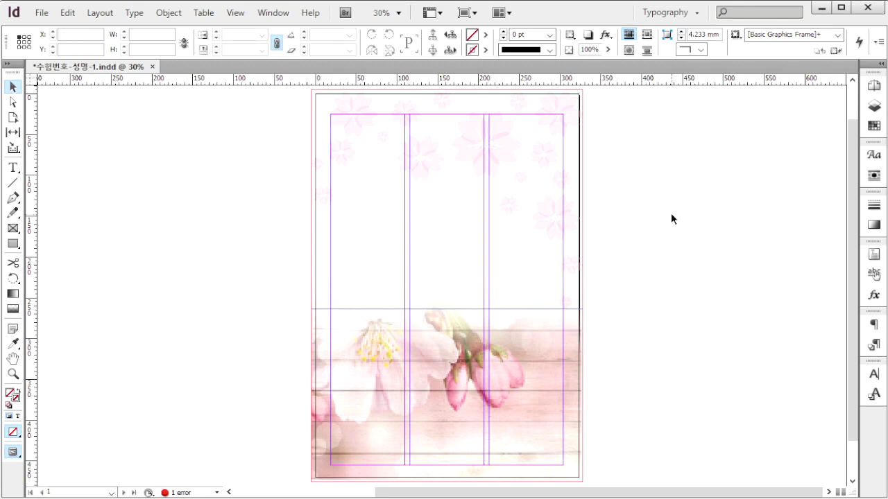
Following the 1급-101.jpg reference layout, place the 1급-3.psd calligraphy title at the upper end of the third column, about 97 × 137 mm.
key(ctrl+d)
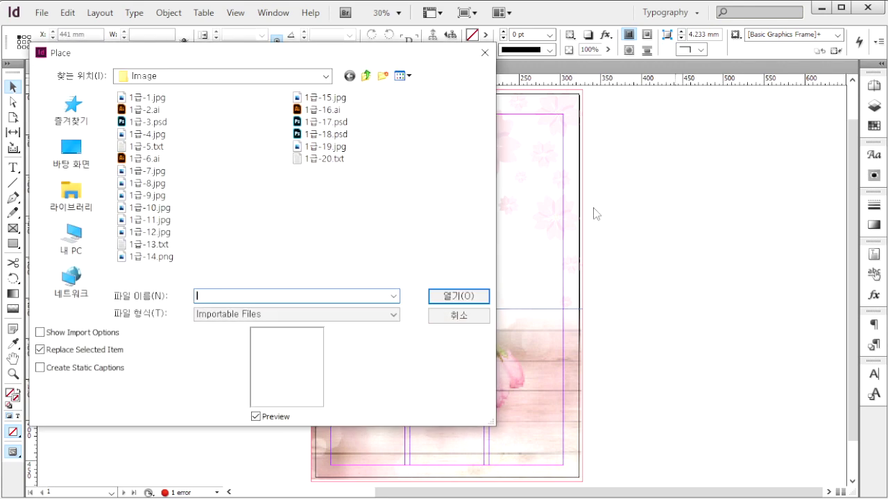
click(153, 123)
click(487, 298)
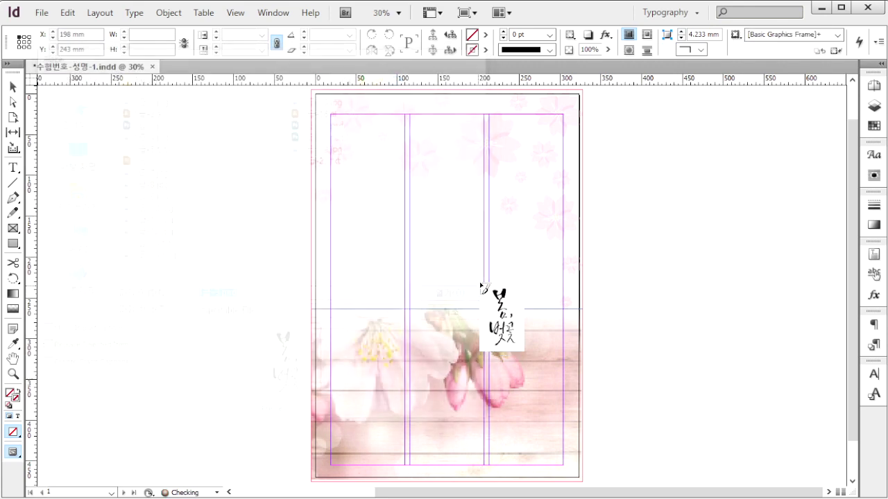
key(alt+Tab)
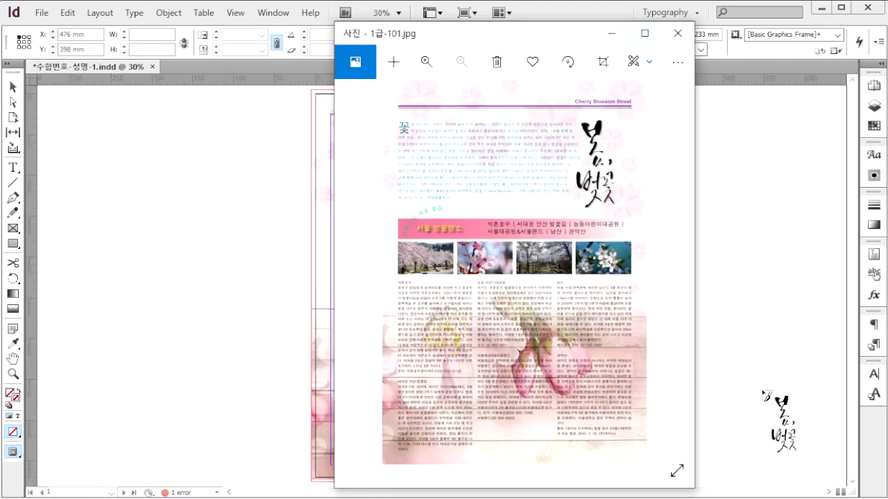
click(560, 11)
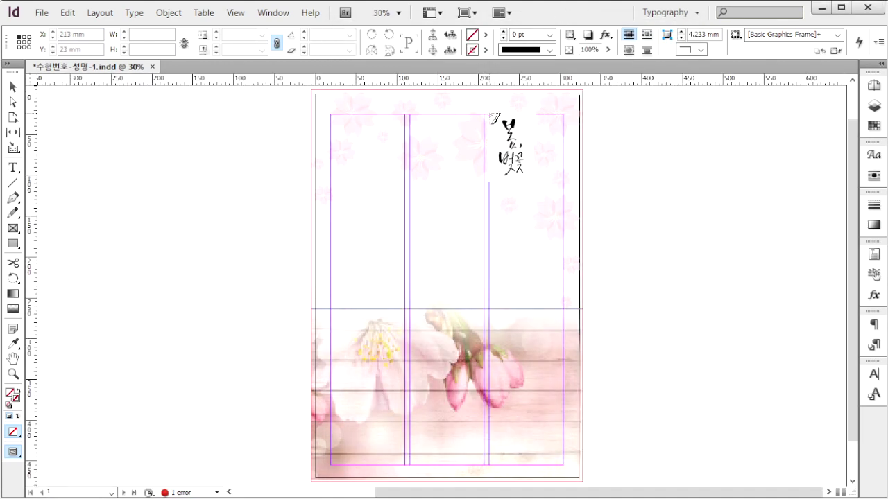
drag(489, 115, 564, 236)
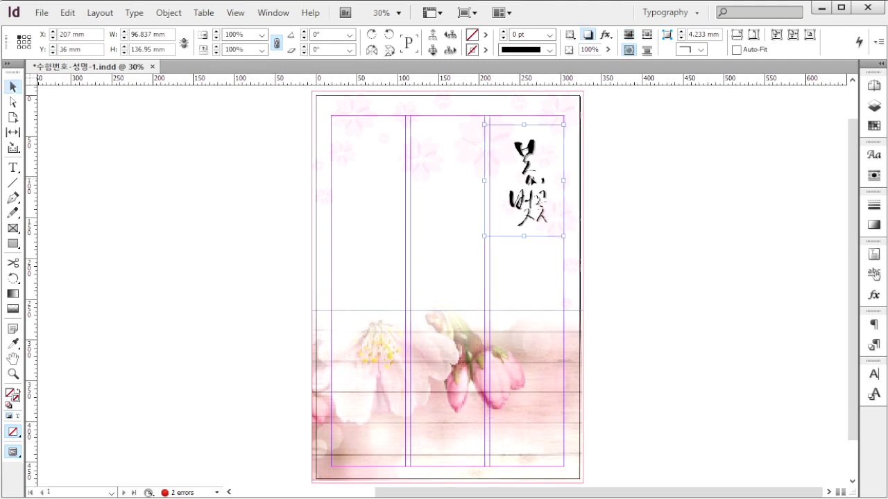
right_click(525, 167)
right_click(494, 132)
mouse_move(575, 387)
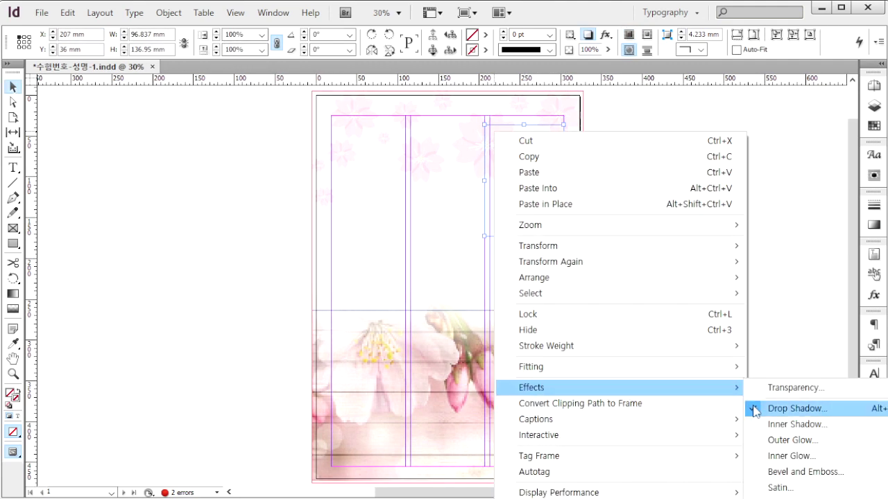
key(Escape)
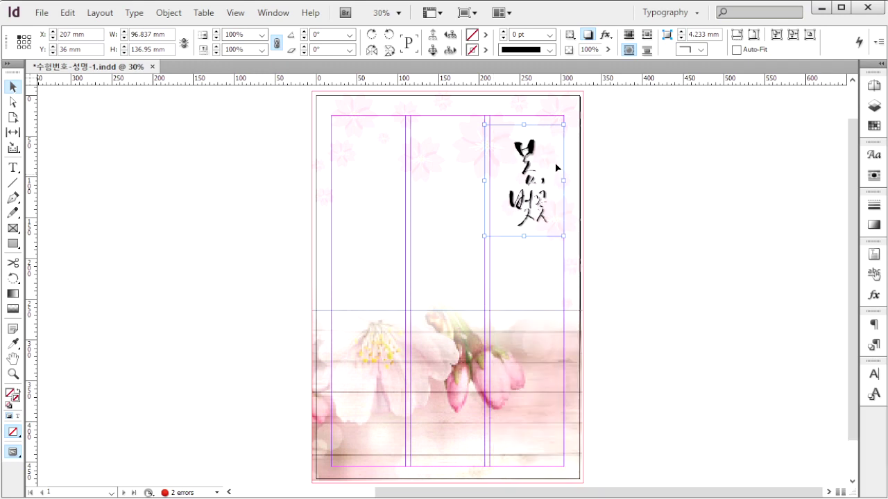
Set the calligraphy title's text wrap to follow the object shape with a 10 mm offset.
click(874, 174)
click(760, 162)
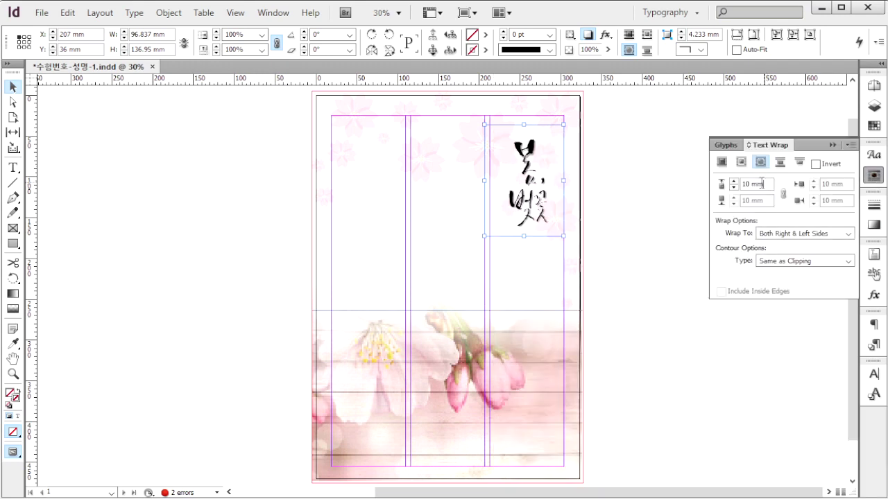
drag(760, 183, 692, 184)
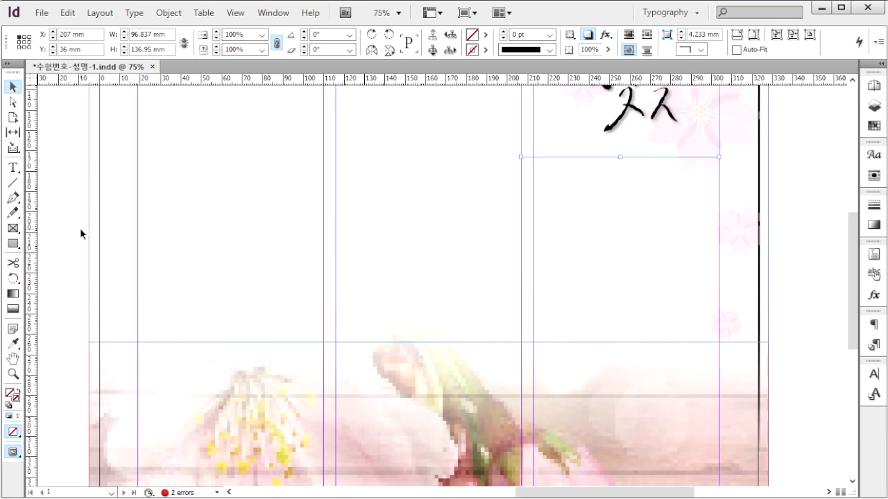
Place the 1급-4.jpg photo strip at the first column's outer margin, checking its arrangement against the reference layout.
click(66, 221)
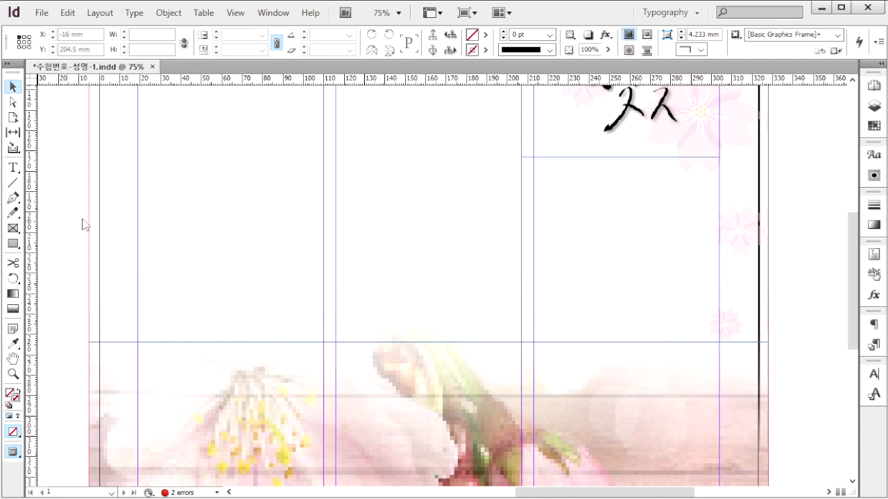
key(ctrl+d)
click(148, 135)
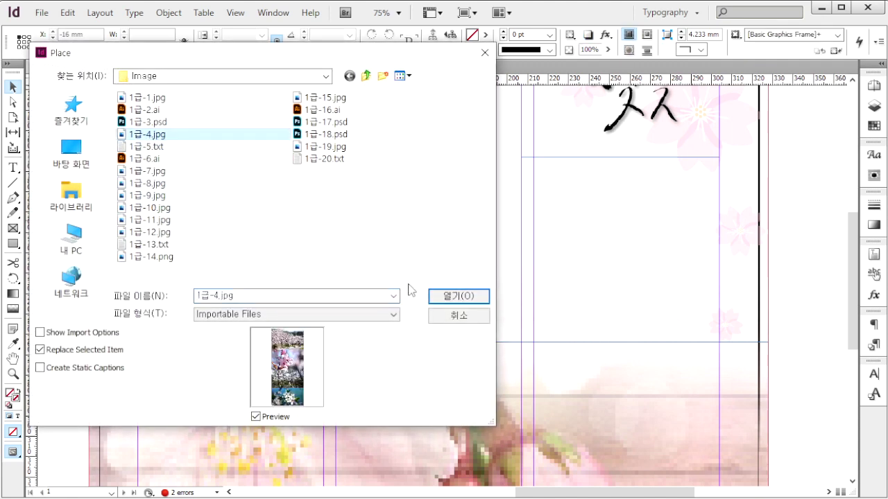
click(461, 296)
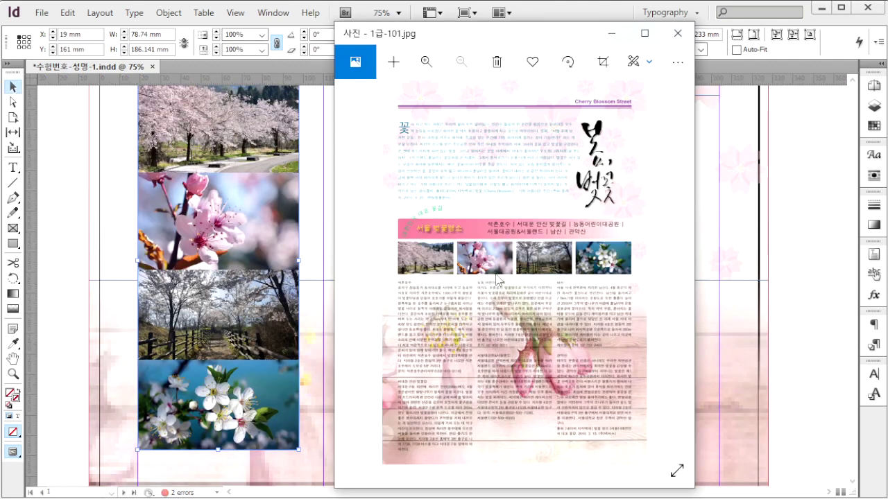
click(214, 327)
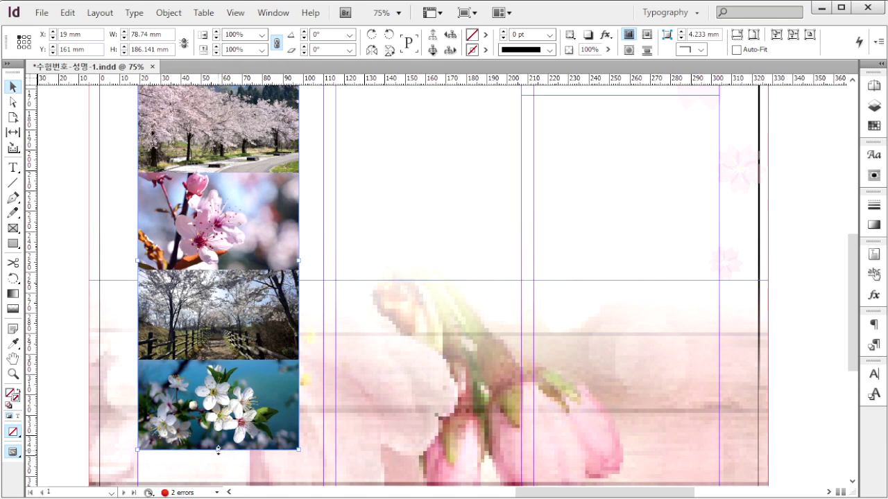
Crop the photo strip's frame to 68 × 40 mm at X 19, Y 200 mm and copy it into a row of four between the margins.
drag(218, 449, 241, 169)
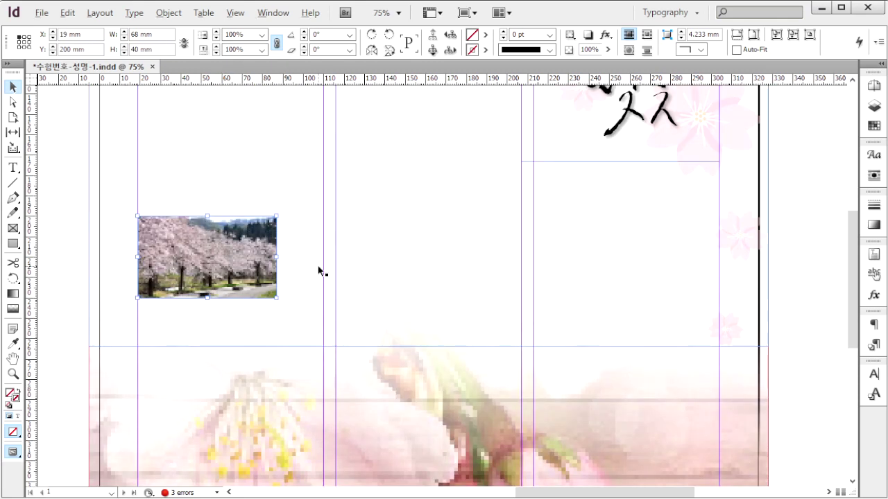
drag(229, 264, 650, 270)
Shift the image inside the second frame upward so the pink blossom close-up fills the frame.
click(389, 277)
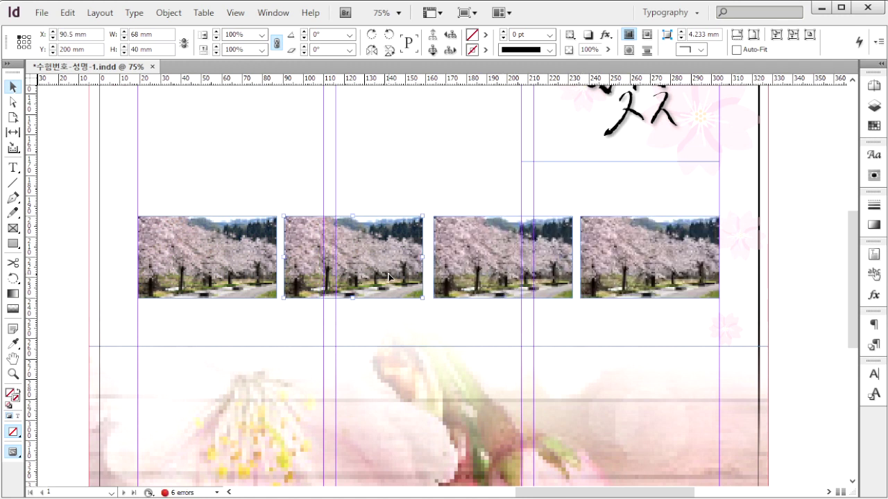
double_click(390, 278)
drag(396, 279, 402, 203)
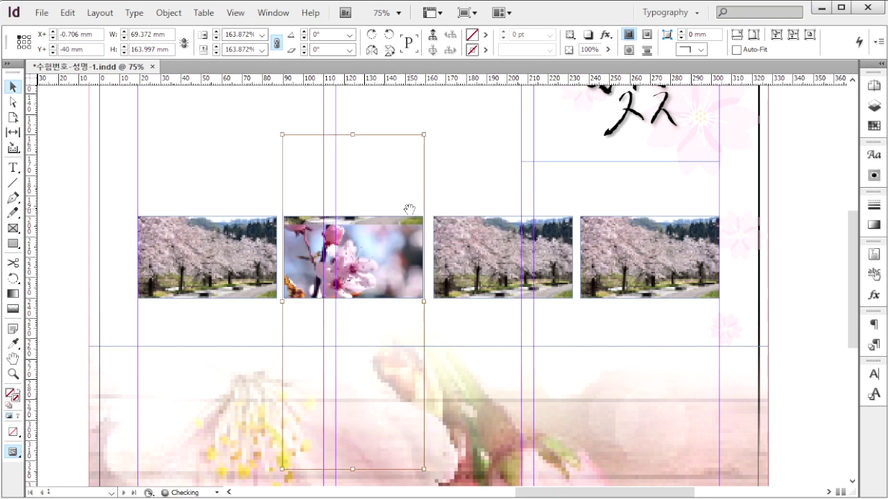
drag(398, 254, 398, 248)
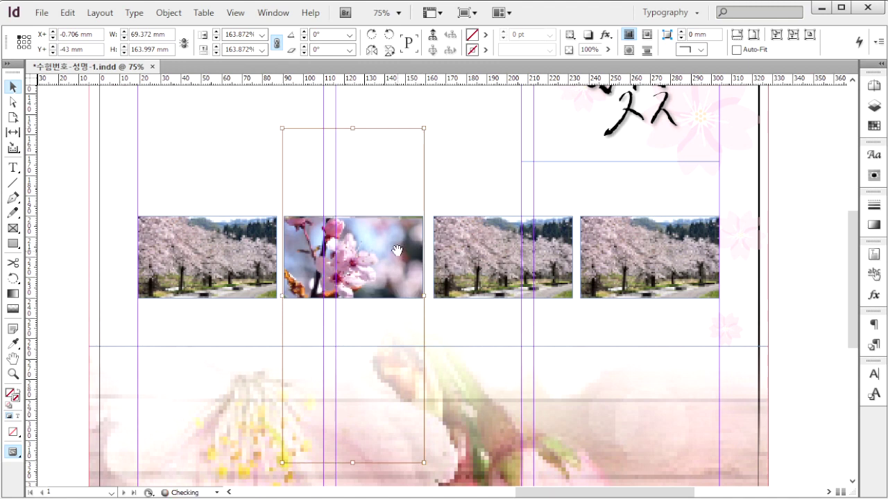
Shift the image inside the third frame upward so the fenced path between the blossom trees fills it.
click(470, 254)
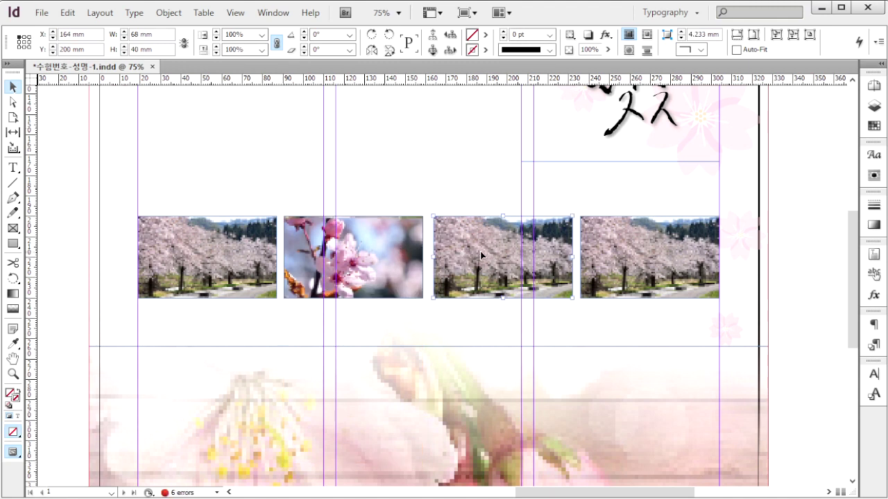
double_click(493, 254)
drag(493, 281, 491, 241)
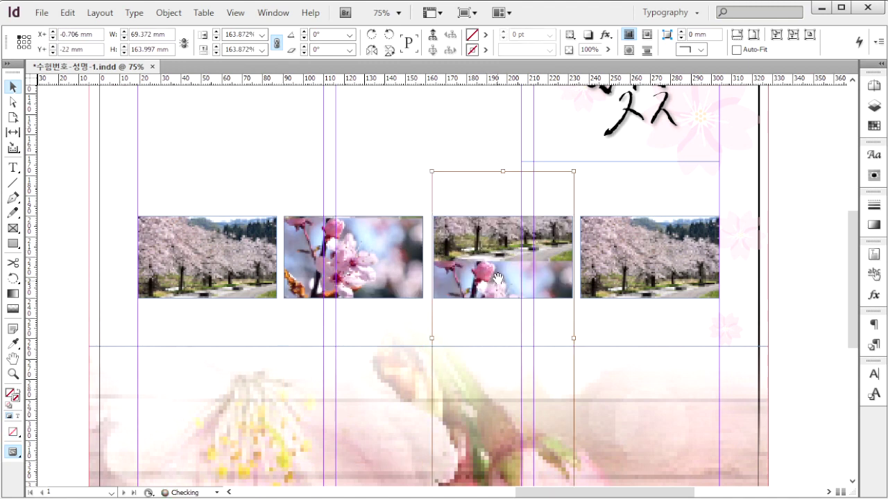
drag(493, 278, 492, 216)
drag(502, 277, 504, 233)
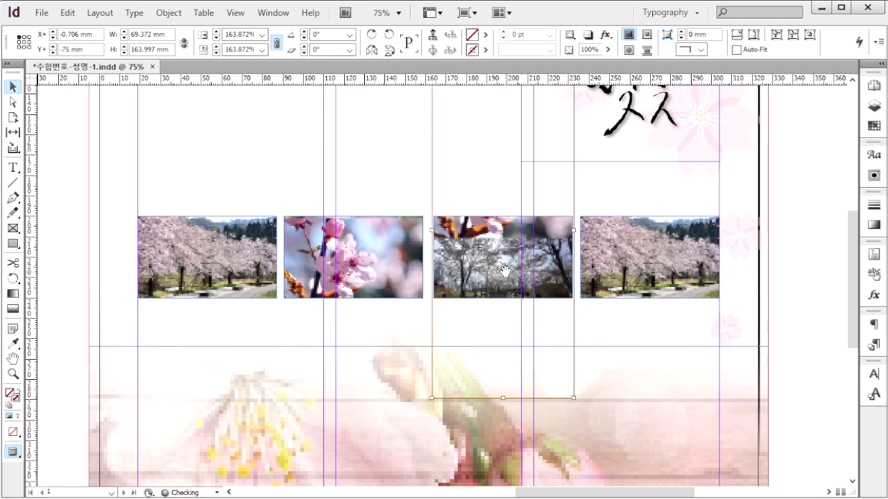
drag(504, 267, 507, 257)
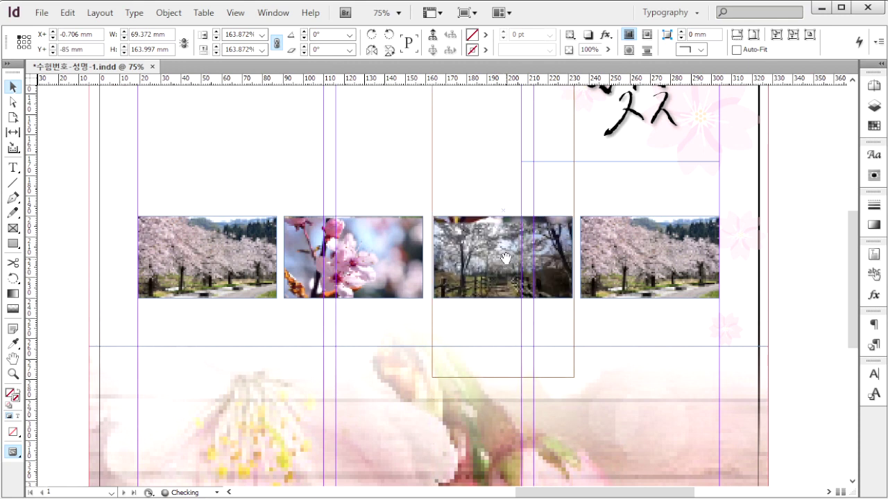
Shift the image inside the fourth frame upward so the white blossoms on the blue background fill it.
click(647, 259)
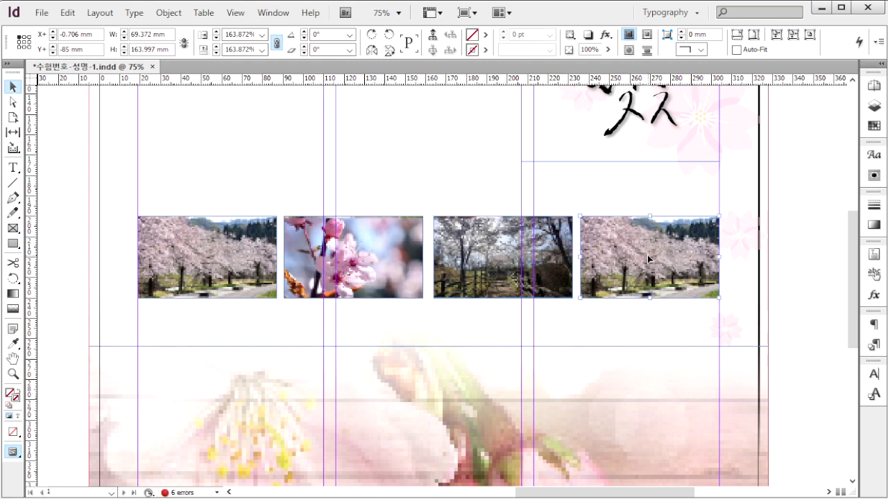
double_click(682, 275)
drag(682, 273, 697, 251)
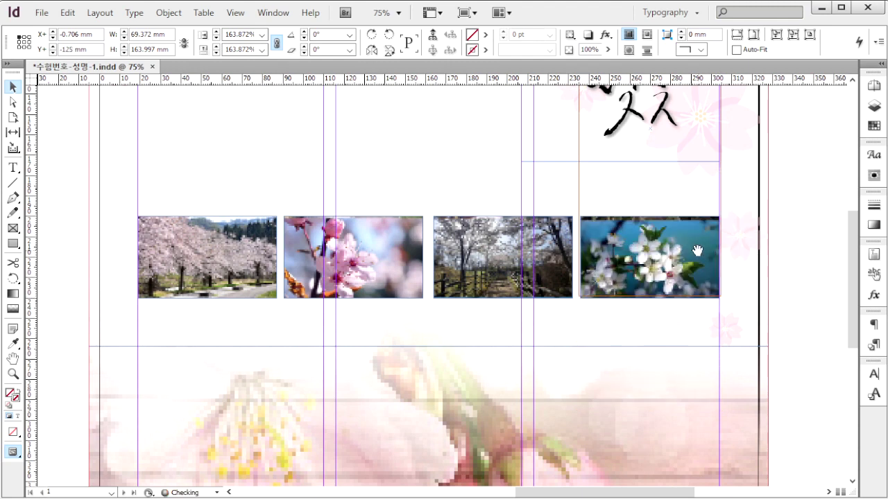
click(806, 261)
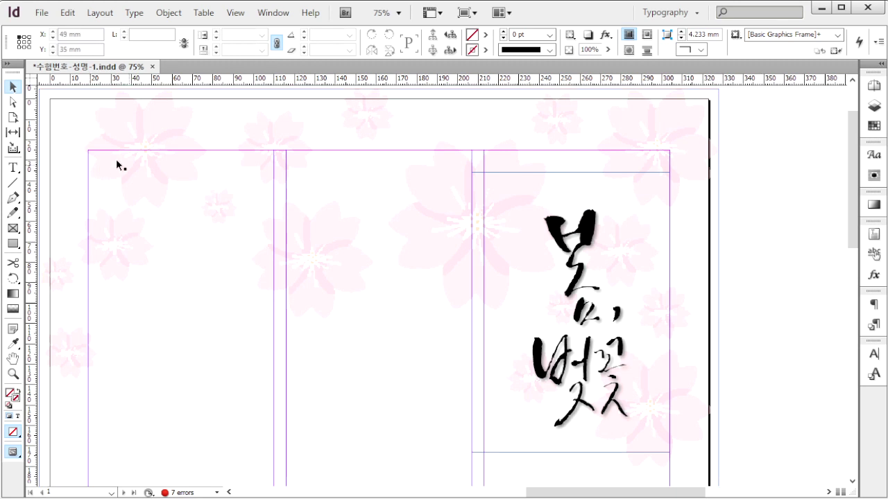
Draw a horizontal line from X 19, Y 31 mm across the columns below the top margin and set its length to 285 mm.
key(backslash)
drag(89, 162, 672, 162)
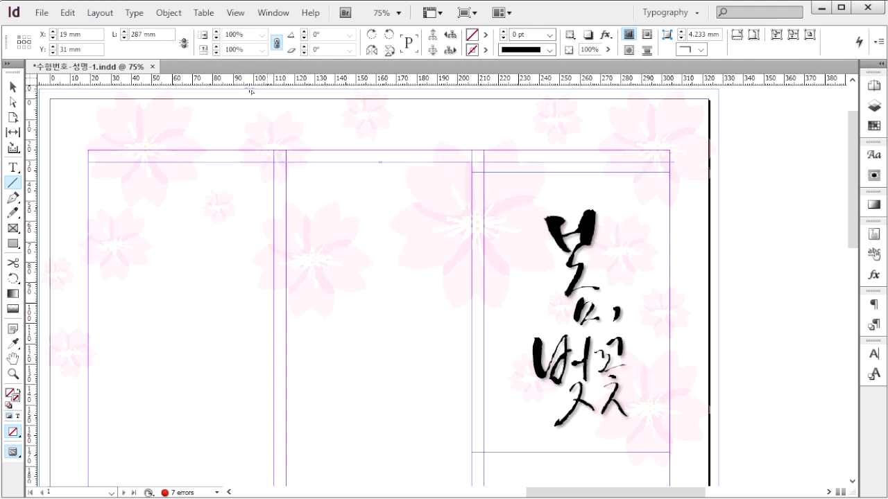
drag(161, 35, 125, 36)
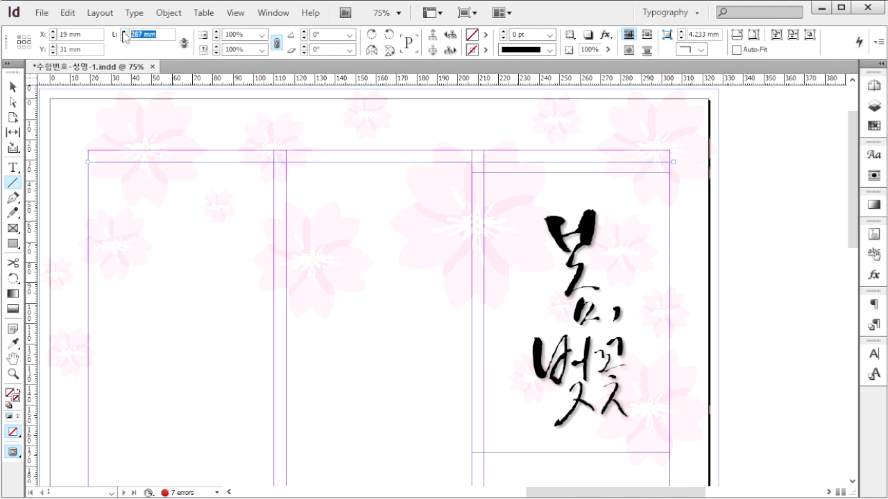
text(285)
key(Return)
Give the header line a 10 pt Thick - Thin stroke in C50 M80 Y0 K0 and move it slightly down.
key(F10)
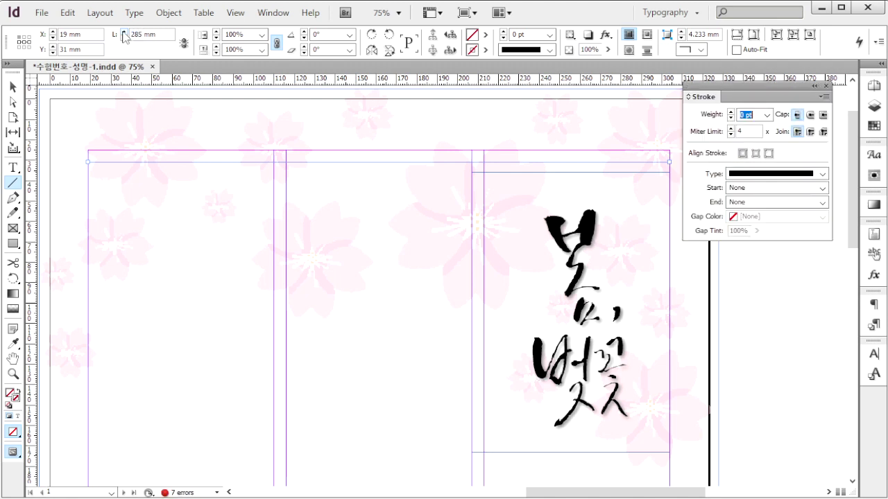
key(F6)
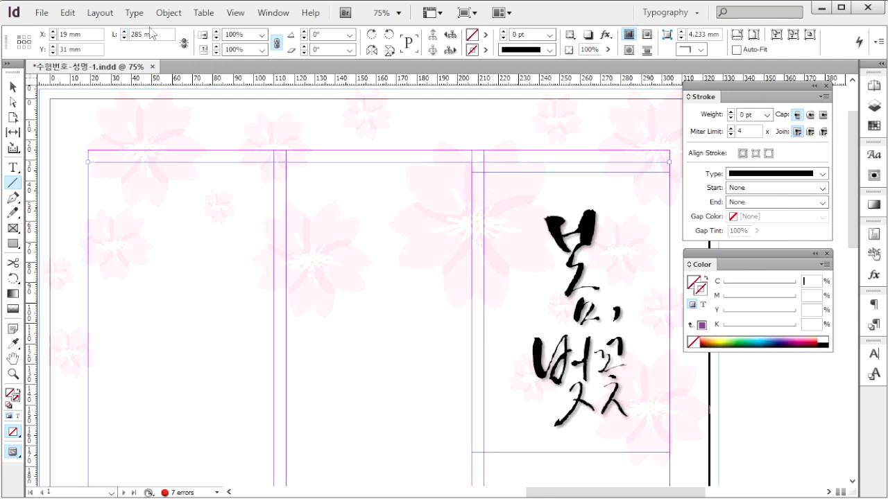
click(755, 115)
text(10)
key(Return)
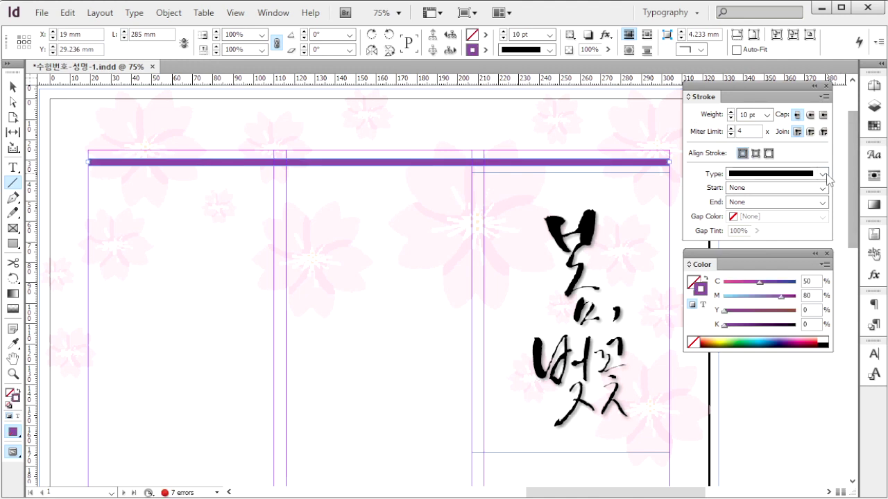
click(822, 174)
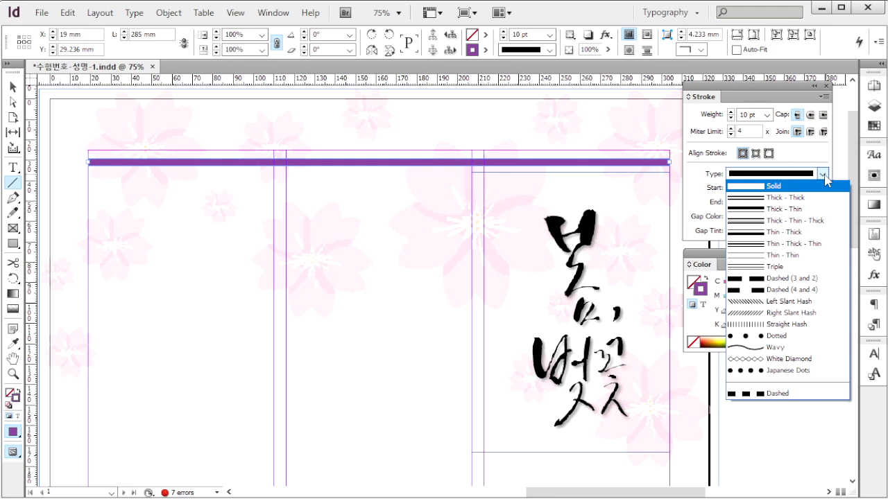
click(823, 209)
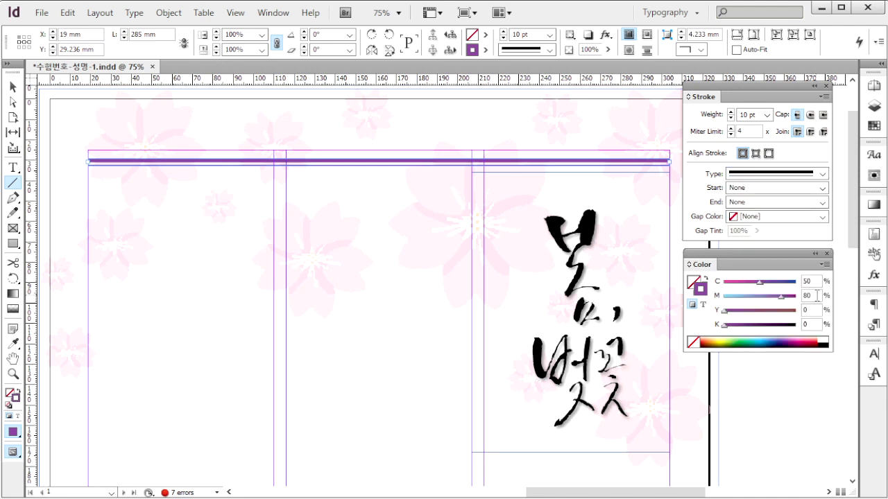
click(12, 88)
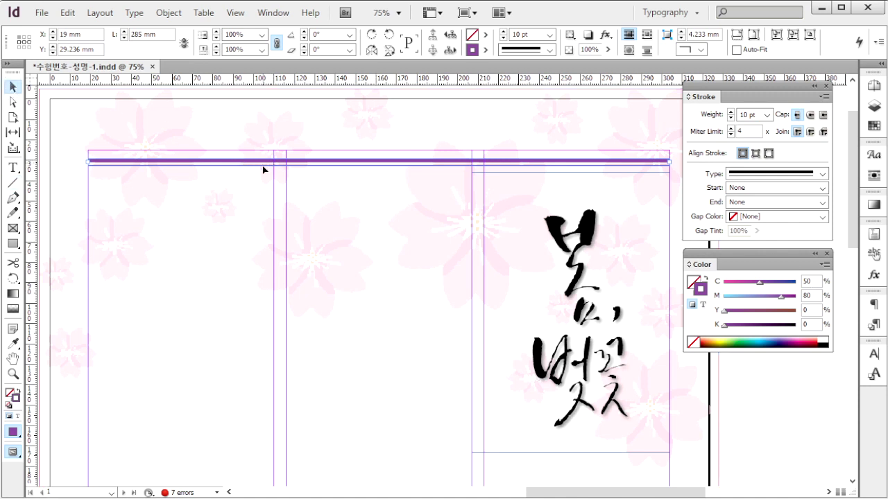
drag(263, 166, 264, 173)
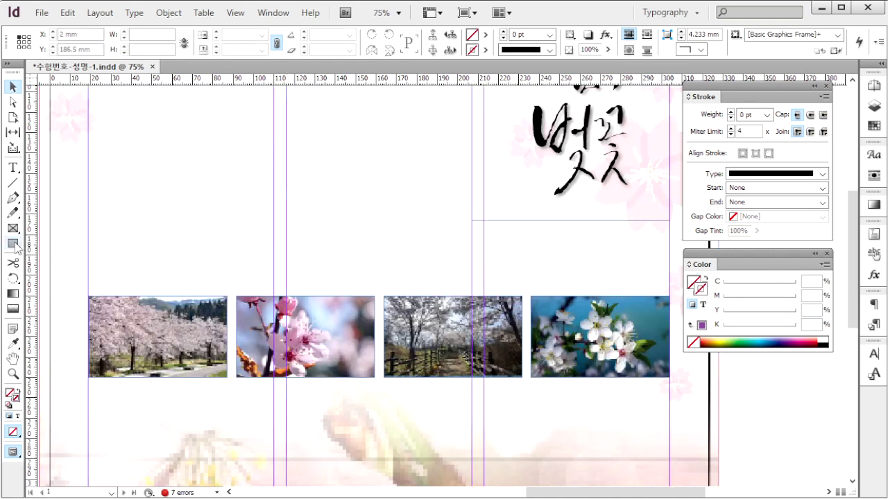
Create a 285 × 25 mm rectangle and place it just above the photo row at X 19, Y 180.5 mm.
click(12, 244)
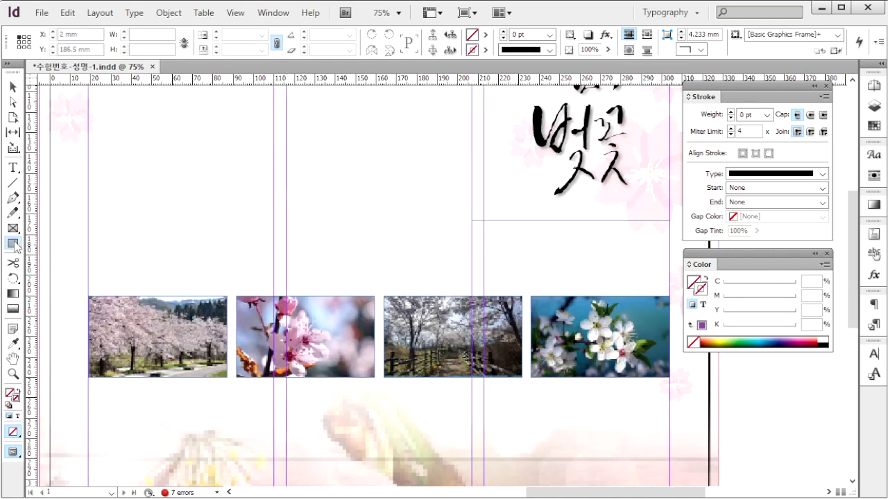
click(115, 200)
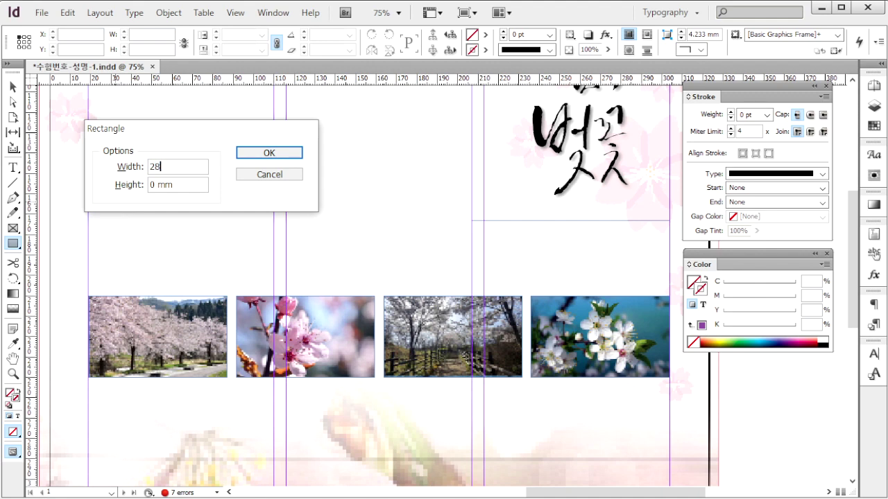
key(Tab)
text(25)
key(Return)
key(v)
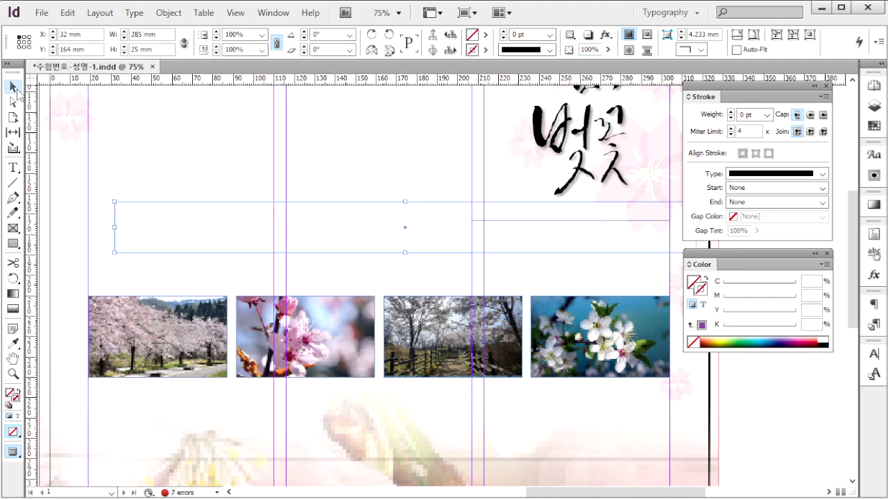
drag(191, 205, 164, 238)
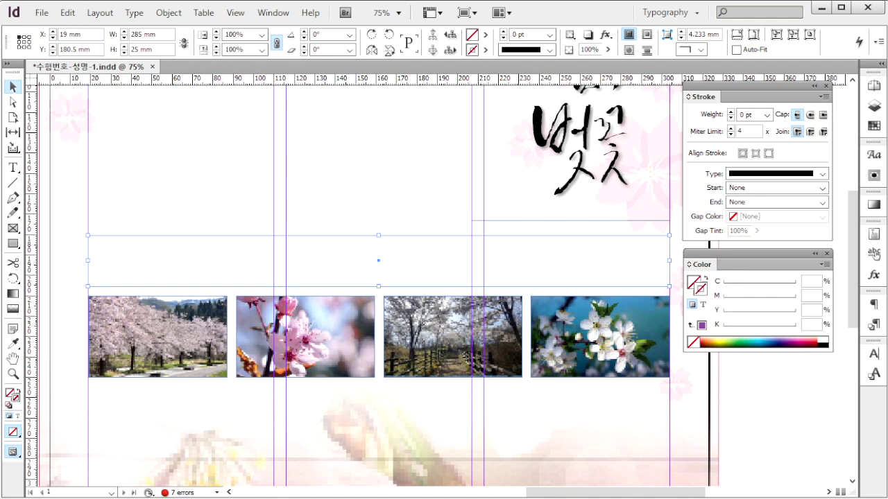
Fill the banner rectangle with a linear gradient running from C0 M60 Y20 K0 to white.
click(874, 204)
drag(782, 192, 453, 105)
click(619, 244)
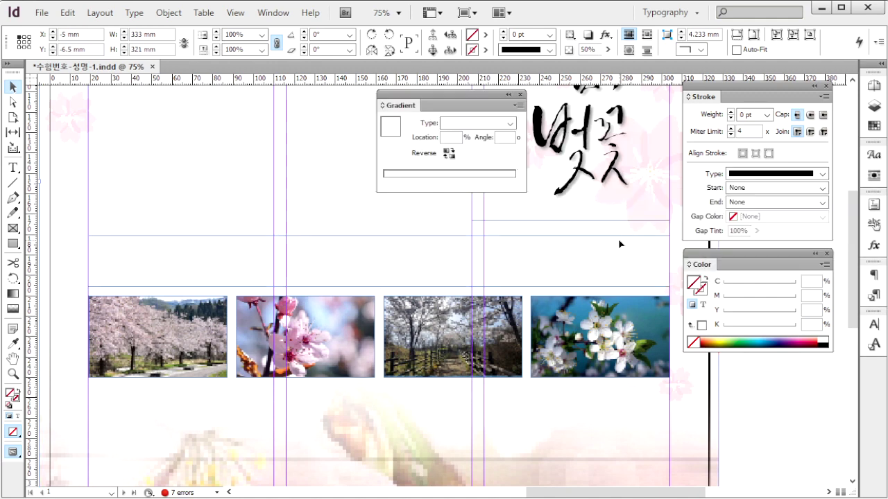
click(609, 240)
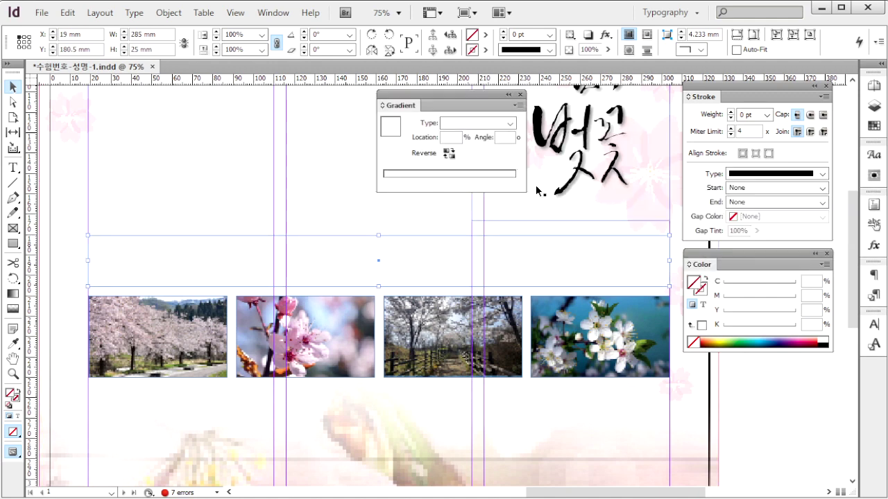
click(383, 177)
click(384, 182)
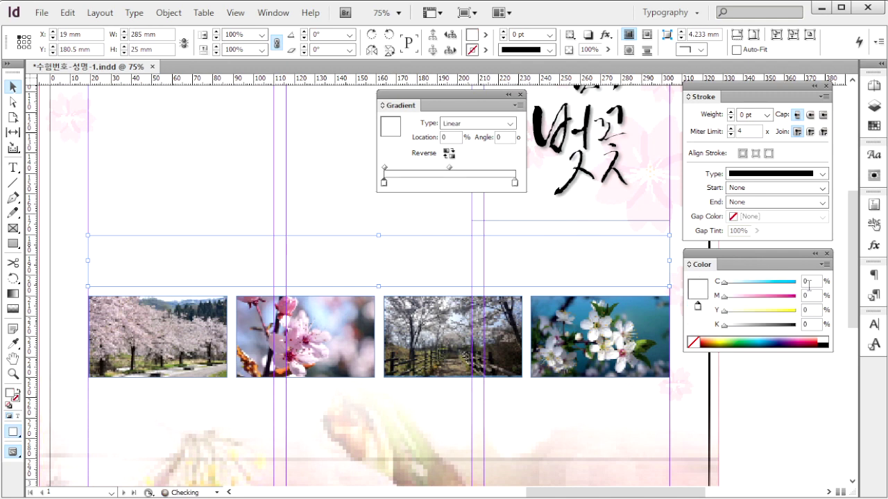
text(60)
key(Tab)
text(2)
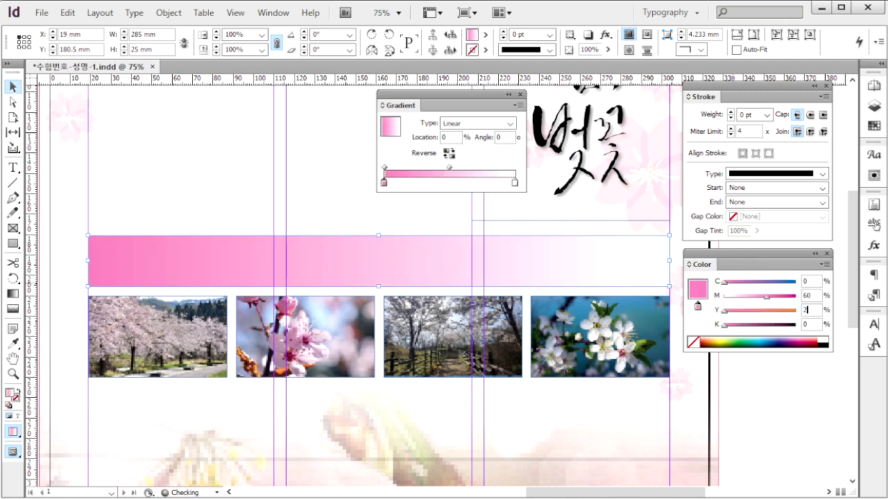
key(Return)
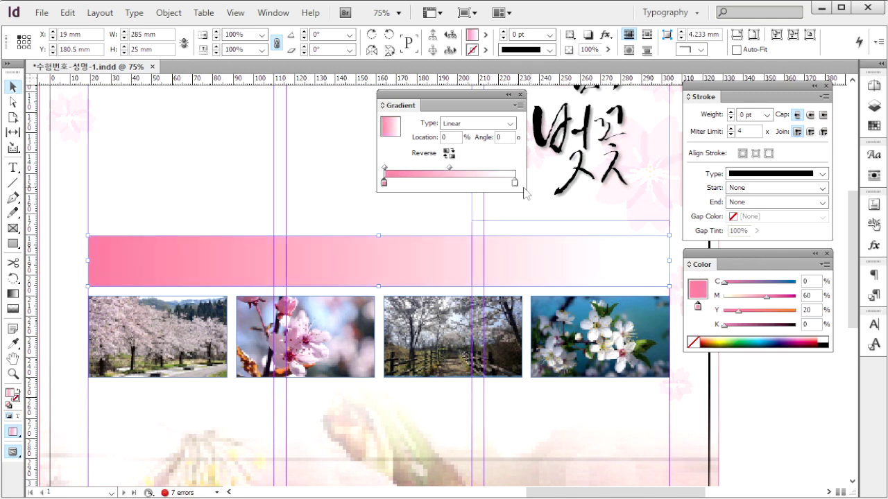
click(515, 183)
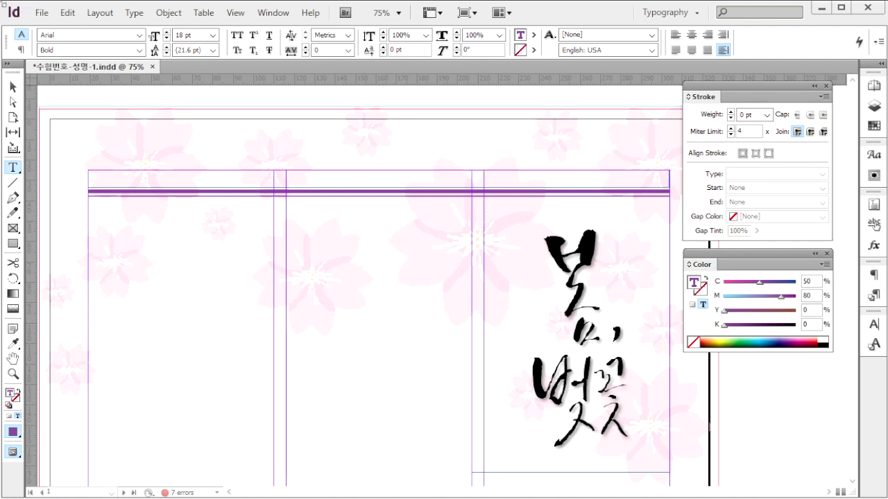
Format the header text above the purple line as Arial Bold, 18 pt, in C50 M80 Y0 K0.
drag(76, 34, 18, 50)
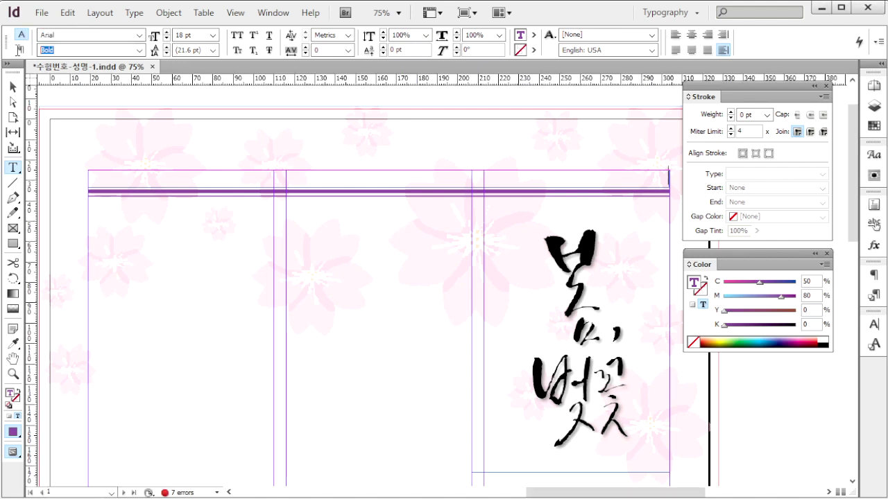
key(Tab)
double_click(816, 281)
key(Return)
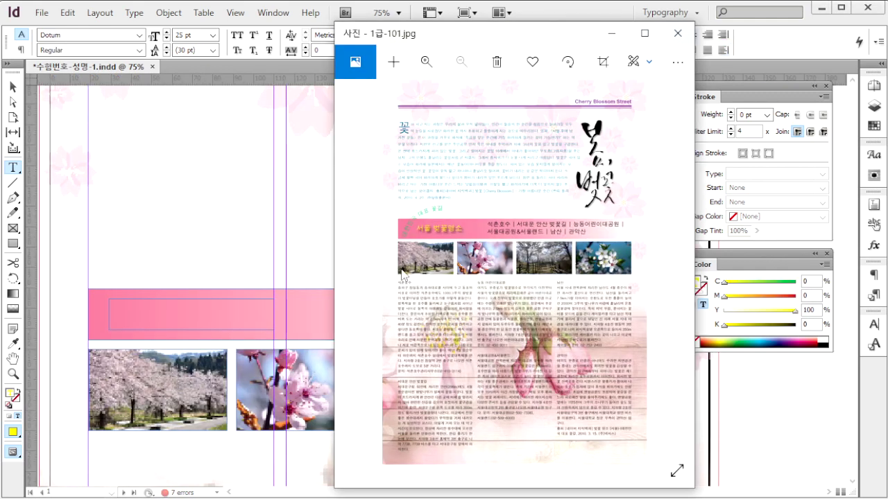
Paste the title 서울 벚꽃명소 into the banner's text frame in Dotum Regular, 25 pt, colored Y 100%.
click(161, 312)
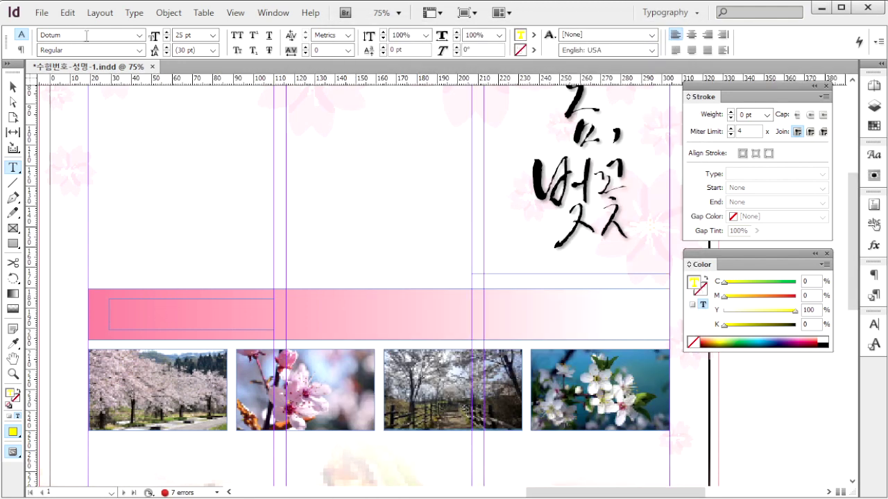
drag(86, 36, 33, 33)
drag(198, 34, 174, 35)
drag(823, 310, 794, 316)
key(ctrl+v)
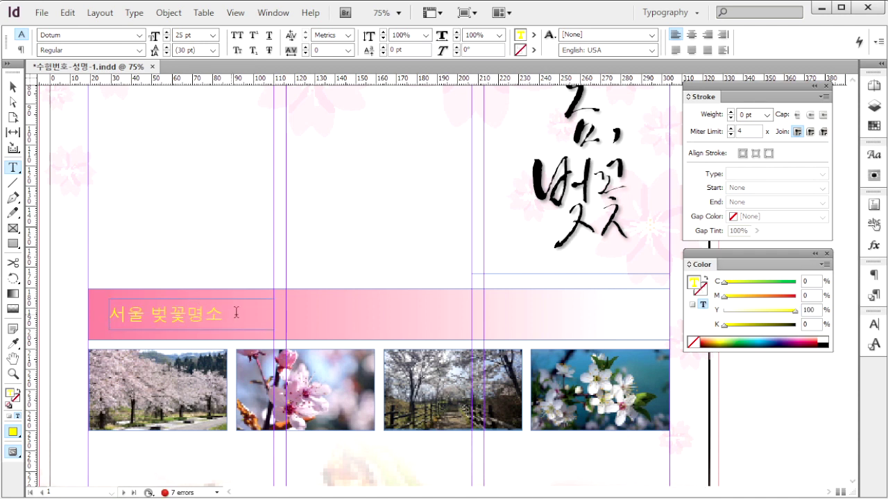
Center the yellow banner title in its text frame and give it a drop shadow.
click(13, 87)
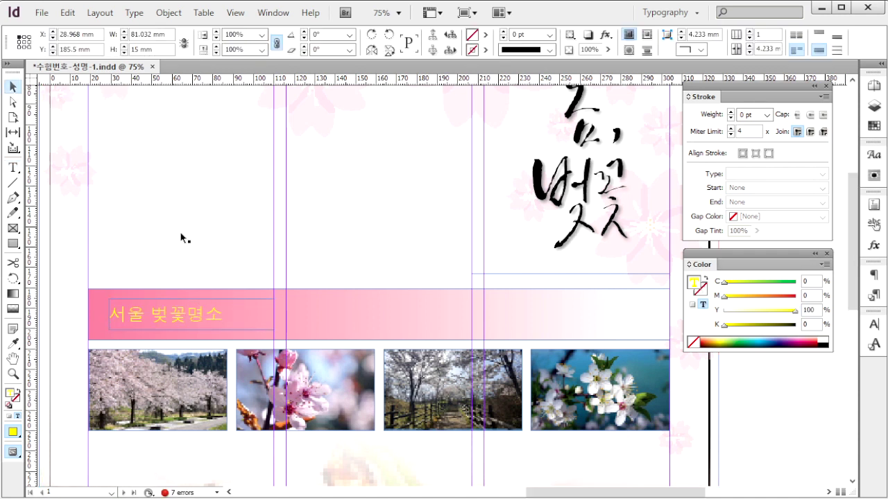
right_click(223, 313)
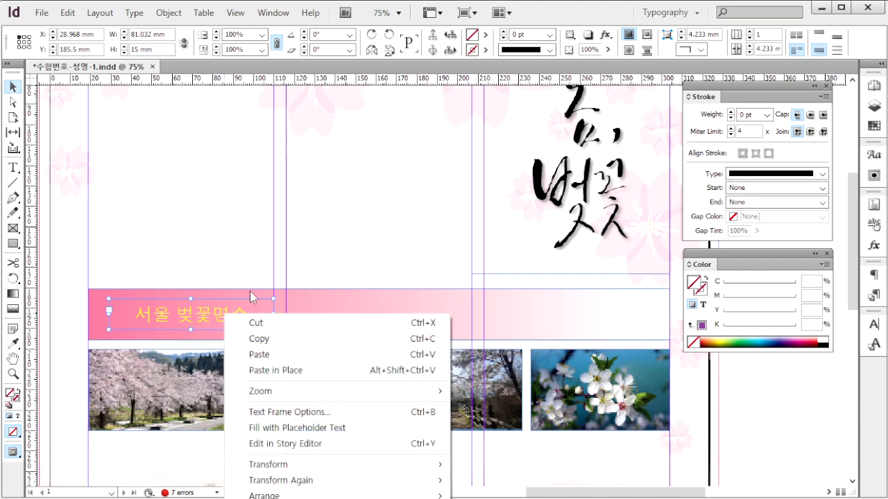
click(206, 309)
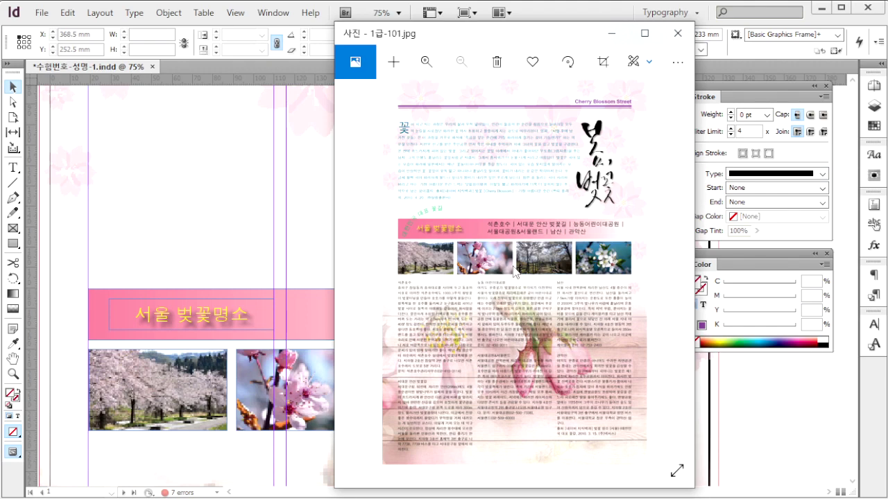
Draw a curved open path about 44 mm wide and 46 mm high, arching from the banner's lower start to above the yellow title.
scroll(437, 261, up, 5)
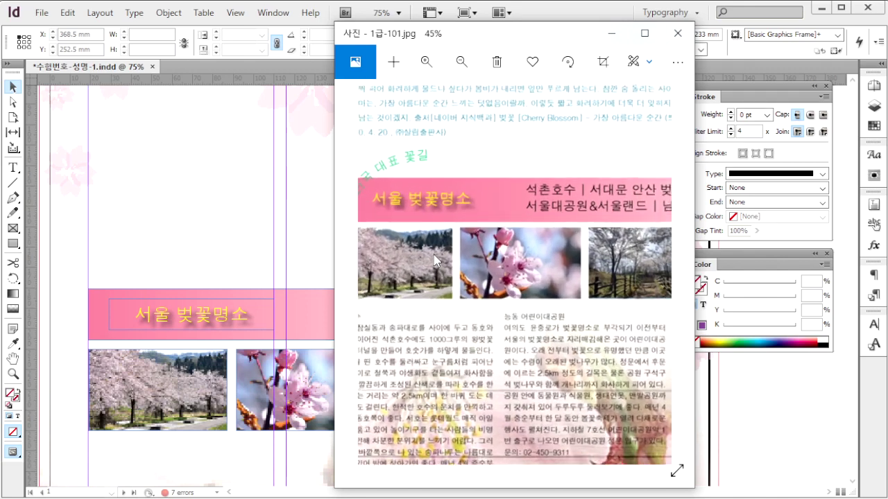
scroll(436, 261, up, 2)
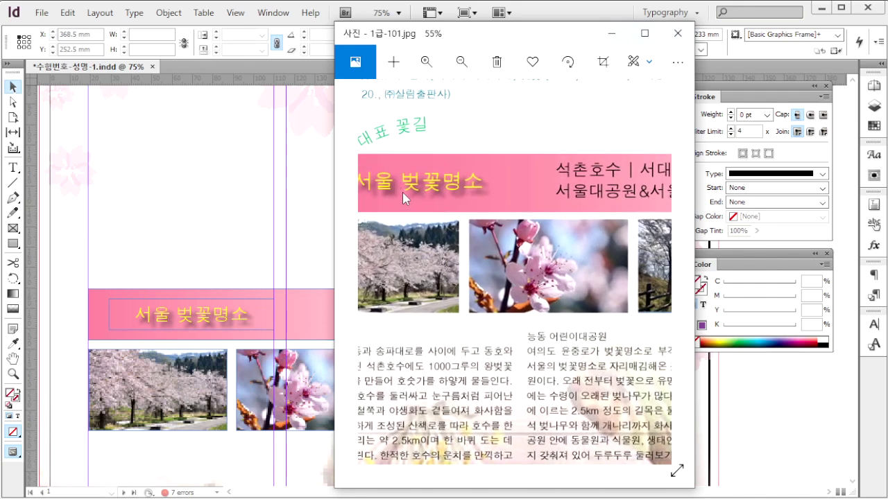
drag(402, 192, 477, 242)
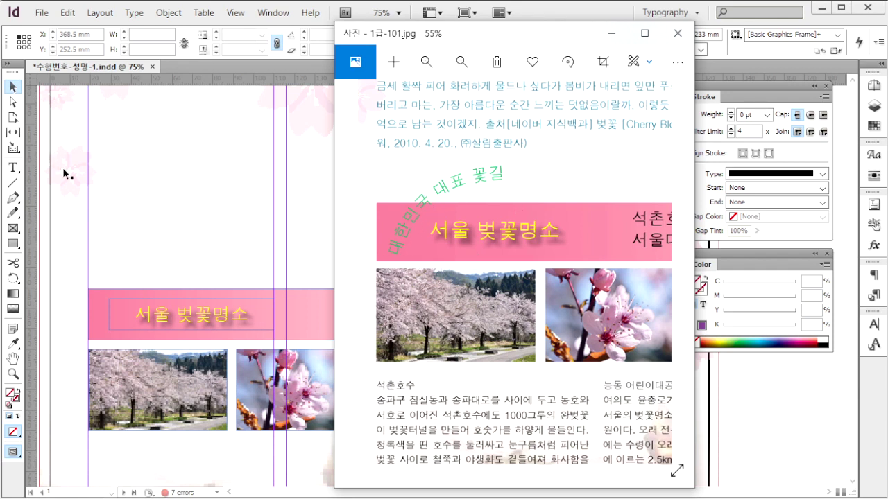
click(61, 220)
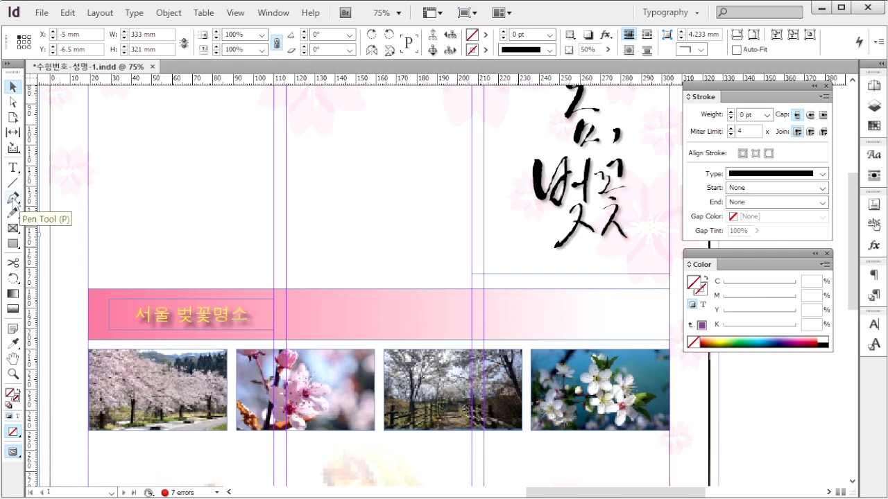
click(13, 199)
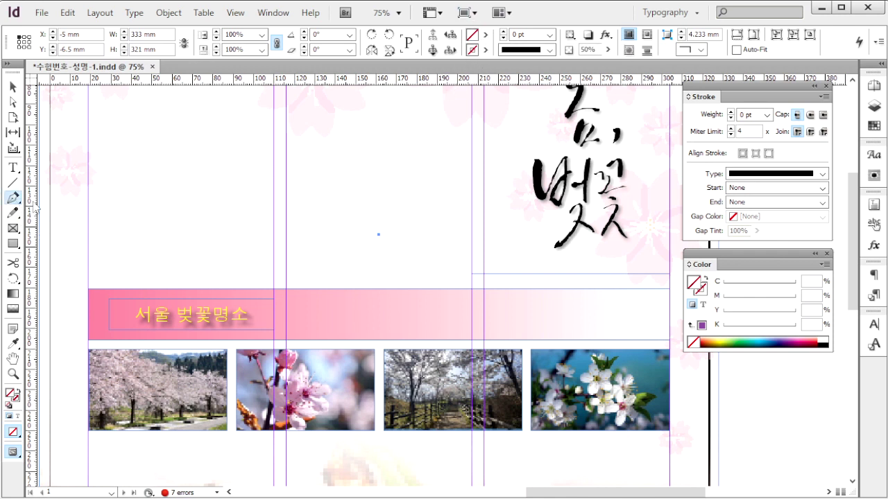
click(99, 331)
drag(187, 237, 286, 249)
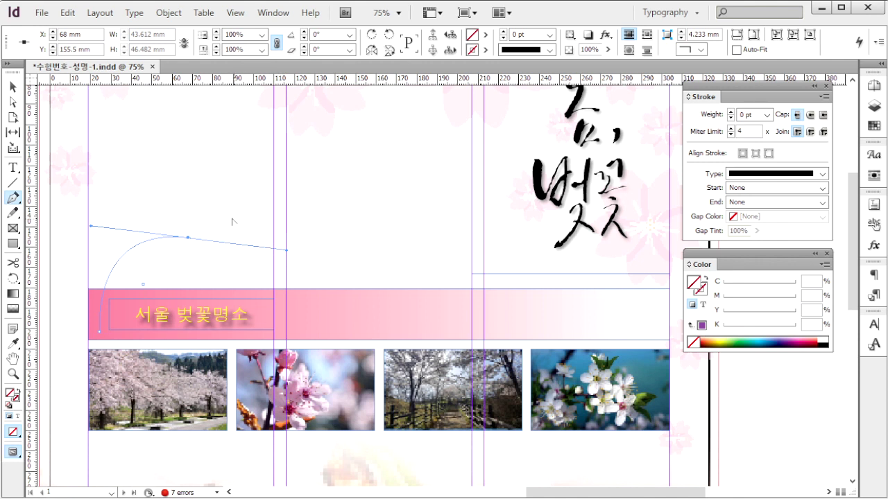
click(188, 238)
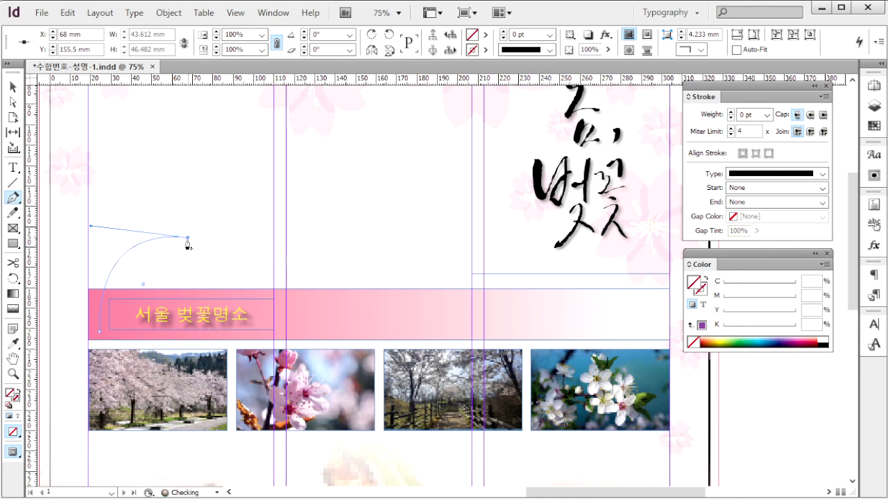
Add the text 대한민국 대표 꽃길 along the curved path in Dotum Regular, 20 pt, colored C80 M0 Y80 K0.
right_click(12, 168)
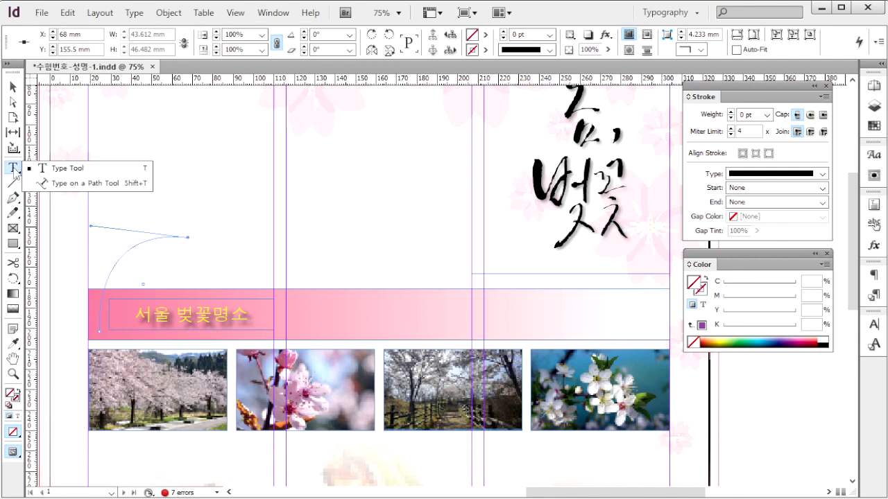
click(69, 183)
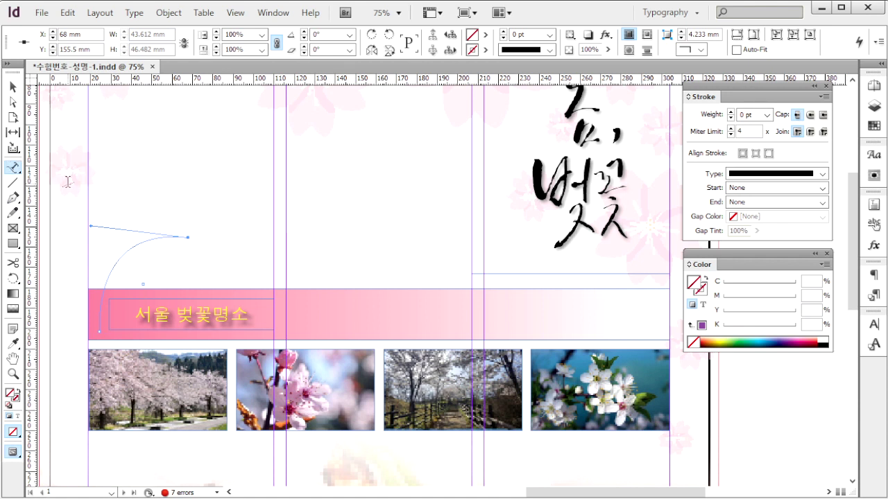
click(110, 270)
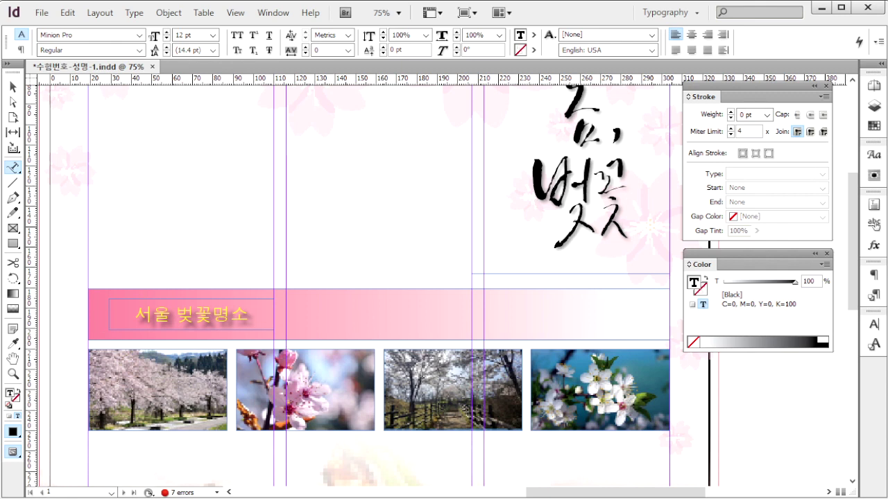
key(ctrl+d)
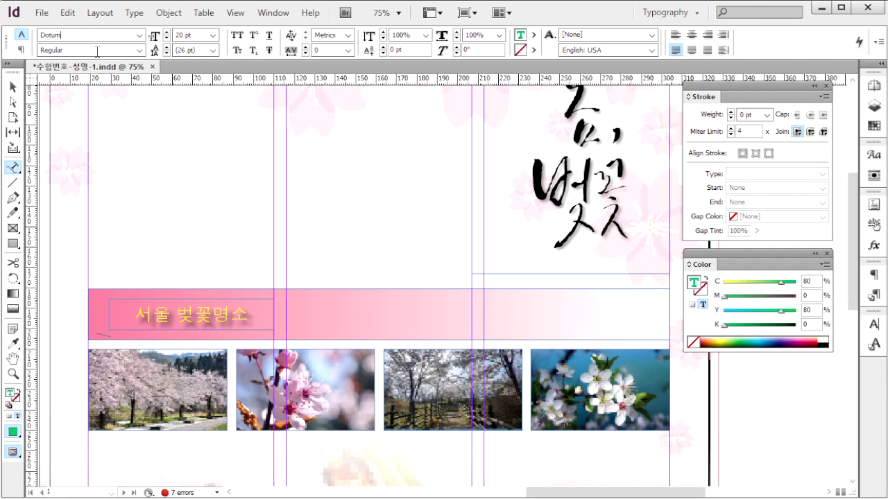
double_click(53, 33)
click(140, 35)
click(260, 299)
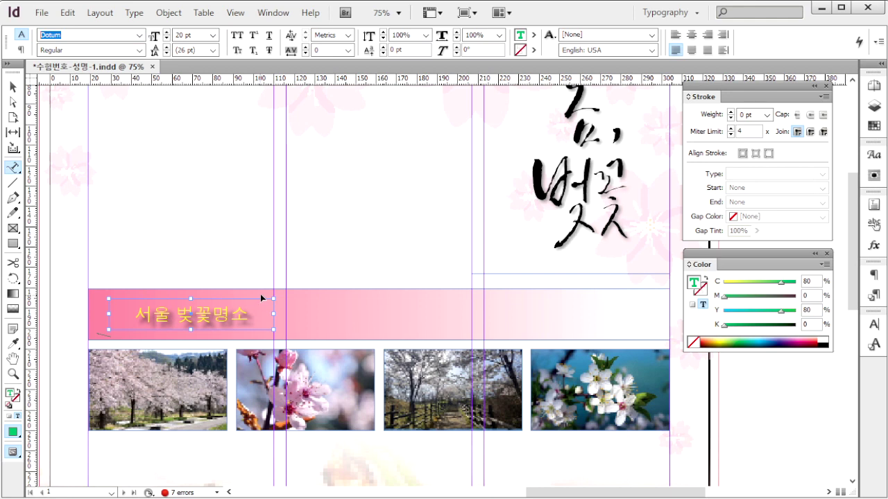
ctrl+click(260, 294)
key(ctrl+z)
ctrl+click(225, 264)
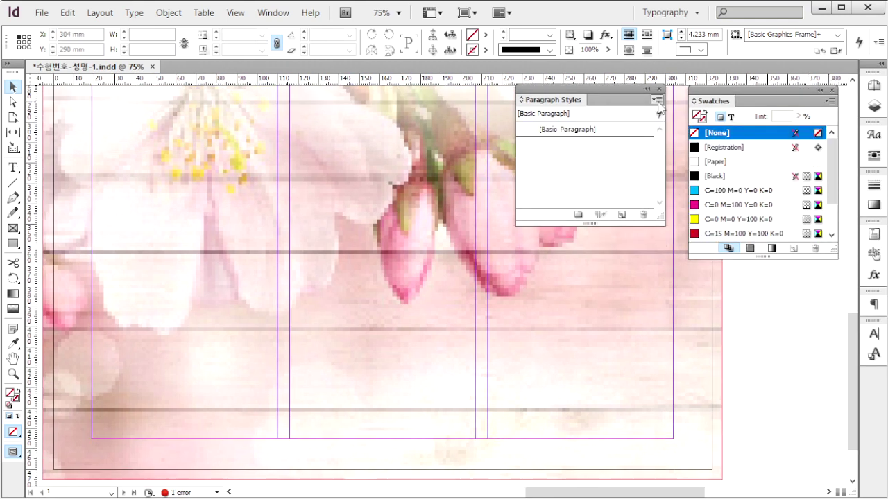
Create paragraph style 본문1: Dotum Regular, 13 pt, leading 23 pt, tracking -25, two-line one-character drop cap, color C100 M50 Y30 K0.
click(657, 100)
click(711, 104)
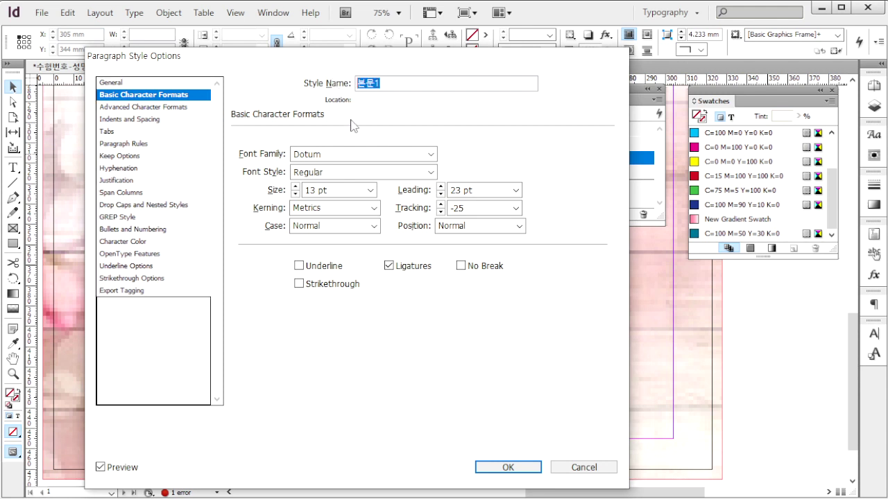
click(334, 154)
drag(329, 191, 267, 192)
drag(485, 191, 451, 208)
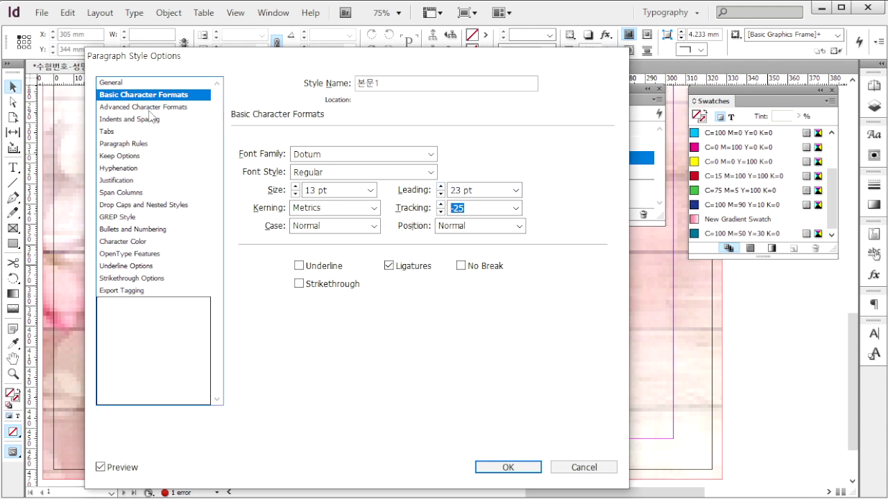
click(135, 205)
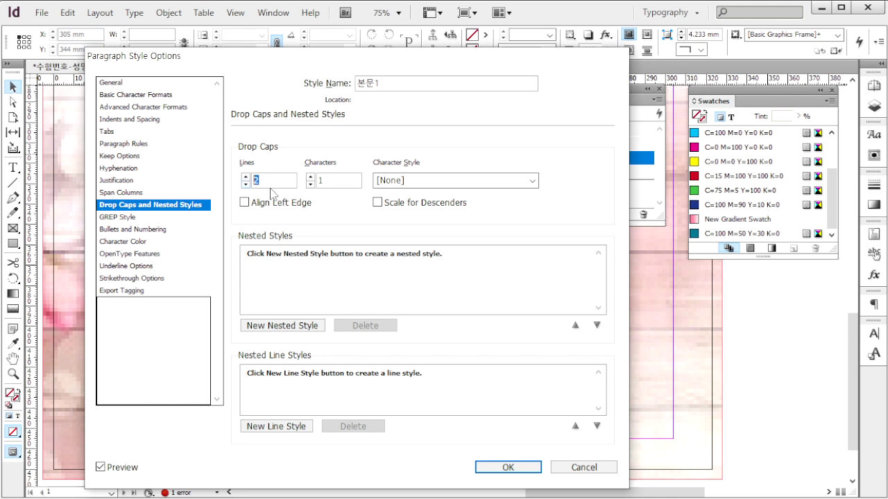
click(133, 243)
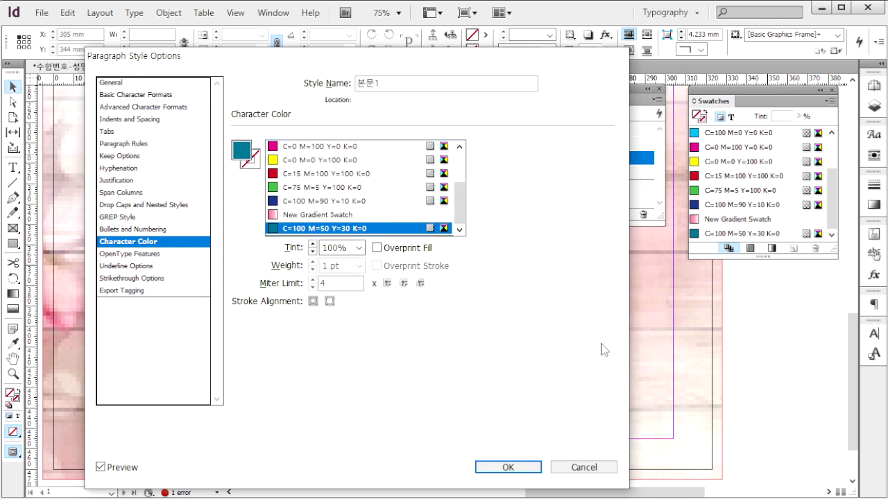
Create paragraph style 본문2 with Dotum Regular, 12 pt, leading 18 pt, tracking -25 and character color C0 M0 Y0 K100.
click(181, 96)
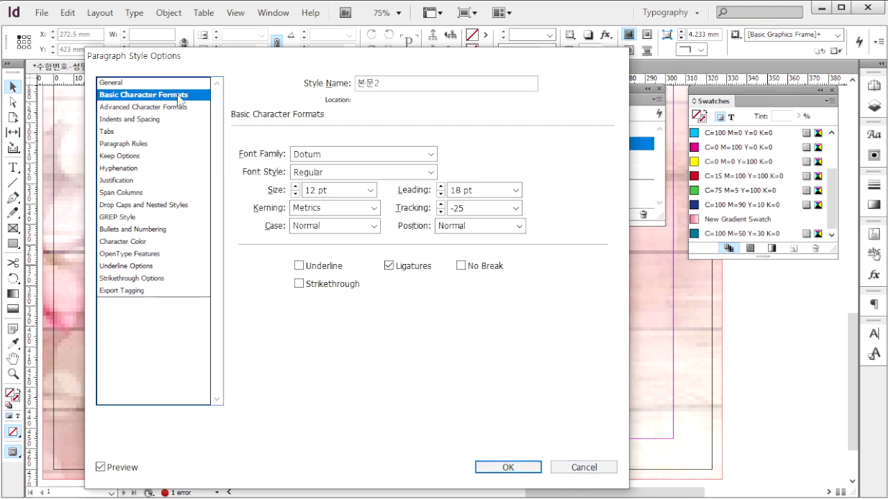
drag(402, 81, 334, 83)
key(Tab)
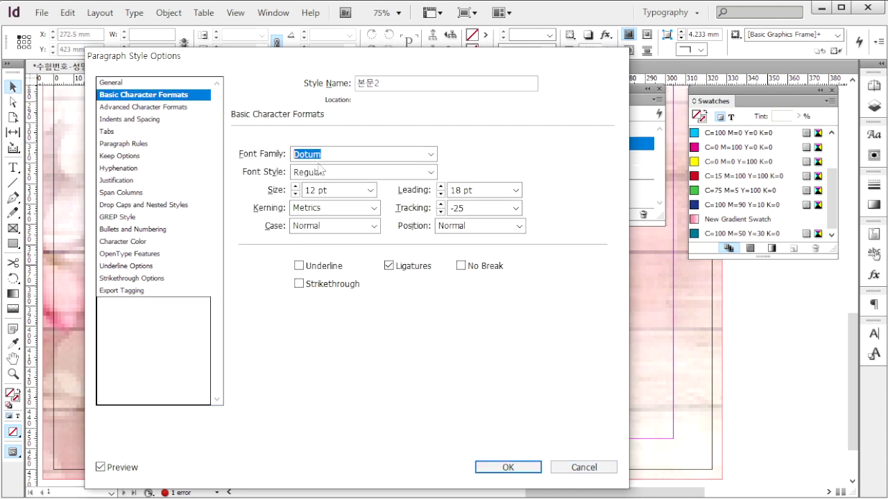
key(Tab)
key(Tab)
drag(479, 194, 426, 194)
drag(485, 207, 429, 211)
click(187, 96)
click(134, 242)
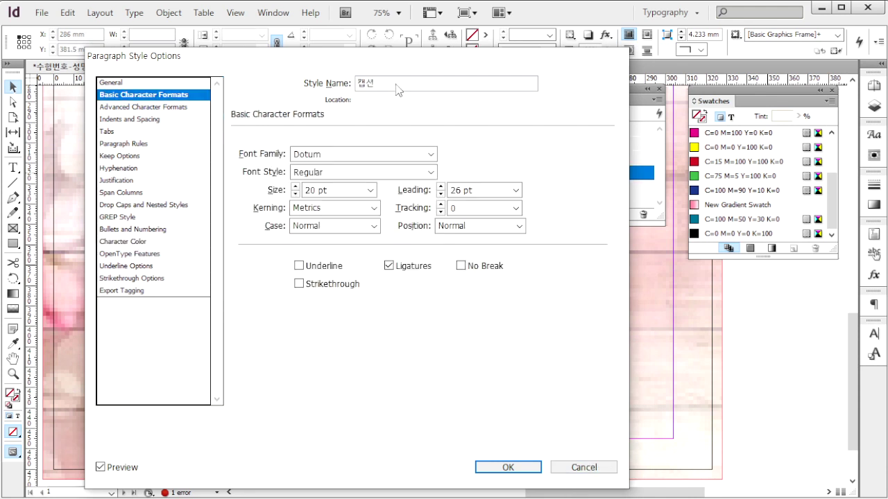
Create paragraph style 캡션 with Dotum Regular, 20 pt, leading 26 pt and tracking 0, and set its character color.
key(Tab)
key(Tab)
key(Tab)
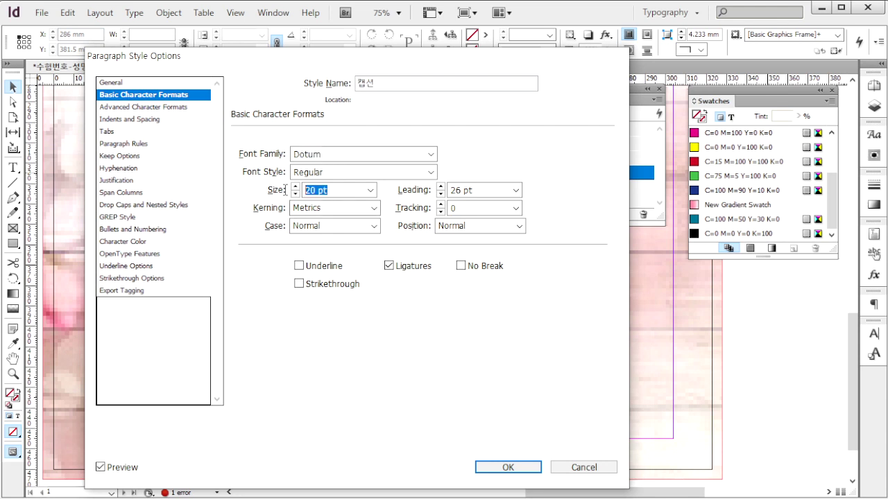
click(488, 189)
double_click(488, 189)
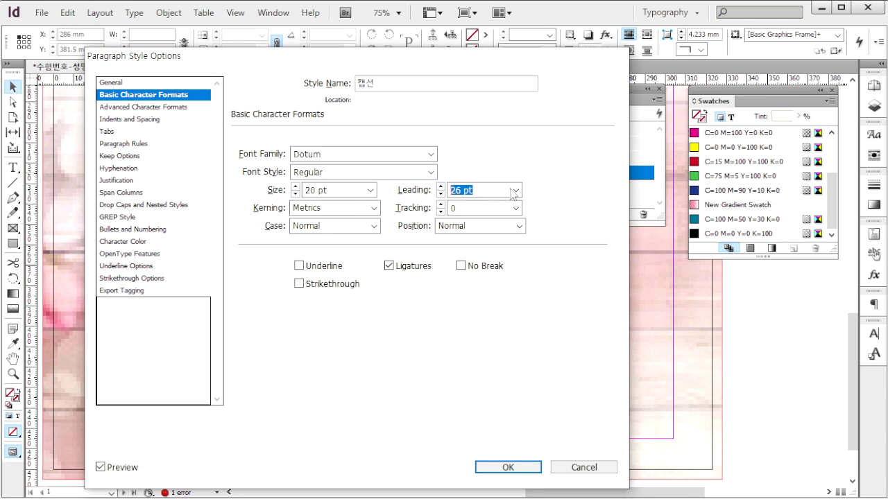
click(129, 242)
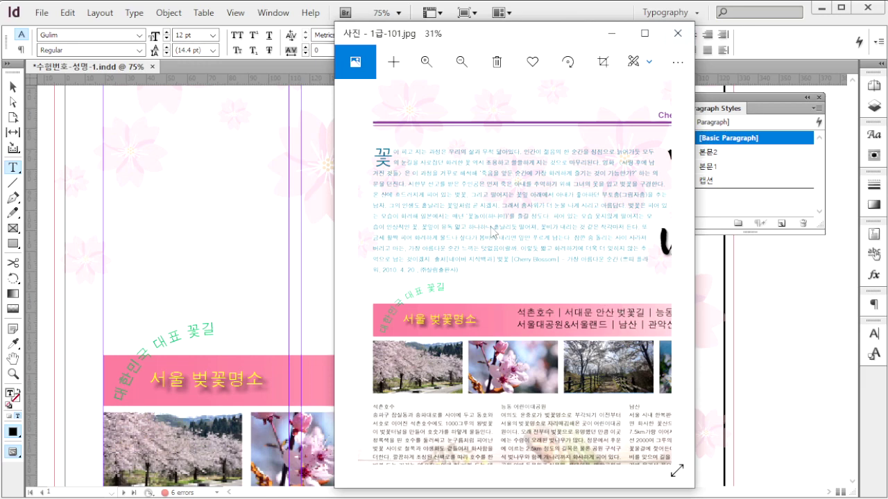
Switch to 1급-5.txt in Notepad and copy the introductory paragraph beginning with 꽃이 피고 지는 과정은.
click(528, 498)
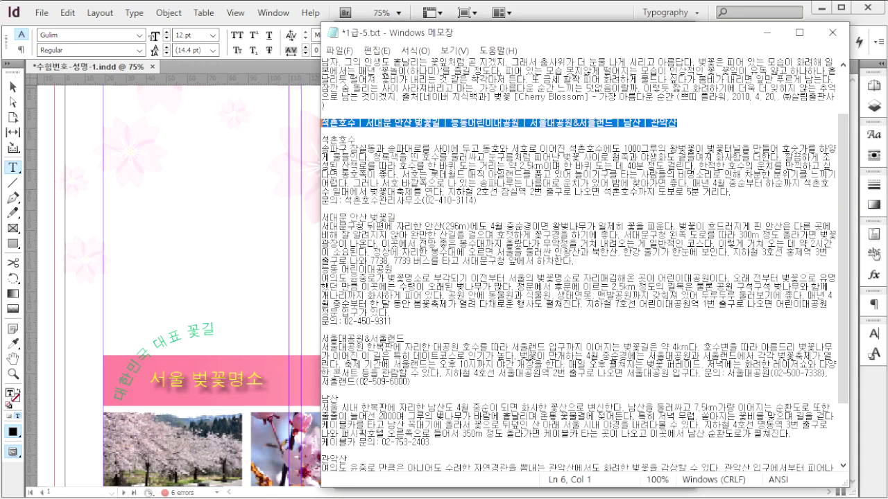
key(alt+Tab)
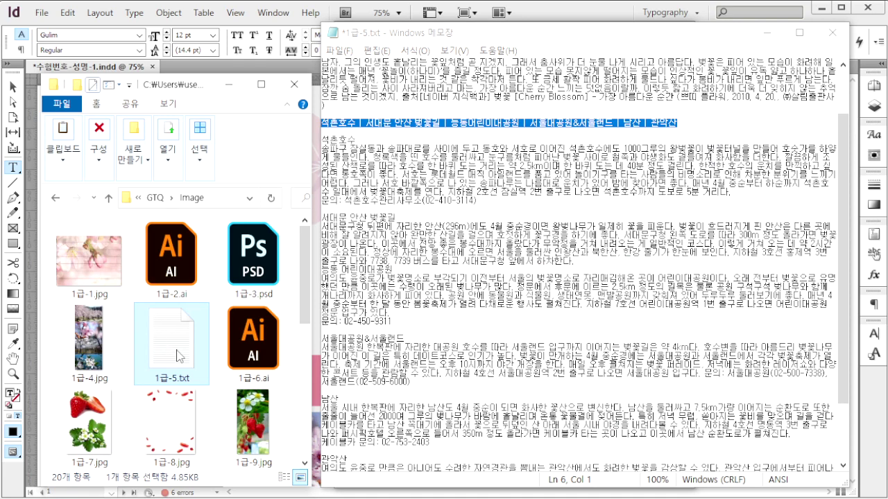
click(690, 129)
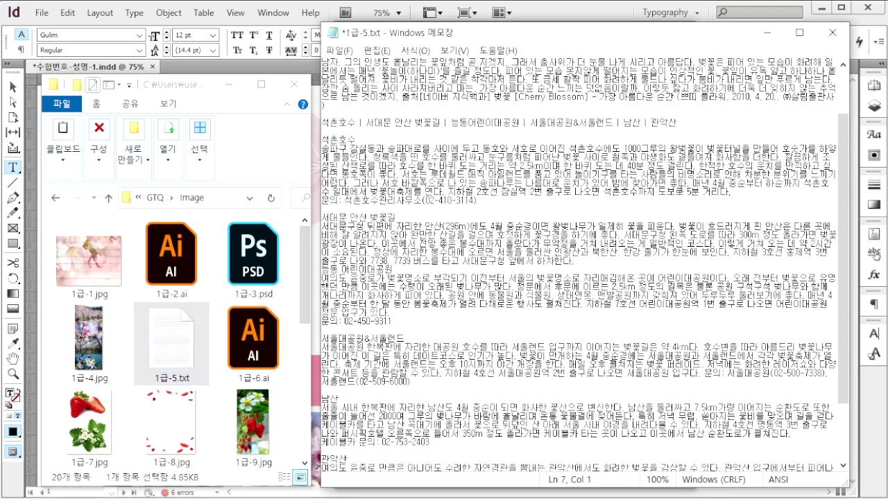
drag(839, 222, 839, 156)
drag(680, 184, 316, 88)
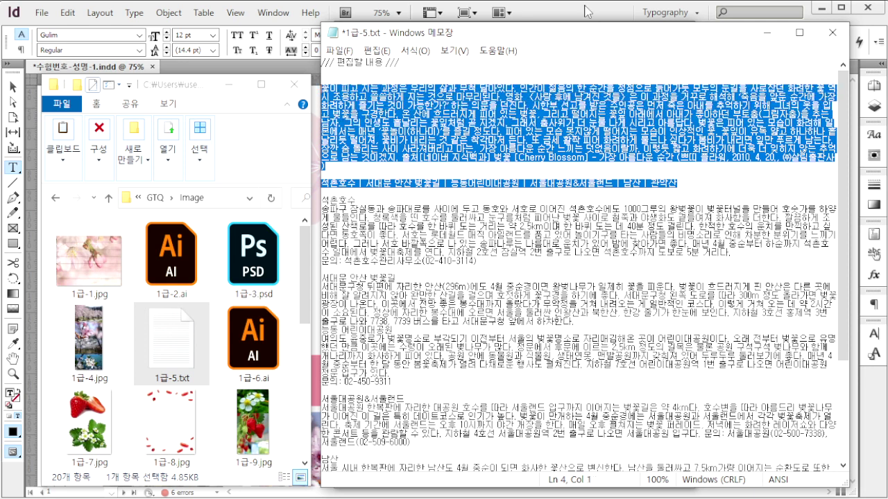
Switch to InDesign, paste the introductory paragraph into a text frame beside the calligraphy title, and apply the 본문1 style.
key(alt+Tab)
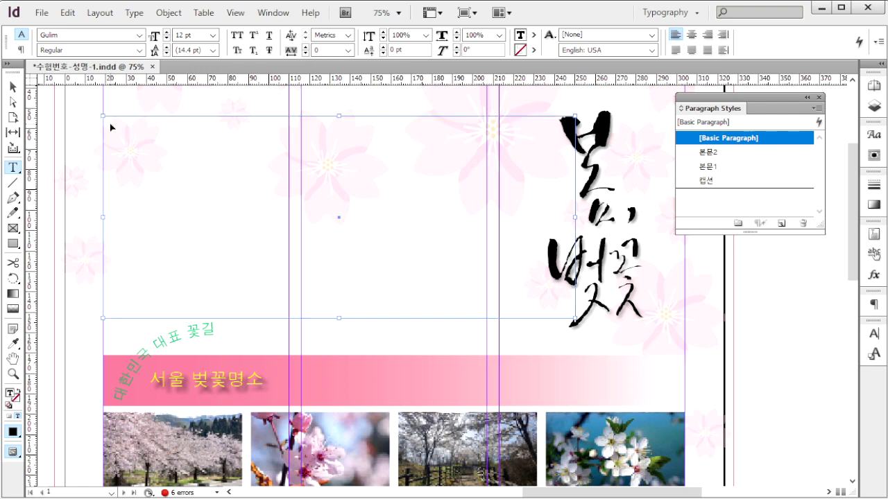
key(ctrl+v)
key(ctrl+a)
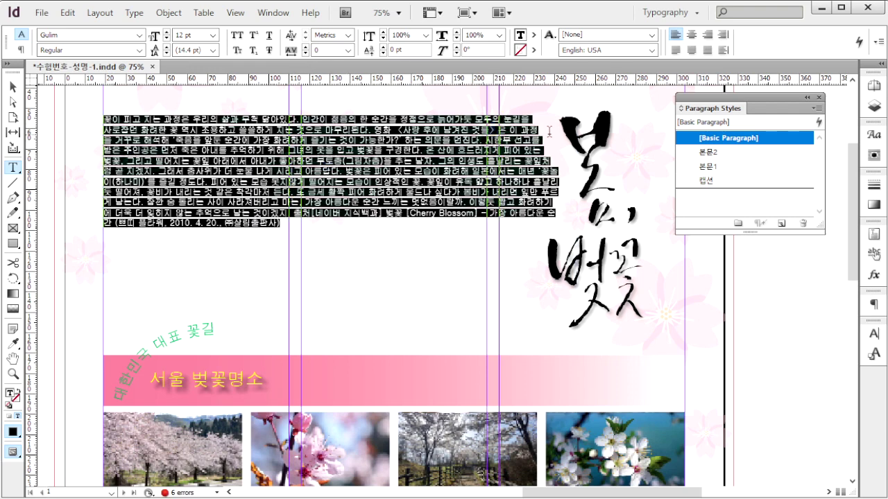
click(736, 172)
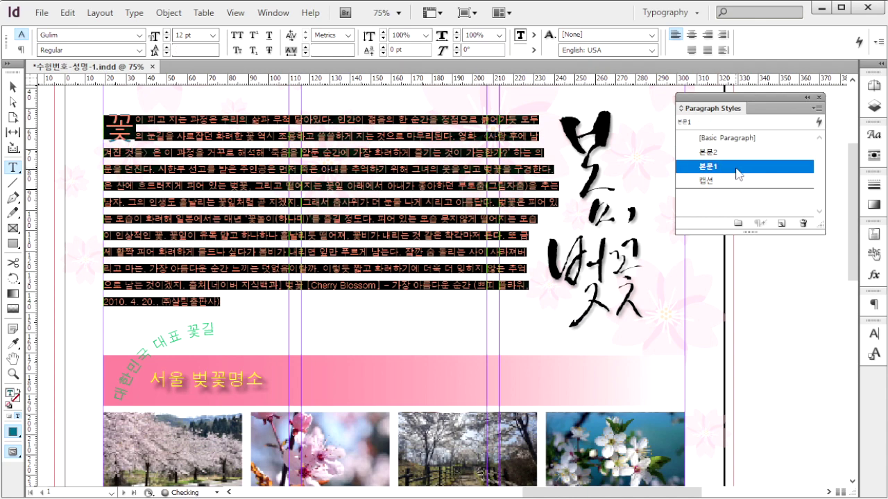
click(242, 306)
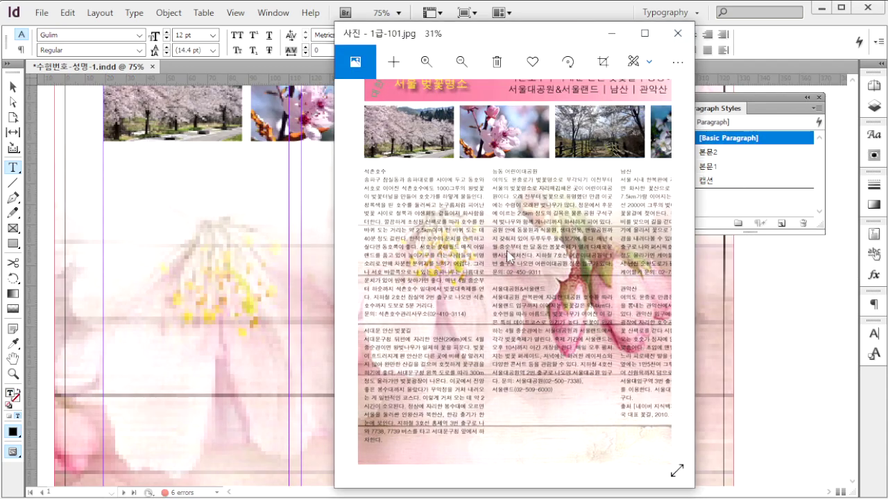
Check the three-column body layout in 1급-101.jpg and copy the articles from 석촌호수 through the source line in 1급-5.txt.
drag(575, 268, 533, 265)
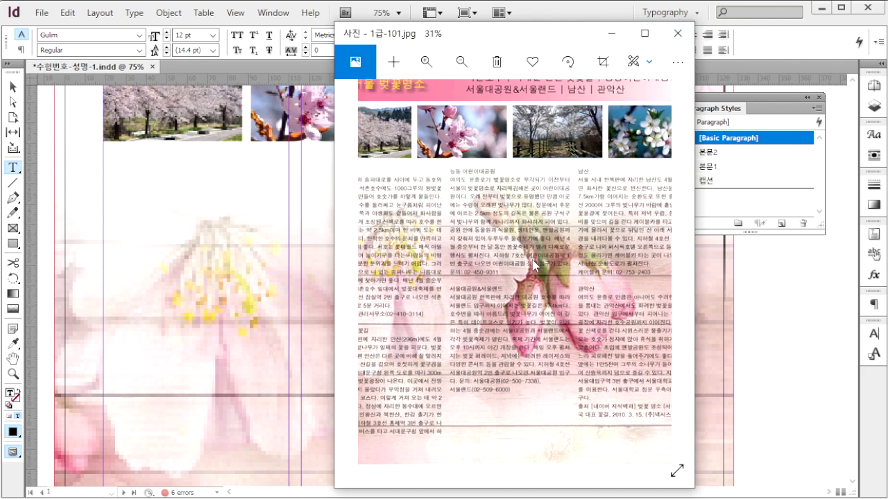
drag(563, 339, 528, 340)
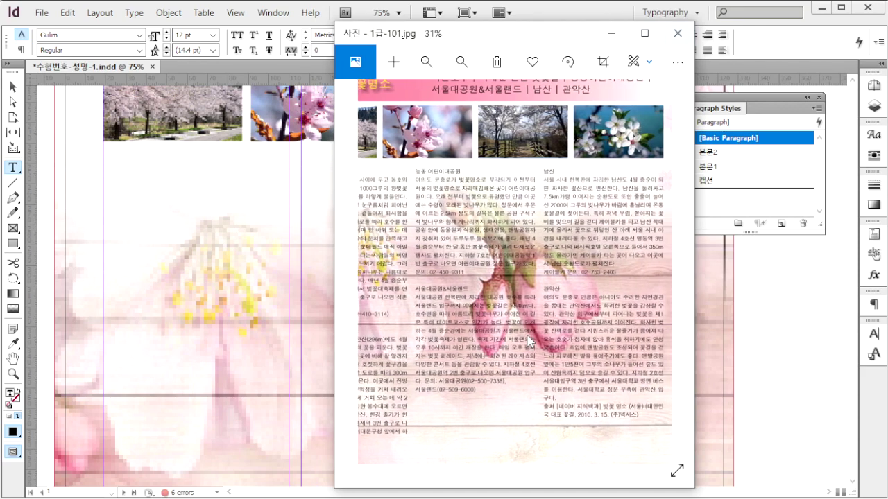
key(alt+Tab)
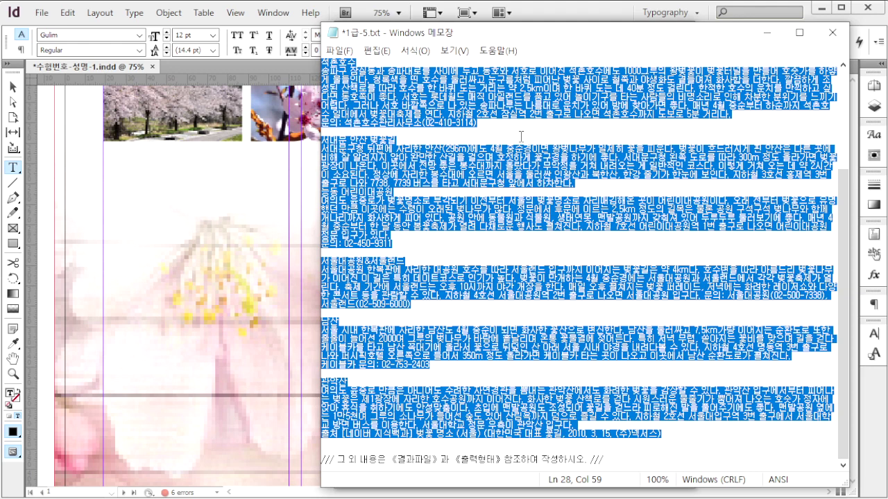
click(557, 16)
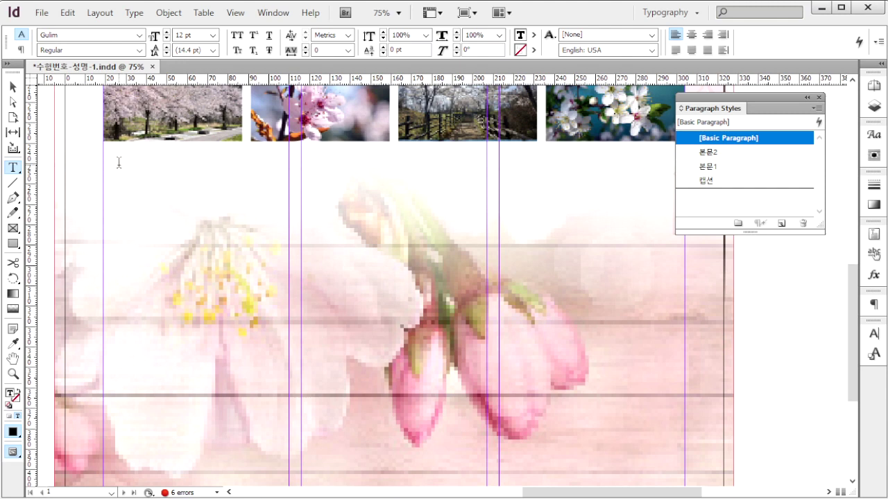
Paste the copied articles into a text frame below the photos and apply the 본문2 paragraph style.
key(ctrl+v)
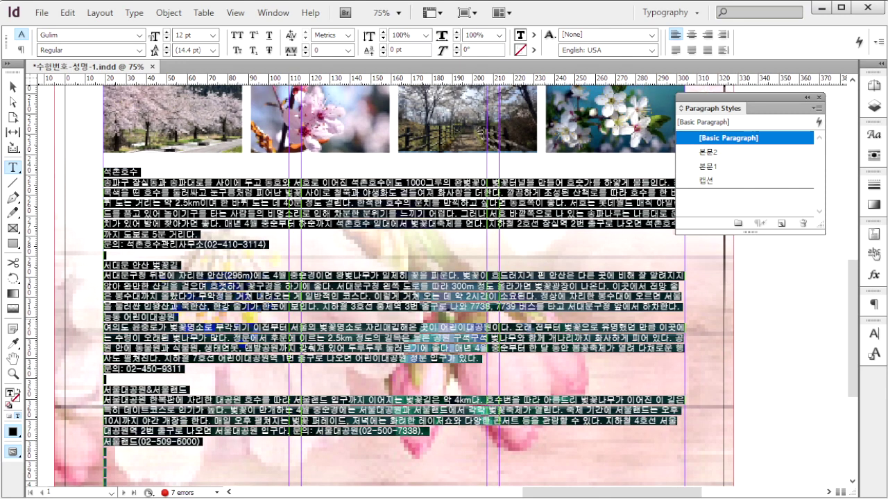
click(746, 153)
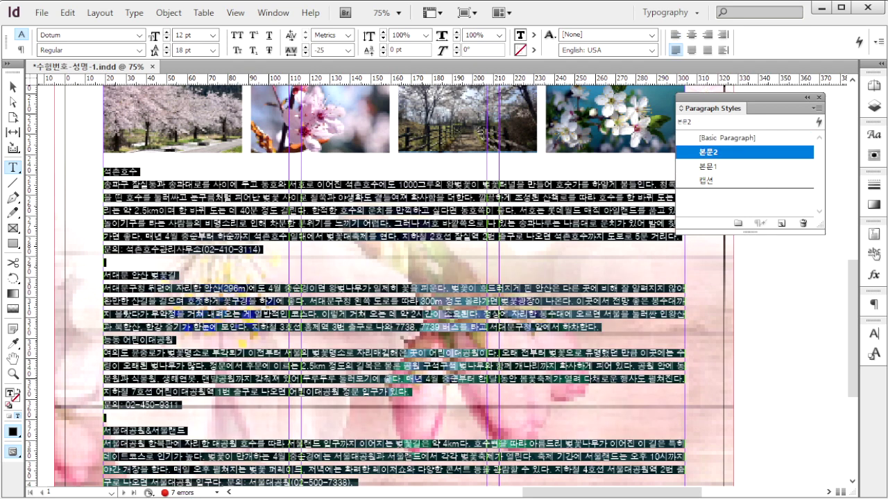
Check the reference layout and set the article frame to 3 columns with a 6 mm gutter.
key(alt+Tab)
click(602, 12)
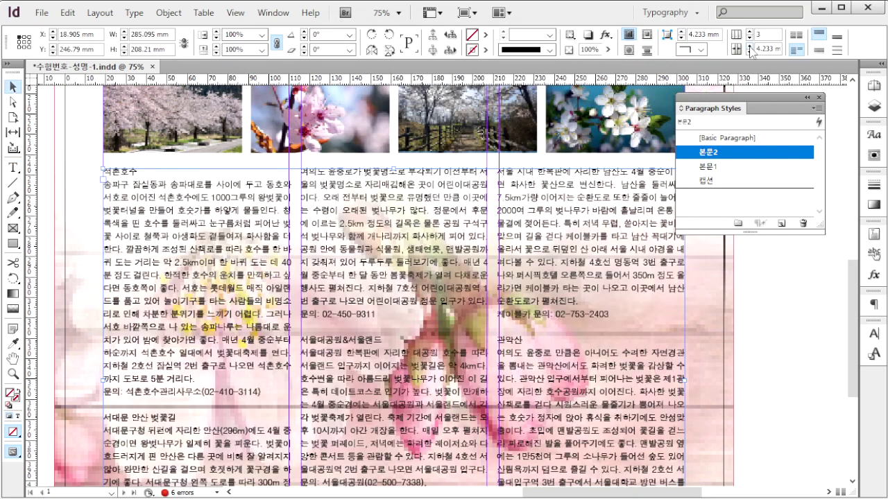
click(750, 46)
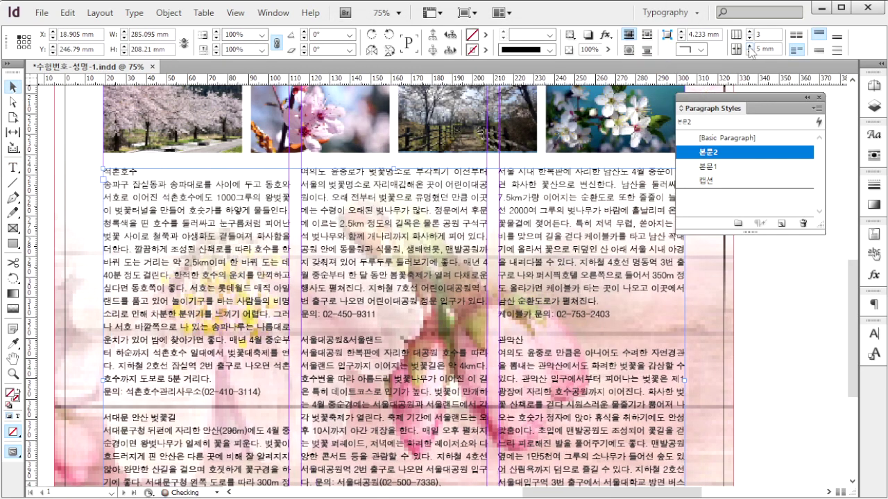
click(749, 46)
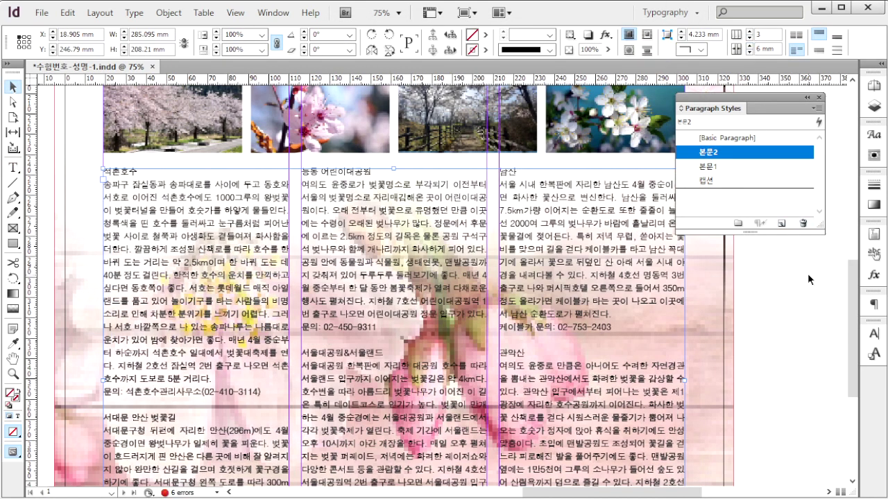
Copy the line of place names from 1급-5.txt into a text frame on the gradient banner and apply the 캡션 style.
key(alt+Tab)
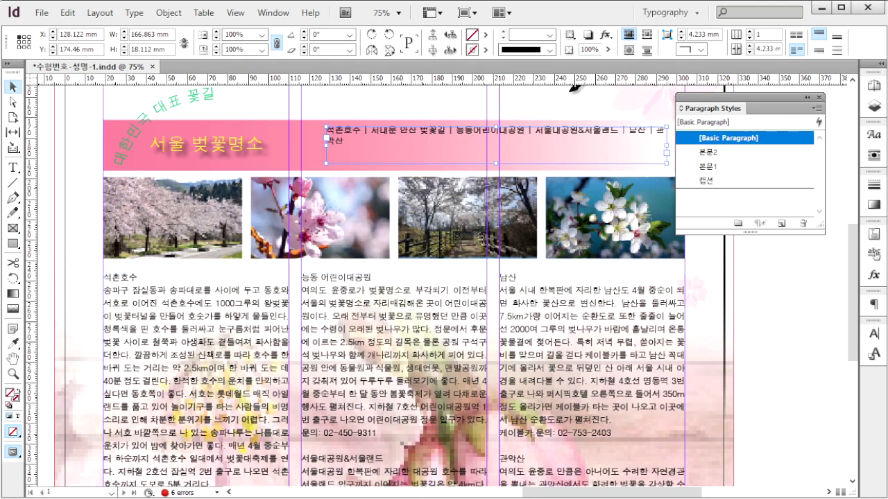
key(alt+Tab)
click(517, 156)
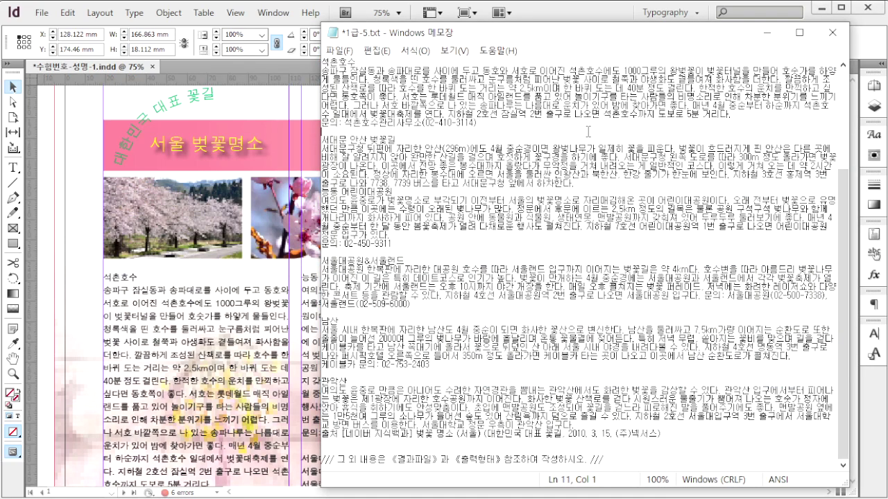
drag(680, 149, 316, 159)
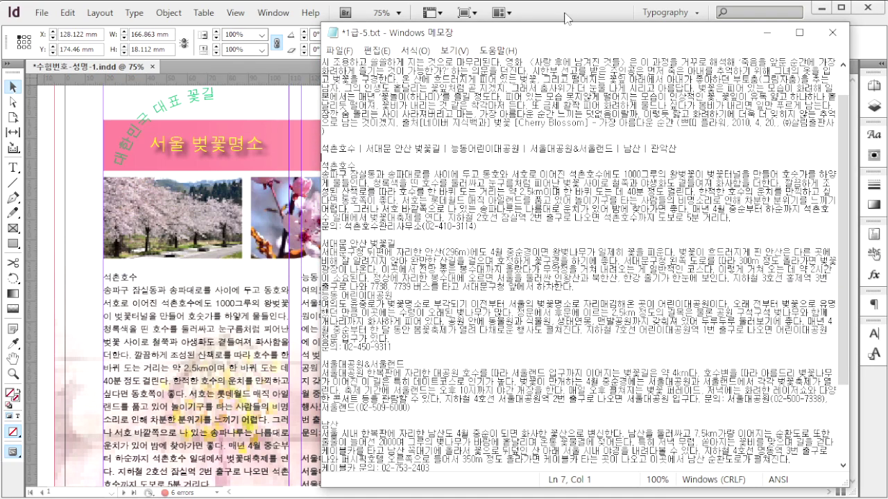
click(566, 13)
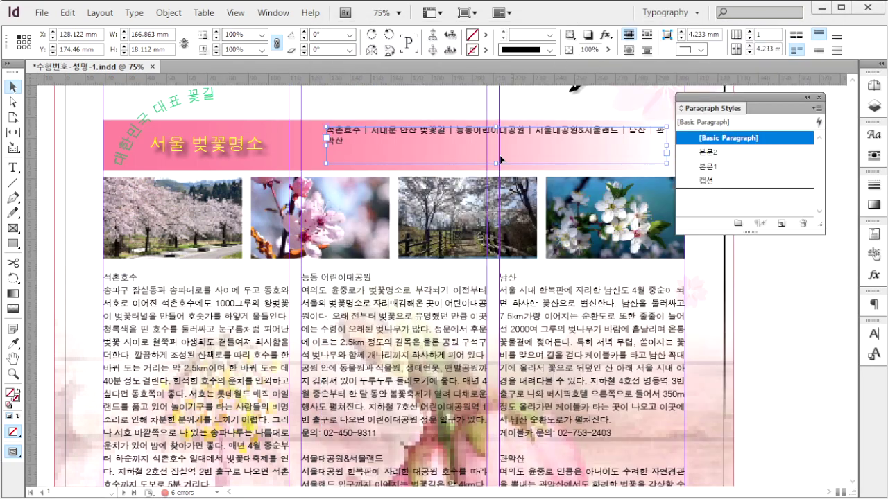
click(739, 182)
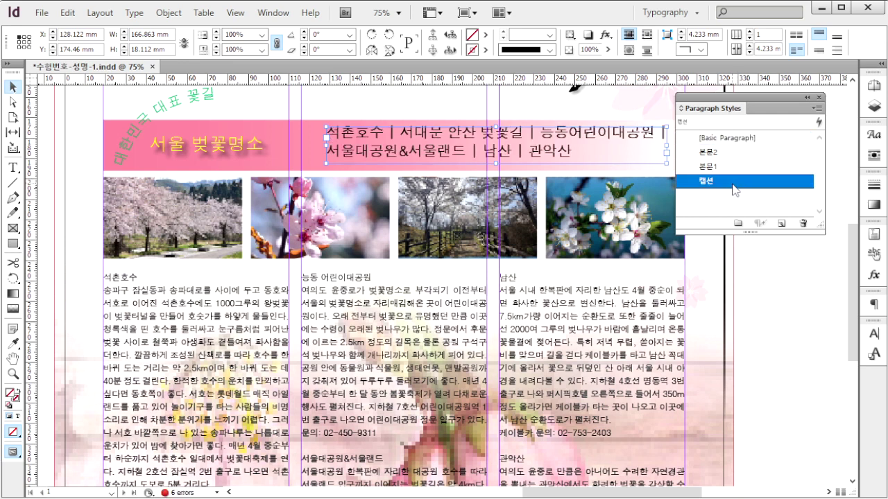
Save the document and export it as Adobe PDF (Print) named 수험번호-성명-1 with all printer's marks.
key(ctrl+s)
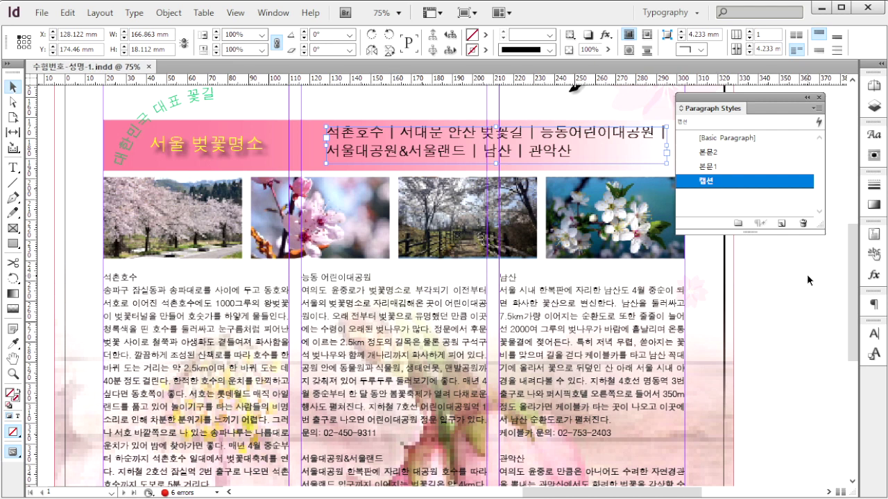
click(793, 287)
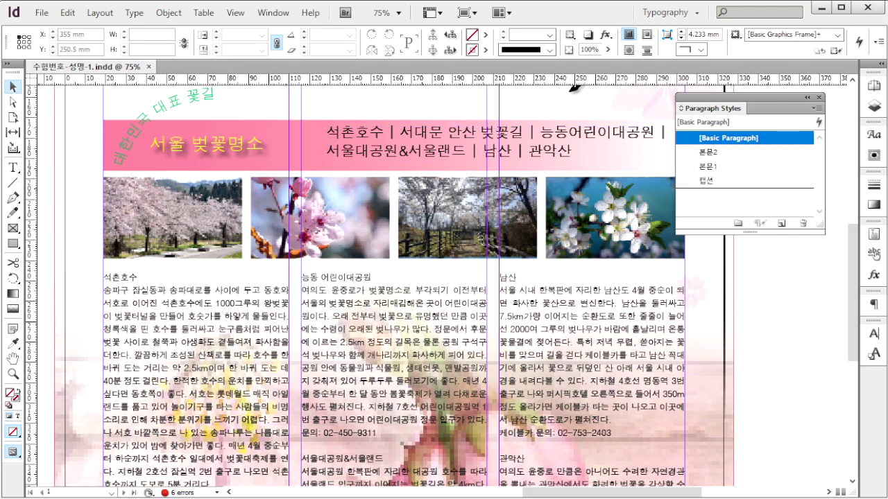
key(ctrl+e)
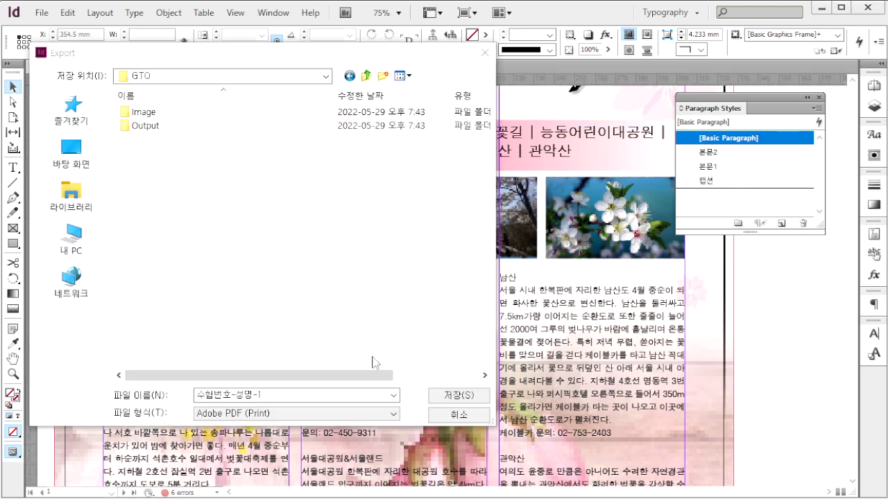
click(279, 395)
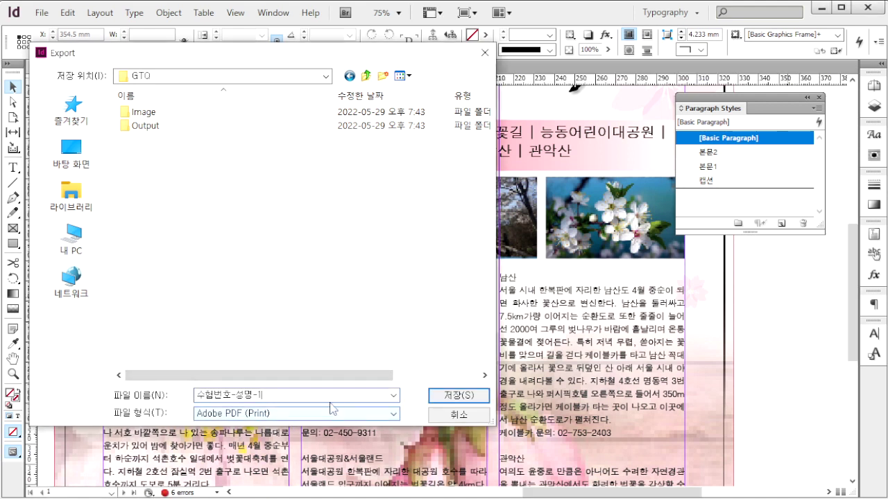
key(Return)
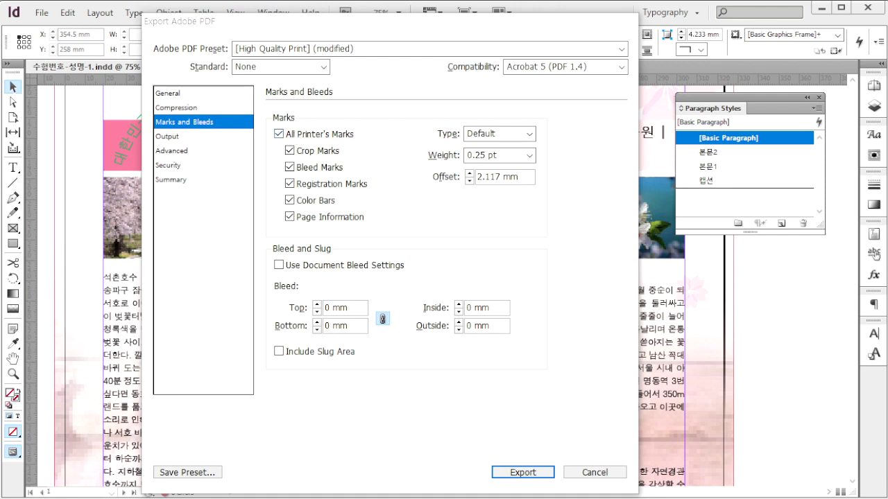
key(Return)
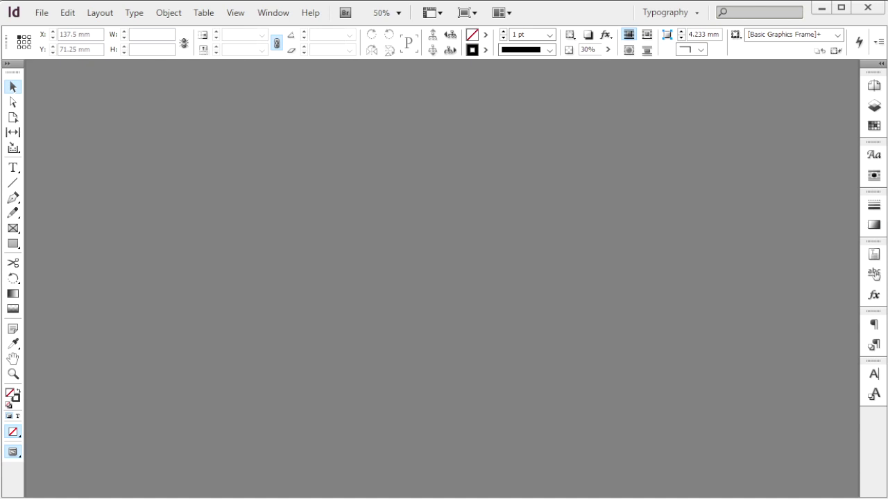
Create a 6-page facing-pages document, 160 × 195 mm, with 2 columns, 4 mm gutter, 20 mm margins and 3 mm bleed.
key(ctrl+n)
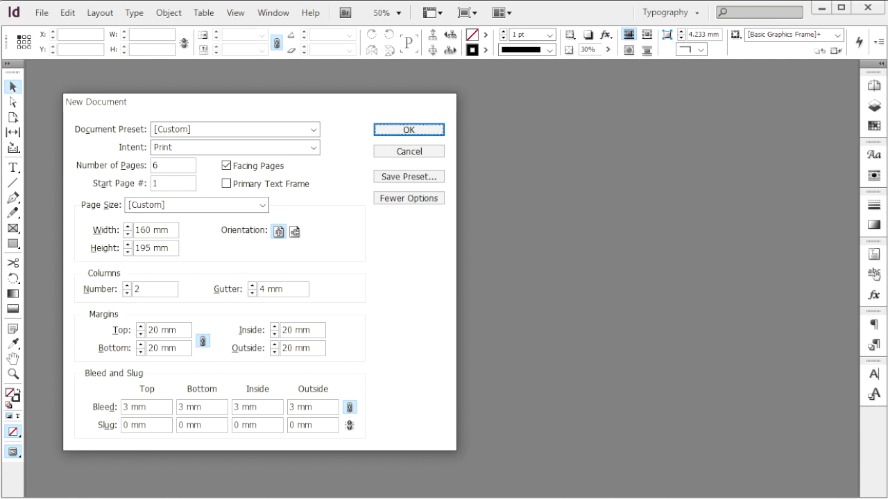
key(Return)
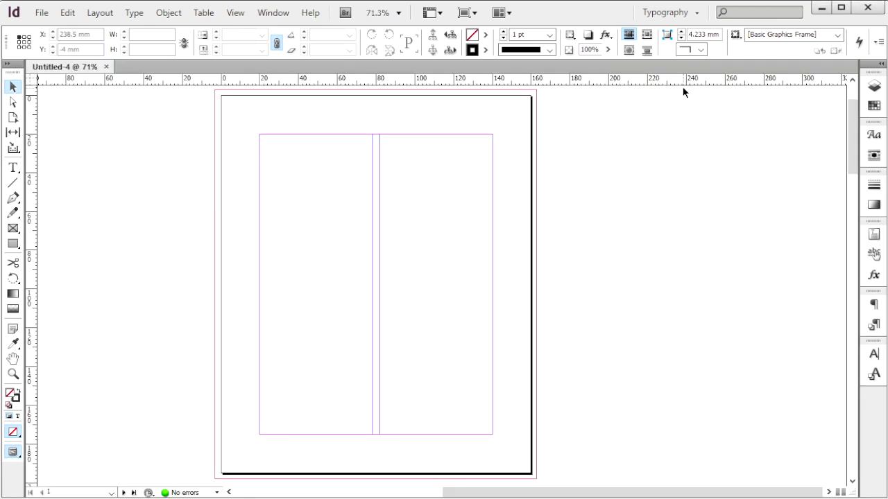
Disable document page shuffling, move page 6 beside the first page to form two-page spreads, and save as 수험번호-성명-2.
key(F12)
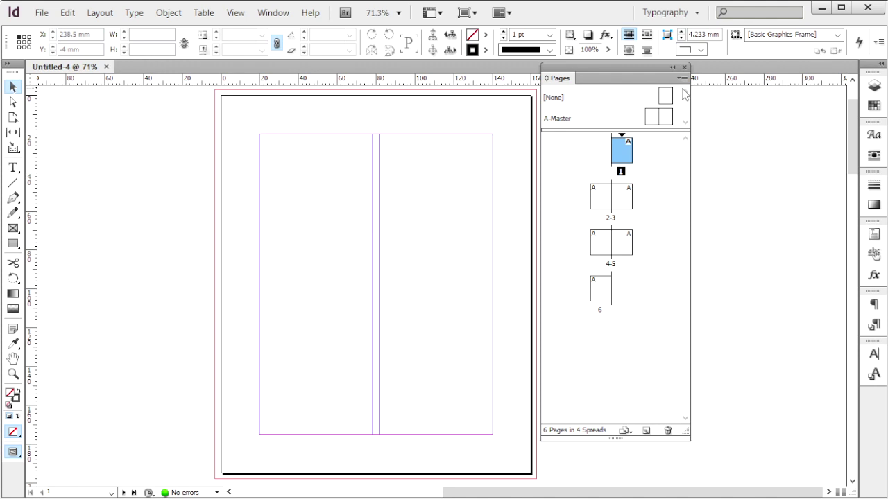
right_click(601, 290)
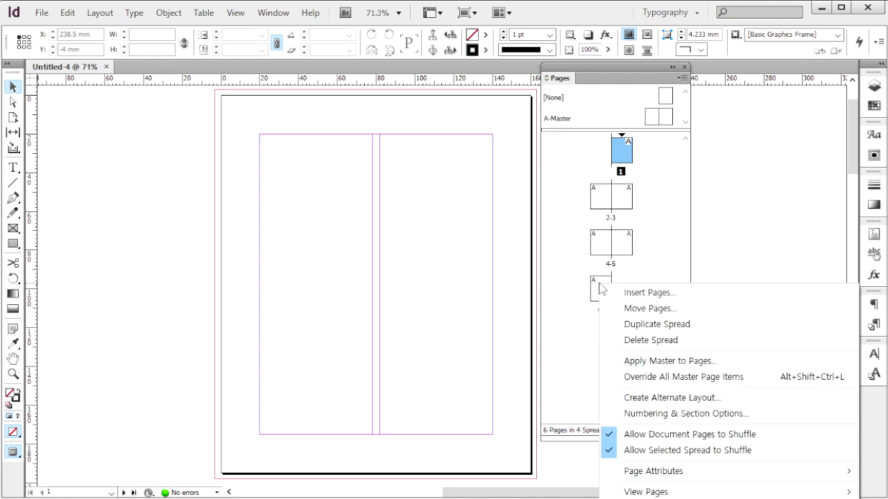
click(671, 435)
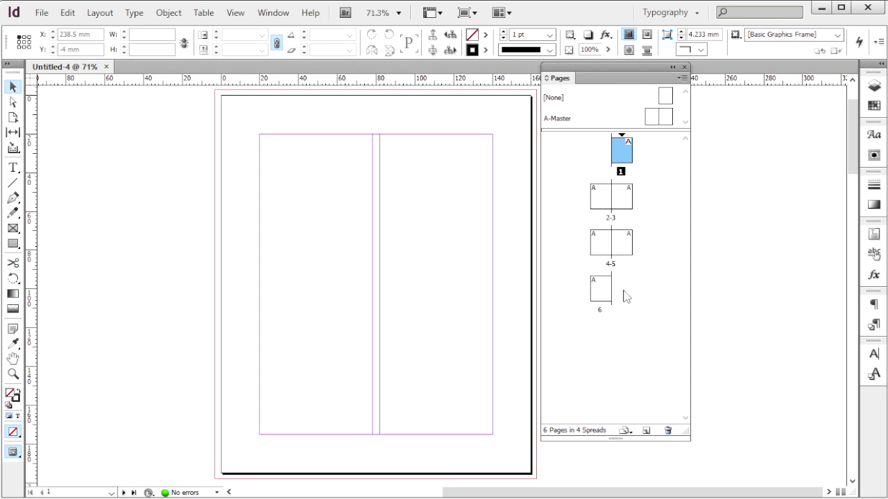
drag(602, 296, 606, 168)
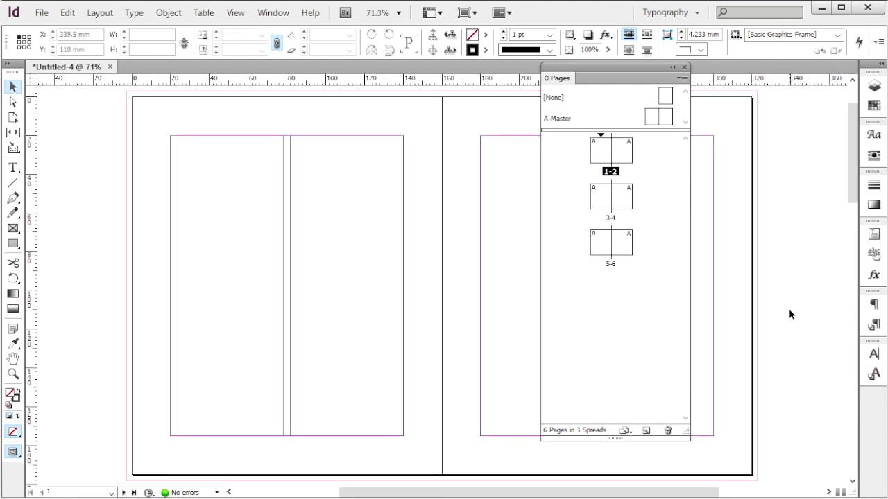
key(ctrl+s)
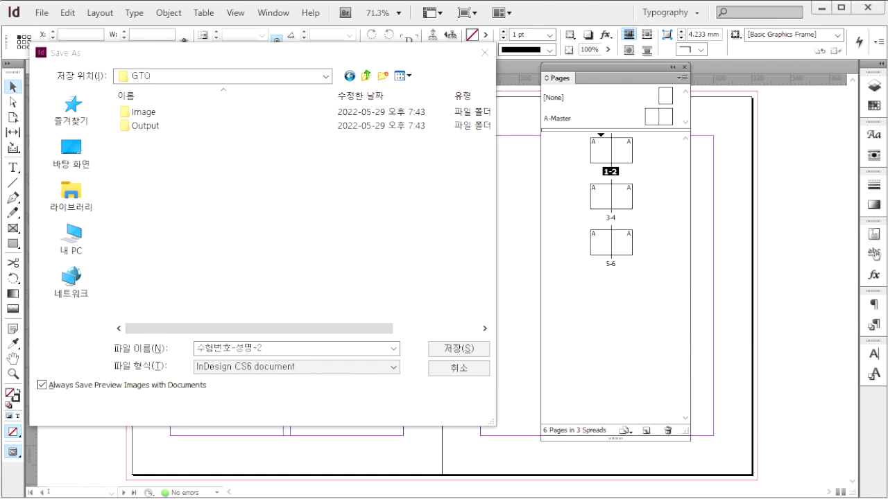
key(Return)
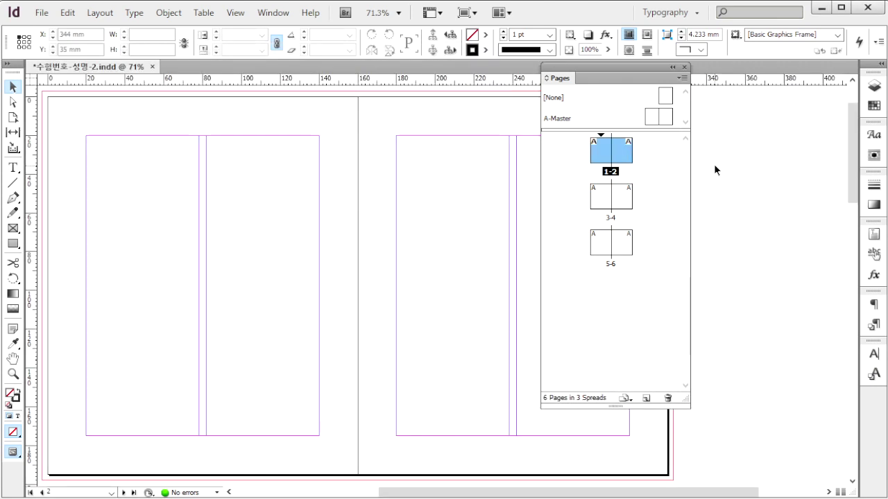
On the left page of A-Master, create a small text frame below the margin area with centered Arial Bold, 9 pt, leading 12 pt.
double_click(656, 120)
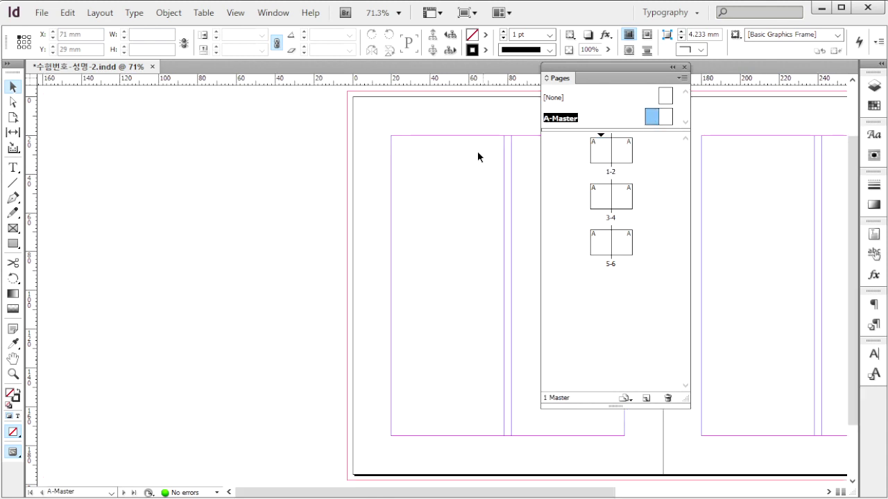
drag(477, 226, 176, 224)
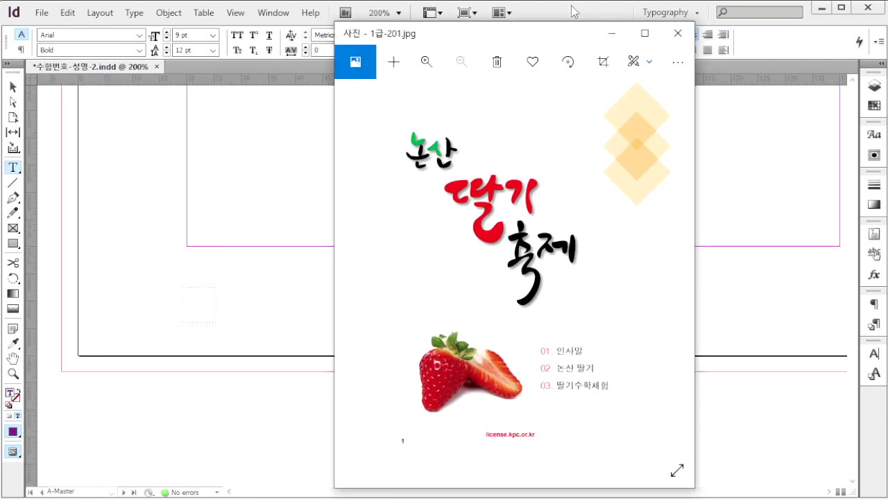
click(573, 11)
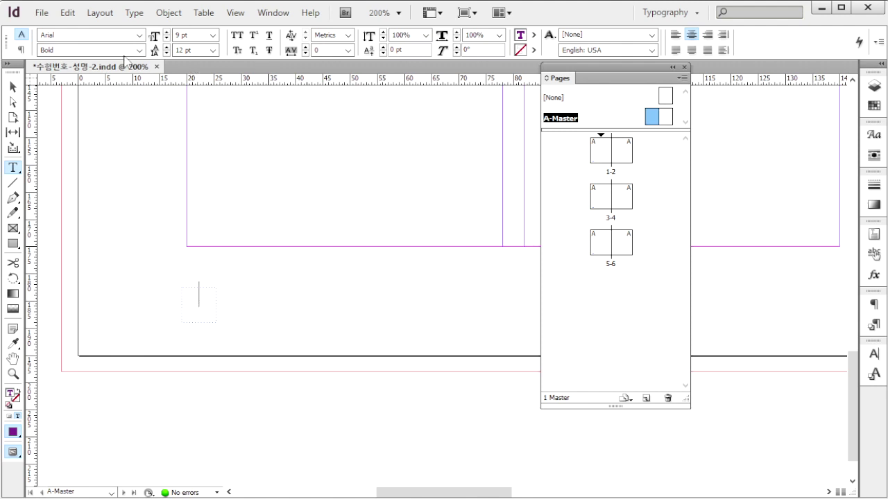
drag(68, 32, 28, 38)
key(Tab)
Set the frame's text color to C60 M100 Y0 K0 and insert the current page number marker.
key(F6)
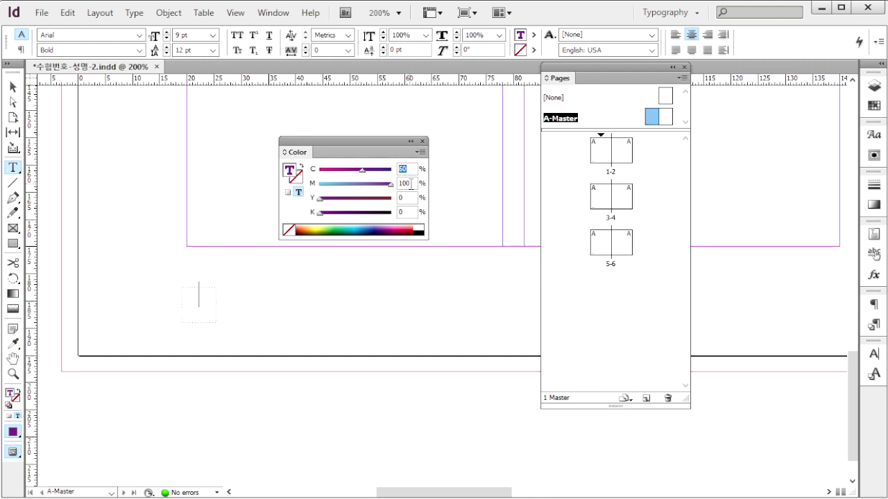
click(410, 183)
click(200, 295)
text(A)
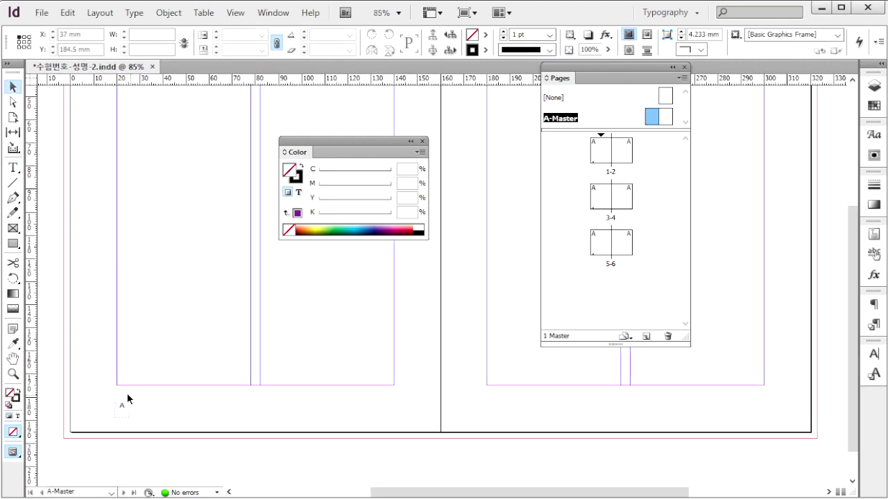
Duplicate the page-number frame to the matching lower outer corner of the right master page.
drag(97, 390, 159, 431)
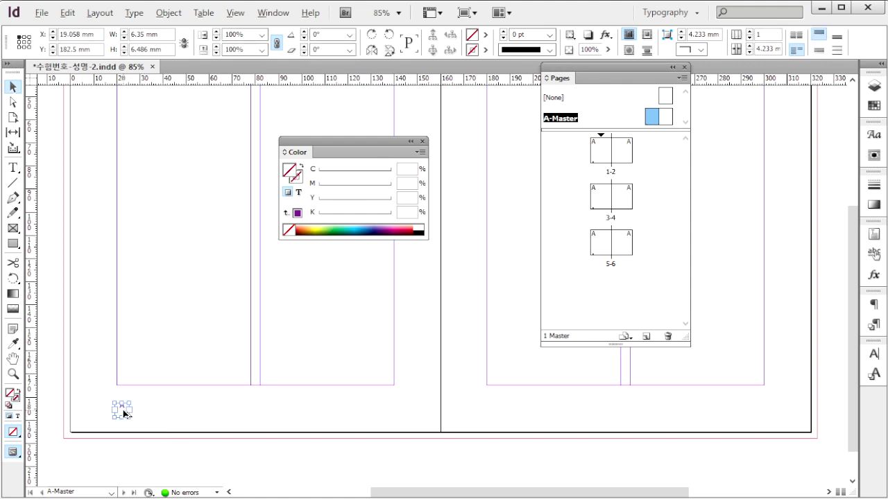
drag(123, 414, 759, 439)
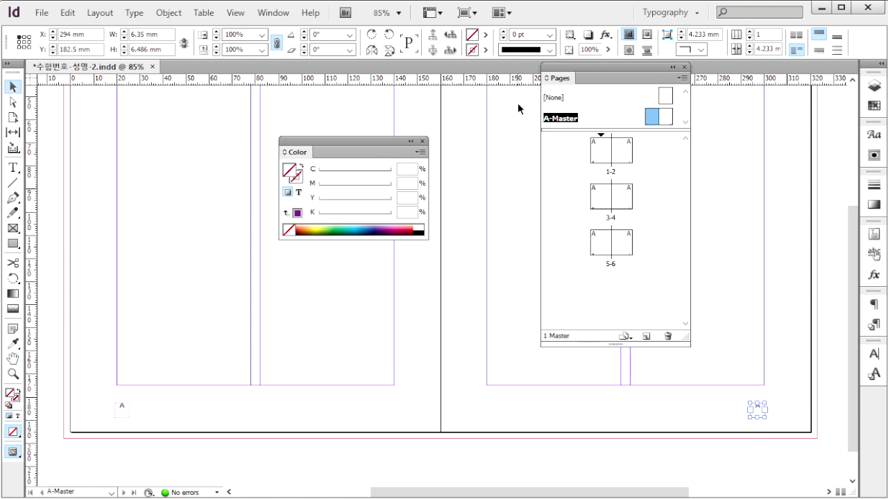
Place the title artwork 1급-6.ai on page 1, starting from the upper-left margin corner as in the reference 1급-201.jpg.
double_click(600, 156)
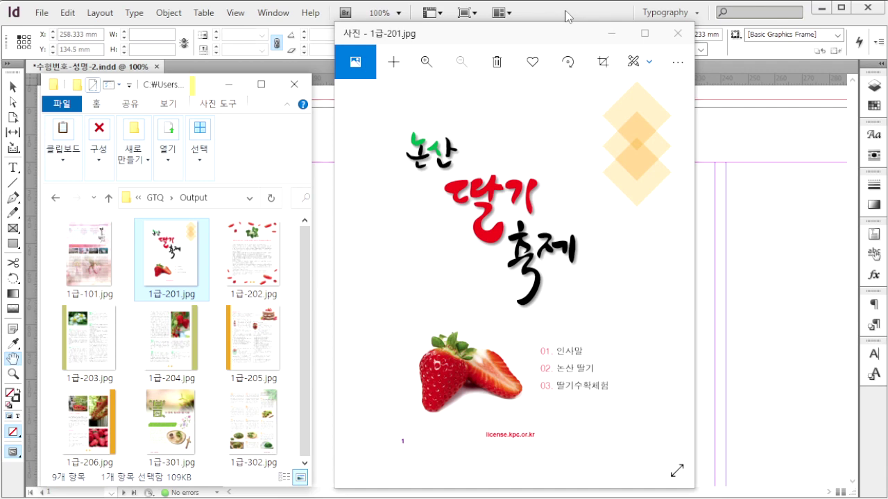
click(567, 16)
click(327, 202)
key(ctrl+d)
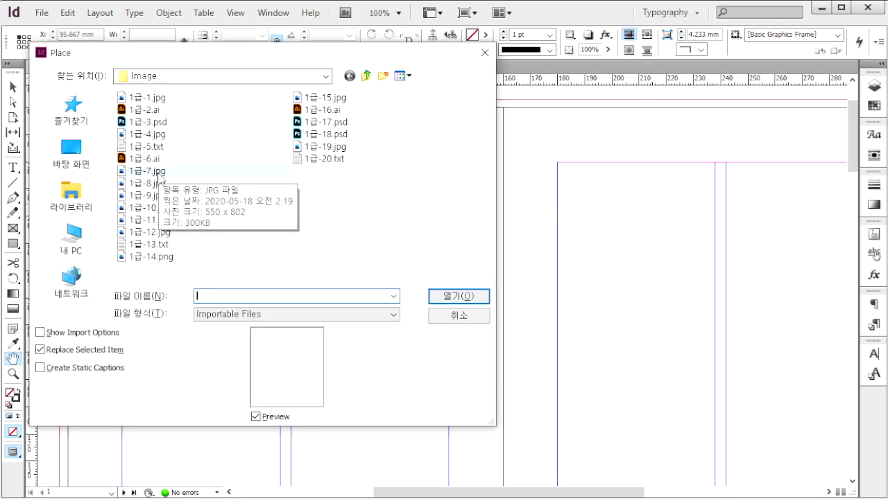
click(147, 158)
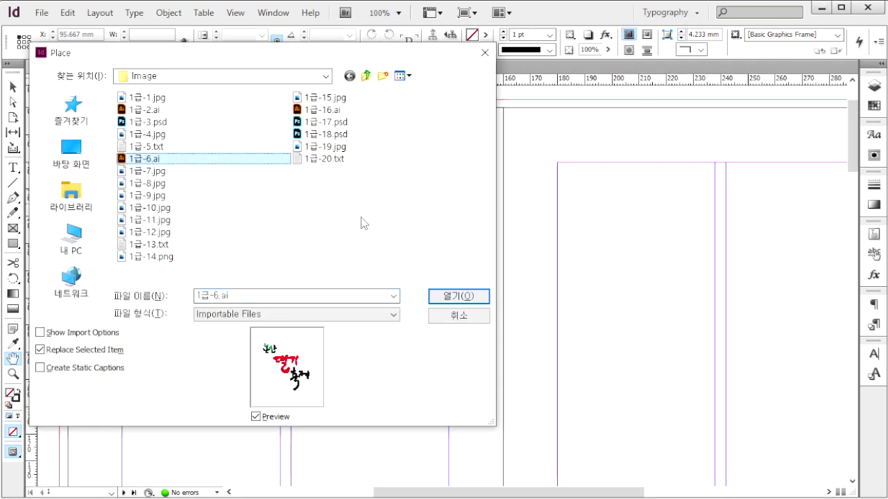
click(458, 297)
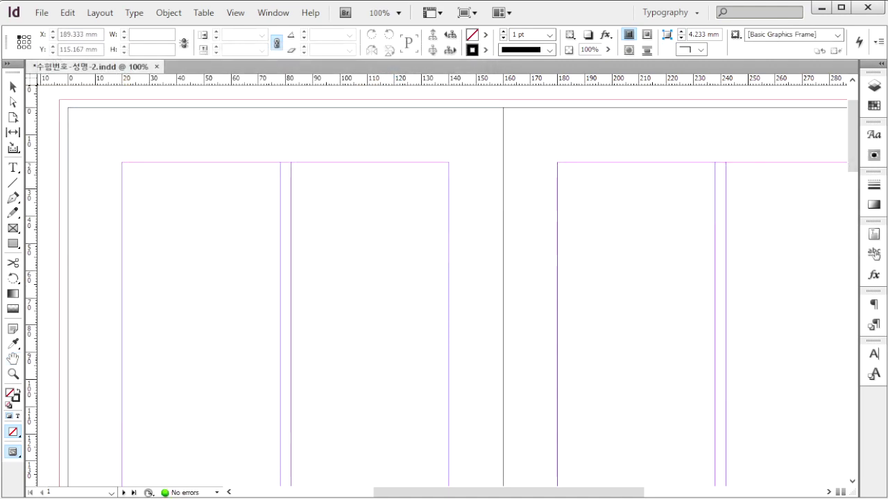
key(alt+Tab)
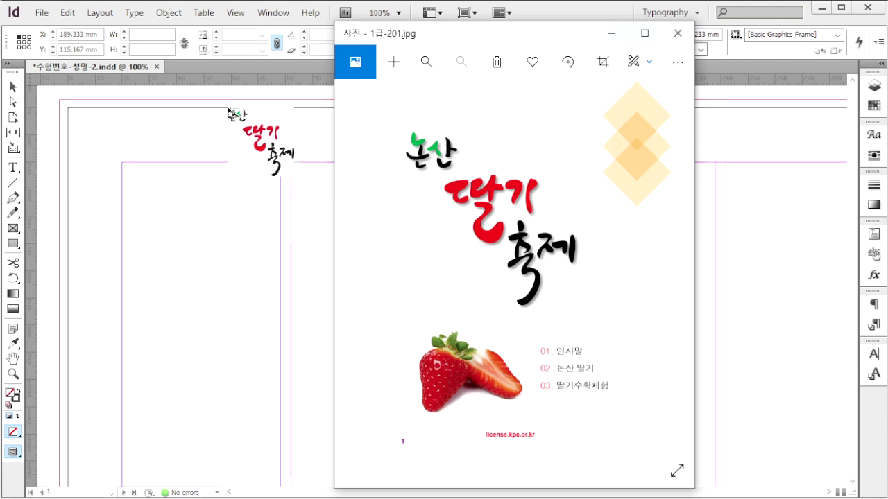
drag(204, 184, 320, 390)
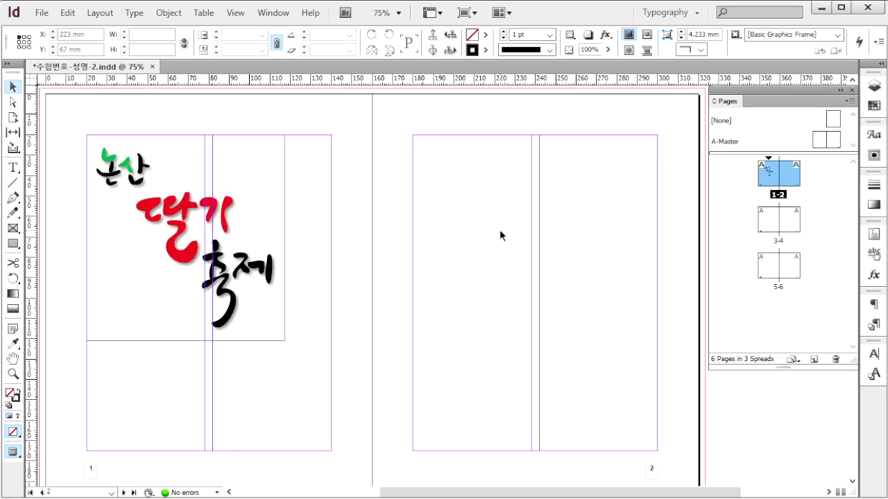
Place 1급-7.jpg on the lower part of page 1, below the title, about 56 mm wide.
key(ctrl+d)
click(146, 172)
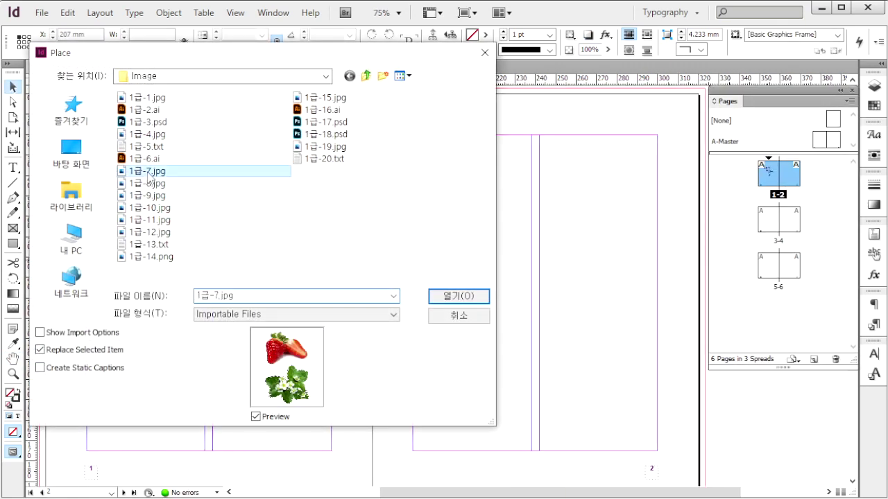
click(458, 297)
key(alt+Tab)
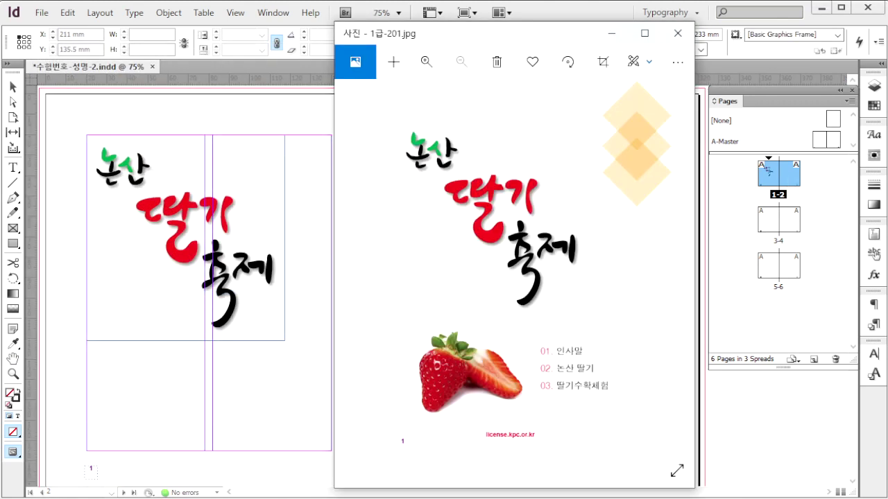
click(579, 8)
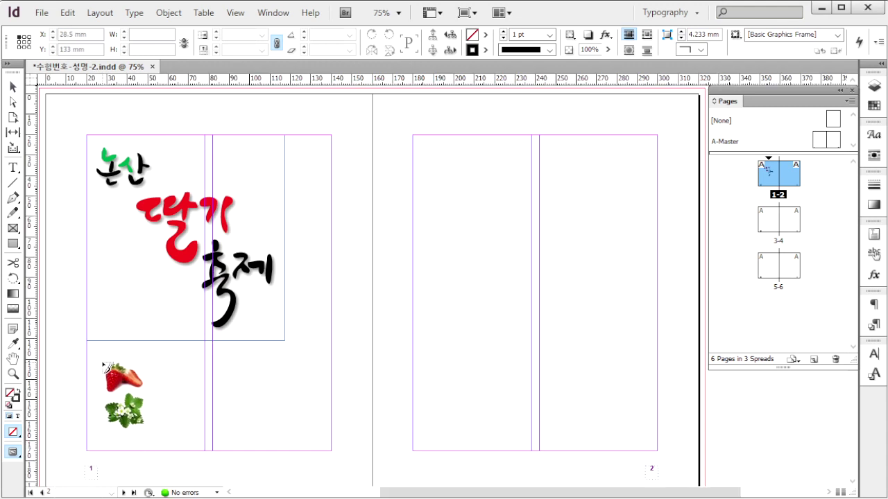
drag(97, 308, 213, 473)
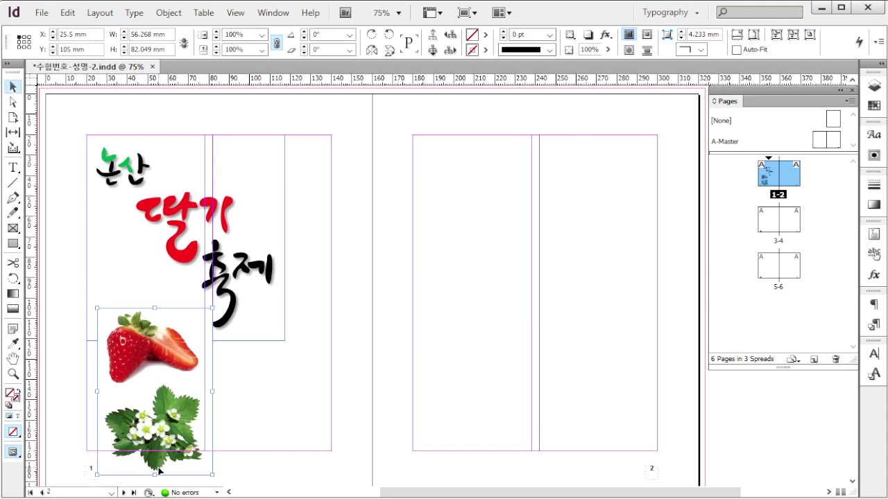
Crop the image frame to the strawberries, 38 mm high, and duplicate it to the top of page 2 showing only the flowering leaves.
drag(153, 476, 159, 385)
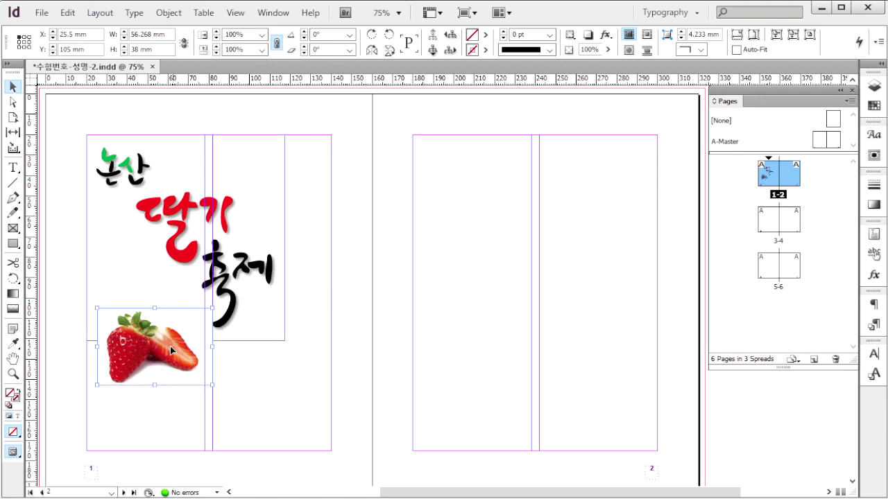
drag(181, 352, 568, 122)
double_click(558, 187)
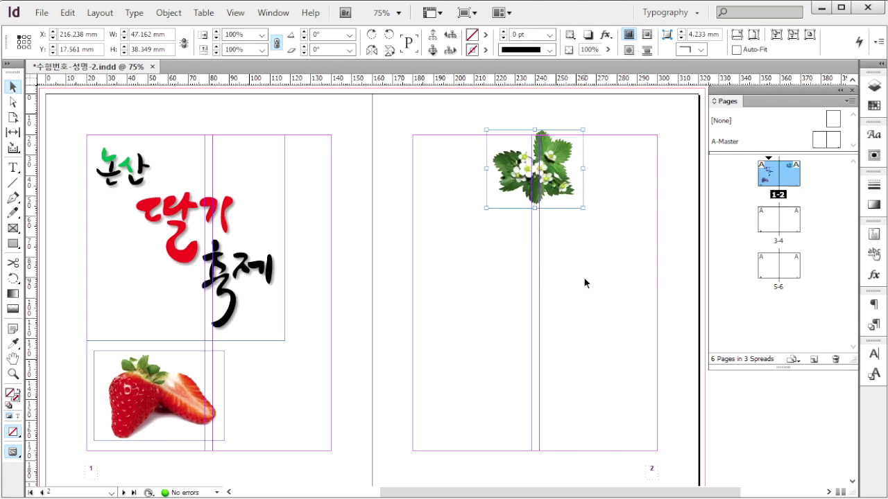
click(584, 278)
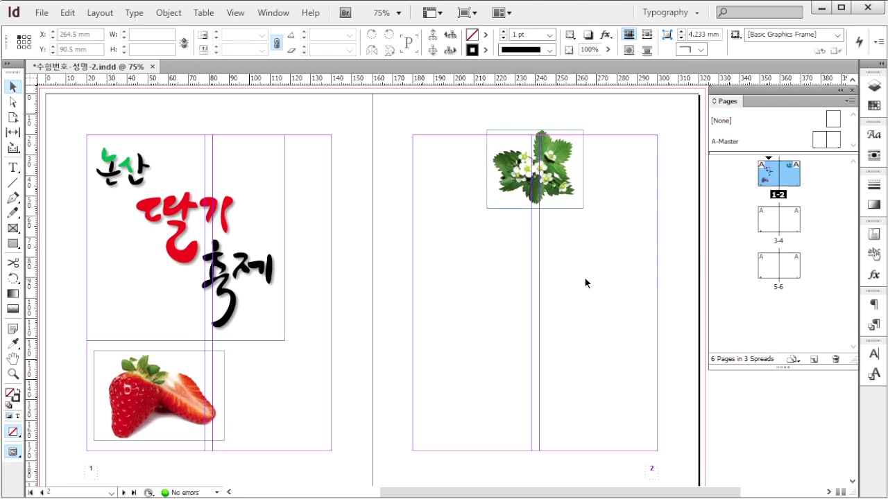
Place the background 1급-8.jpg over page 2 and trim its frame to the bleed edges, 162 mm wide.
key(ctrl+d)
click(158, 184)
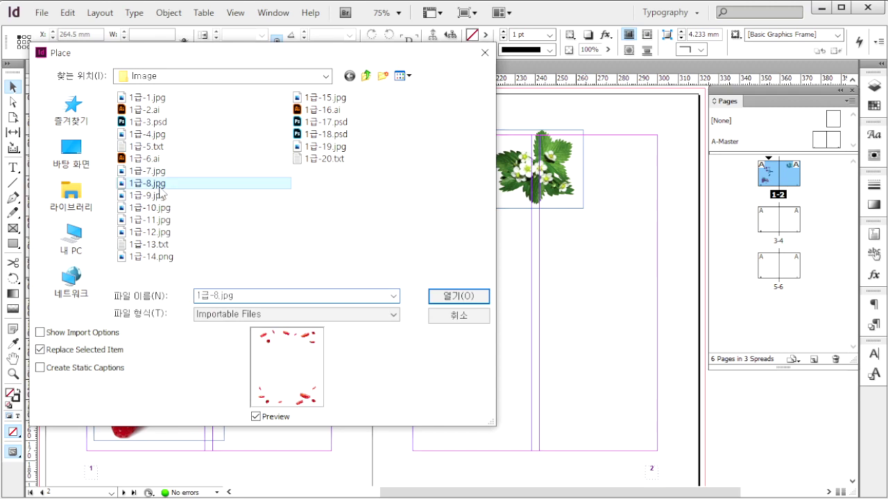
click(458, 296)
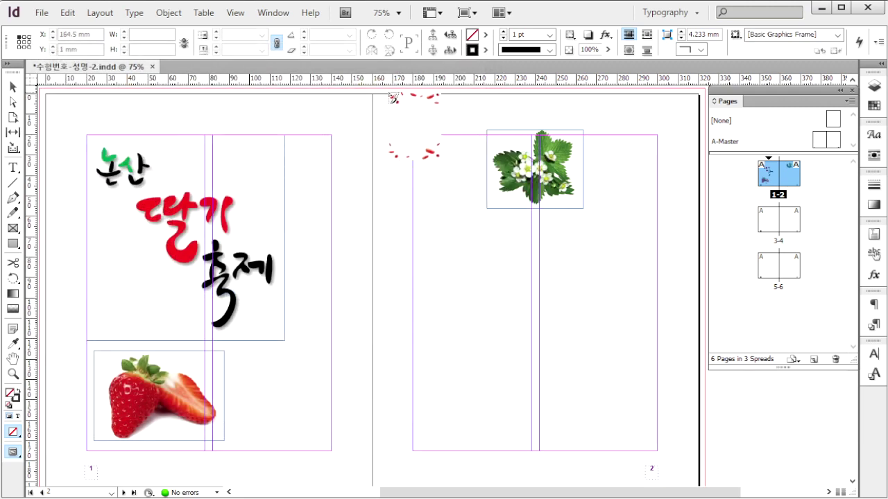
drag(378, 92, 720, 487)
drag(545, 476, 555, 432)
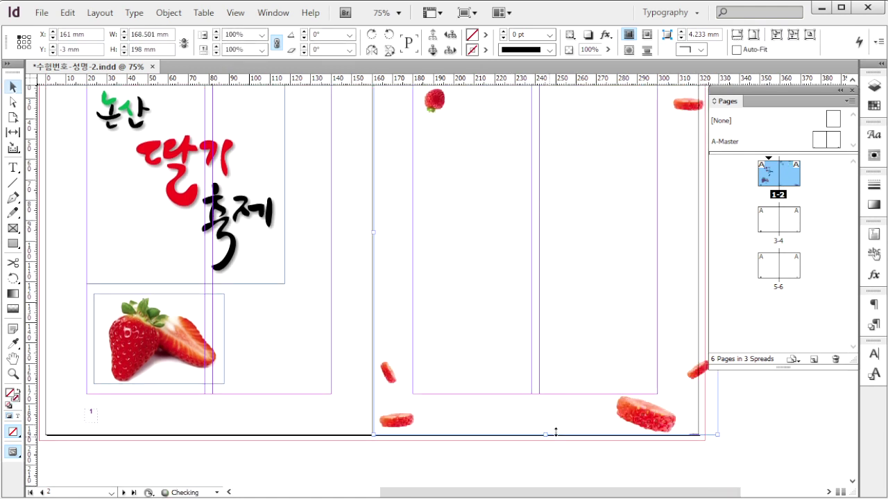
click(852, 90)
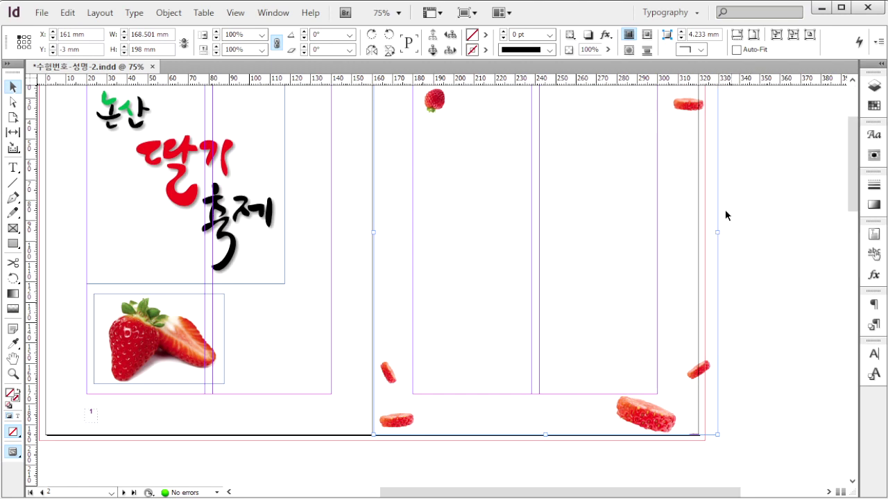
drag(718, 233, 707, 234)
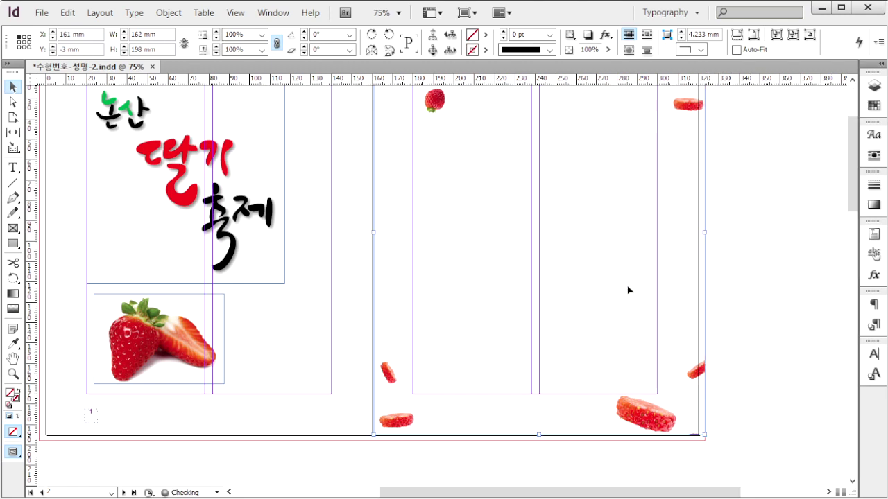
Fit the strawberry background on page 2 so it fills its 162 × 201 mm frame proportionally.
scroll(628, 291, up, 2)
right_click(378, 439)
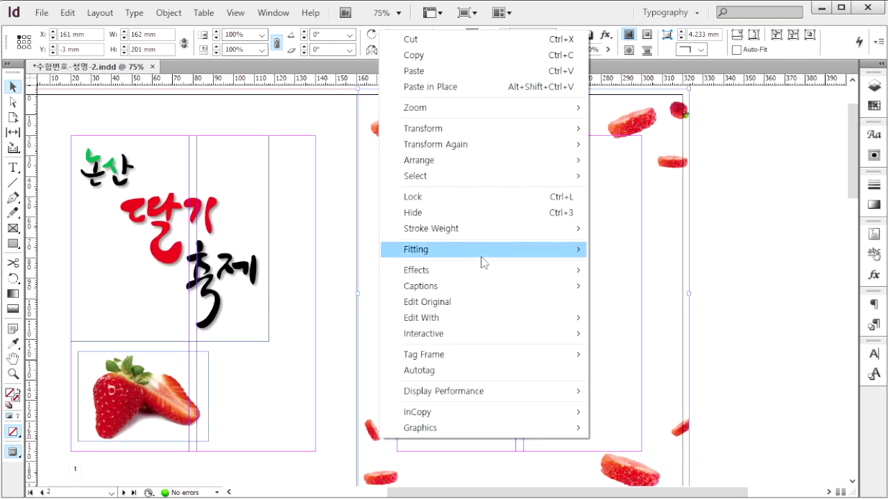
mouse_move(485, 256)
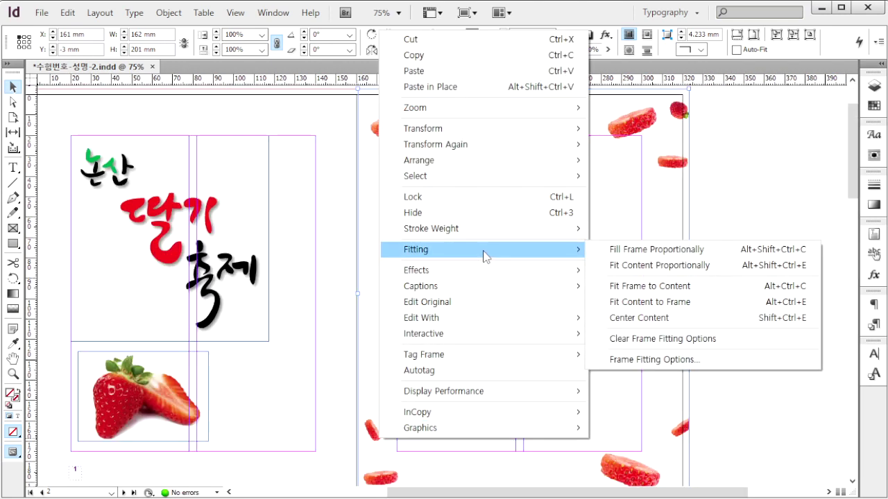
click(679, 249)
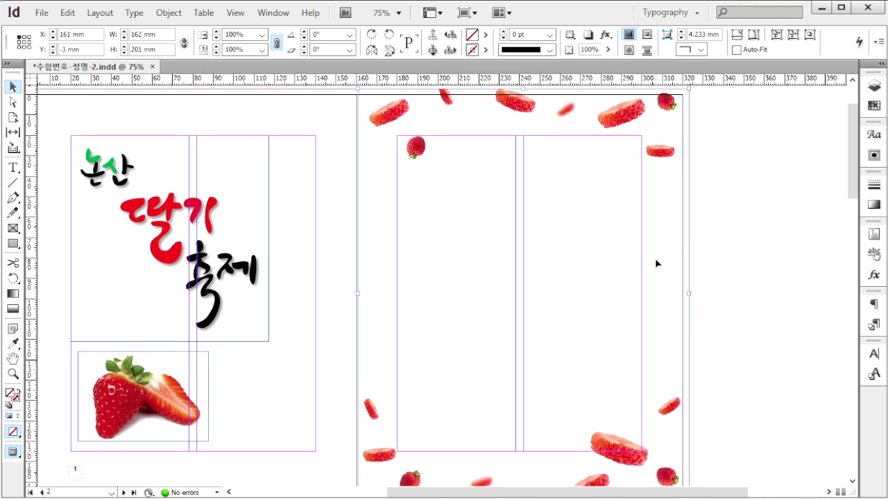
click(742, 248)
Override all master page items on the page 1-2 spread.
scroll(741, 248, down, 3)
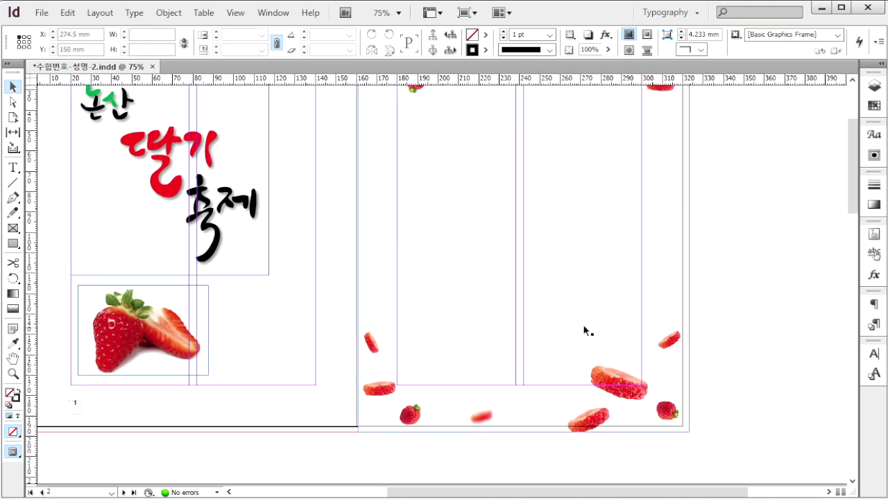
drag(646, 201, 567, 220)
key(F12)
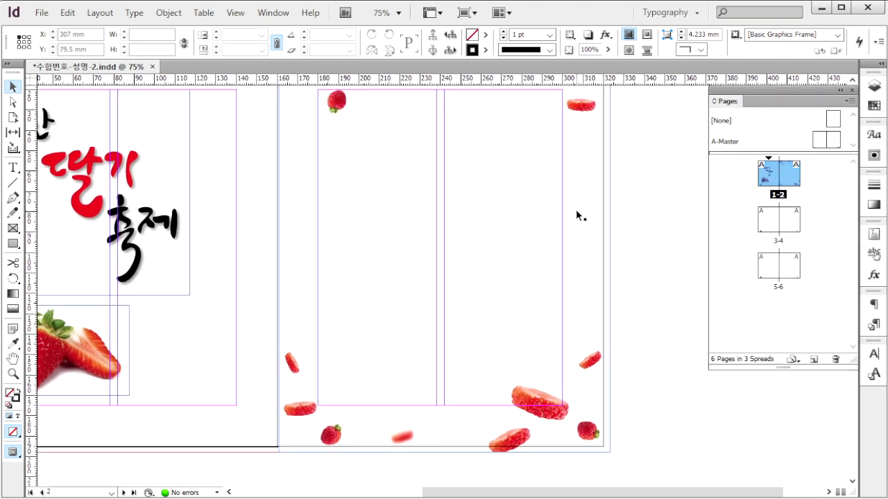
drag(744, 94, 652, 92)
right_click(667, 165)
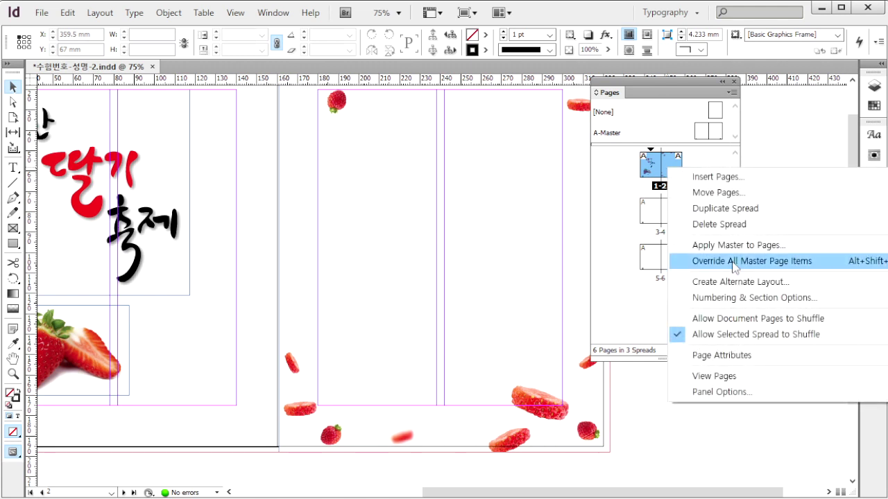
click(735, 264)
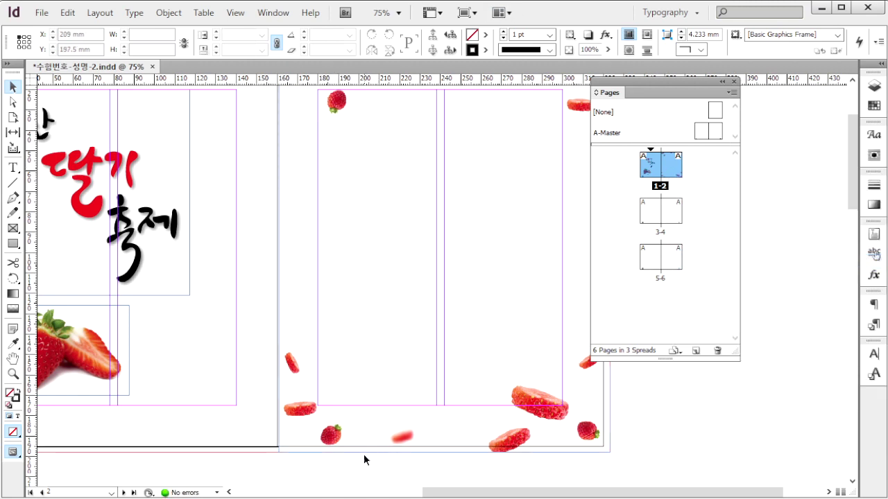
Send the strawberry background image on page 2 to the back, behind the flowering leaves and page number.
click(333, 429)
click(168, 12)
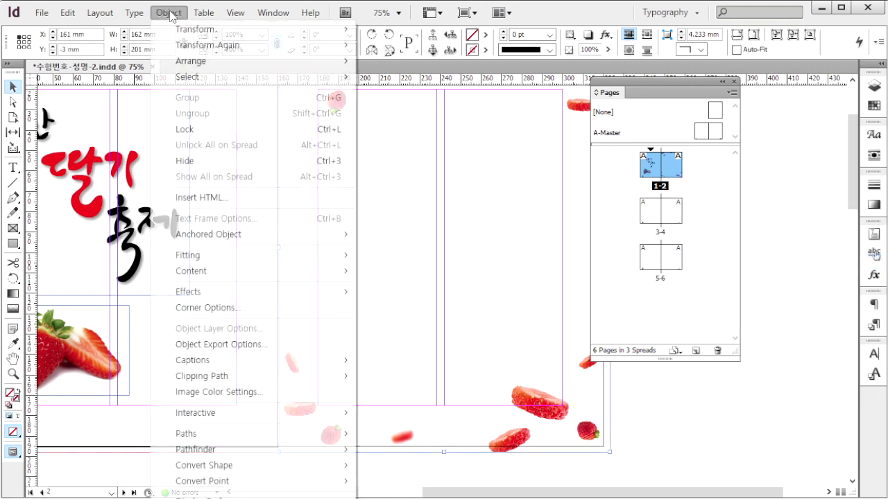
mouse_move(239, 61)
click(416, 105)
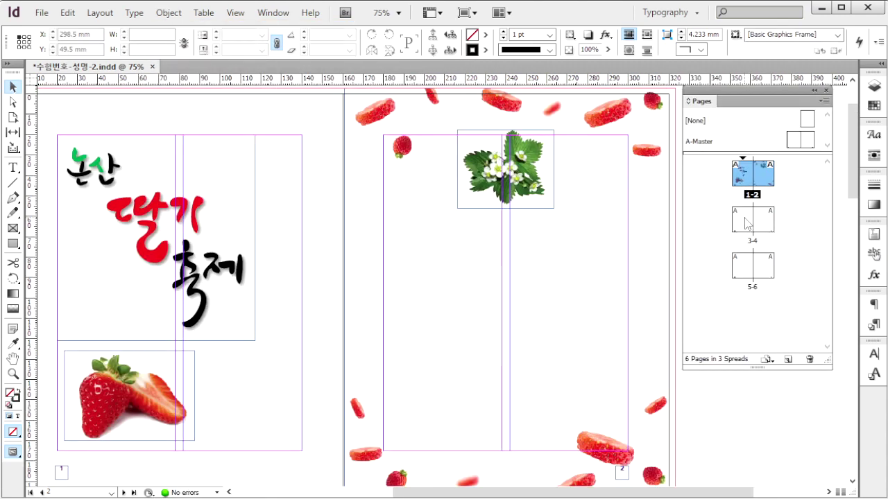
Place 1급-9.jpg at the top of page 3's first column in a 58 × 46 mm frame showing the white flowers.
double_click(747, 221)
drag(564, 222, 303, 203)
key(ctrl+d)
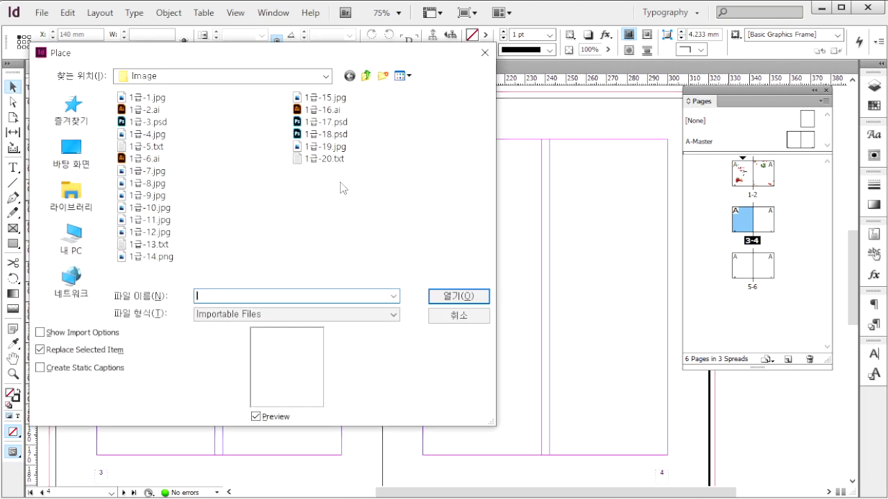
click(153, 196)
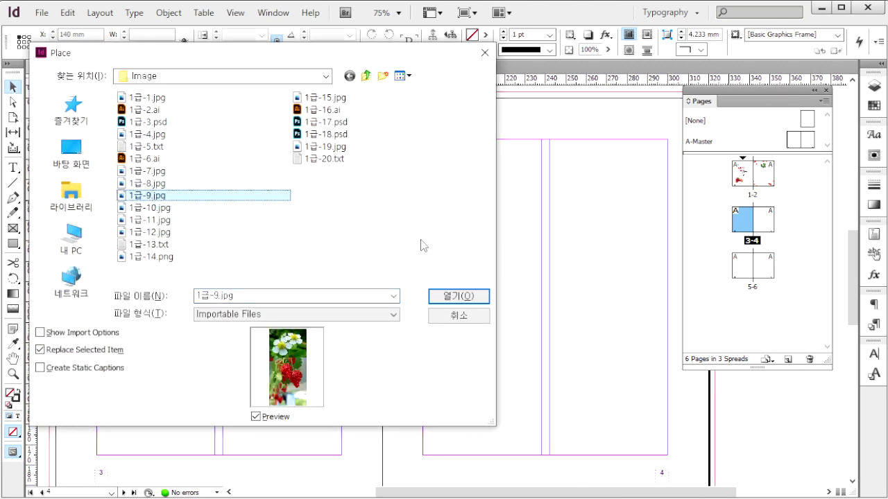
click(441, 296)
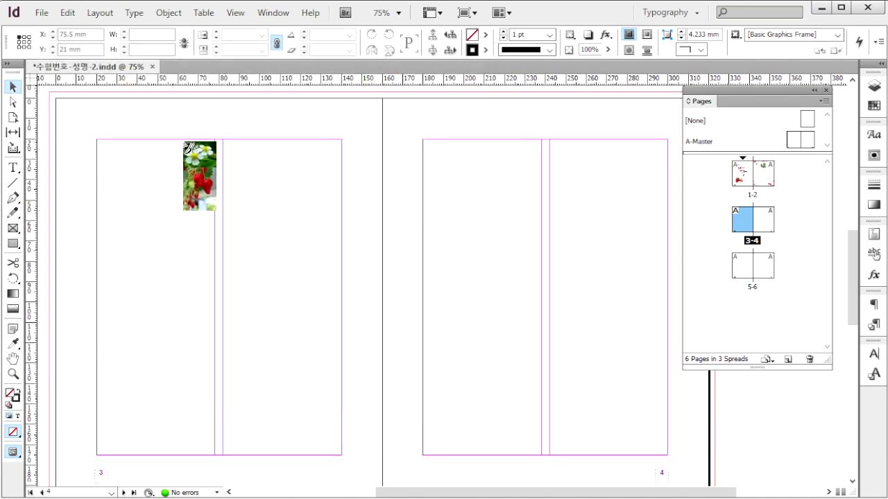
drag(97, 139, 175, 226)
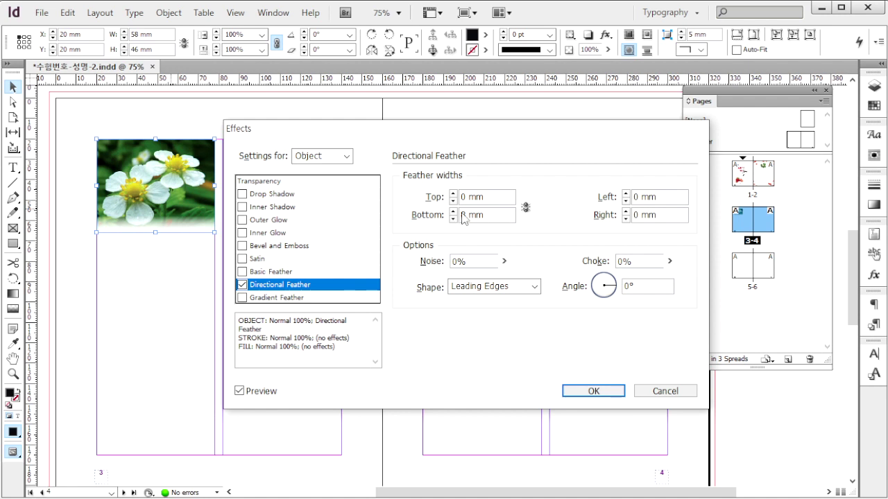
Apply a Directional Feather to the flower photo's bottom edge and wrap text around its object shape with a 4 mm offset.
click(463, 216)
click(594, 391)
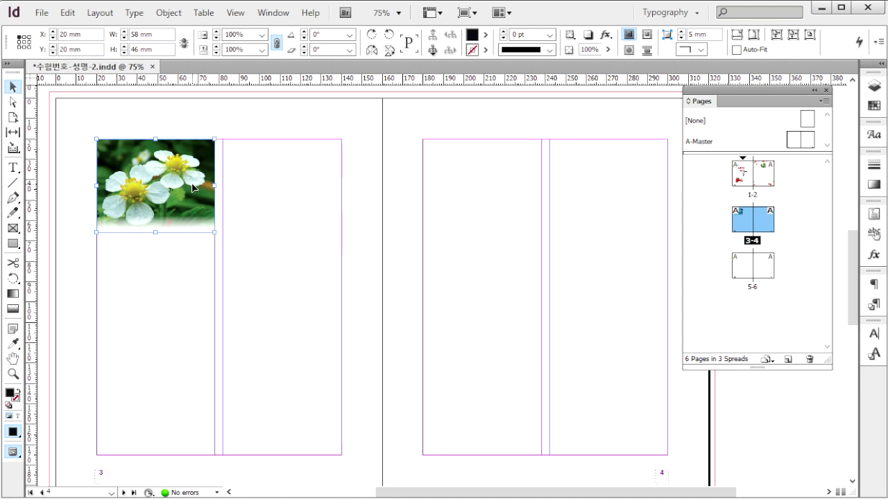
key(ctrl+alt+w)
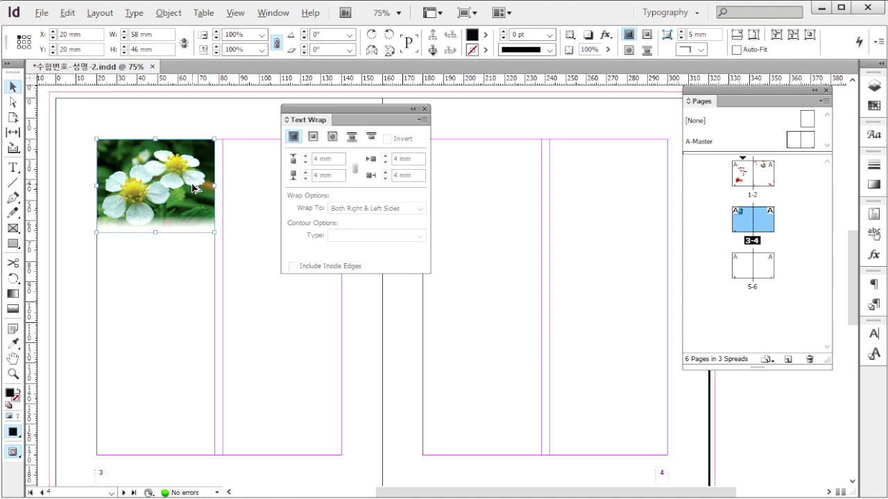
click(333, 138)
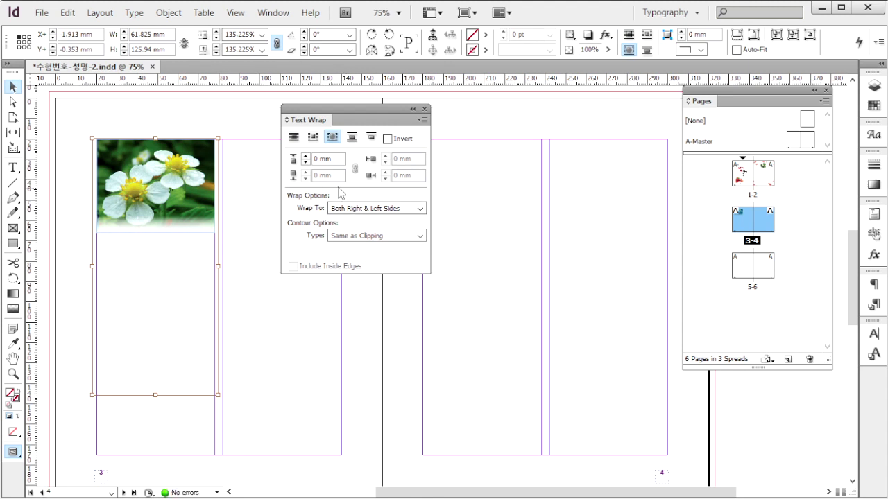
click(330, 158)
text(4)
key(Return)
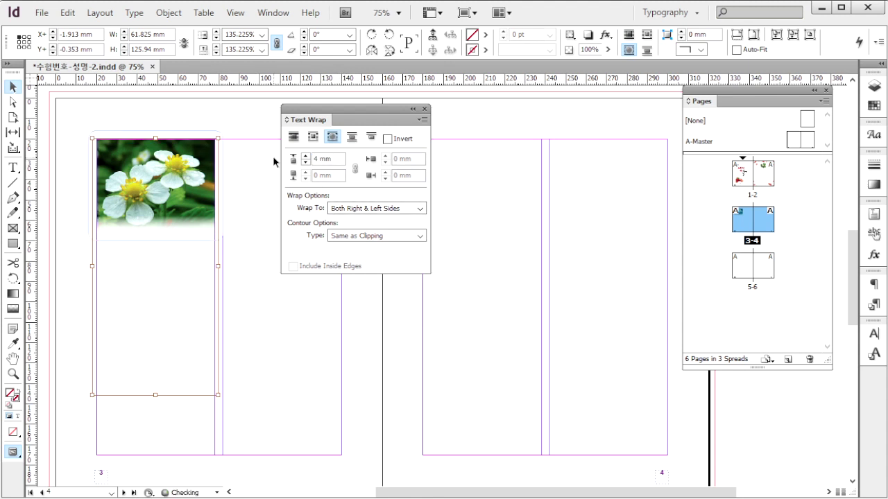
Duplicate the feathered flower photo frame to the top of page 4's second column, showing the hanging strawberries, and extend its bottom edge downward.
click(170, 167)
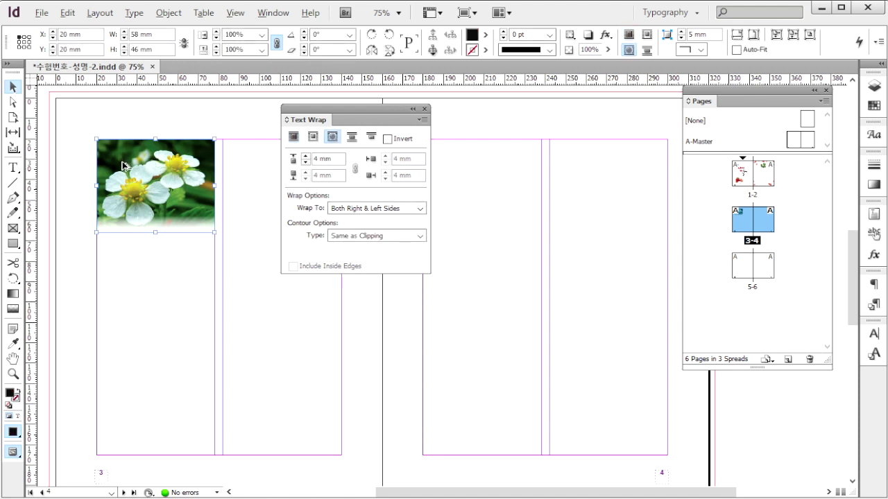
drag(118, 169, 571, 181)
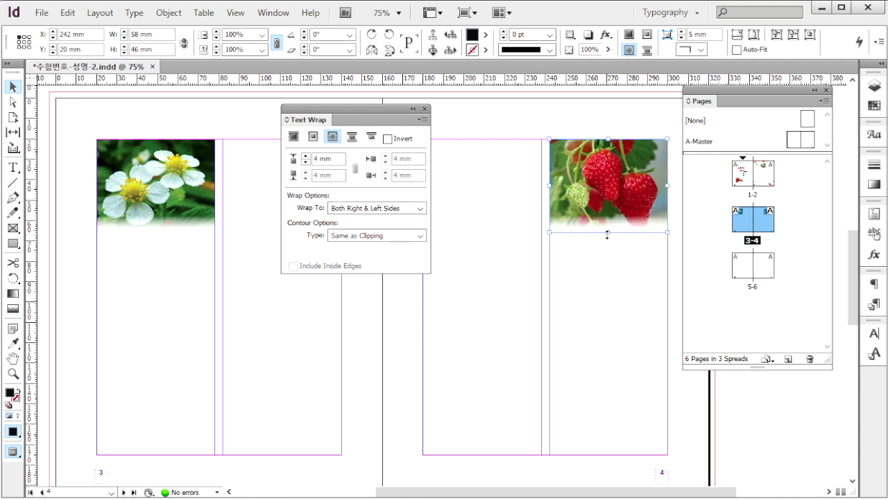
drag(608, 232, 610, 341)
Place 1급-10.jpg in page 5's first column and crop its frame to 14 × 20 mm, showing only the strawberry milkshake.
click(742, 270)
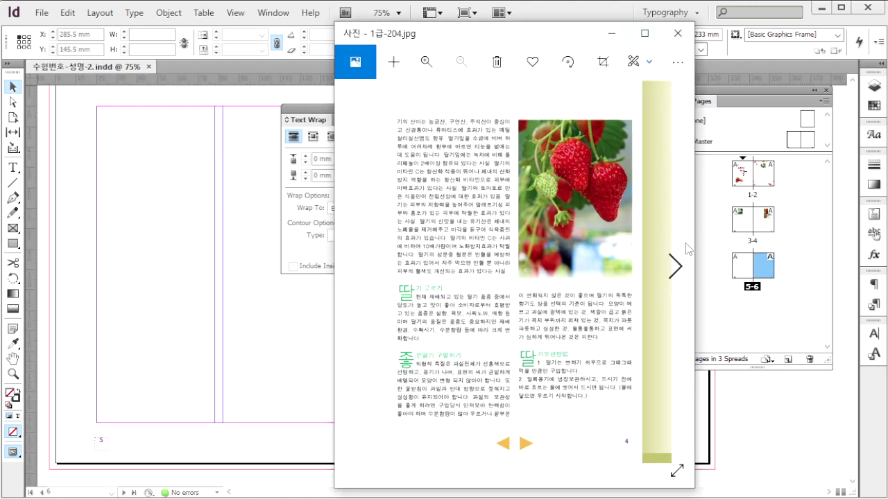
click(675, 269)
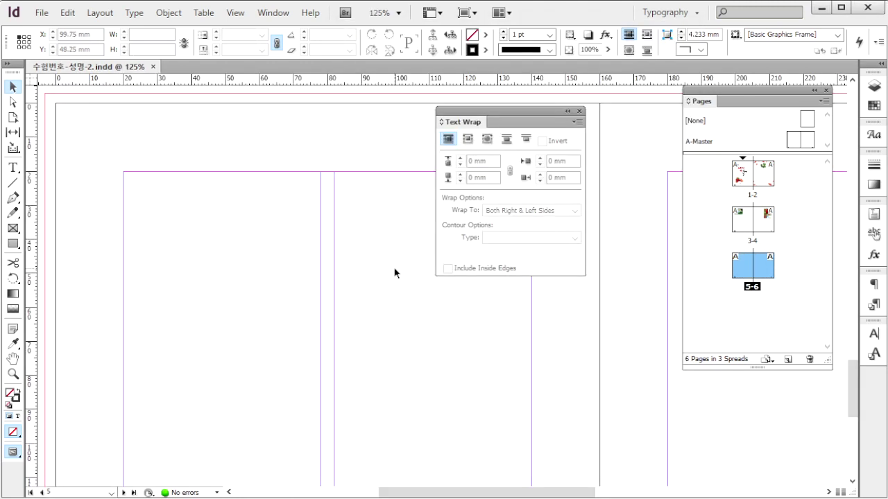
key(ctrl+d)
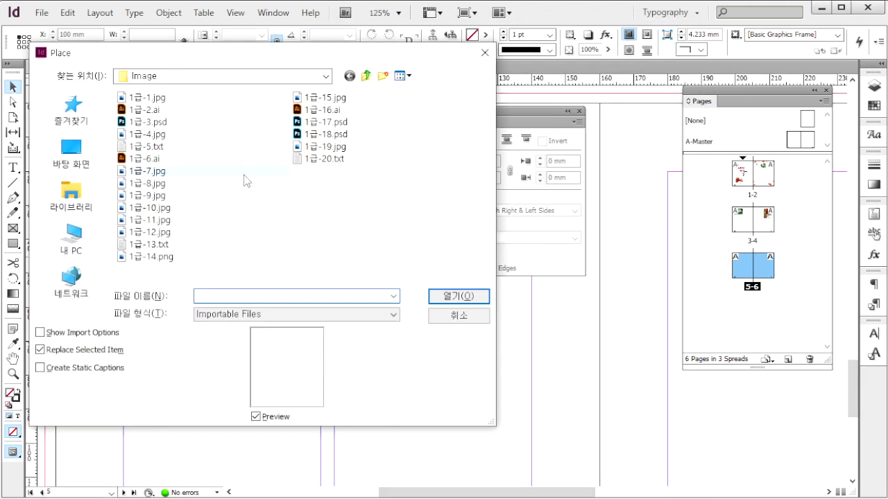
click(239, 208)
click(458, 297)
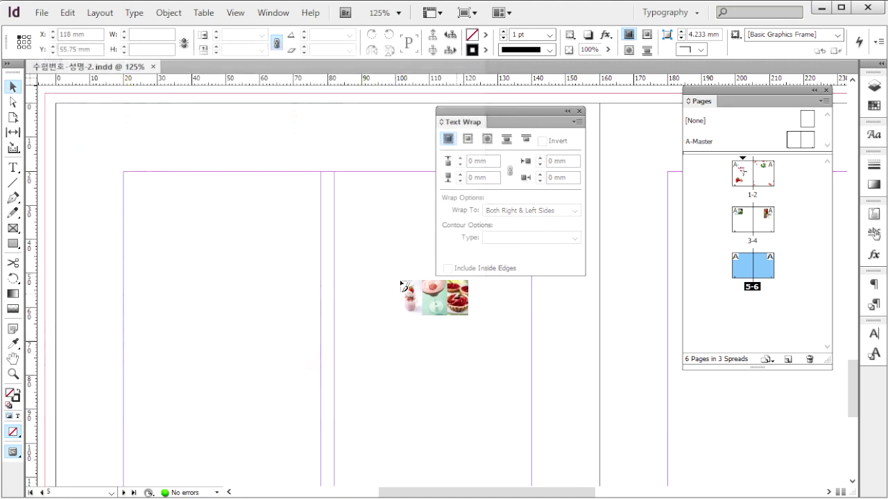
click(124, 262)
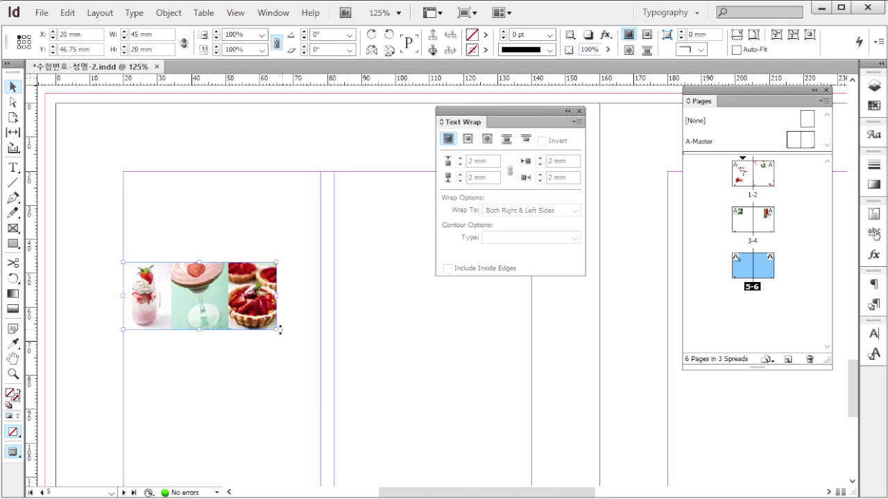
drag(277, 296, 170, 296)
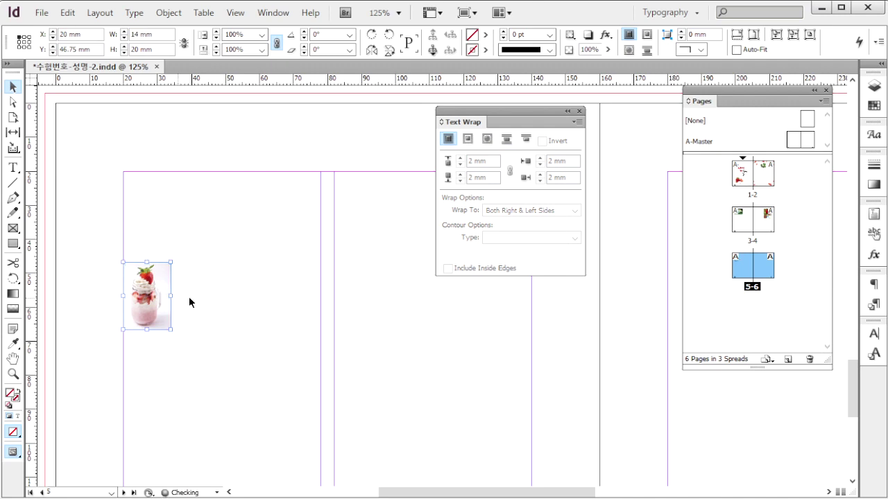
Apply the Fancy corner shape at 3 mm to all four corners of the milkshake frame.
click(169, 12)
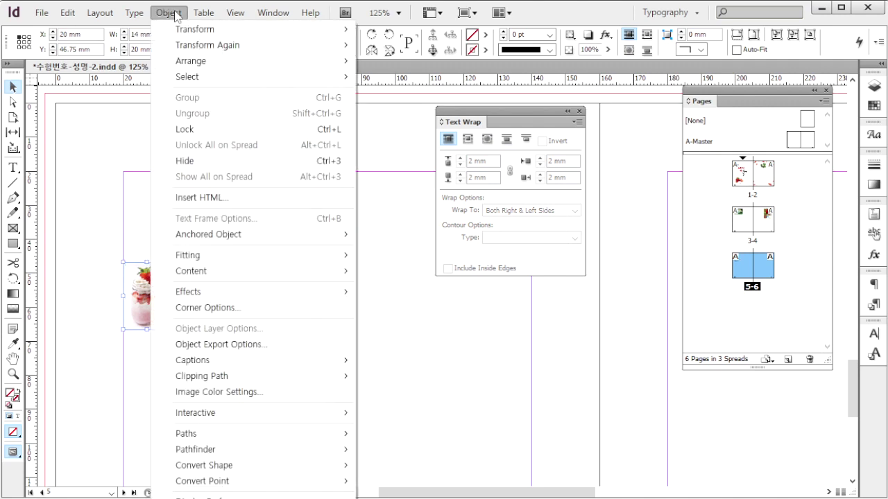
click(261, 309)
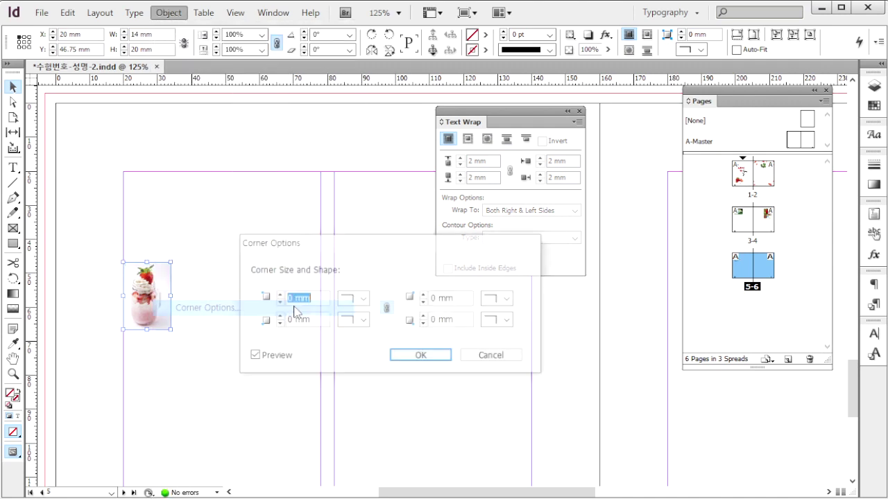
click(365, 300)
click(368, 328)
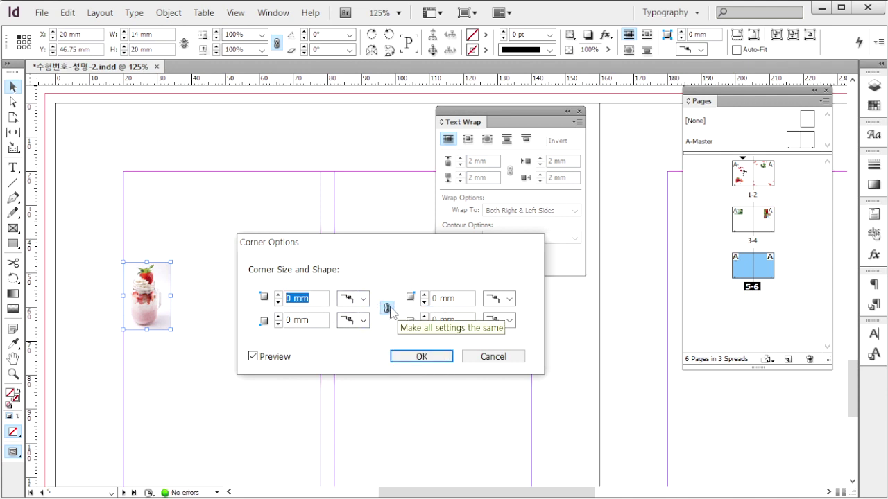
key(Return)
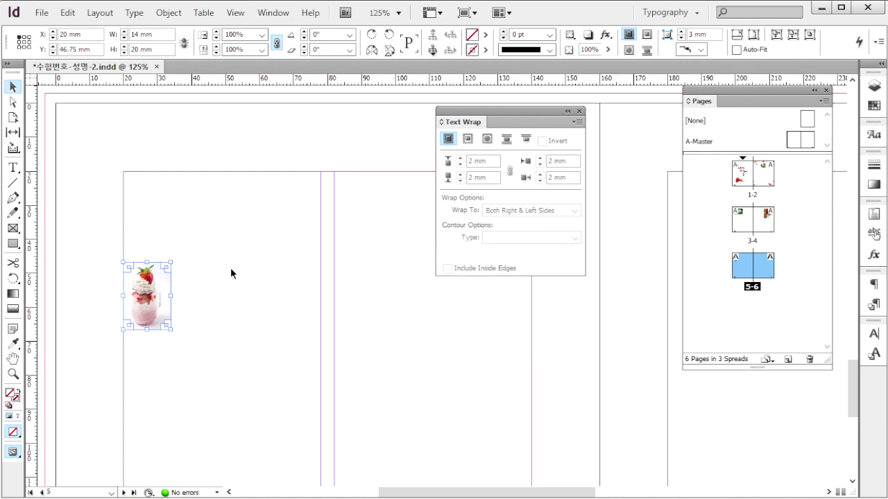
Wrap text around the milkshake image's object shape with a 2 mm offset.
click(487, 139)
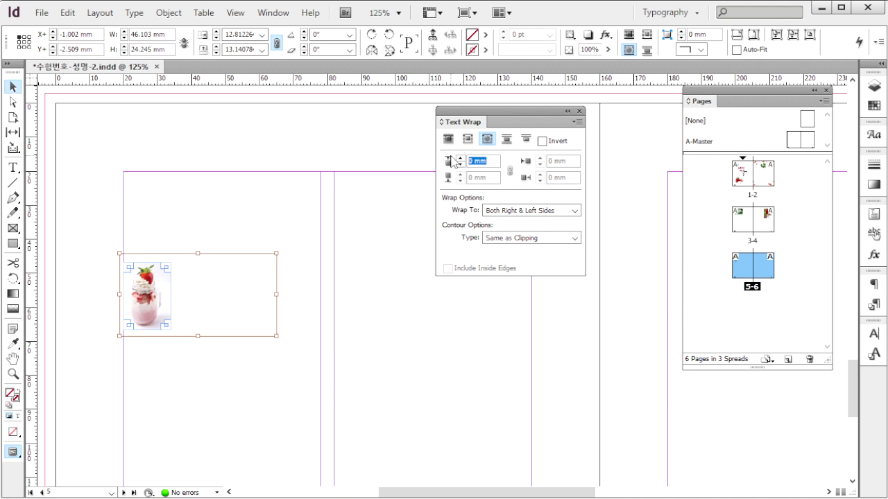
text(2)
key(Return)
drag(92, 219, 211, 357)
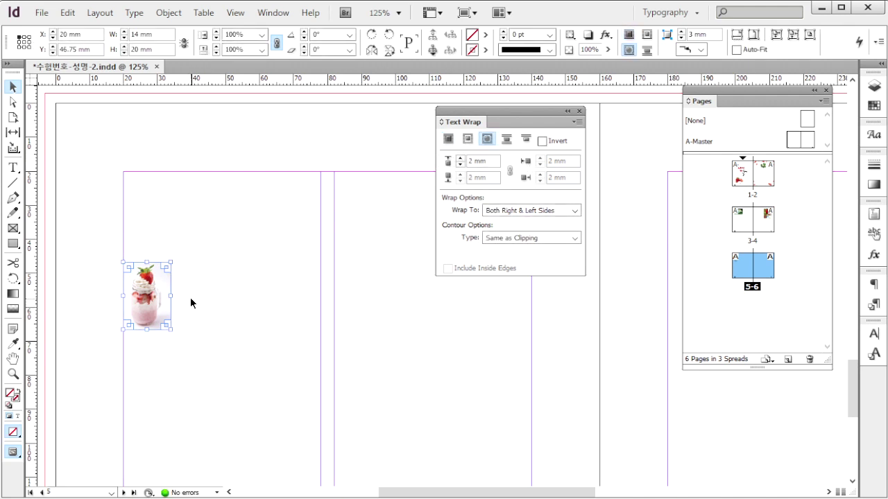
Duplicate the milkshake frame to page 5's second column, showing the tart, and to the lower first column for the remaining dessert.
drag(166, 303, 261, 361)
click(252, 322)
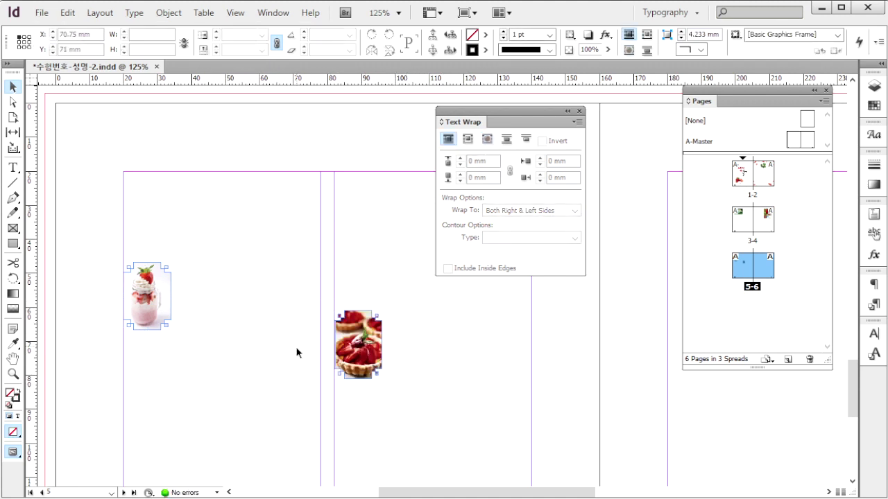
drag(364, 359, 207, 430)
click(148, 420)
drag(206, 430, 204, 425)
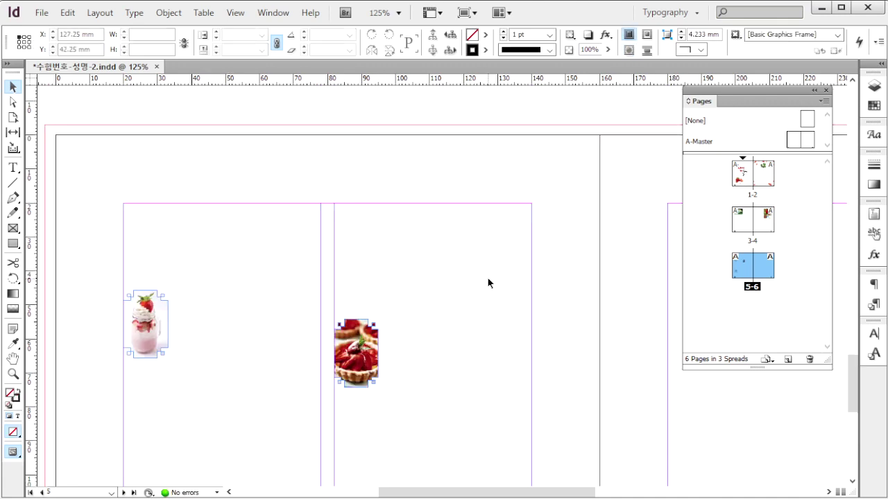
Place the cake image 1급-11.jpg at the top of page 5, above the tart in the second column.
key(ctrl+d)
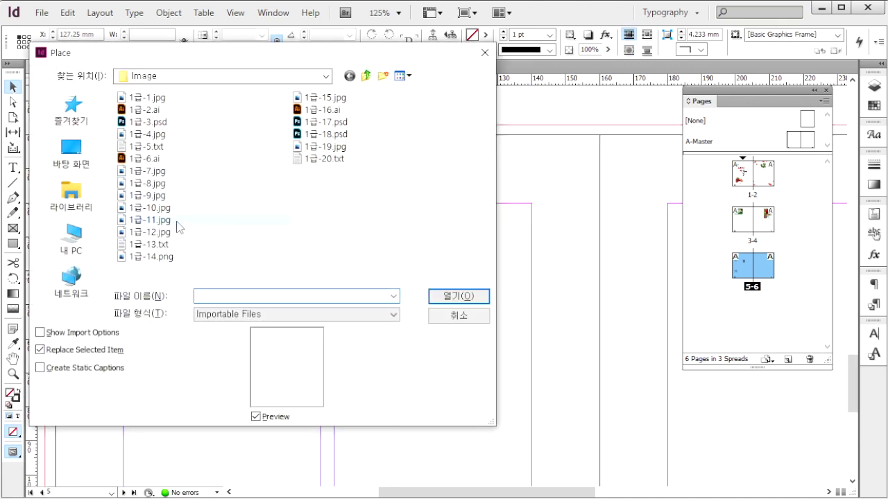
click(170, 220)
click(454, 296)
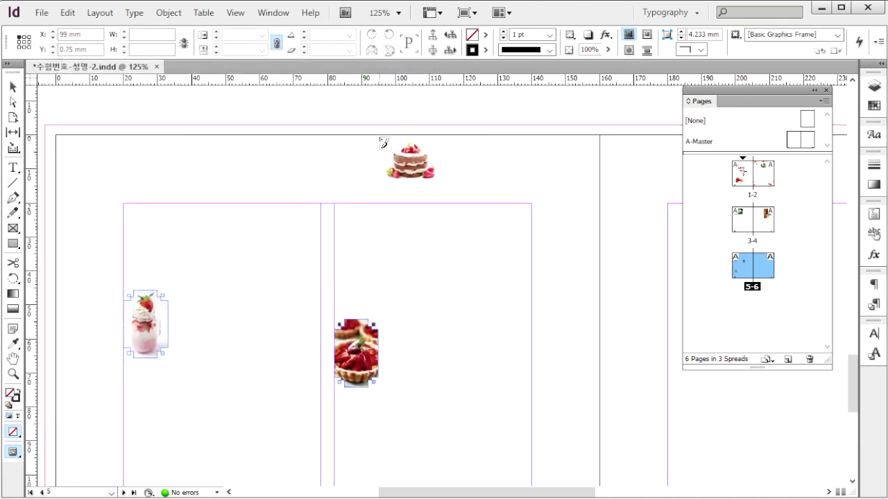
drag(372, 135, 595, 324)
drag(595, 324, 609, 341)
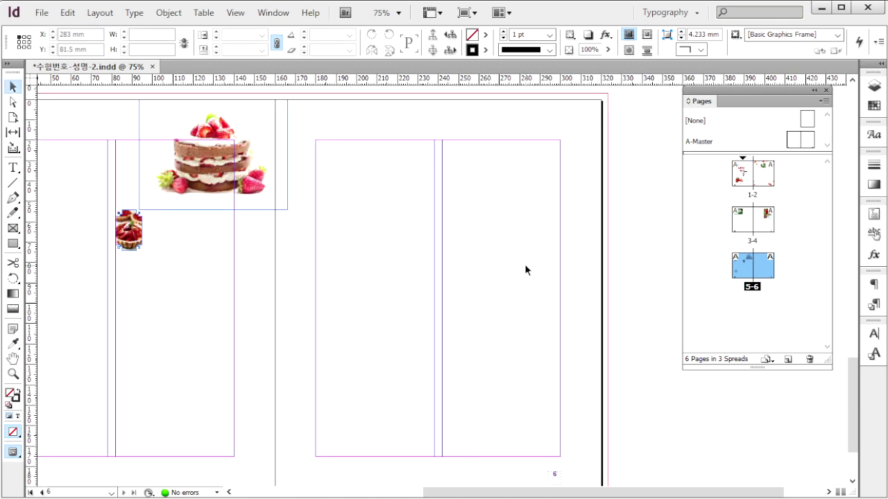
Place 1급-12.jpg at the top of page 6's first column, cropped to a 58 × 44 mm frame showing the family harvest scene.
key(ctrl+d)
click(155, 233)
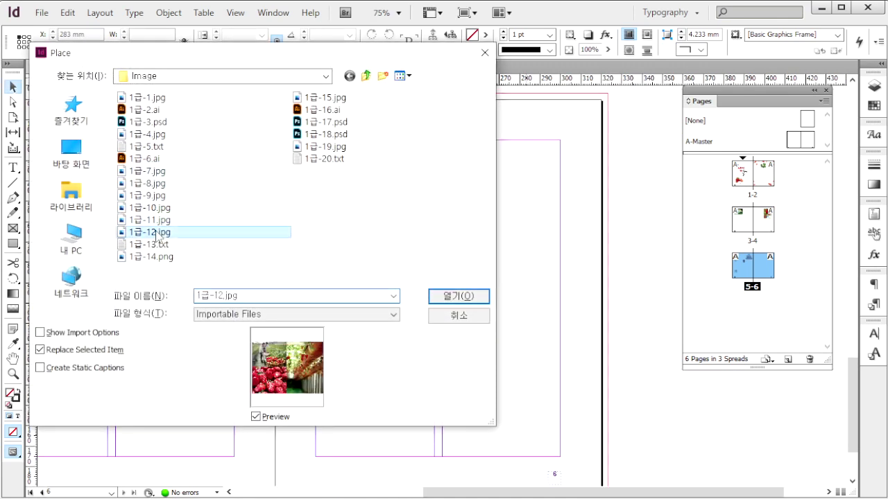
click(458, 296)
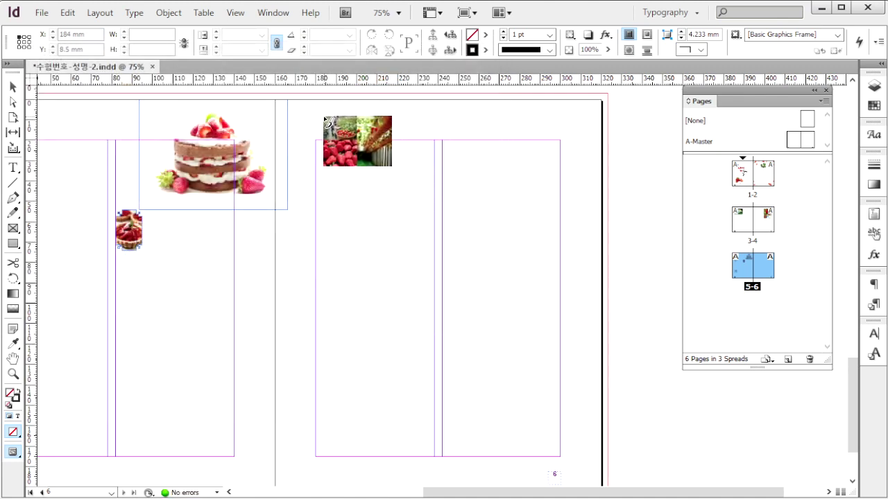
drag(315, 140, 443, 328)
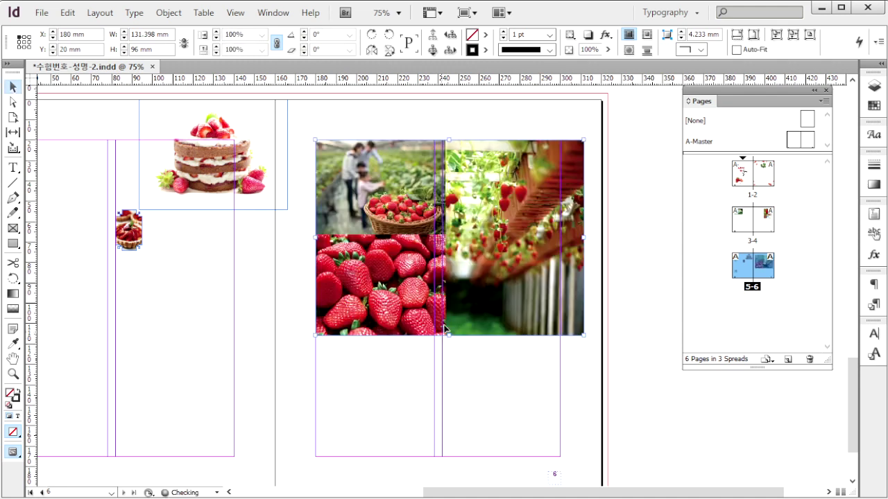
drag(585, 337, 434, 229)
Duplicate the harvest photo into page 6's second column, with hanging strawberries at 58 × 95.5 mm above and the strawberry close-up below.
drag(436, 185, 516, 186)
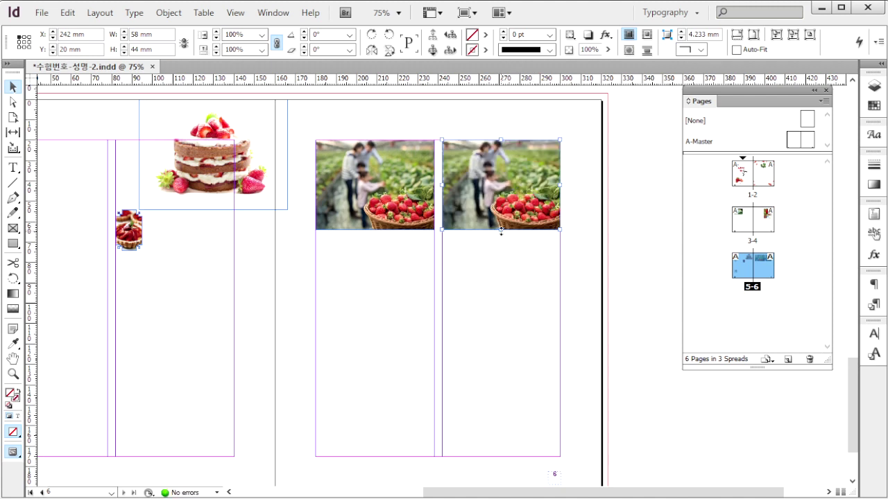
drag(498, 230, 498, 355)
double_click(525, 207)
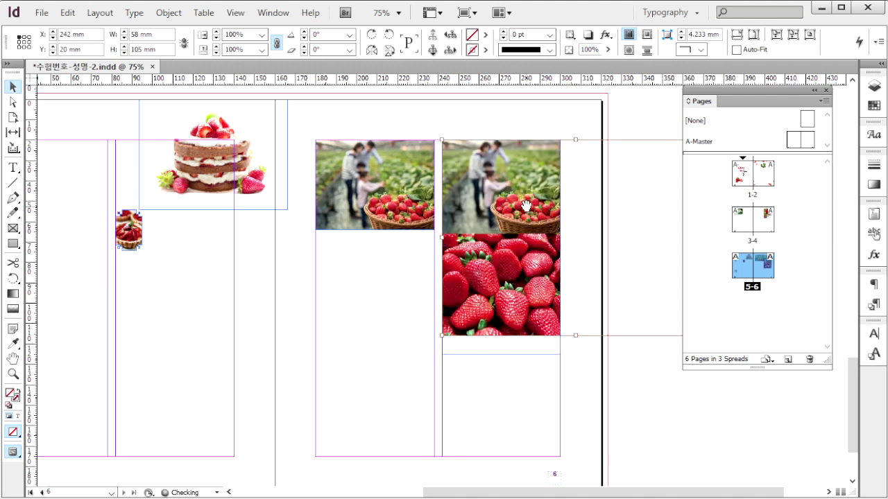
drag(525, 223, 381, 224)
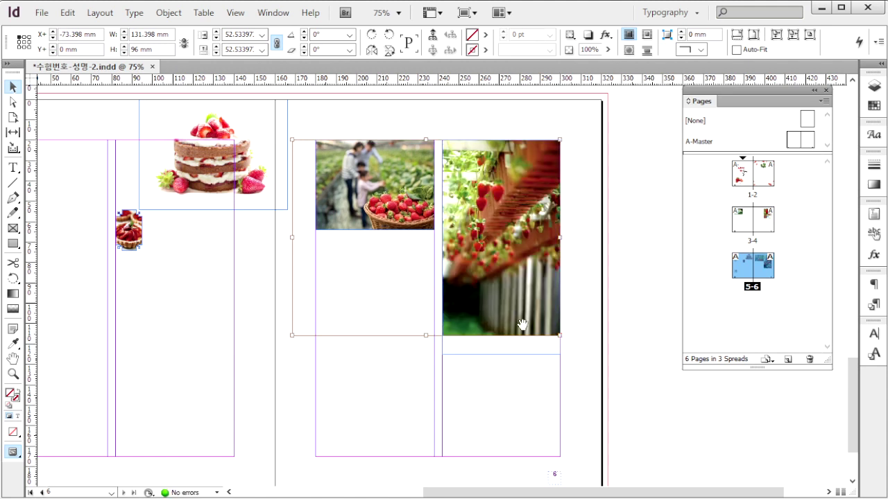
click(522, 355)
click(522, 355)
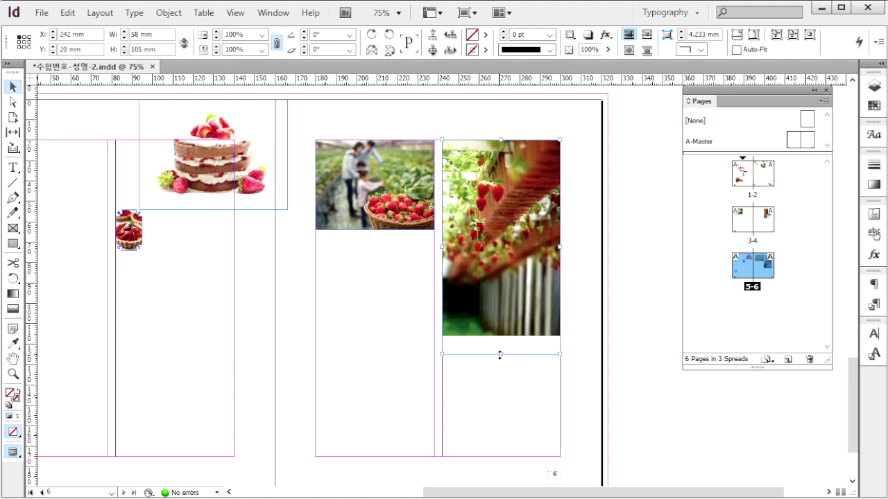
drag(499, 356, 500, 333)
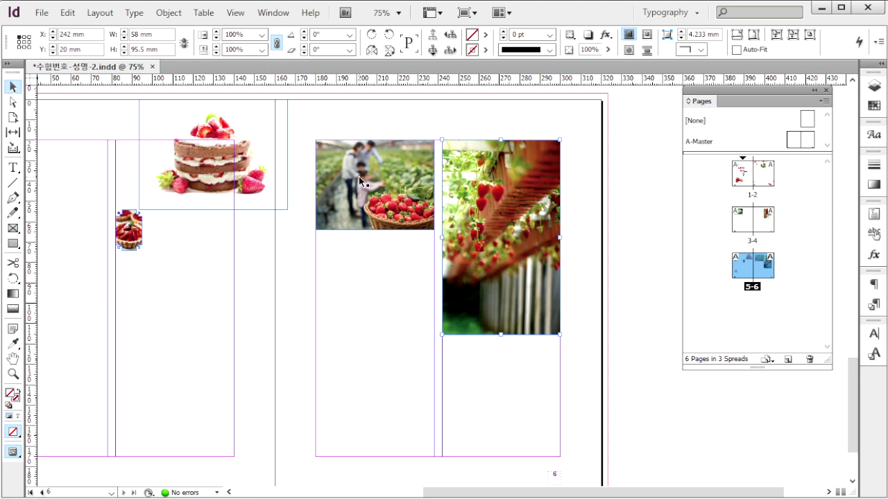
click(393, 174)
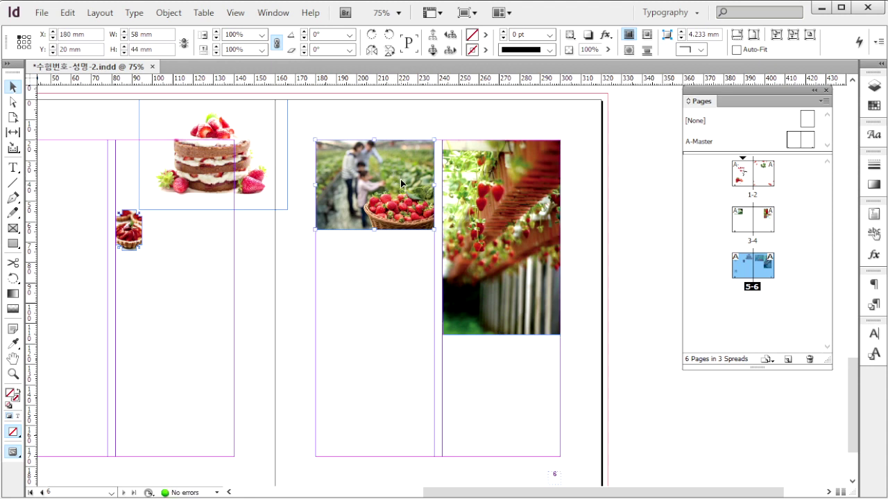
drag(399, 183, 531, 298)
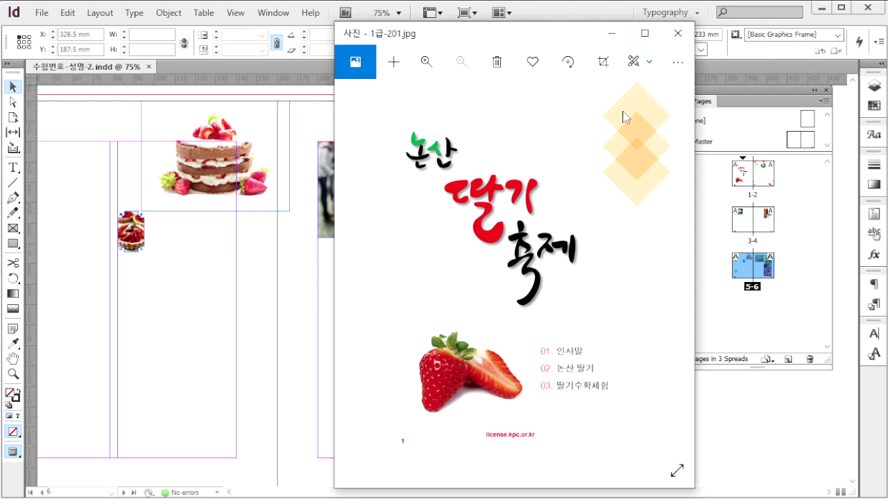
Draw a 25 × 25 mm square on the pasteboard beside page 1 and fill it with C10 M40 Y100 K0 and no stroke.
click(744, 178)
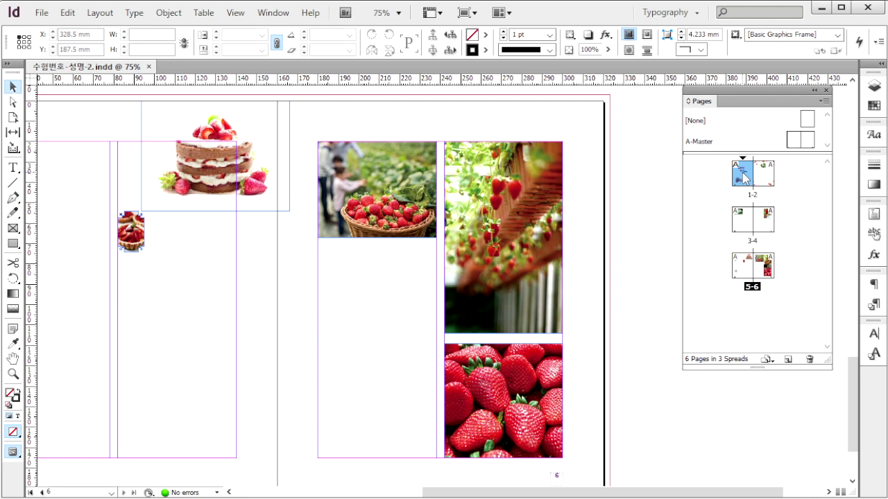
double_click(744, 178)
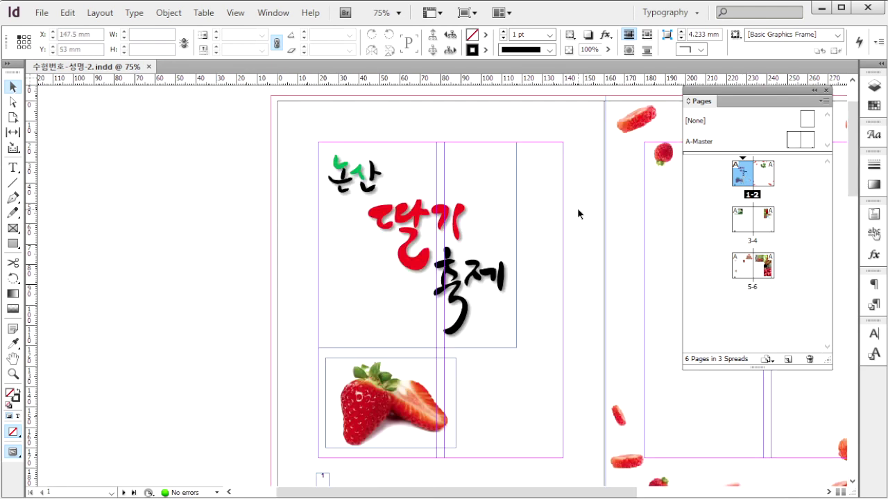
click(12, 243)
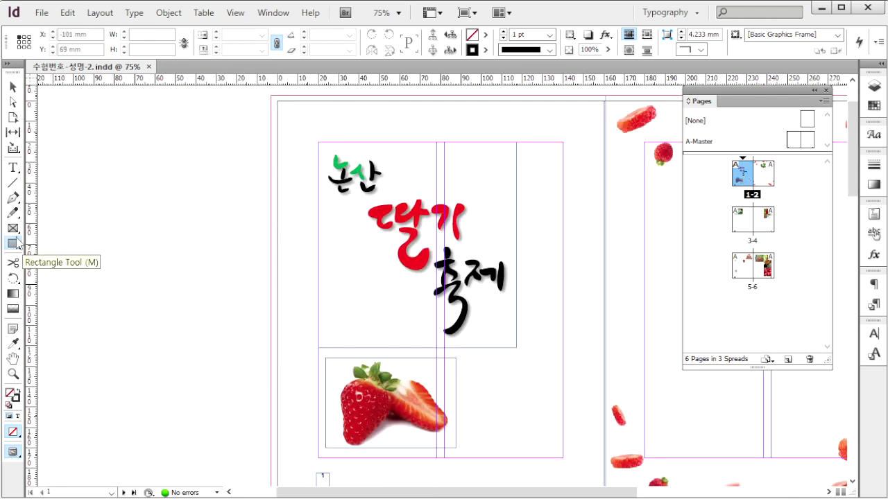
click(94, 175)
text(2)
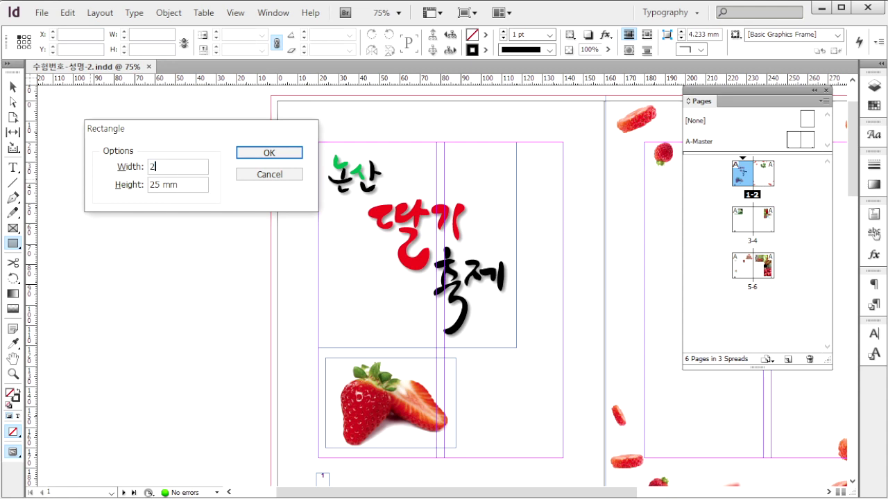
text(5)
key(Tab)
text(25)
key(Return)
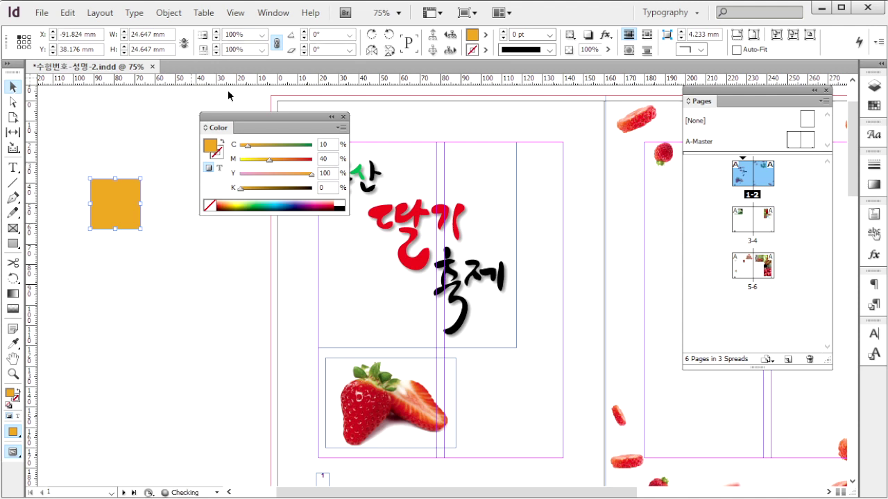
Rotate the orange square 45° into a diamond and set its opacity to 30%.
drag(337, 35, 265, 34)
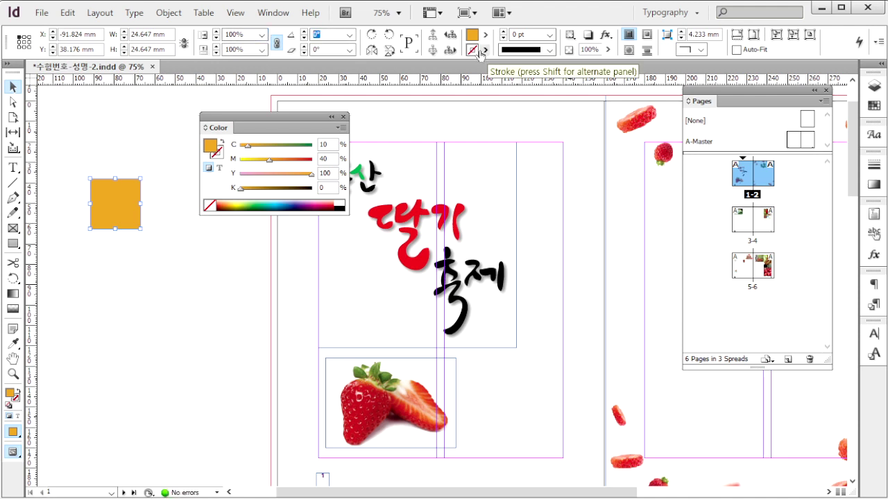
text(45)
key(Return)
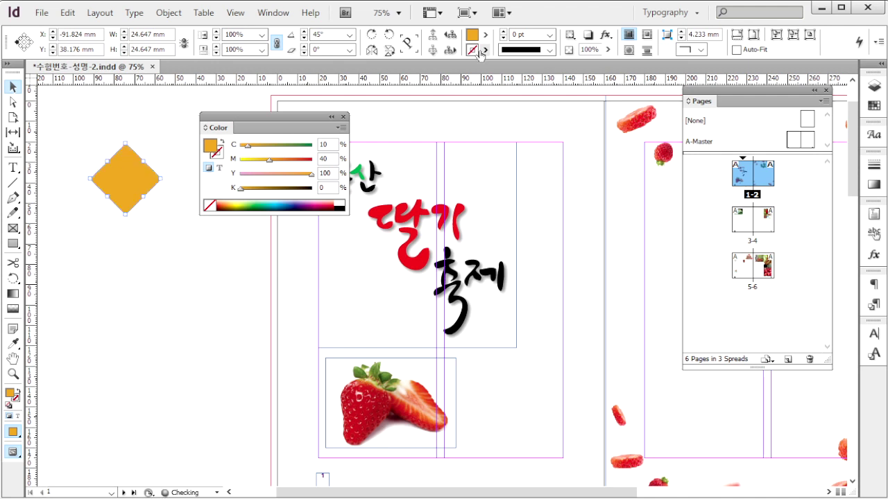
click(596, 50)
text(30)
key(Return)
Duplicate the diamond into a vertical column of three overlapping diamonds and move it to page 1's upper-right corner, matching 1급-201.jpg.
key(alt+Tab)
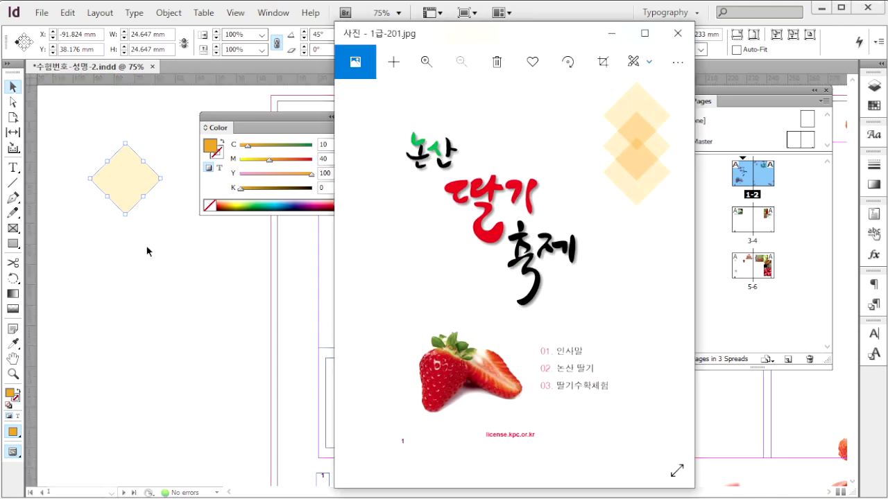
click(157, 264)
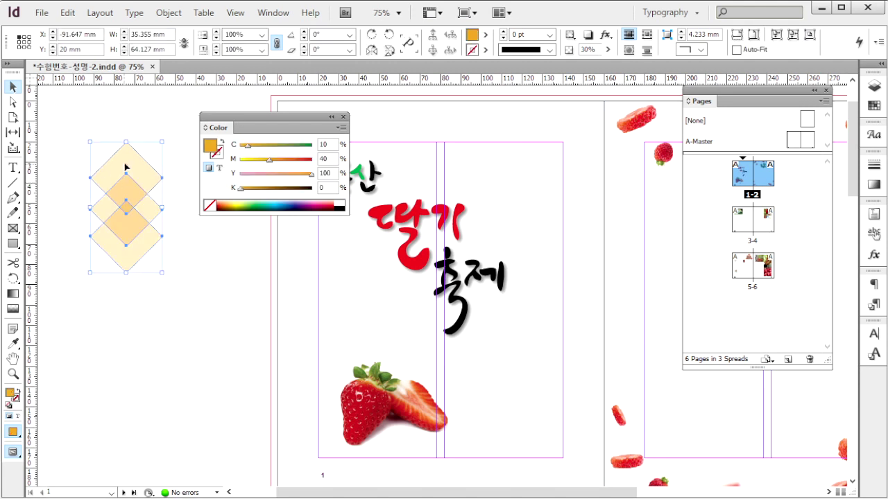
drag(126, 166, 566, 128)
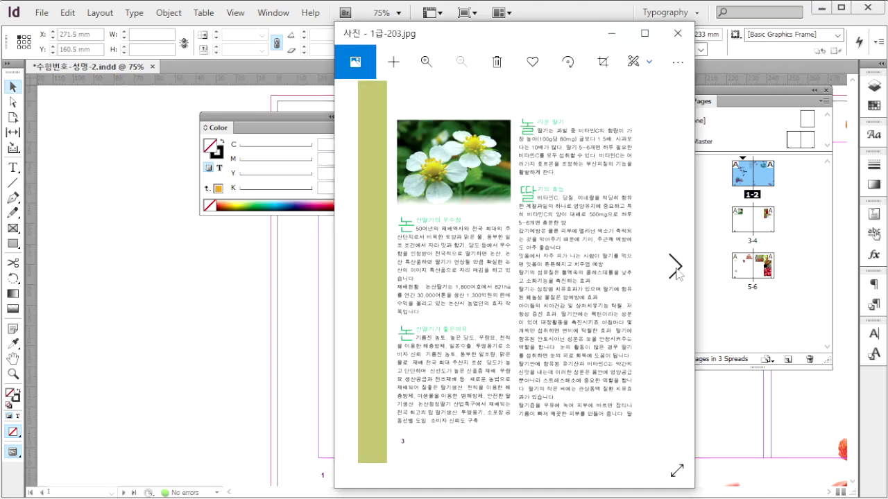
Following the reference pages, draw an 18 × 201 mm bar along page 3's outer bleed edge, filled C30 M20 Y70 K0 without a stroke.
click(677, 275)
click(677, 274)
click(677, 275)
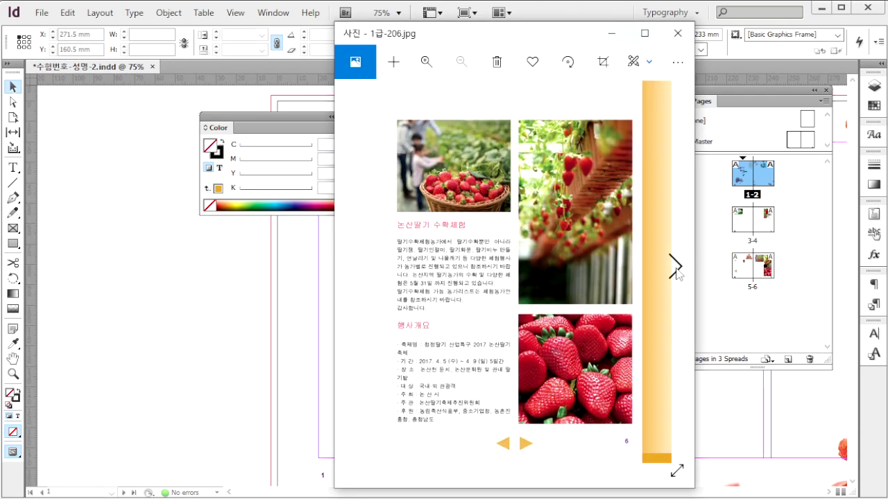
click(359, 277)
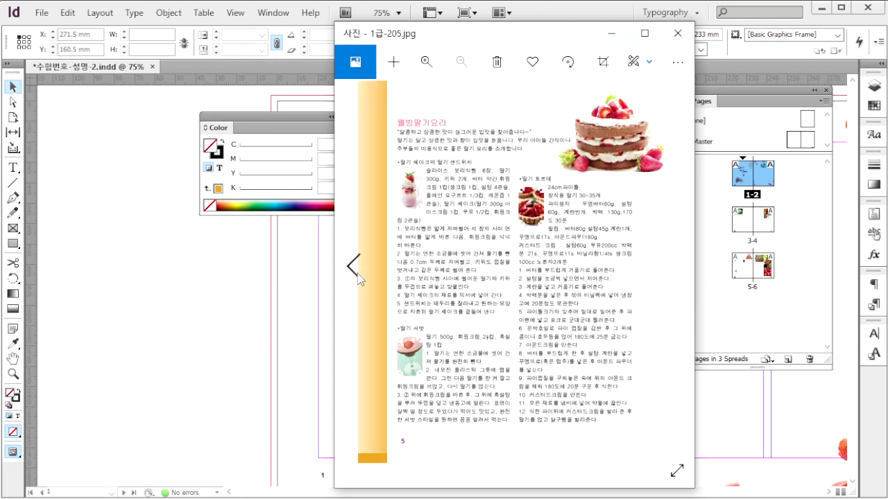
click(358, 277)
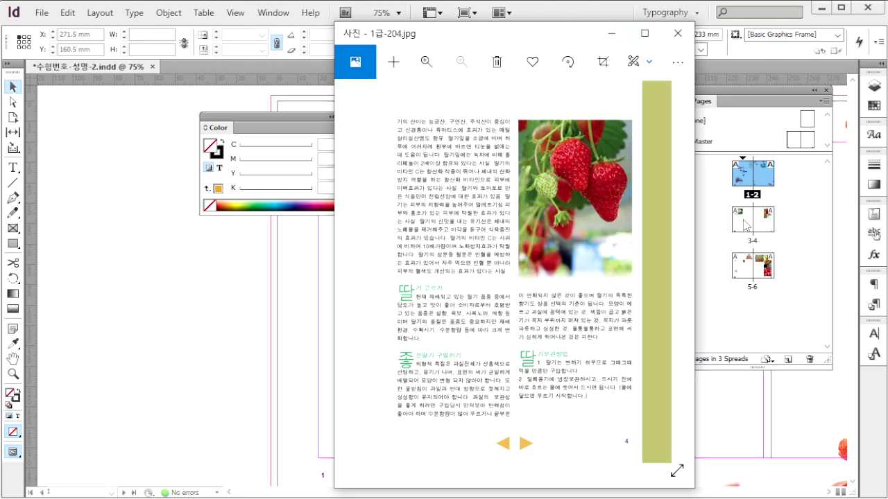
double_click(765, 220)
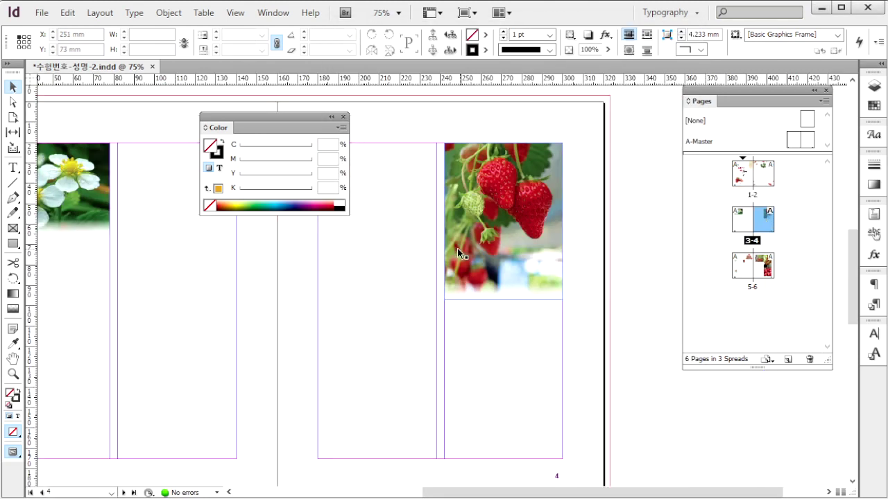
drag(457, 266, 445, 264)
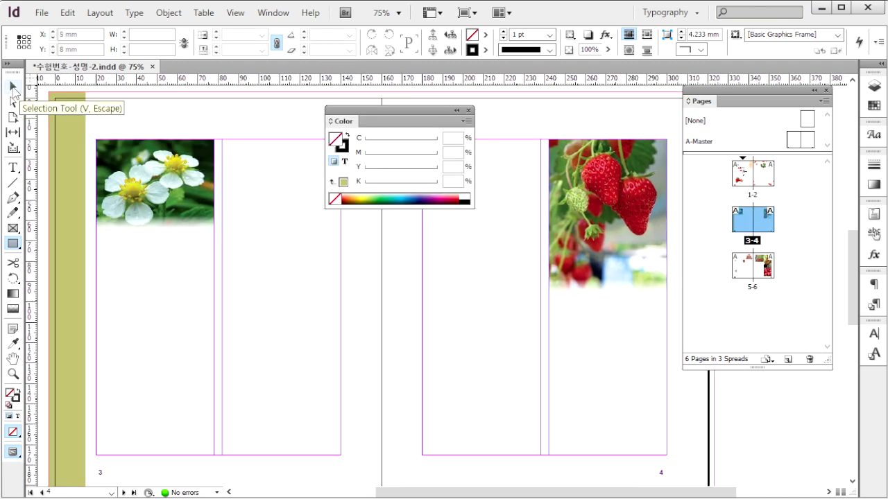
Check the page 3 bar's size and CMYK fill, and duplicate it along page 4's outer bleed edge.
click(12, 88)
click(69, 125)
click(113, 35)
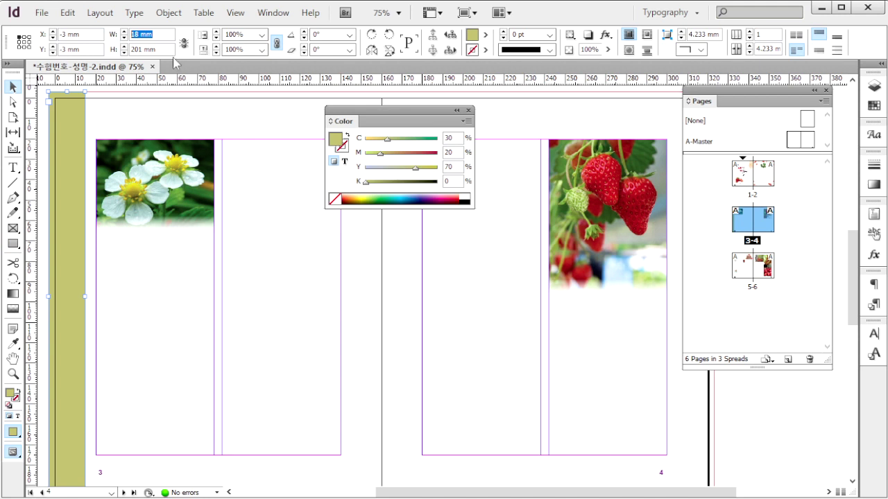
key(Tab)
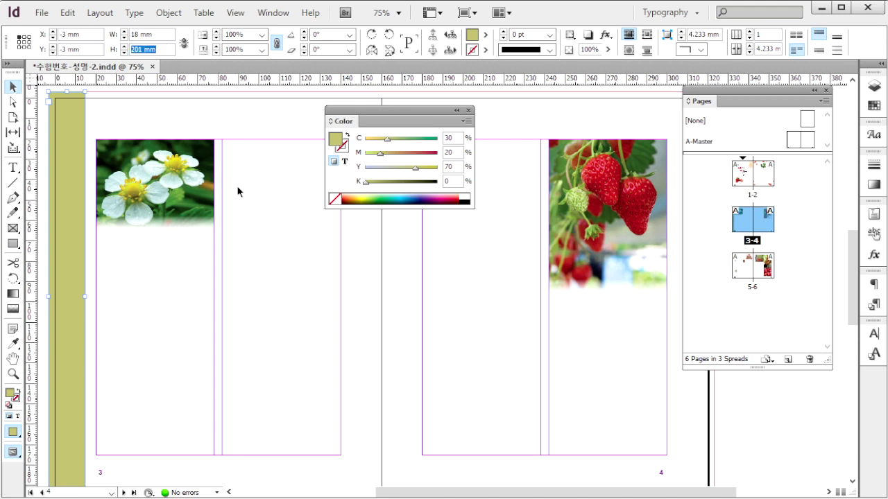
click(455, 138)
key(Tab)
key(Tab)
drag(69, 142, 692, 322)
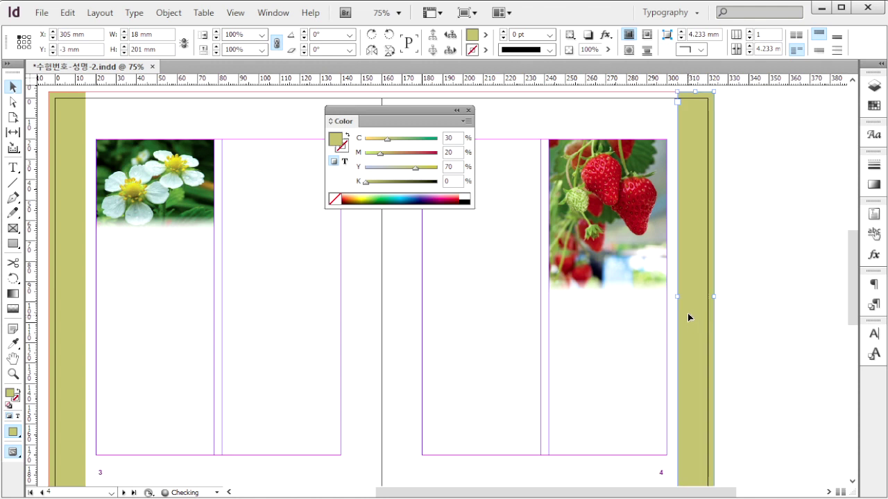
Copy both green bars onto pages 5–6, align them with the outer bleed edges and recolor them orange.
click(67, 241)
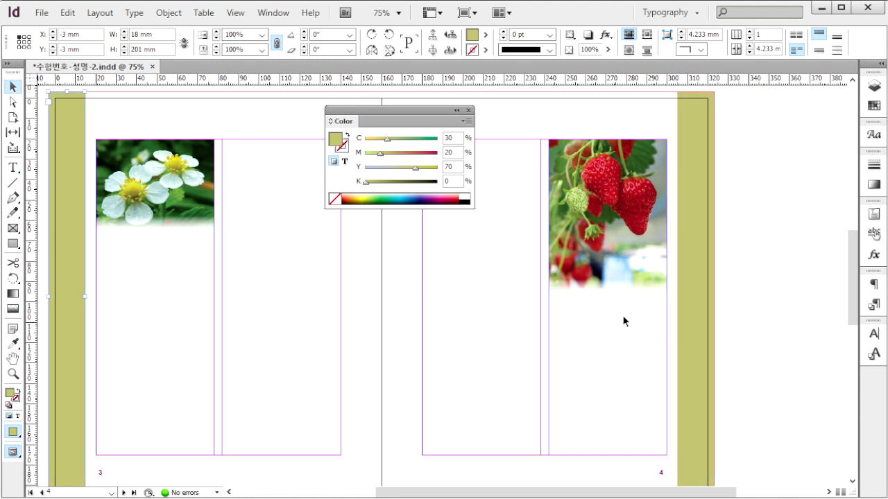
shift+click(696, 324)
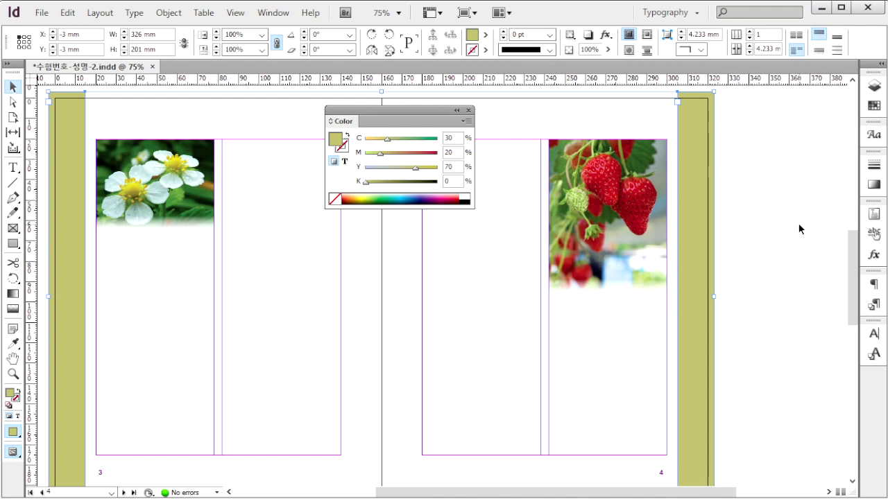
key(F12)
double_click(742, 267)
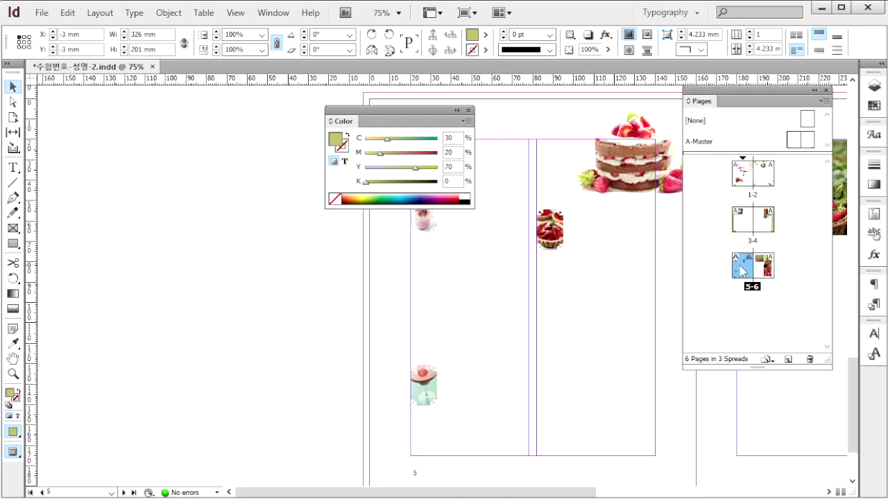
click(613, 284)
drag(612, 284, 291, 270)
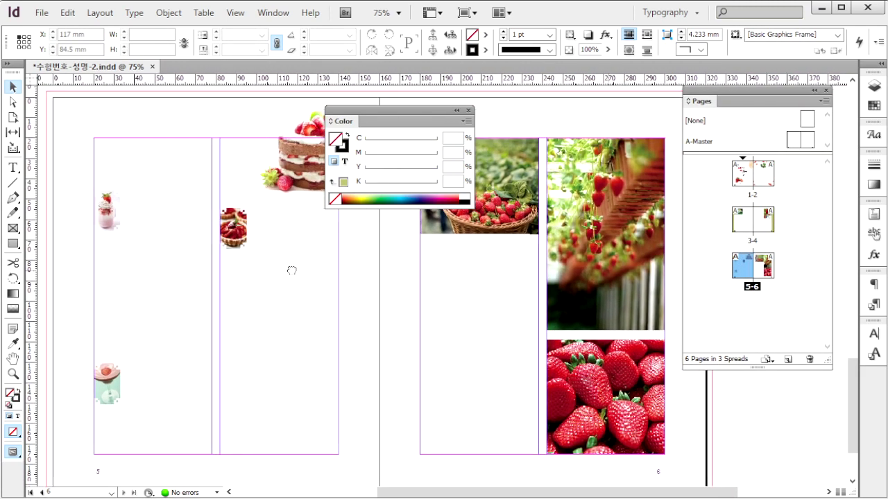
key(ctrl+v)
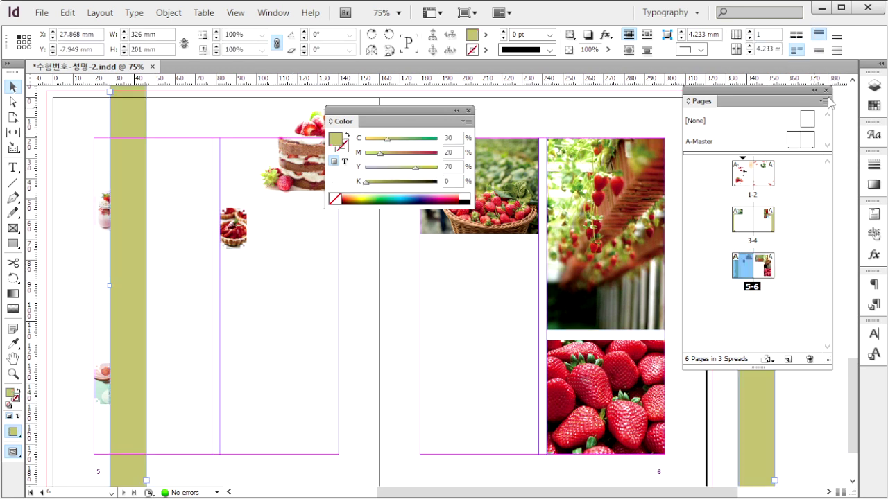
click(826, 90)
drag(758, 131, 696, 141)
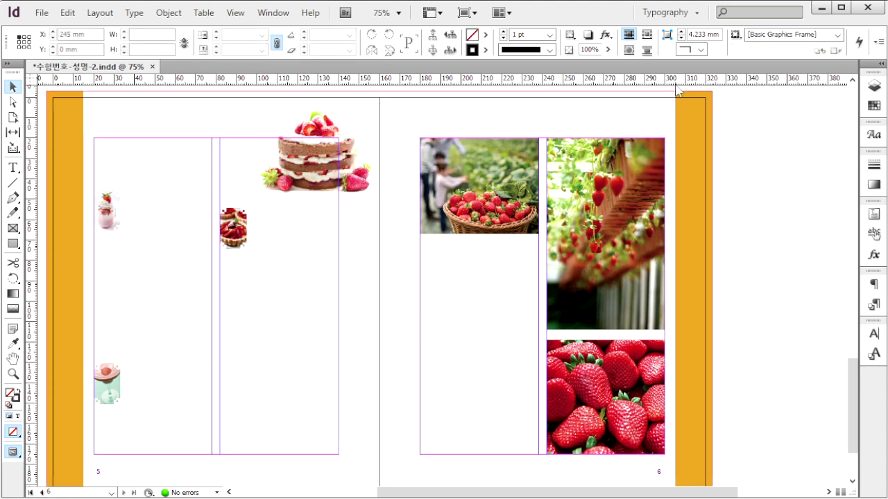
On the A-Master spread, start a three-sided polygon below the first column of the right page for the navigation arrows in 1급-204.jpg.
key(F12)
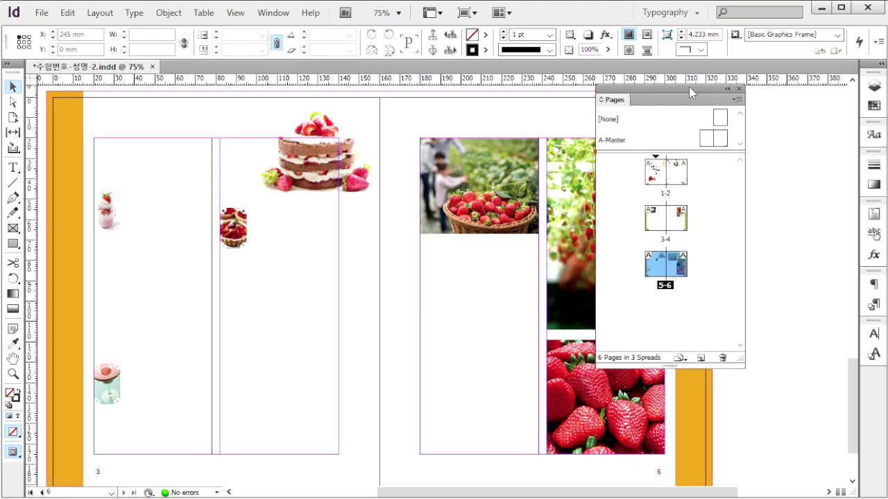
double_click(721, 142)
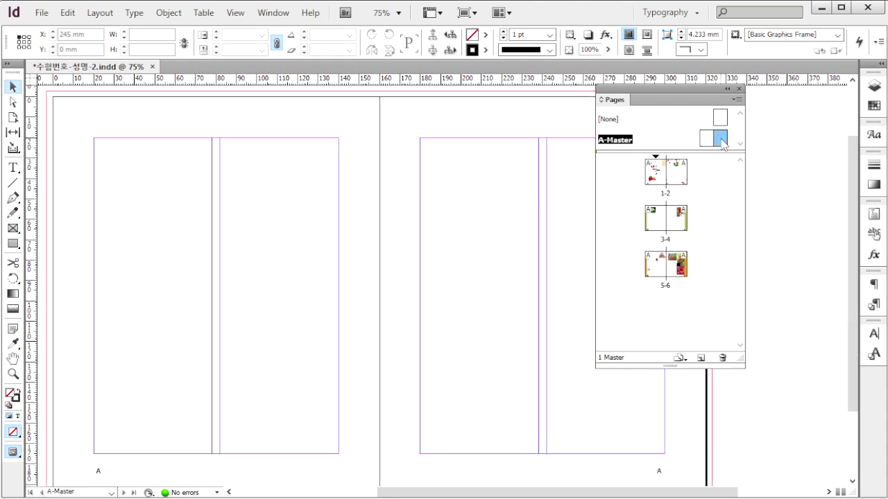
key(alt+Tab)
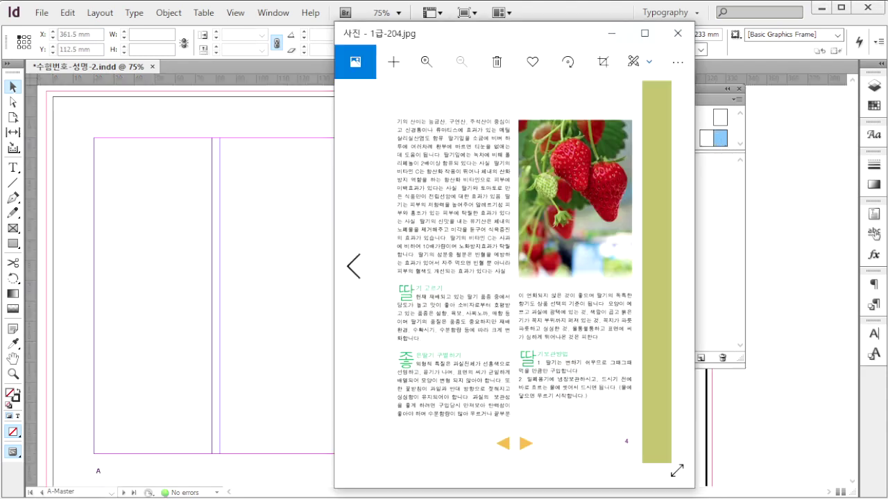
click(789, 227)
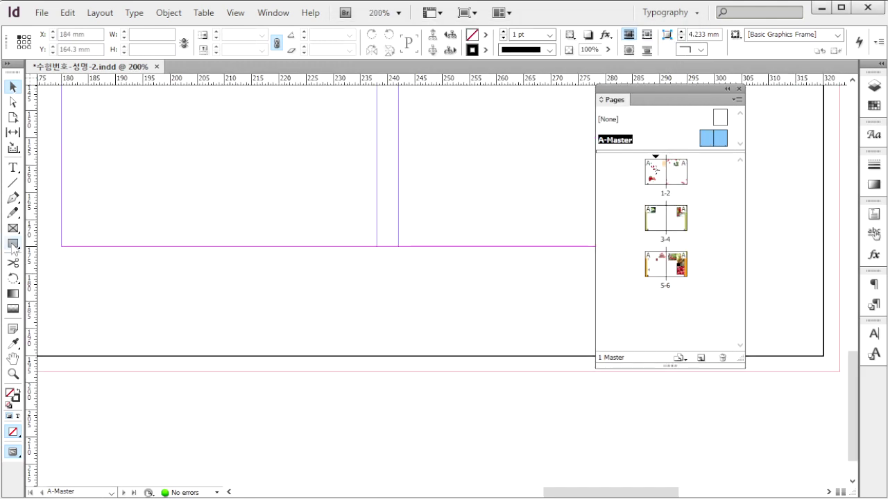
drag(14, 248, 75, 274)
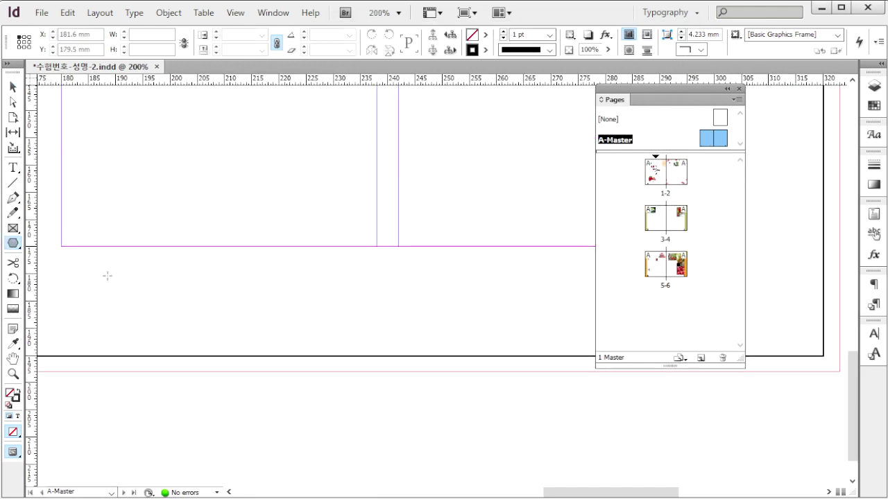
click(202, 267)
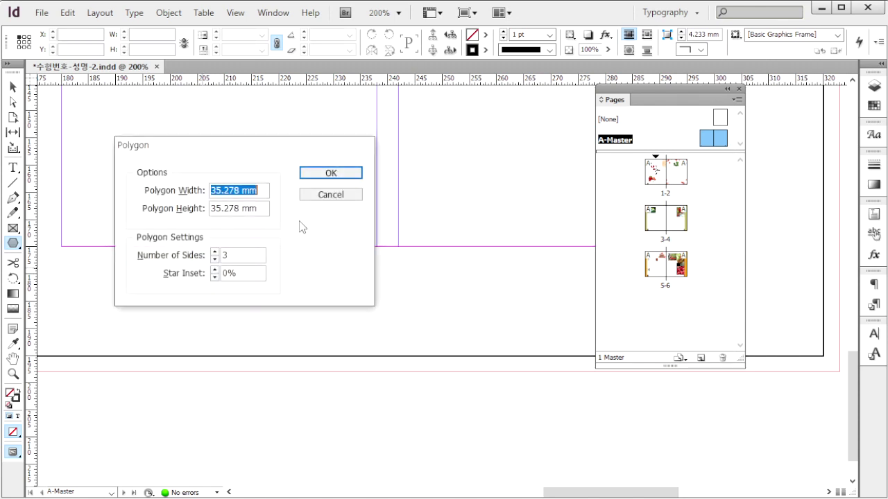
Create a three-sided polygon with 7 mm width and 7 mm height below the bottom margin of the A-Master page.
text(7)
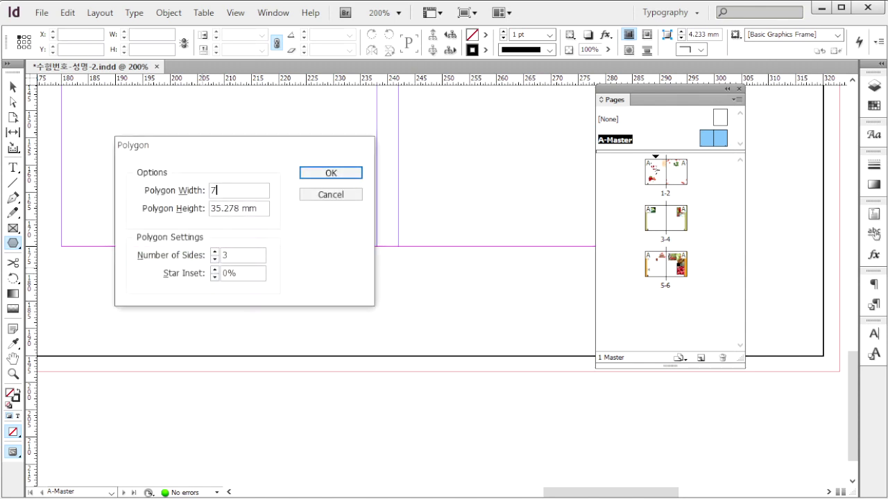
key(Tab)
text(7)
key(Tab)
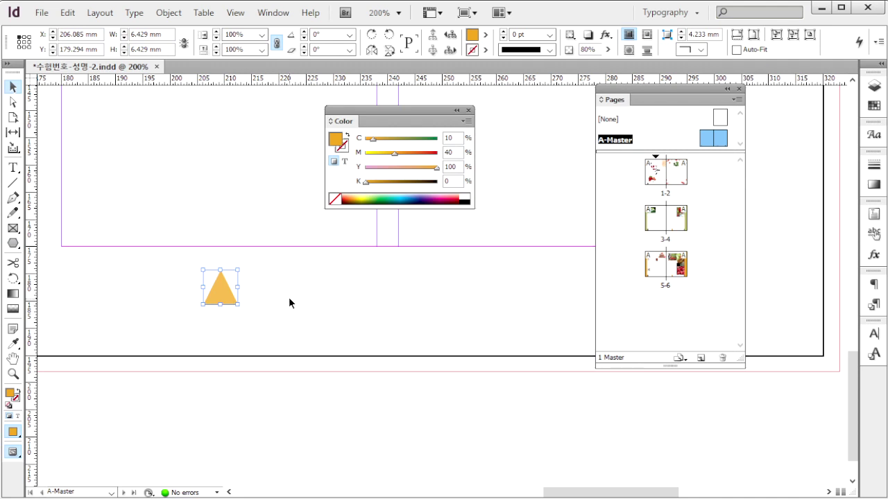
Rotate the orange triangle 90° to point left, then duplicate it to the right and mirror the copy to point right.
click(389, 35)
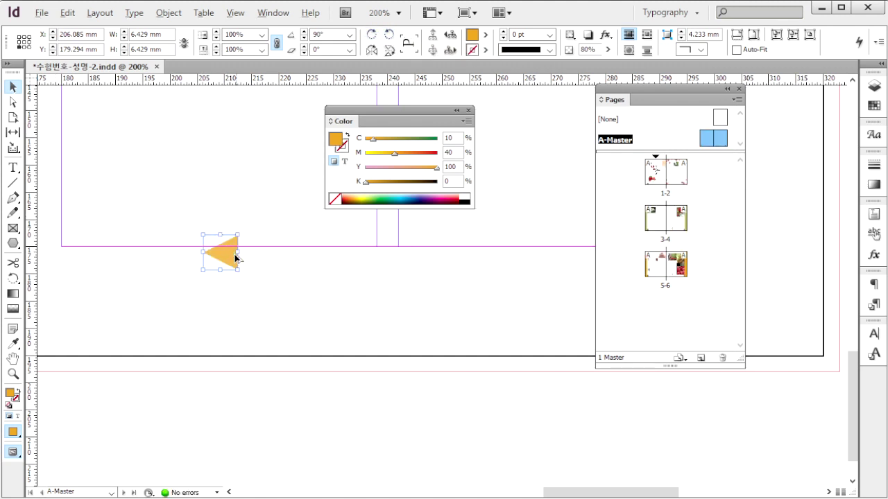
drag(237, 261, 330, 260)
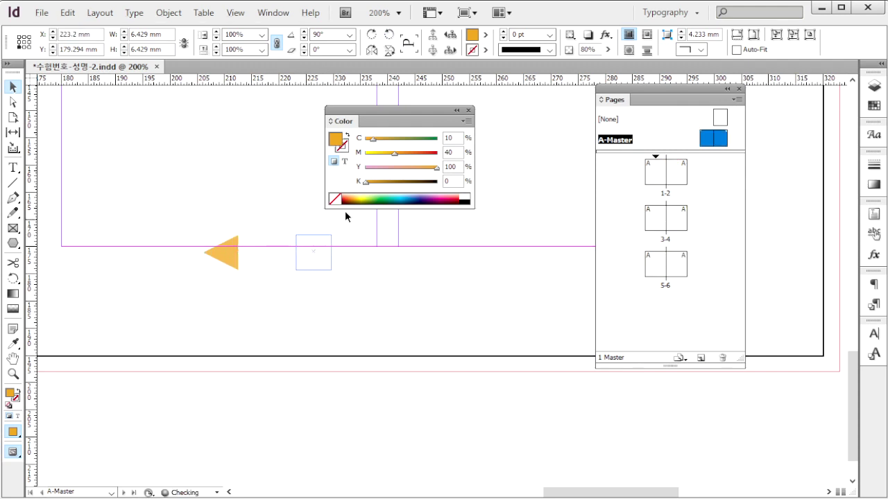
click(371, 52)
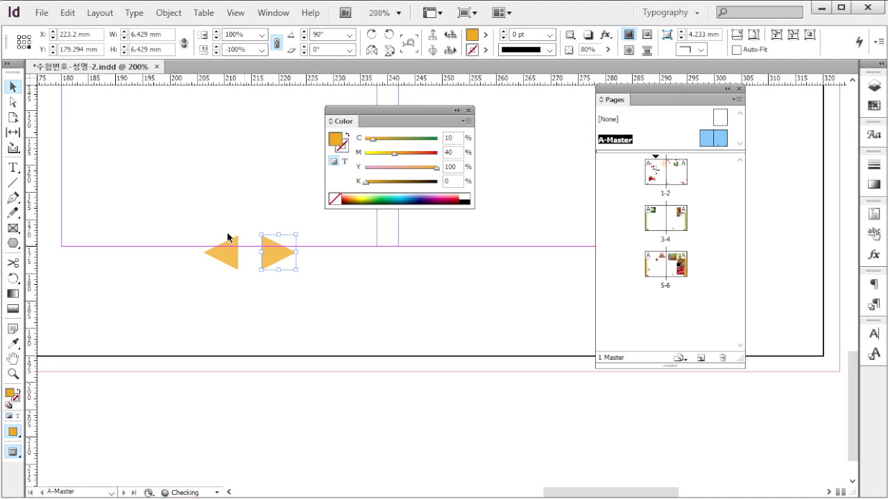
Move both triangles together to the page's bottom centre below the margin, following the reference image 1급-204.jpg.
drag(227, 234, 309, 297)
drag(276, 258, 328, 301)
key(alt+Tab)
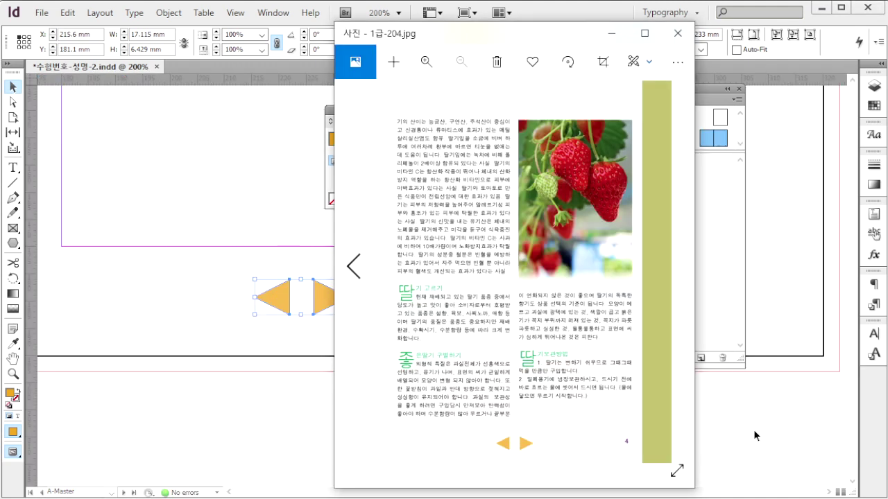
click(177, 310)
click(323, 296)
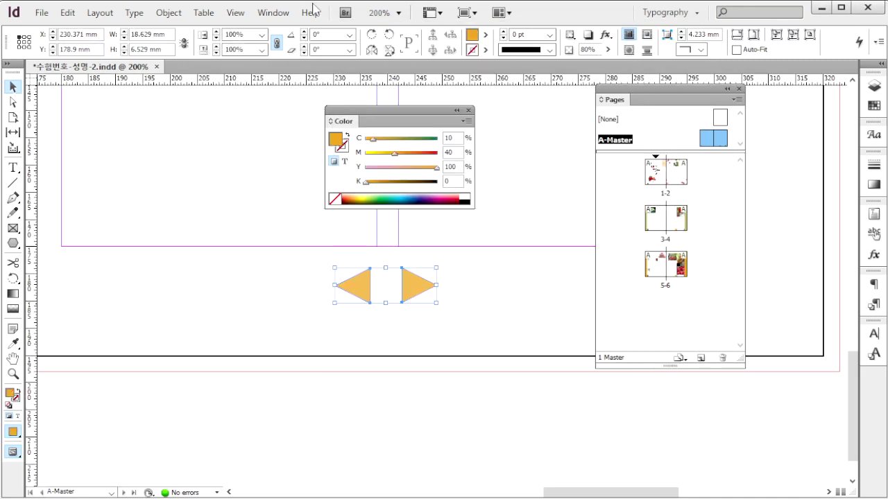
Turn the left-pointing triangle into a button with the Go To Previous Page action.
click(273, 13)
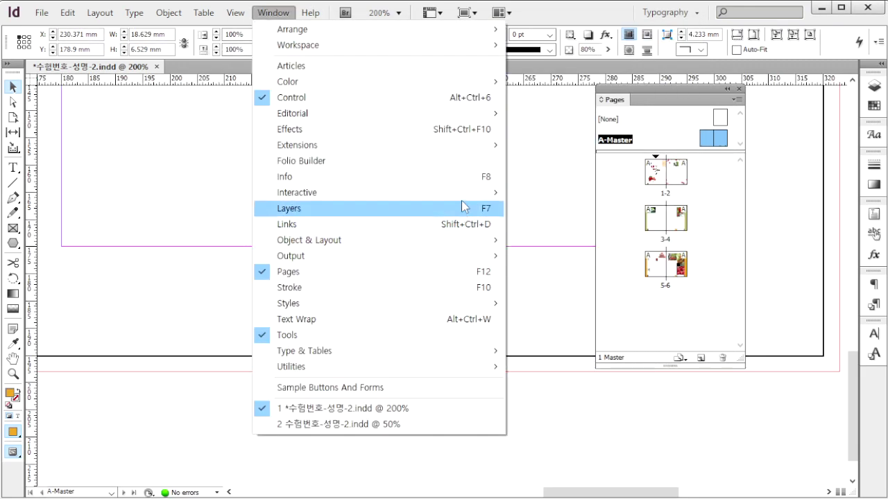
mouse_move(463, 197)
click(586, 224)
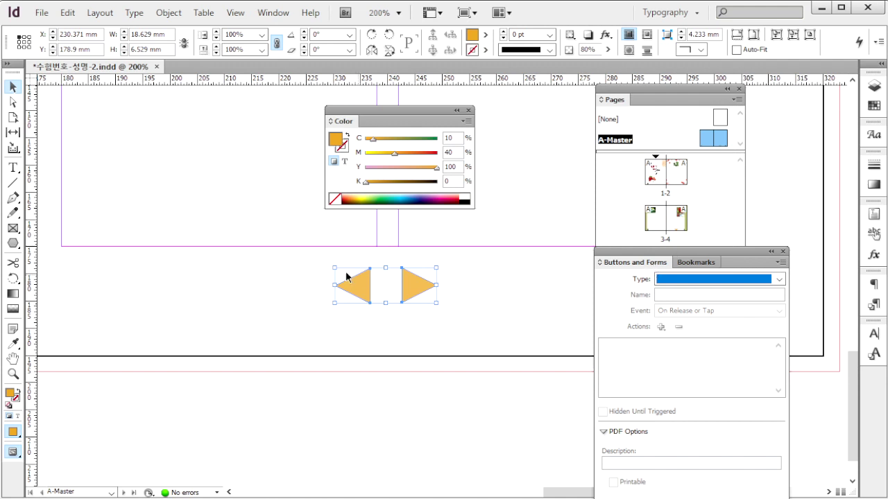
click(293, 246)
click(357, 285)
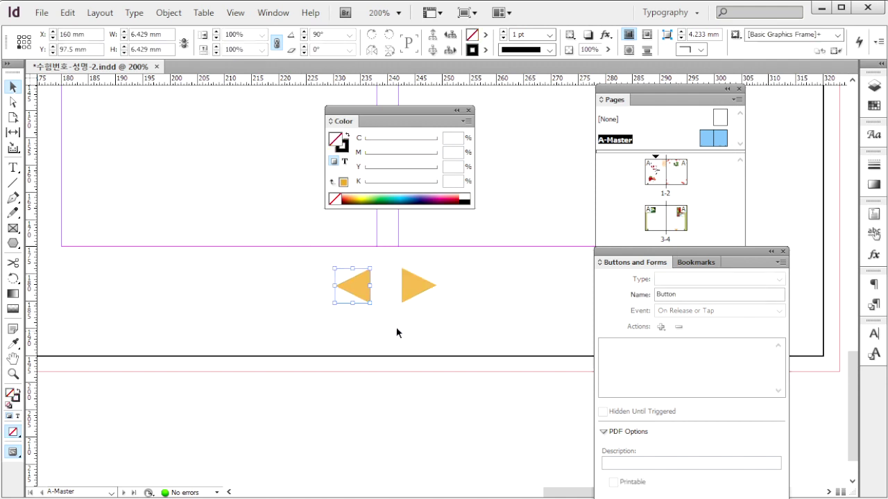
click(661, 327)
click(751, 392)
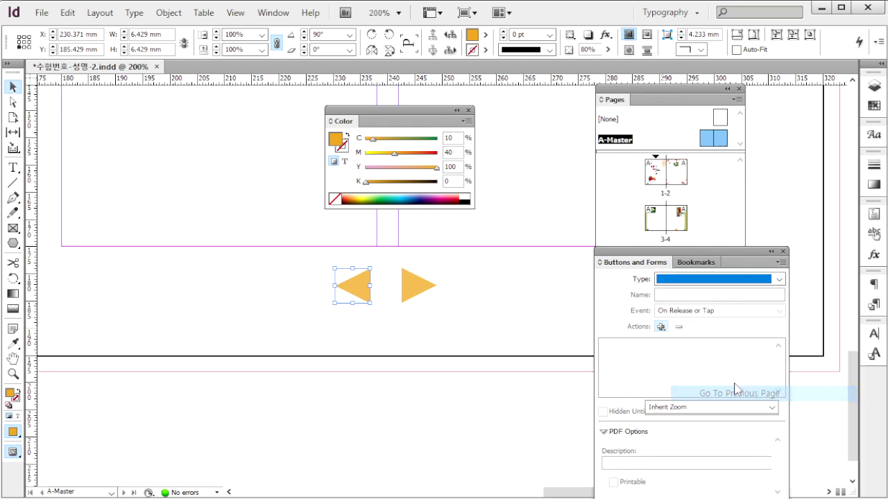
Turn the right-pointing triangle into a button with the Go To Next Page action.
click(420, 288)
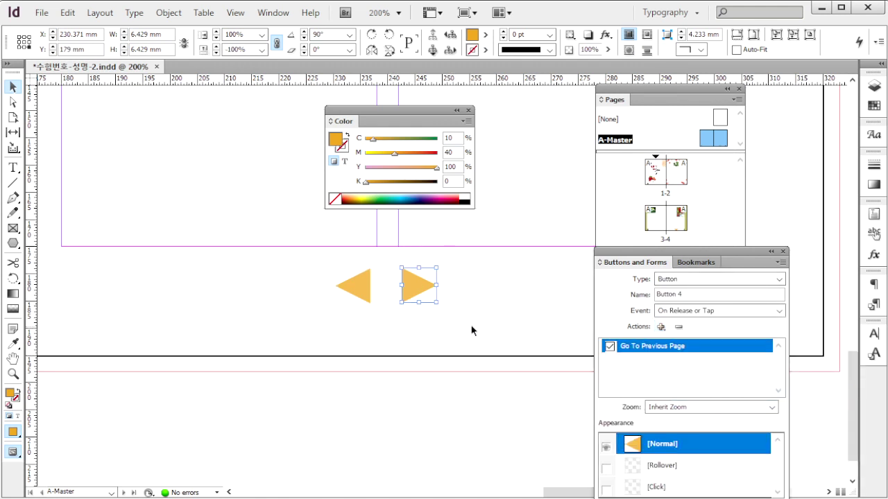
click(661, 327)
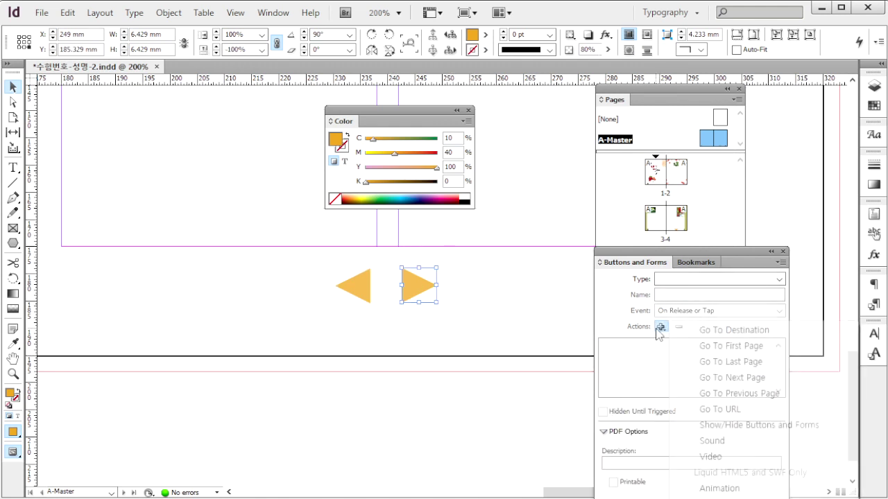
click(747, 377)
click(516, 316)
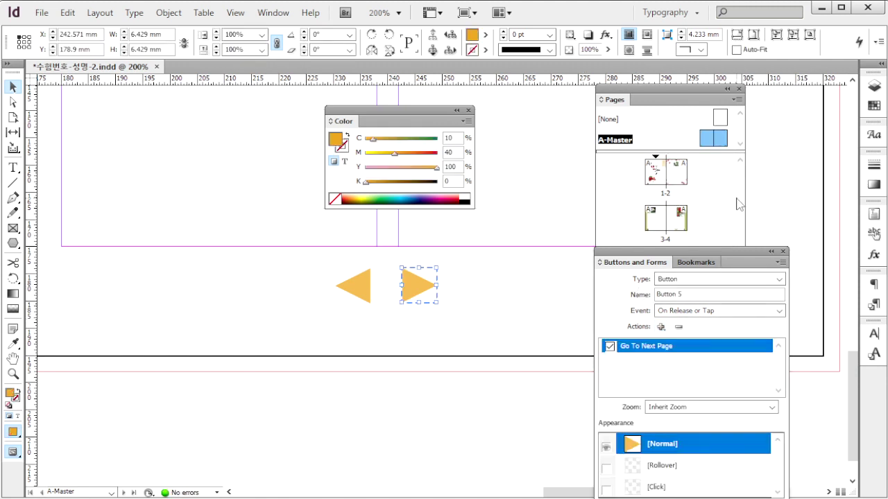
Add a text frame about 64 mm wide at the bottom of page 1 containing "license.kpc.or.kr" in centred red 9 pt Arial Bold.
double_click(655, 173)
key(alt+Tab)
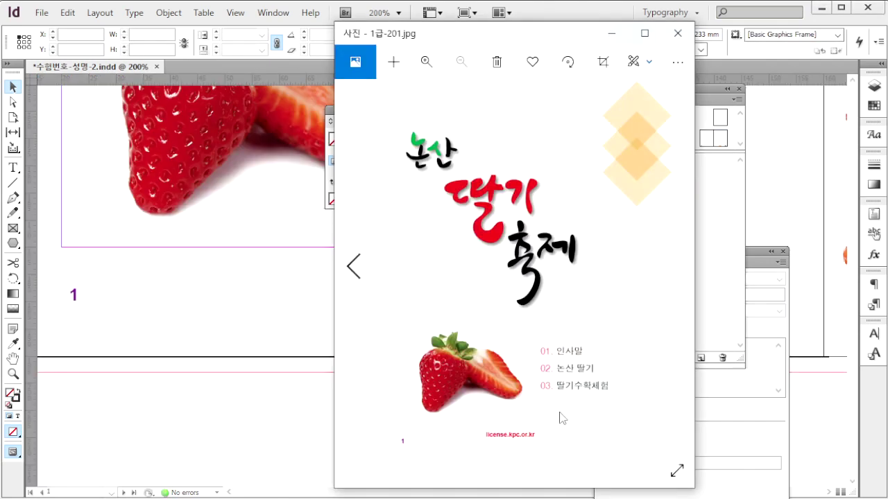
click(211, 279)
key(t)
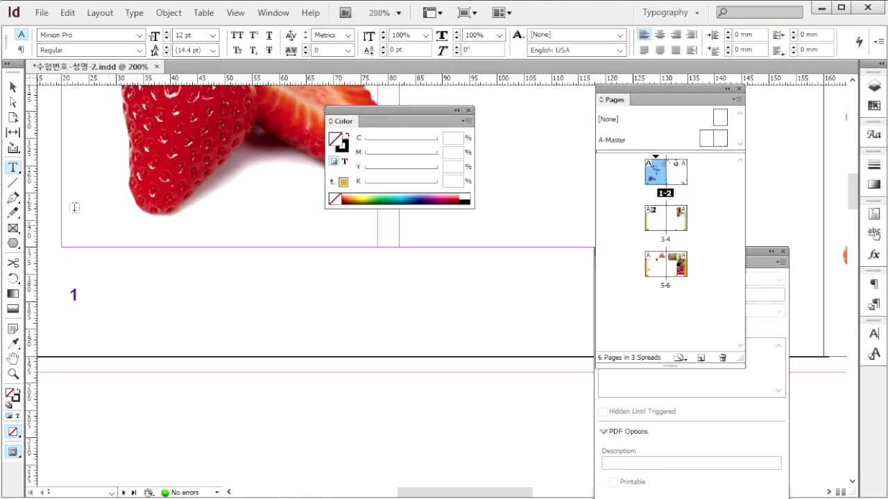
drag(202, 267, 552, 305)
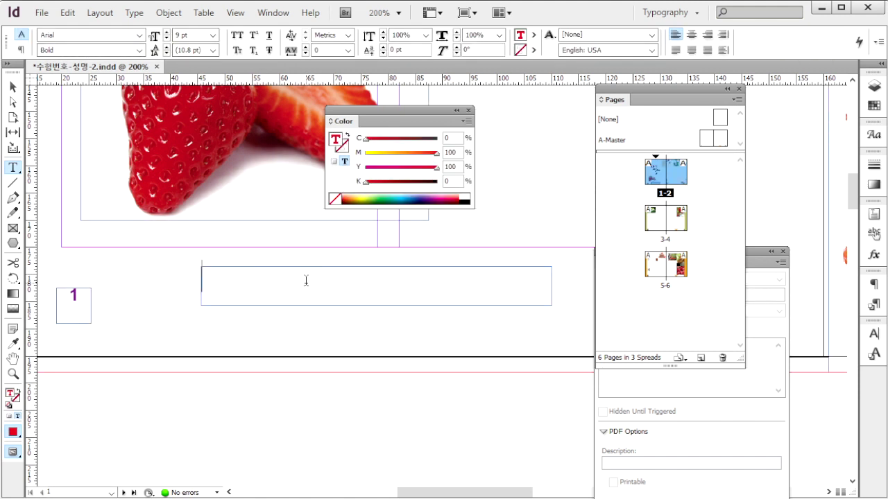
click(39, 34)
click(79, 51)
drag(445, 277, 304, 280)
key(ctrl+c)
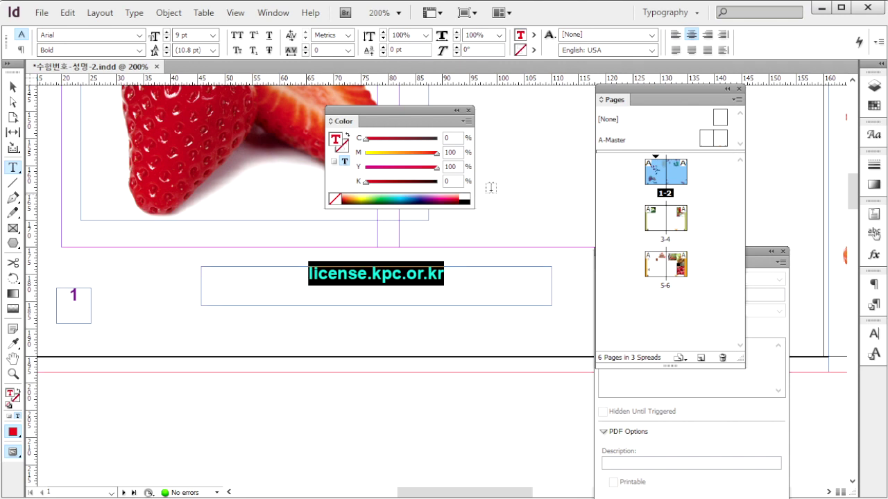
click(272, 12)
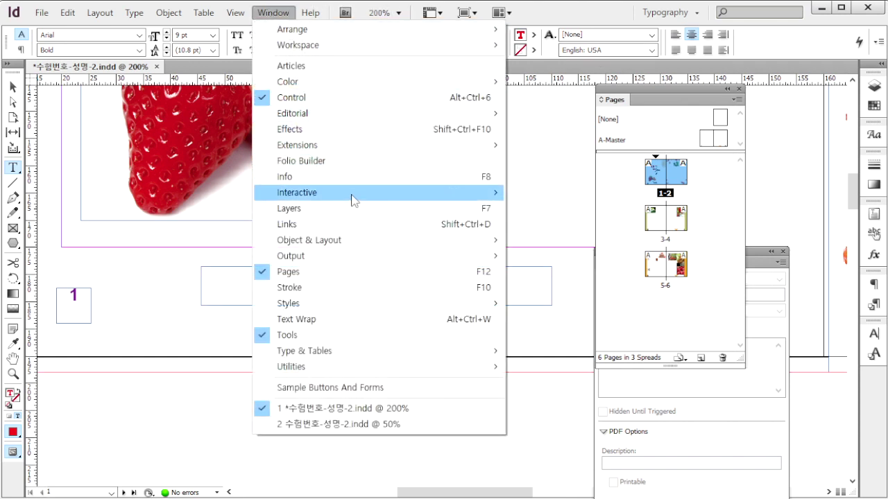
mouse_move(426, 190)
click(567, 240)
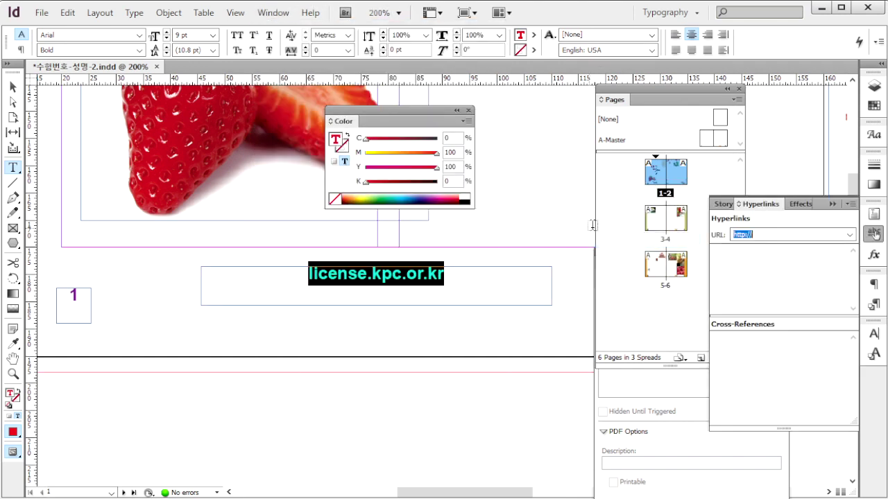
drag(760, 204, 518, 189)
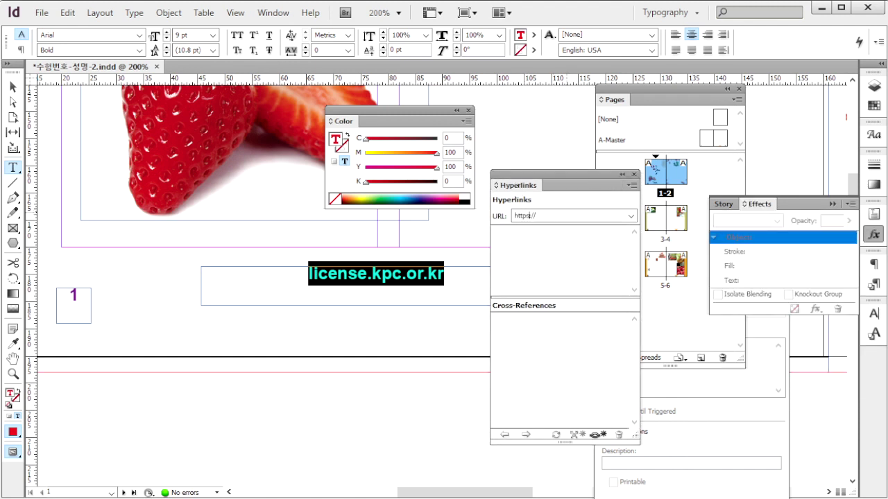
key(ctrl+v)
key(Return)
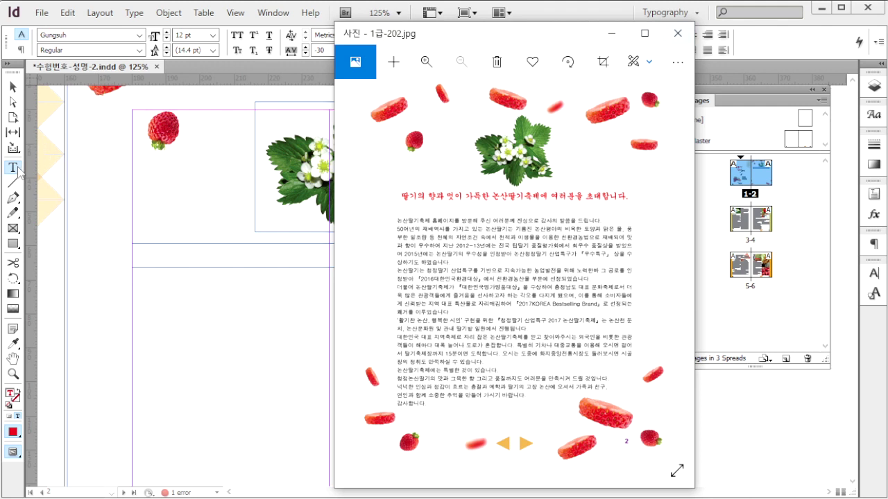
Paste the invitation headline centred into the frame under page 2's leaf image, in red 12 pt Gungsuh with -30 tracking.
click(165, 236)
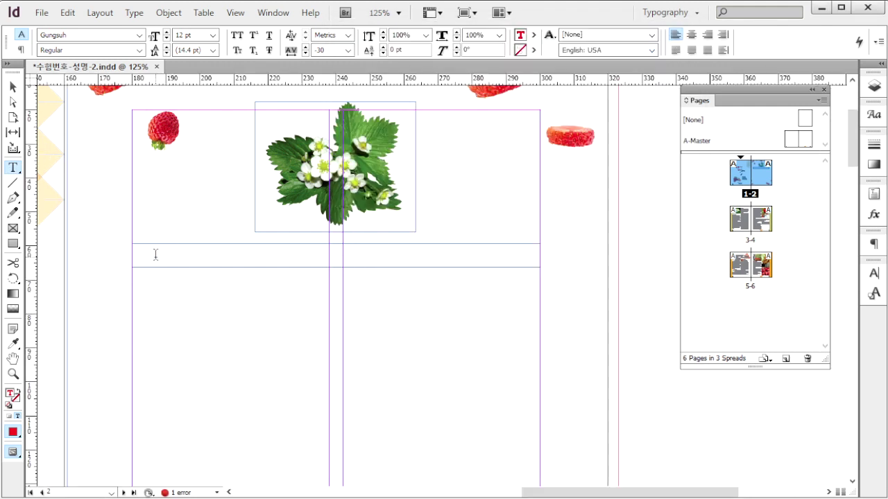
double_click(62, 34)
double_click(196, 35)
key(F6)
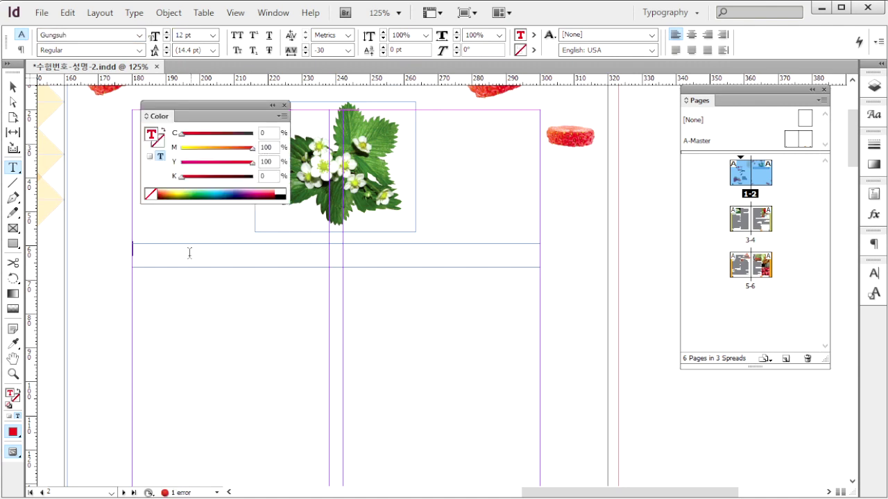
key(ctrl+v)
key(ctrl+shift+c)
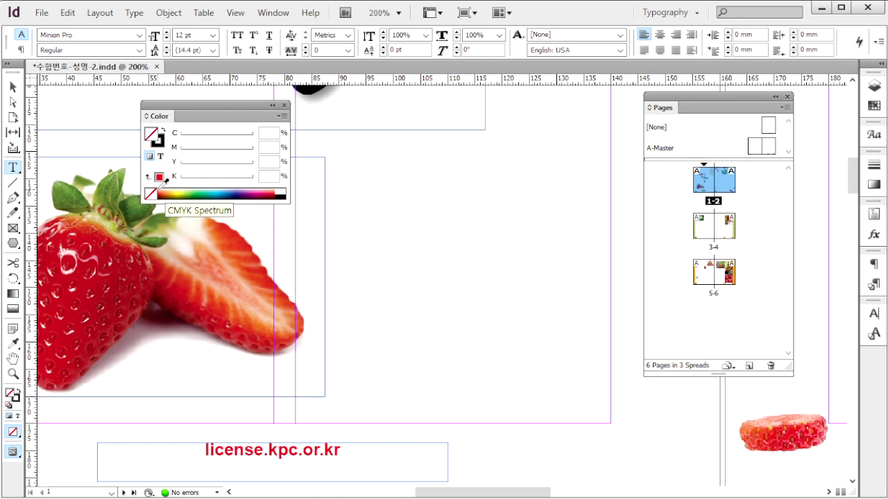
Add a text frame beside page 1's strawberries listing "01. 인사말", "02. 논산 딸기" and "03. 딸기수확체험" in Dotum 13 pt, 25 pt leading, -25 tracking.
drag(352, 163, 565, 369)
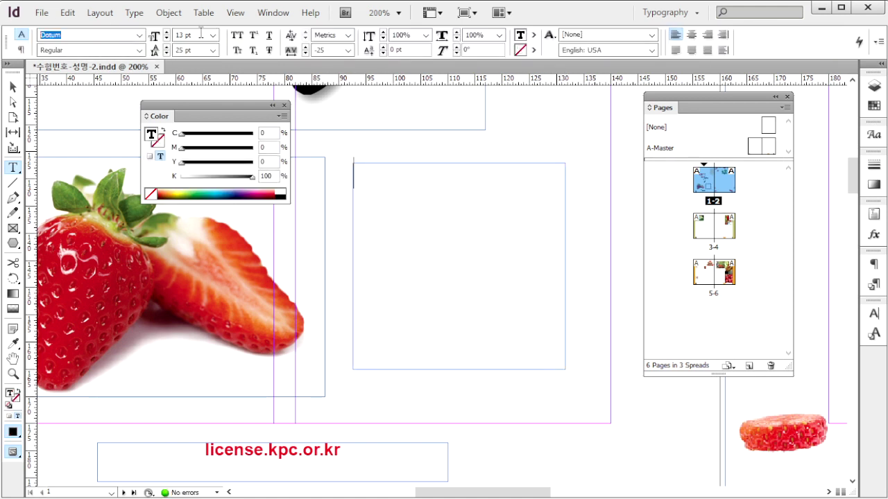
click(203, 33)
drag(200, 51, 175, 53)
drag(333, 51, 305, 51)
key(ctrl+d)
key(ctrl+v)
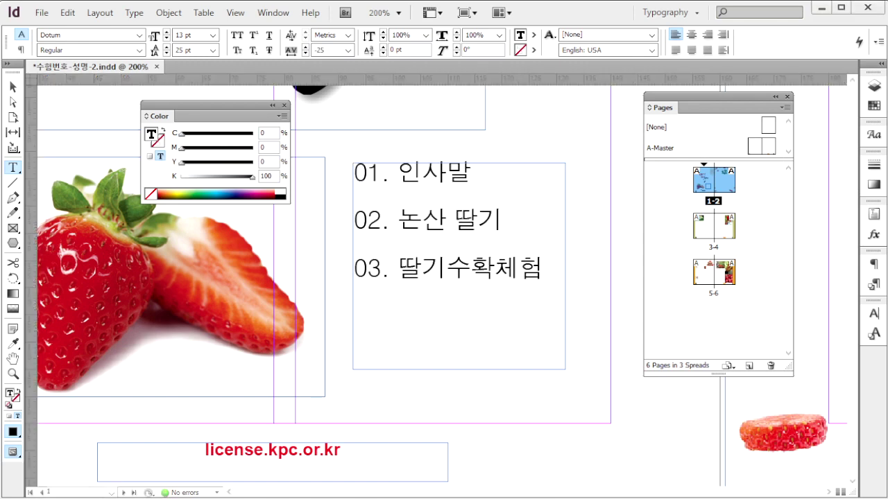
key(alt+Tab)
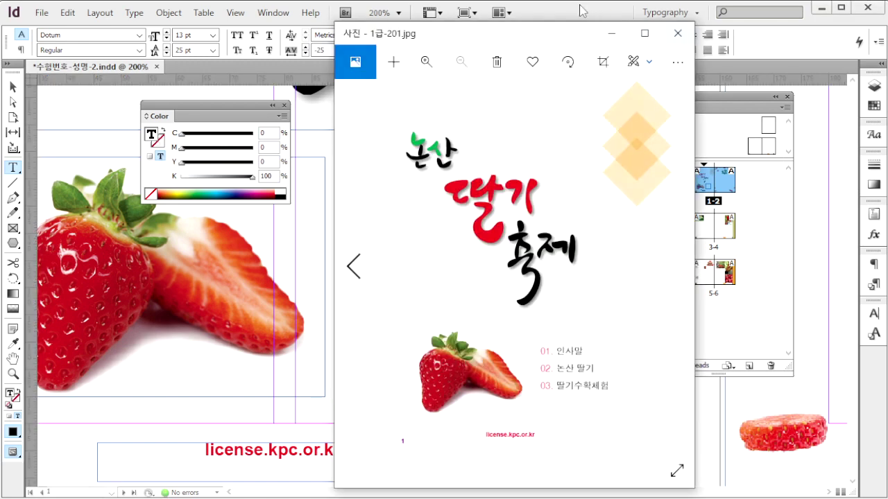
key(alt+Tab)
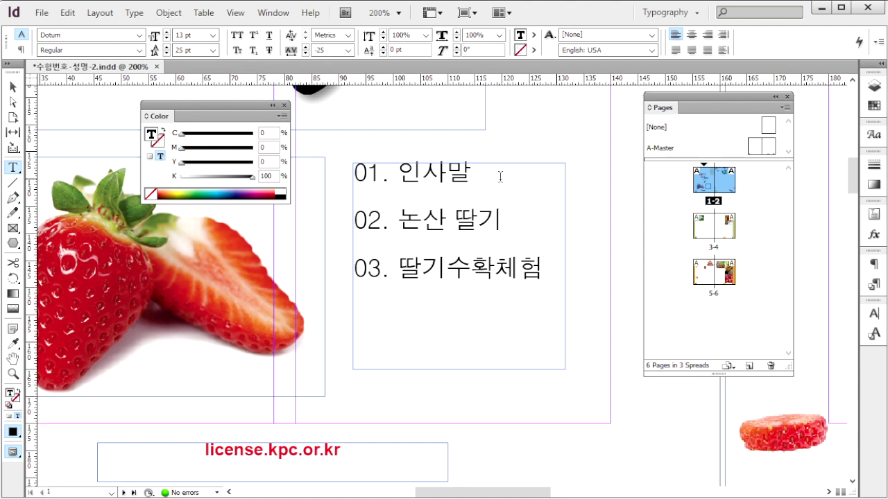
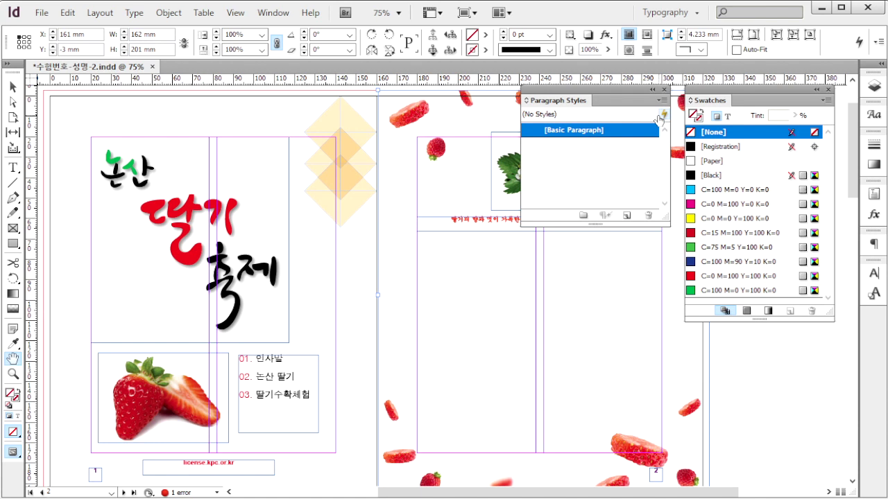
Create a paragraph style named 본문 with Dotum Regular at 8 pt, 12 pt leading and [Black] character colour.
click(662, 100)
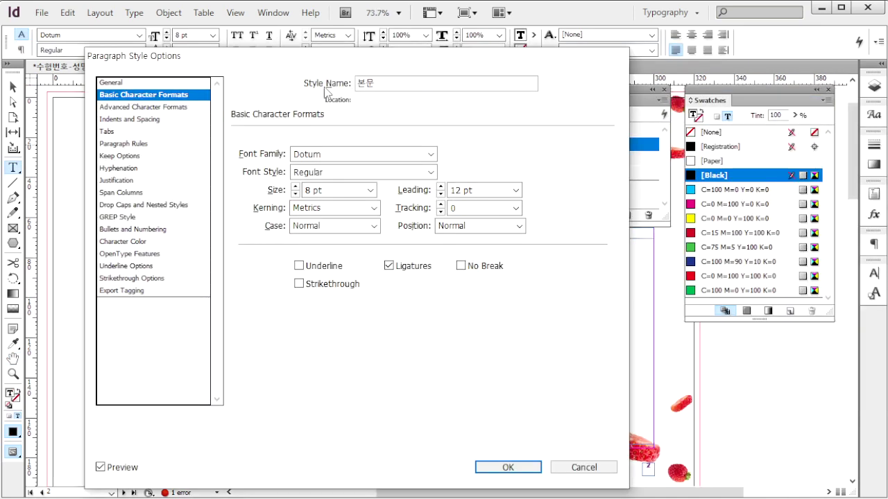
double_click(357, 83)
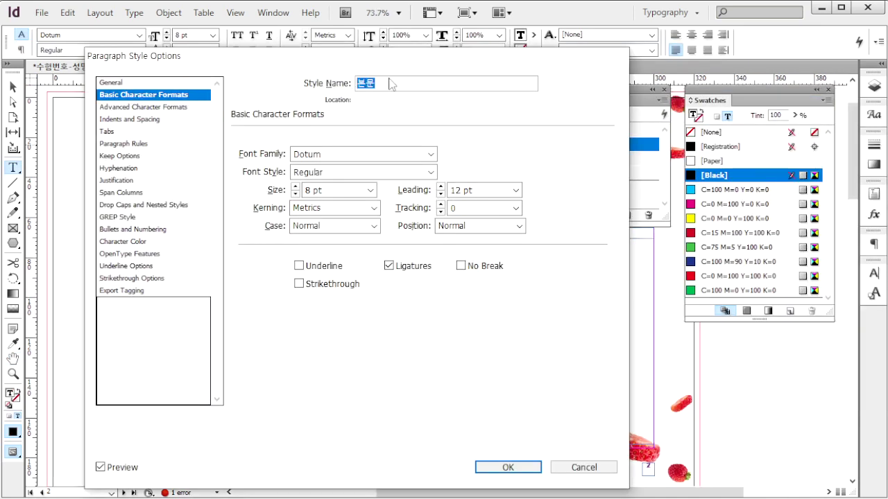
drag(387, 84, 323, 83)
click(339, 159)
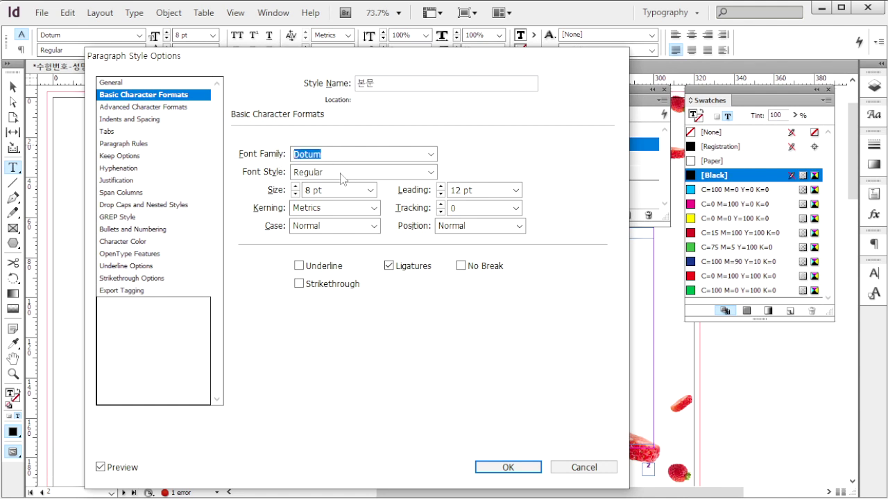
click(303, 190)
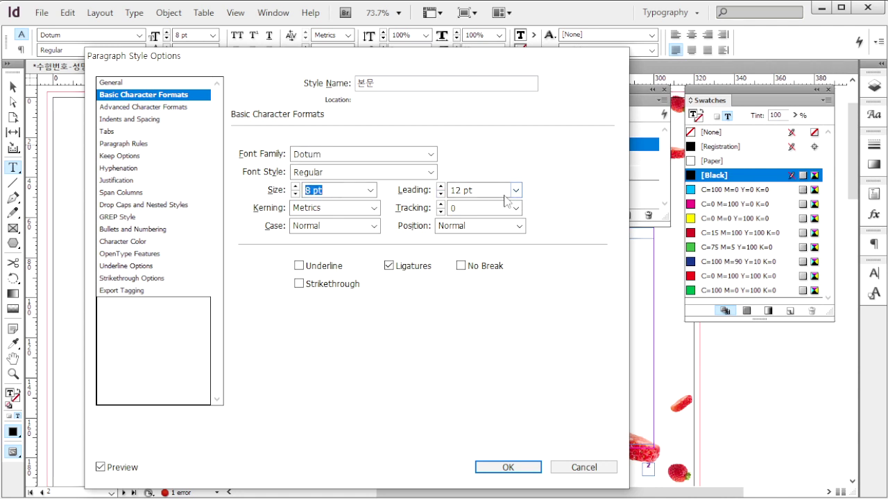
click(427, 191)
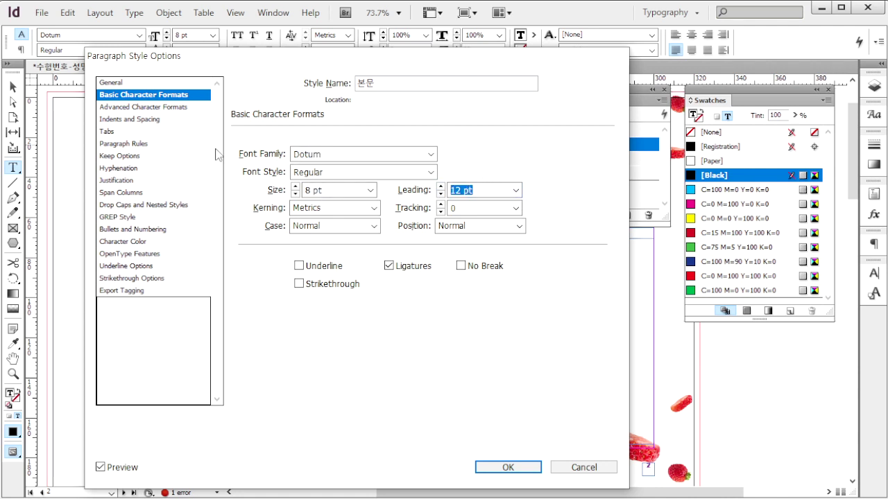
click(123, 242)
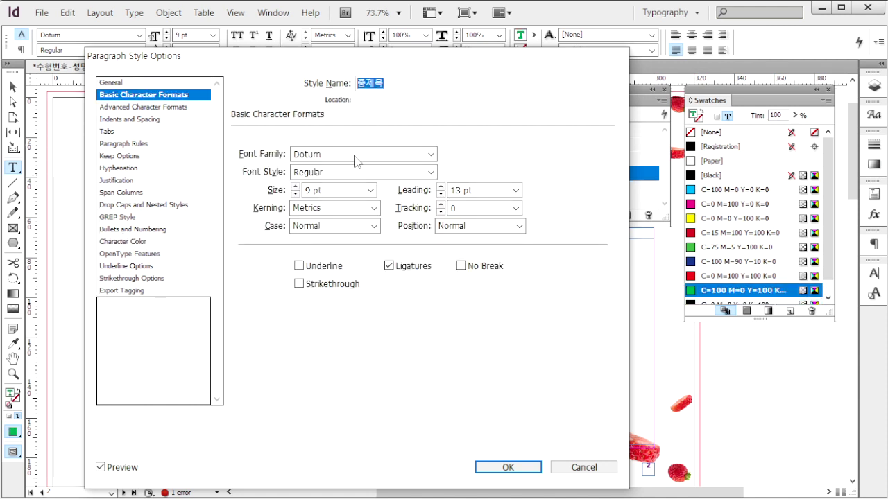
Define the paragraph style 중제목 with Dotum 9 pt, 13 pt leading, a two-line drop cap and C=100 M=0 Y=100 K=0 character colour.
click(332, 158)
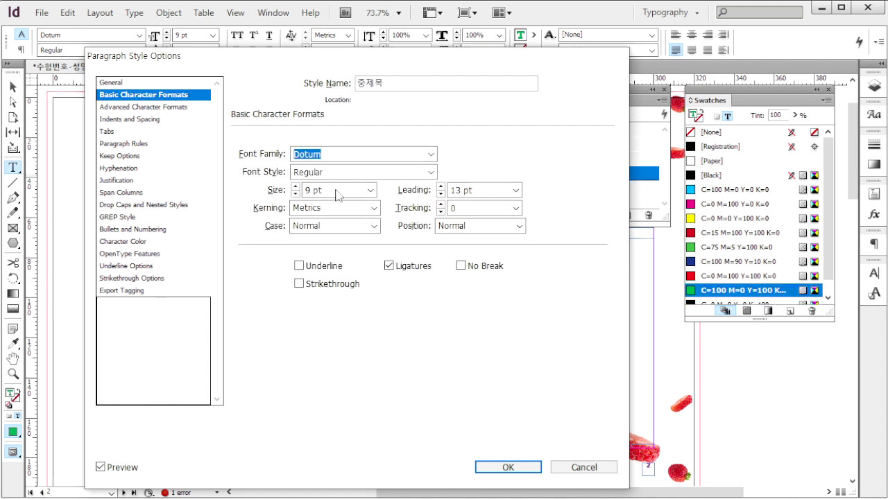
click(340, 190)
click(490, 192)
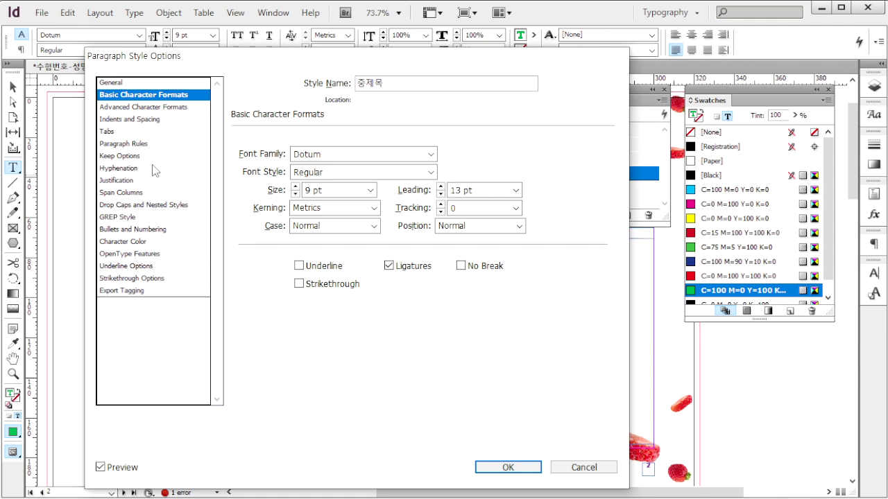
click(153, 205)
click(277, 182)
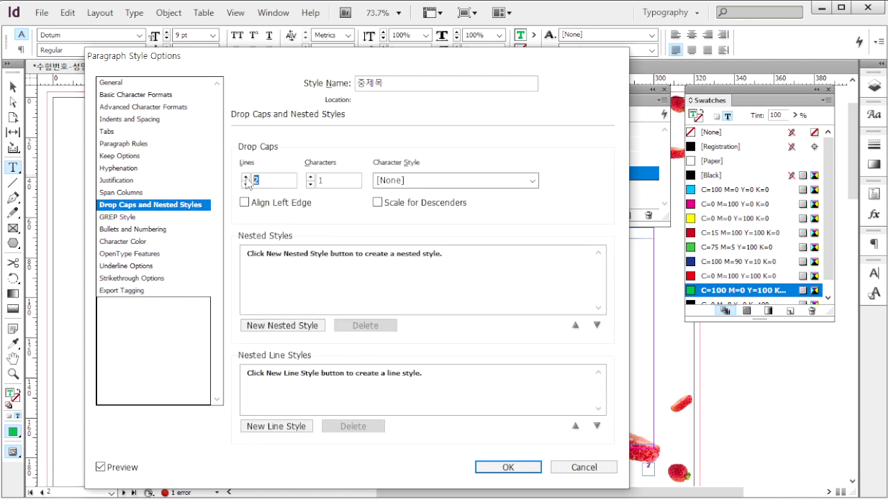
click(126, 242)
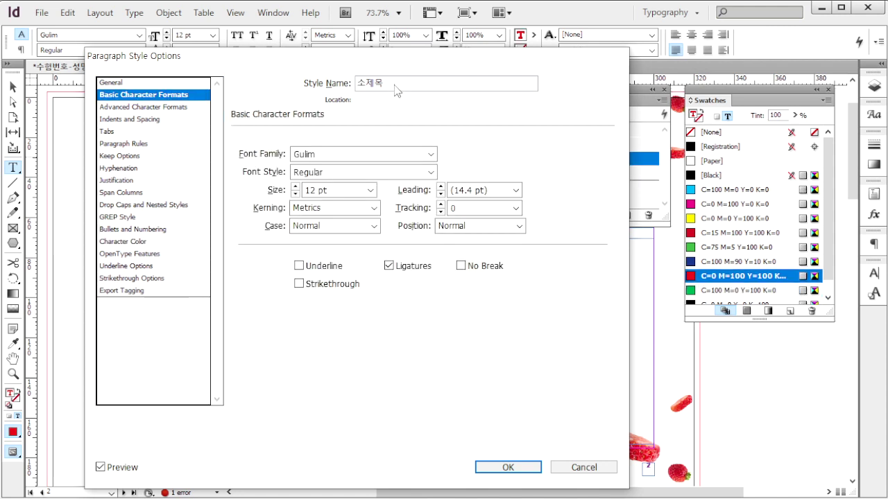
Define the paragraph style 소제목 with Gulim Regular 12 pt and C=0 M=100 Y=100 K=0 character colour.
key(Tab)
key(Tab)
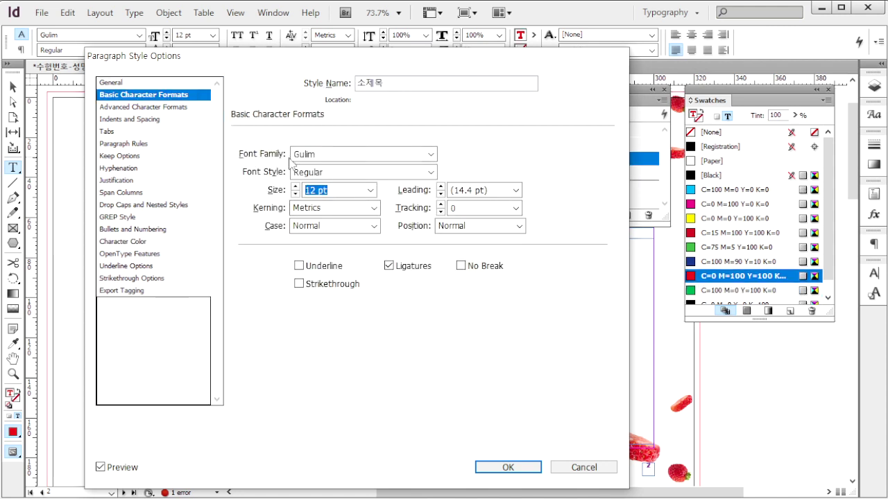
click(182, 95)
click(122, 240)
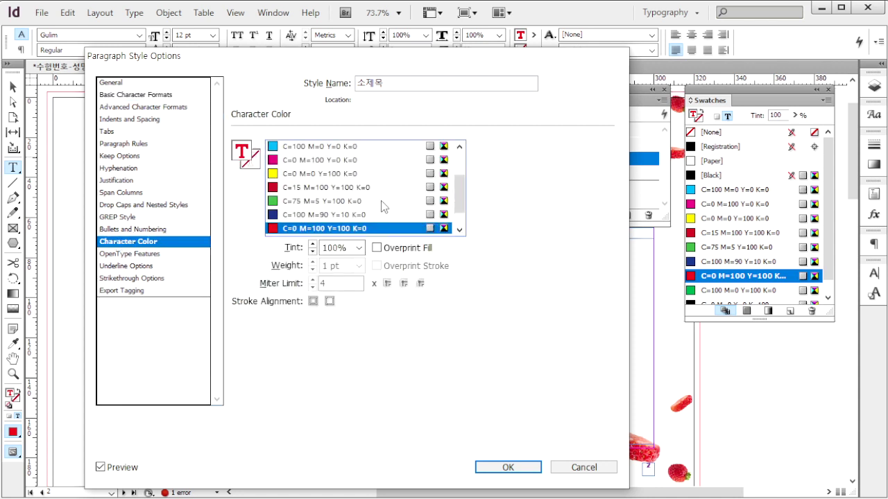
click(614, 468)
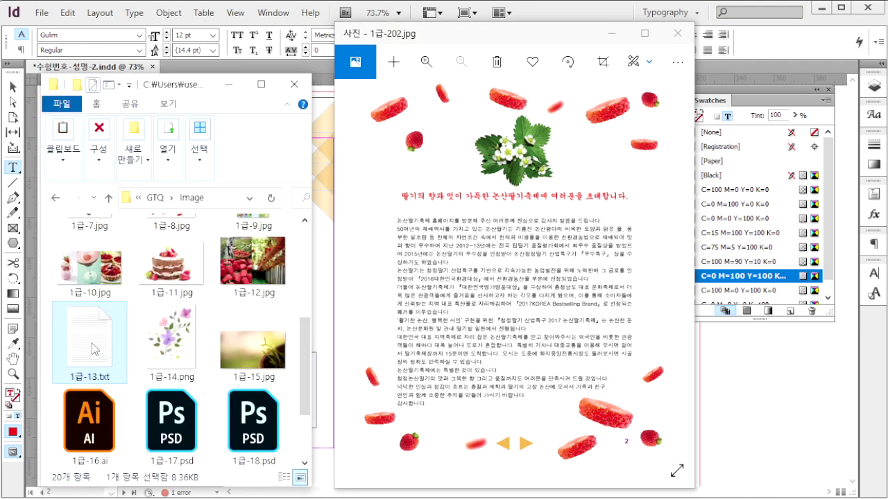
Bring the greeting text from 1급-13.txt onto page 2 below the headline, apply the 본문 style and justify it.
double_click(95, 348)
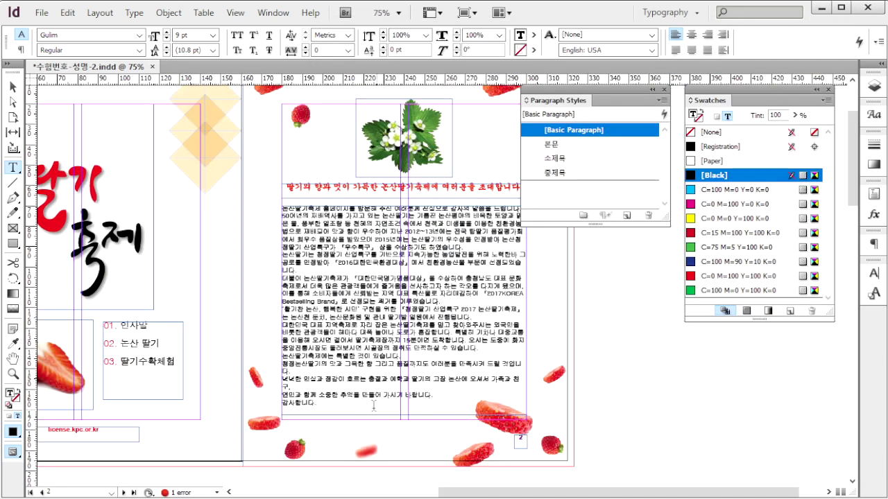
drag(323, 406, 281, 207)
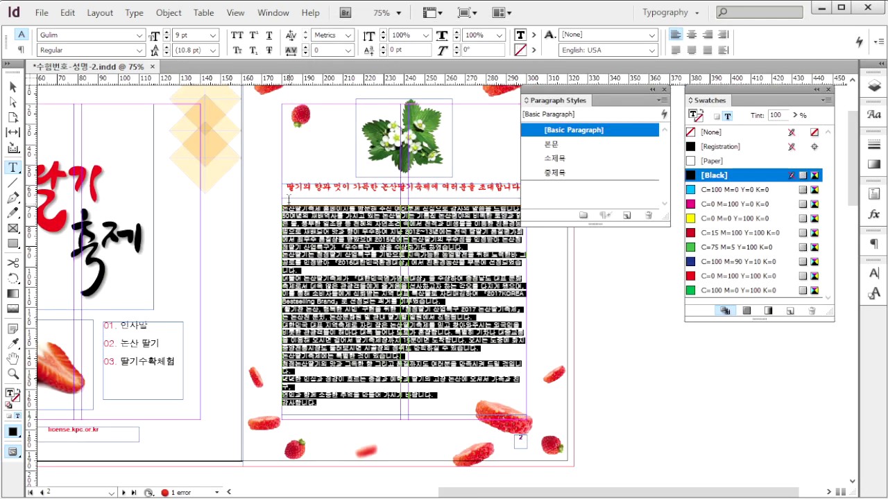
click(575, 144)
key(ctrl+shift+j)
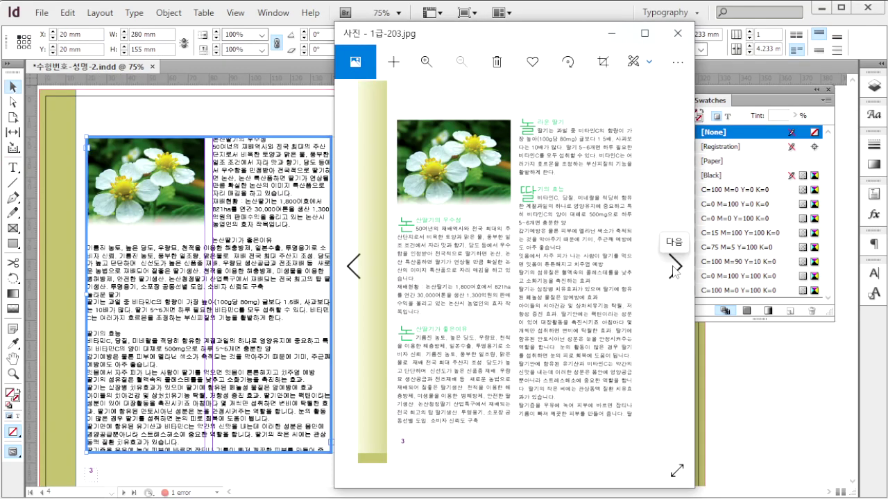
Check the page 4 reference image and the matching passage in 1급-13.txt, through the end of the 딸기 보관방법 section.
click(674, 267)
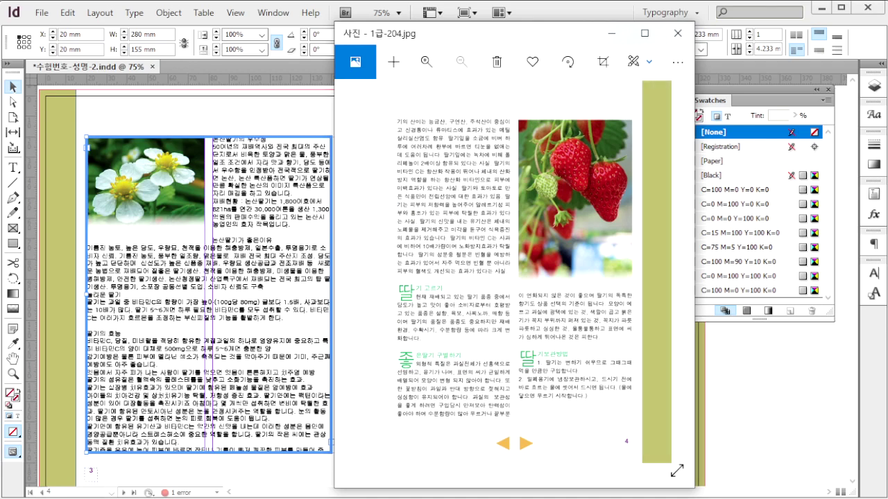
key(alt+Tab)
click(542, 271)
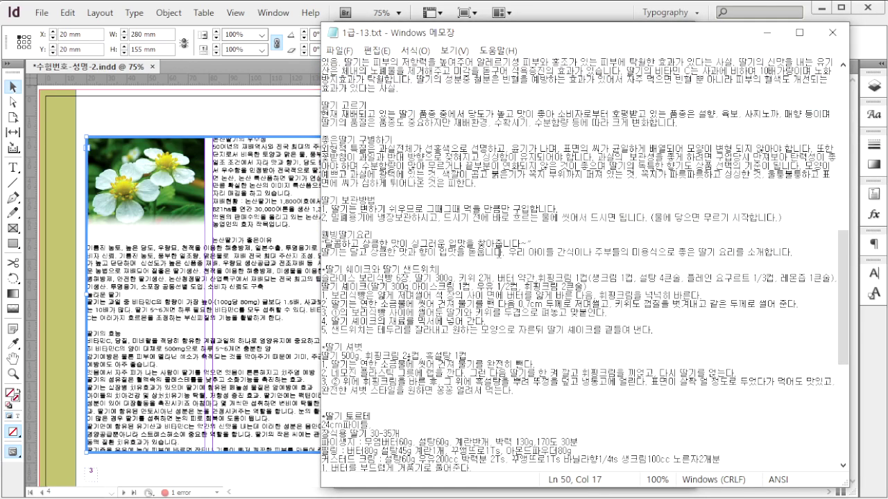
scroll(474, 196, up, 5)
scroll(475, 196, up, 2)
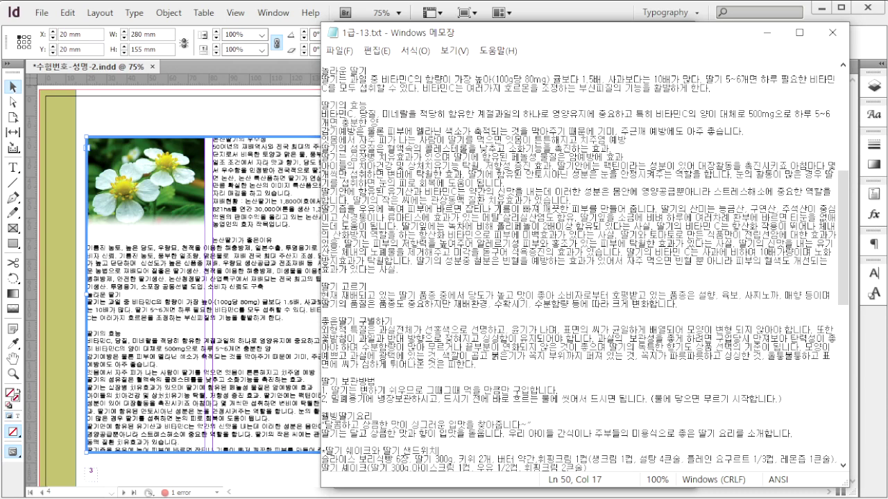
scroll(495, 210, up, 4)
drag(321, 63, 799, 273)
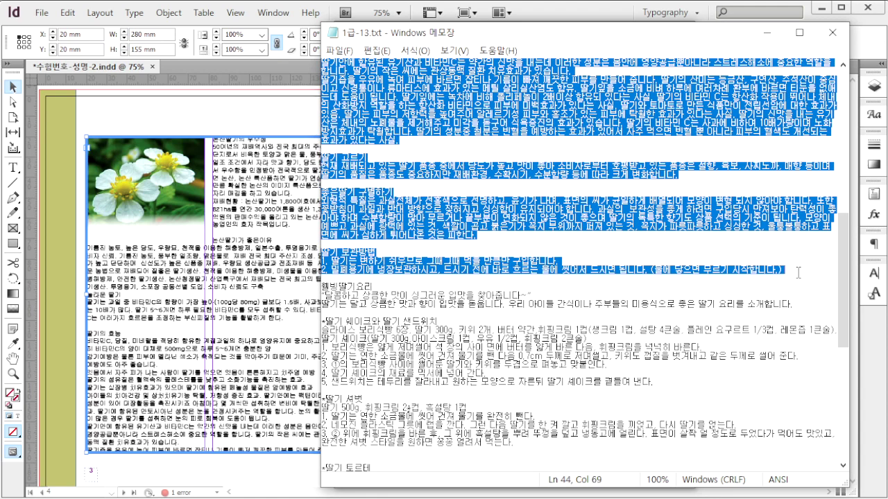
click(565, 12)
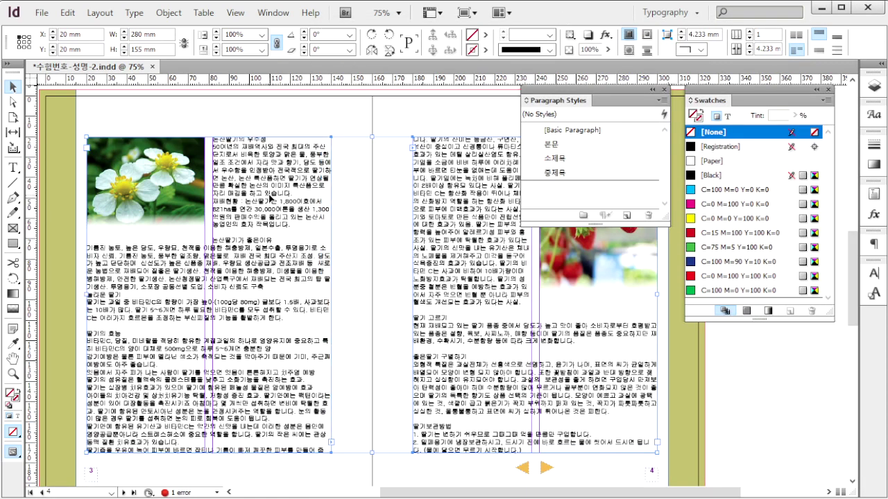
Select the whole text story on pages 3 and 4 and compare it with the page 3 reference image.
click(12, 167)
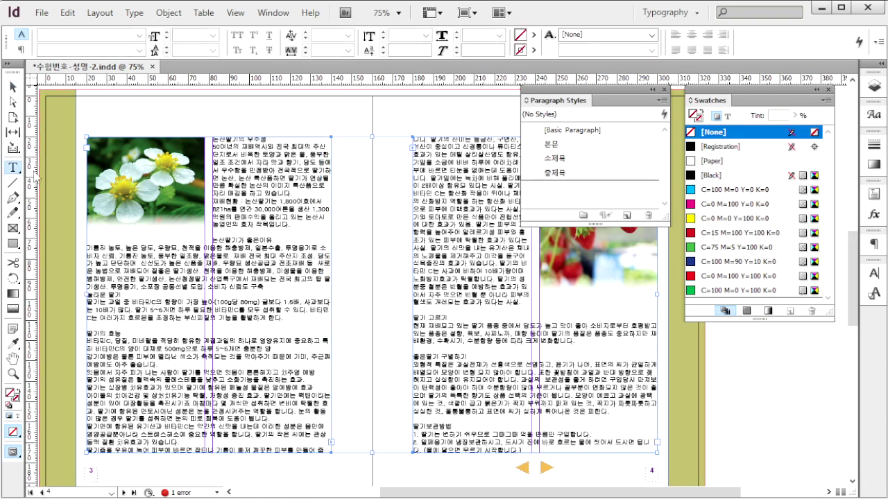
click(325, 218)
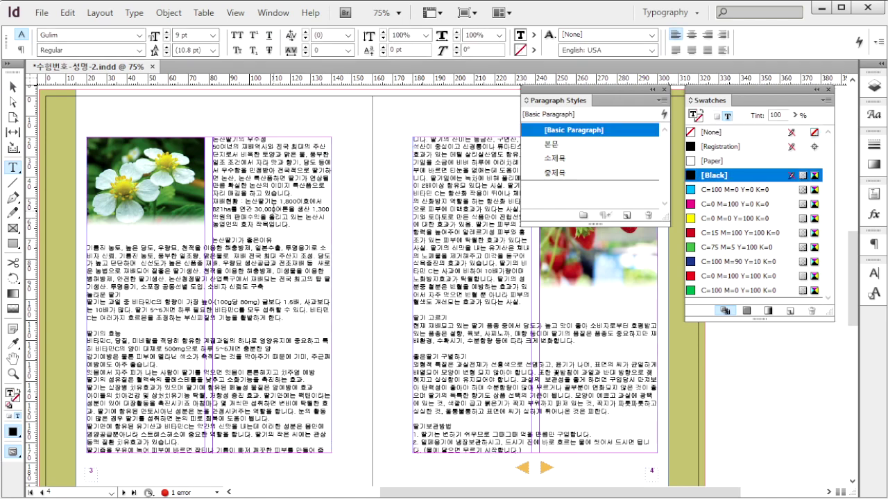
key(ctrl+a)
key(alt+Tab)
click(354, 265)
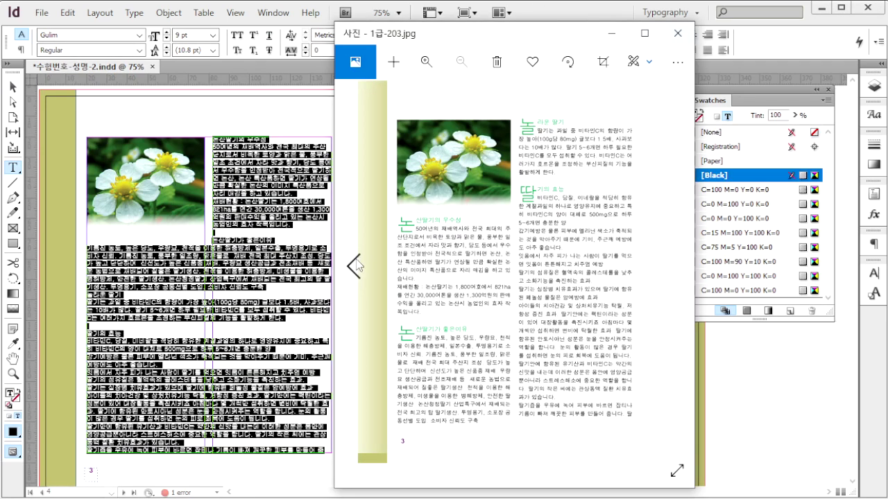
key(alt+Tab)
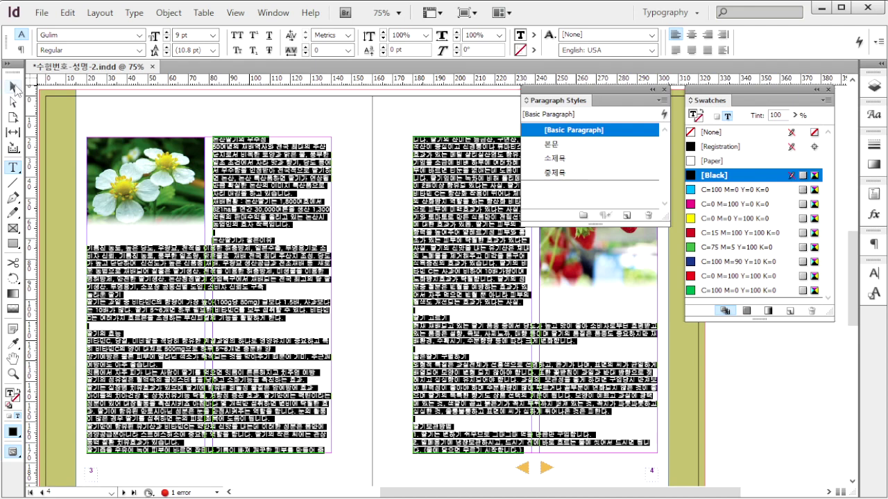
Divide the linked text frames on pages 3 and 4 into two columns with a 4 mm gutter and try the 본문 style on them.
click(12, 87)
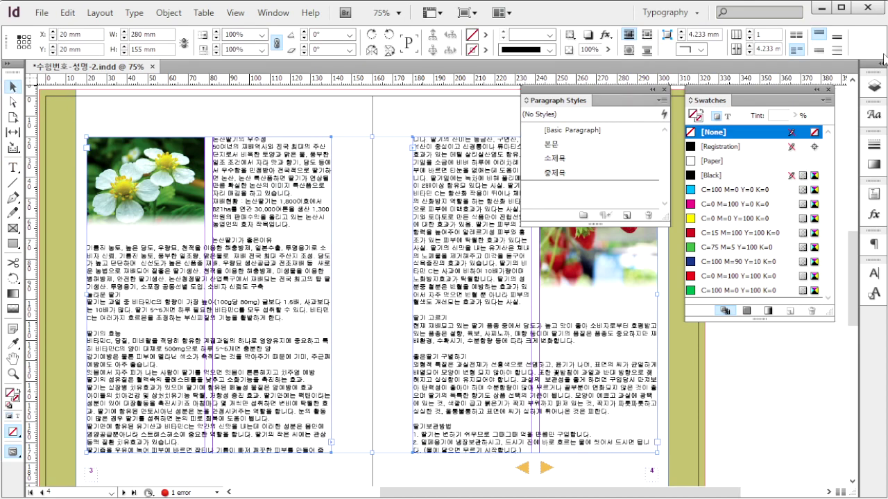
click(749, 32)
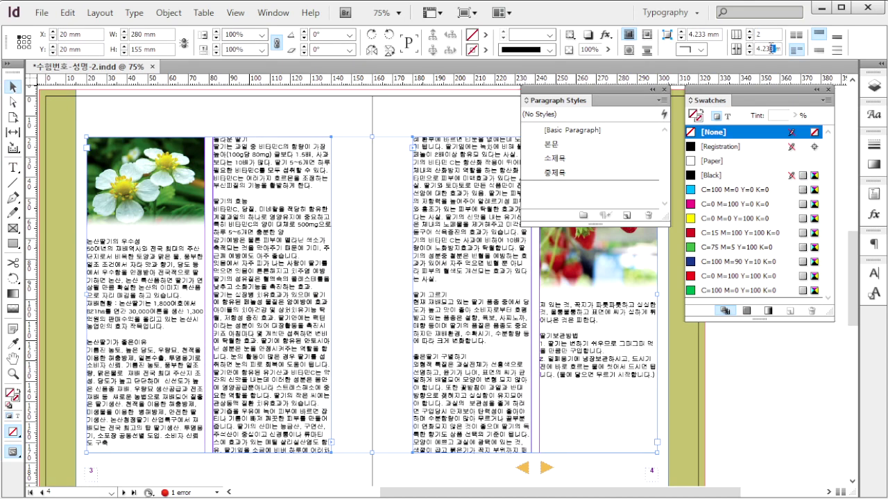
text(4m)
click(571, 148)
key(alt+Tab)
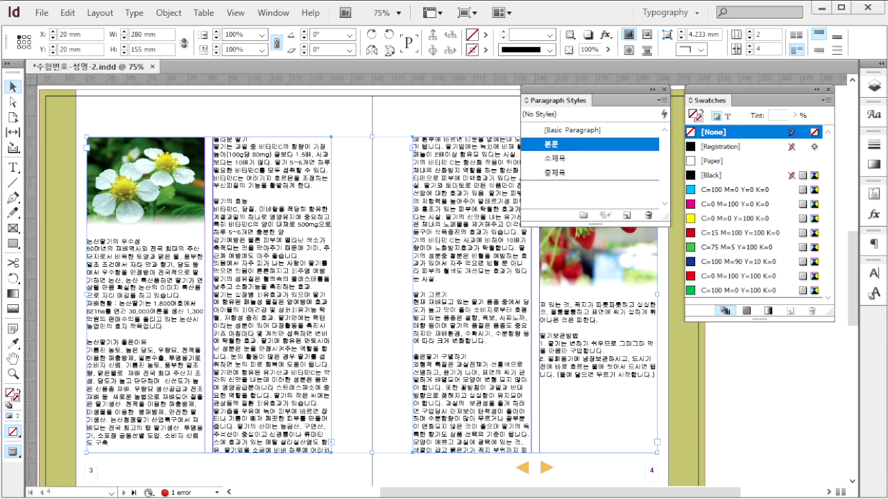
click(560, 11)
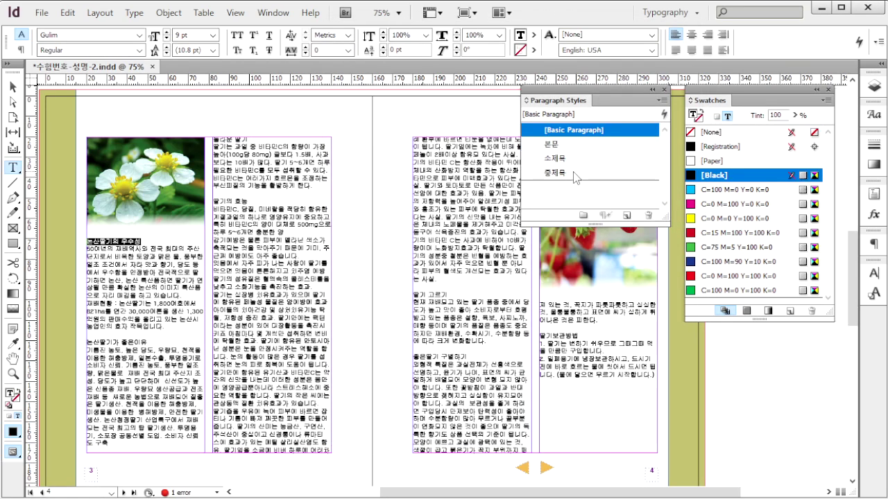
Apply the green 중제목 style to the page 3 headings 논산딸기의 우수성, 논산딸기가 좋은이유 and 딸기의 효능.
click(573, 172)
drag(148, 343, 85, 342)
click(567, 174)
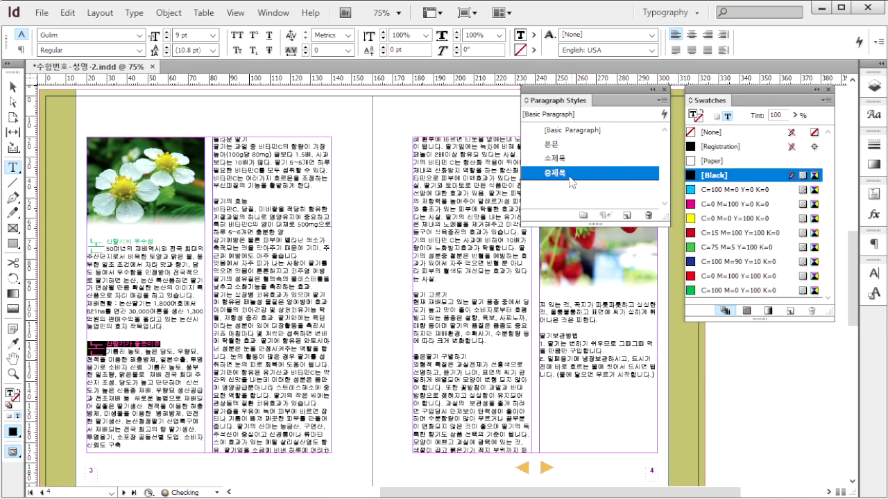
drag(251, 201, 218, 198)
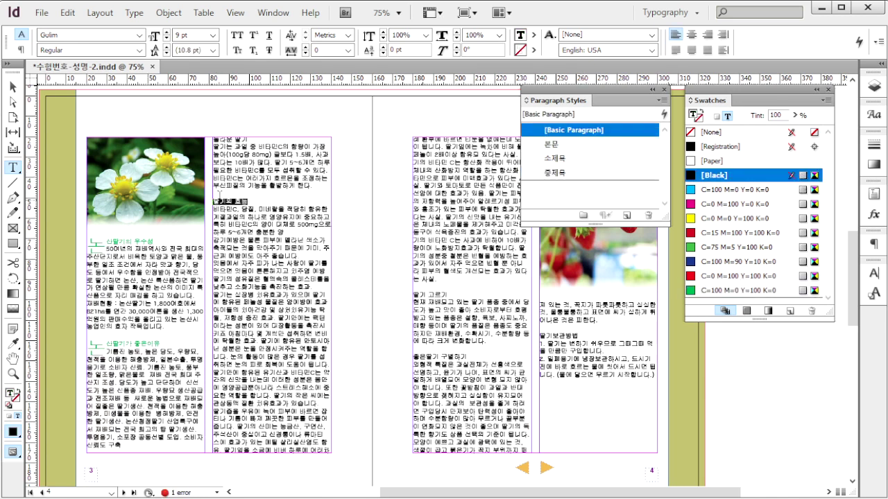
click(579, 173)
click(735, 291)
Give the page 4 headings 딸기 고르기, 좋은딸기 구별하기 and 딸기보관방법 the 중제목 style in C=100 M=0 Y=100 K=0.
drag(448, 303, 408, 303)
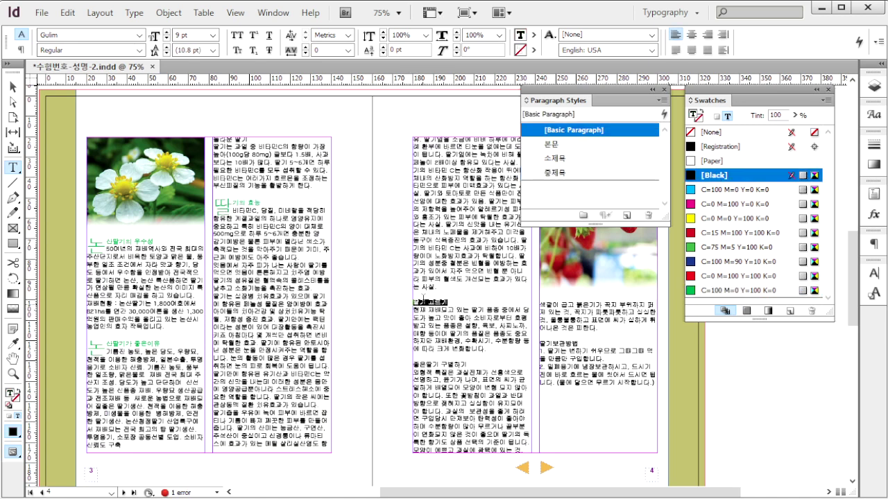
click(582, 174)
click(735, 291)
drag(467, 365, 413, 366)
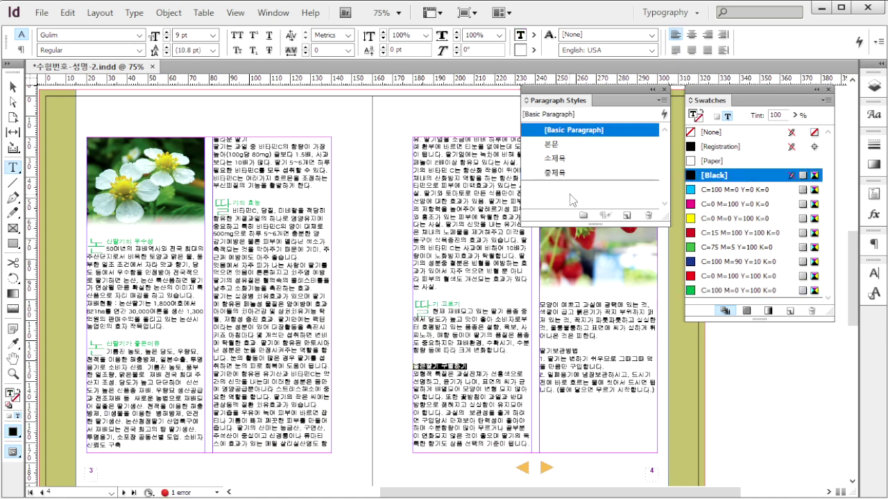
click(573, 173)
click(735, 291)
drag(578, 351, 540, 352)
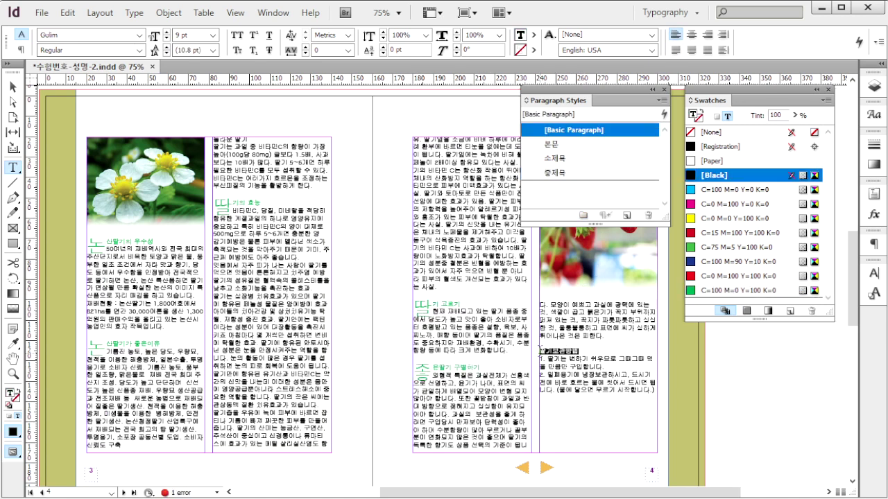
click(586, 173)
click(735, 290)
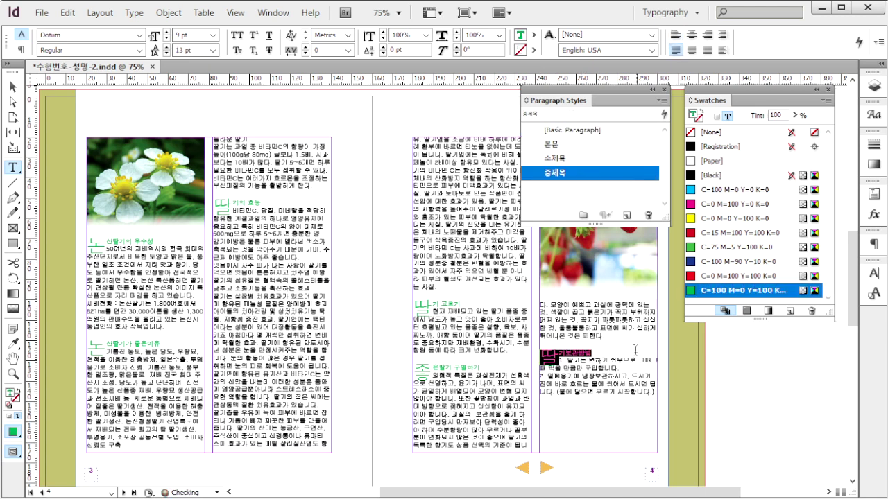
Compare pages 3 to 6 with their reference images and locate the 웰빙딸기요리 introduction in the 1급-13.txt source text.
click(656, 407)
key(alt+Tab)
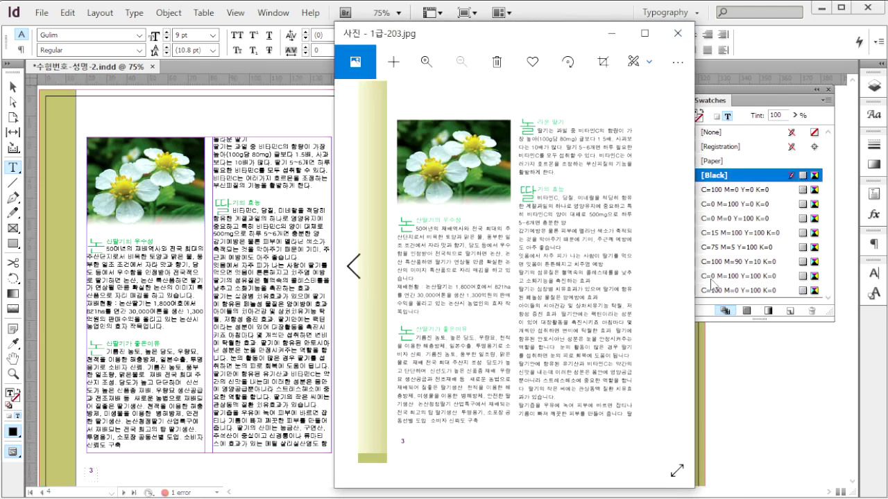
click(675, 267)
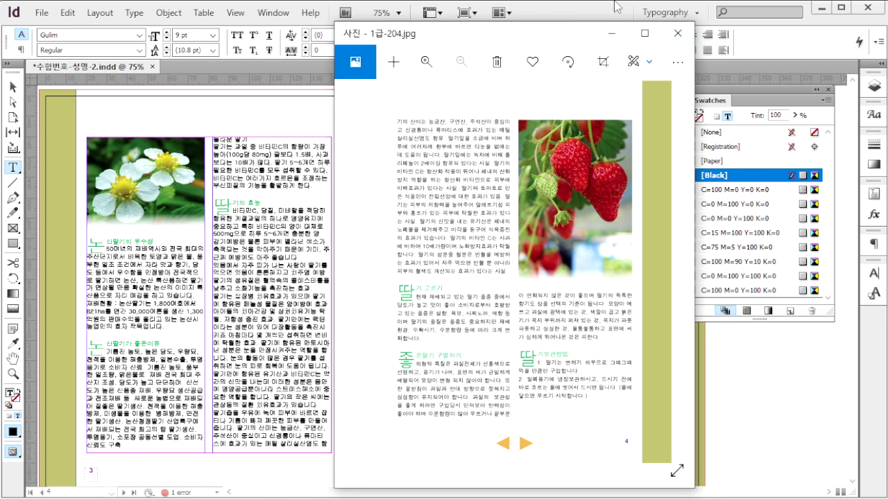
key(alt+Tab)
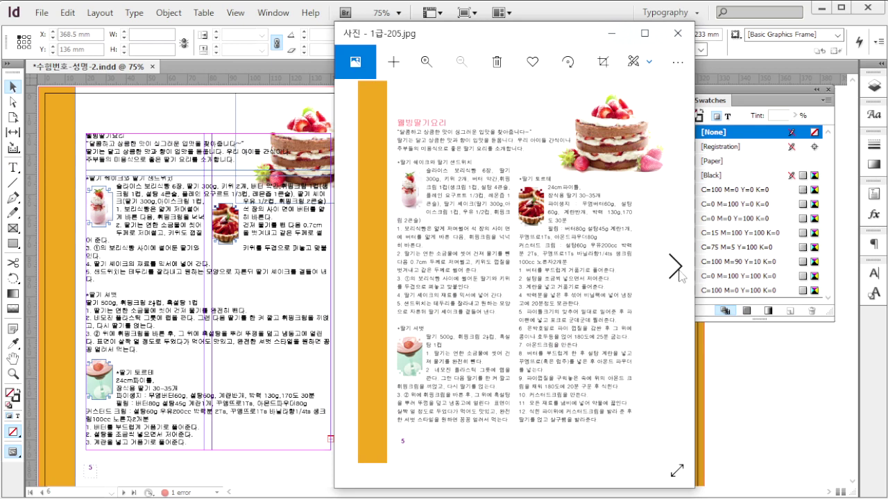
click(675, 269)
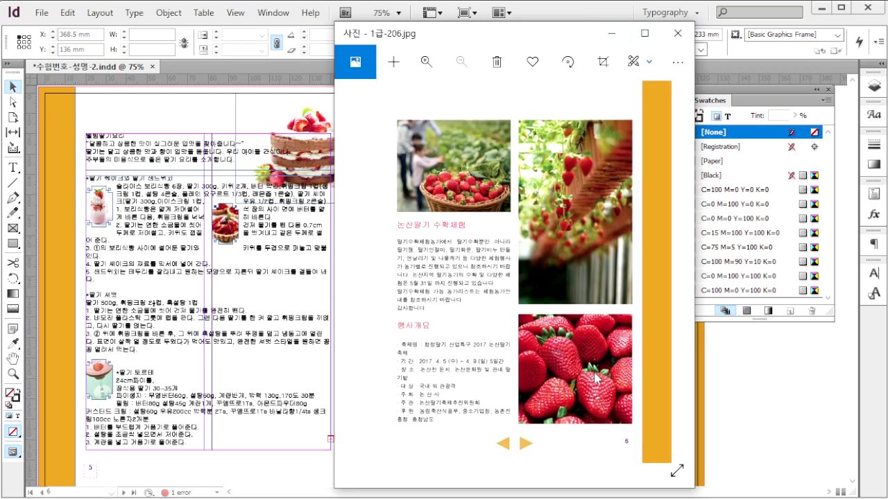
click(355, 269)
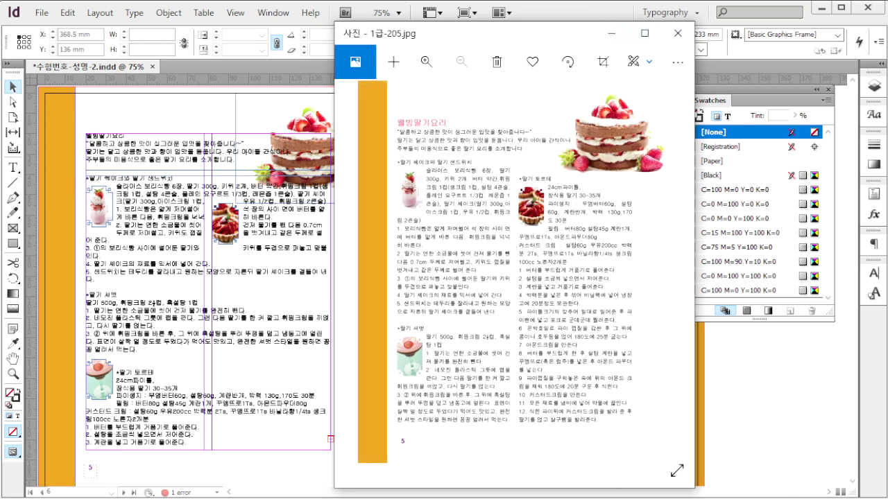
key(alt+Tab)
click(488, 306)
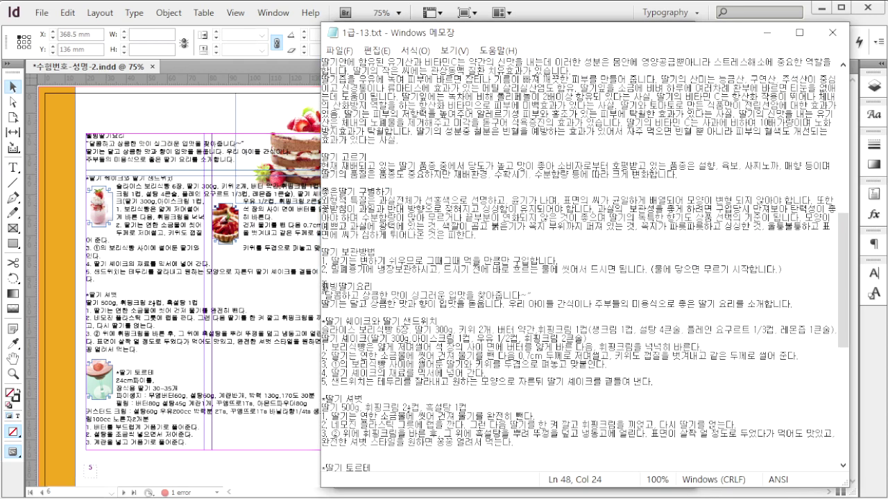
drag(321, 285, 793, 305)
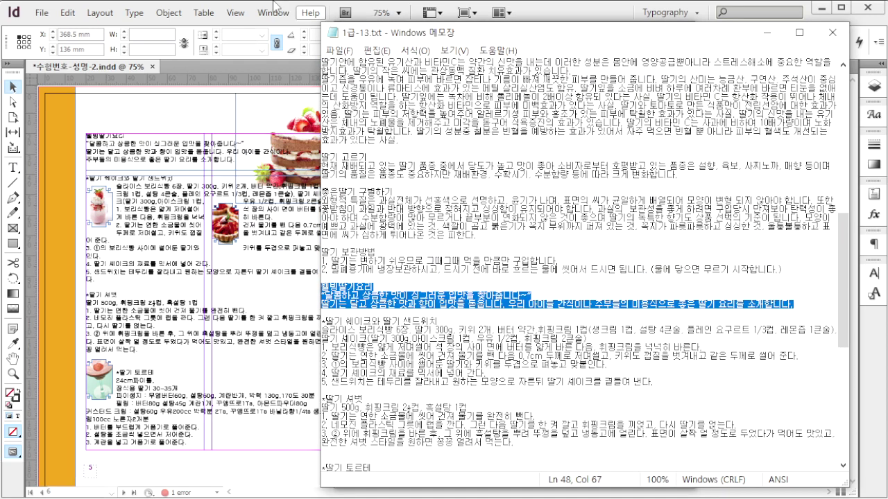
click(561, 14)
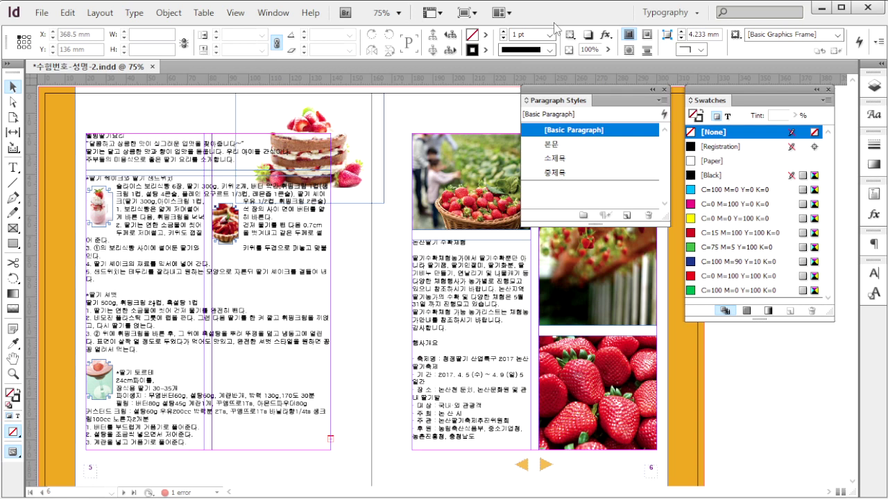
Apply the 본문 paragraph style to the introduction and recipe text frames on page 5 and the text frame on page 6.
click(166, 156)
click(163, 235)
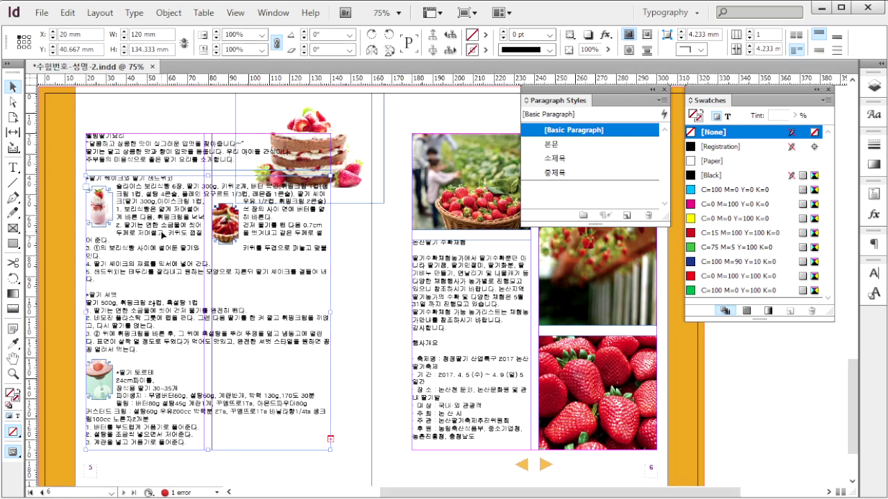
click(142, 163)
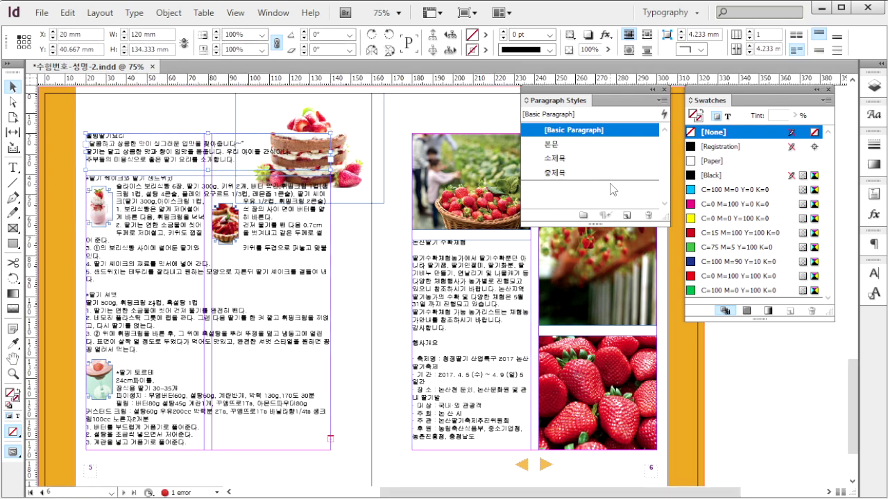
click(587, 146)
click(500, 243)
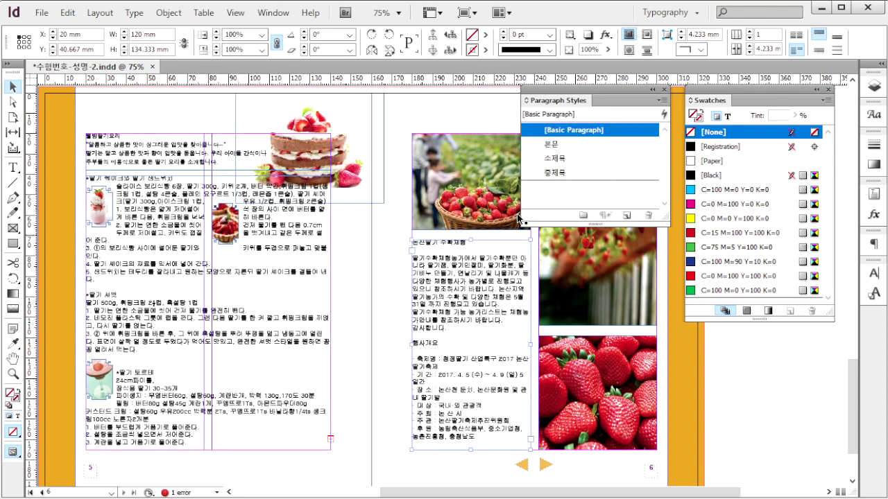
click(584, 147)
click(147, 278)
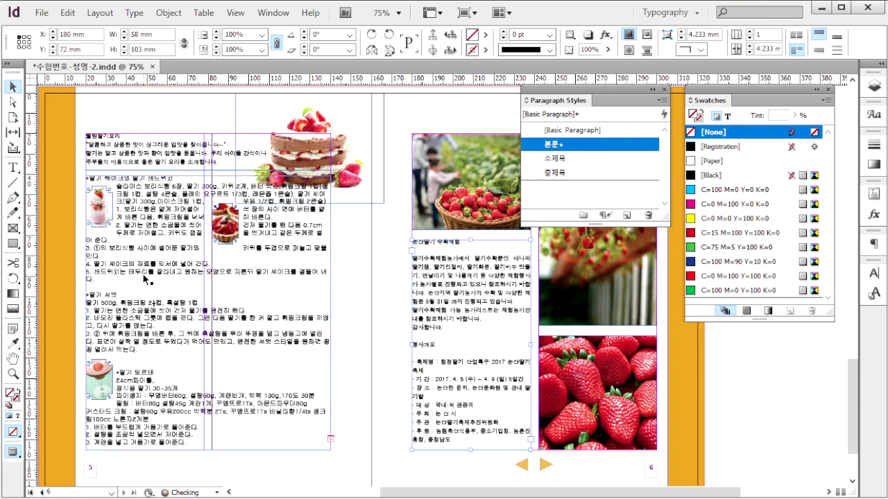
click(573, 145)
Check the page 5 reference image and divide the recipe text frame on page 5 into two columns with a 4 mm gutter.
key(alt+Tab)
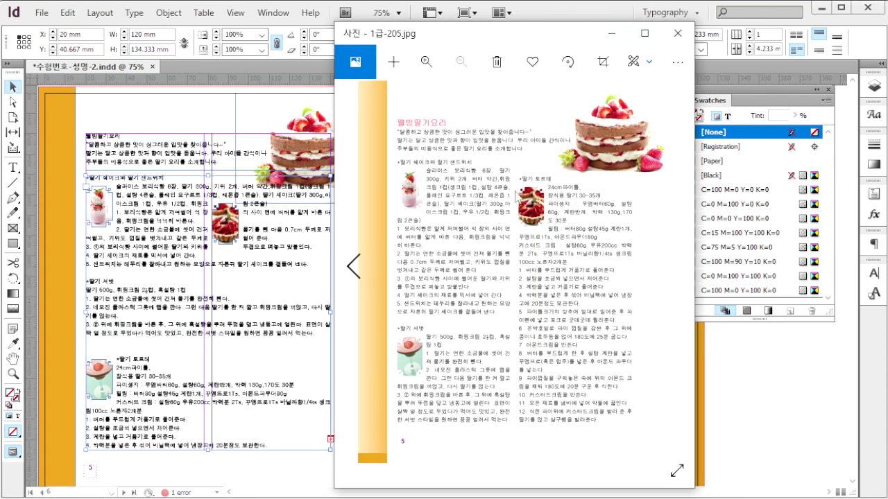
click(173, 305)
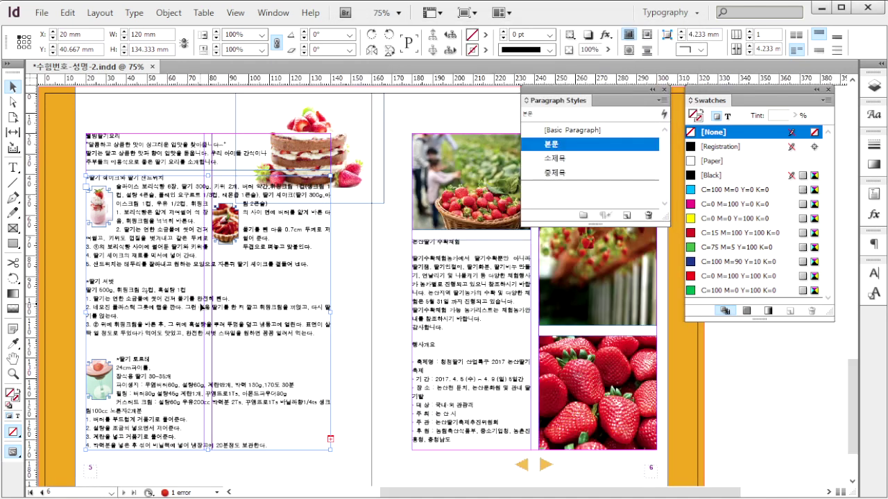
click(750, 31)
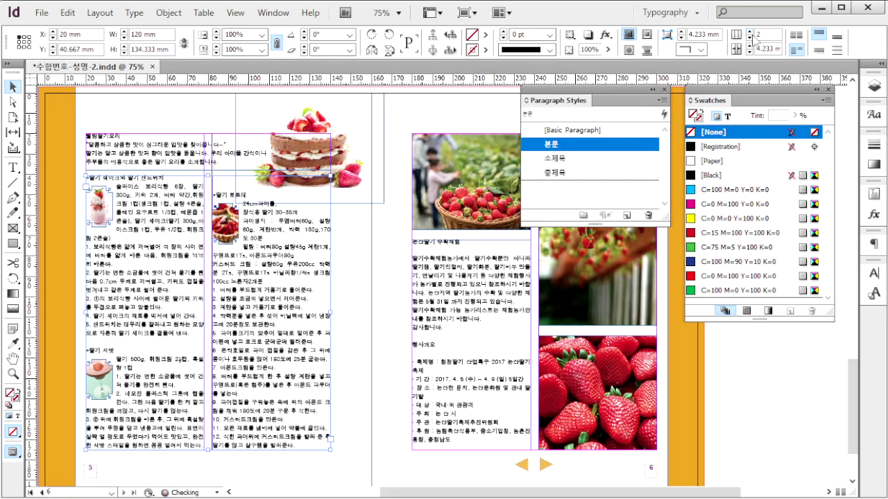
click(750, 52)
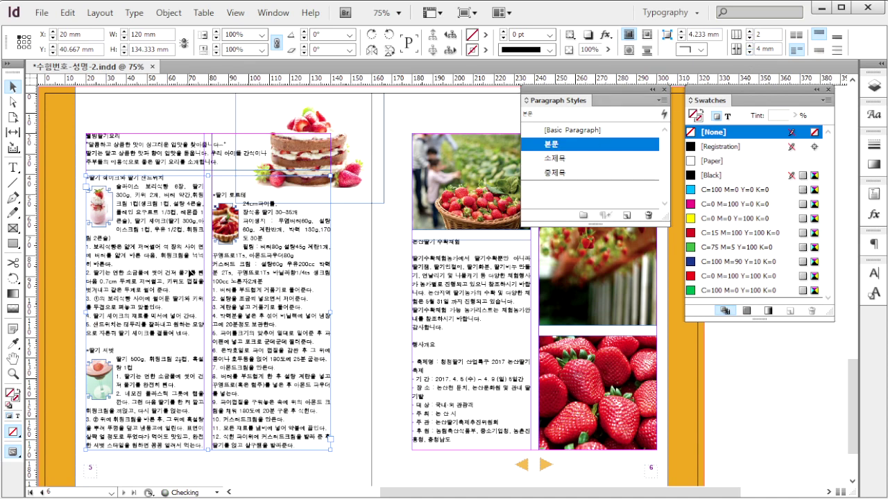
Apply the 소제목 paragraph style to the 웰빙딸기요리 heading on page 5.
click(144, 148)
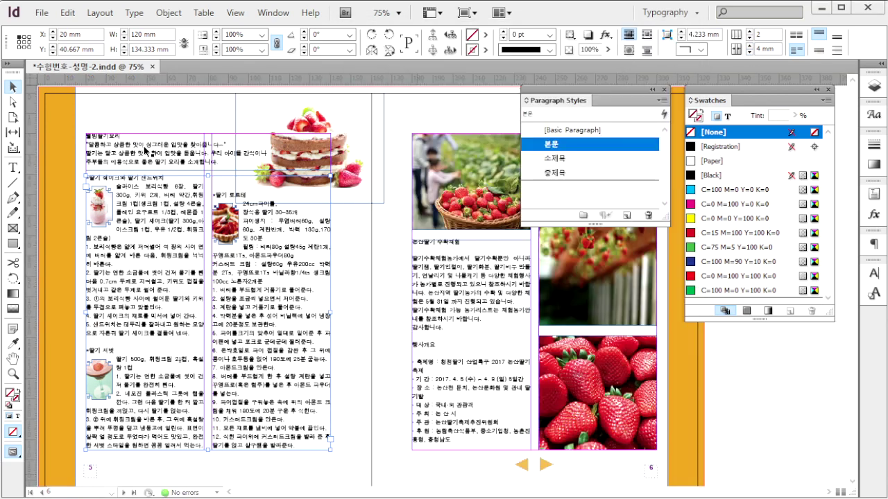
click(14, 168)
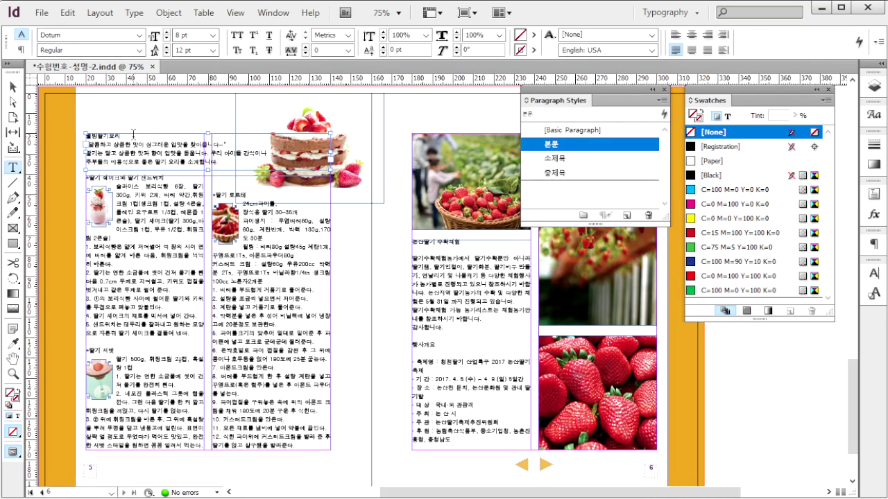
triple_click(129, 133)
click(584, 161)
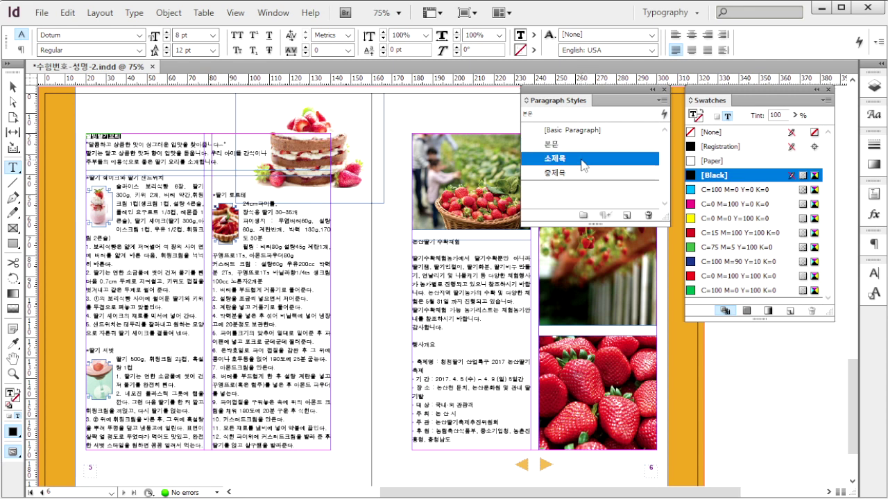
Apply the 소제목 style to the page 6 headings 논산딸기 수확체험 and 행사개요, following the page 6 reference image.
key(alt+Tab)
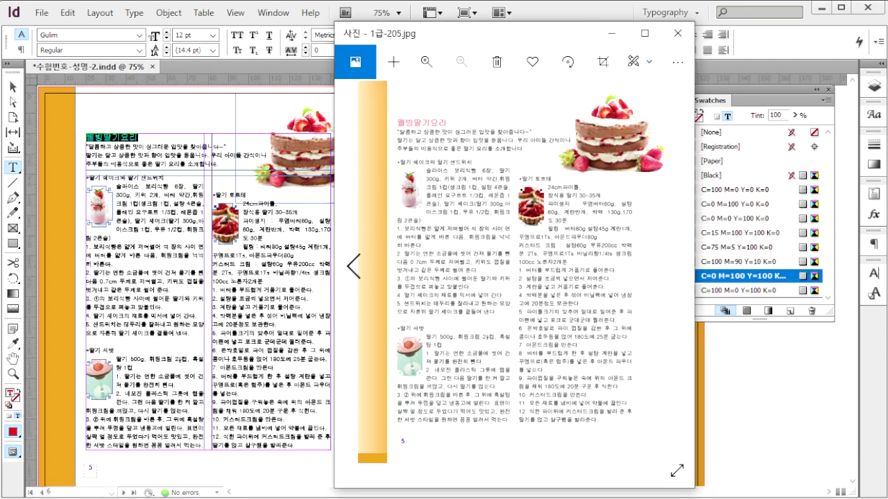
click(677, 266)
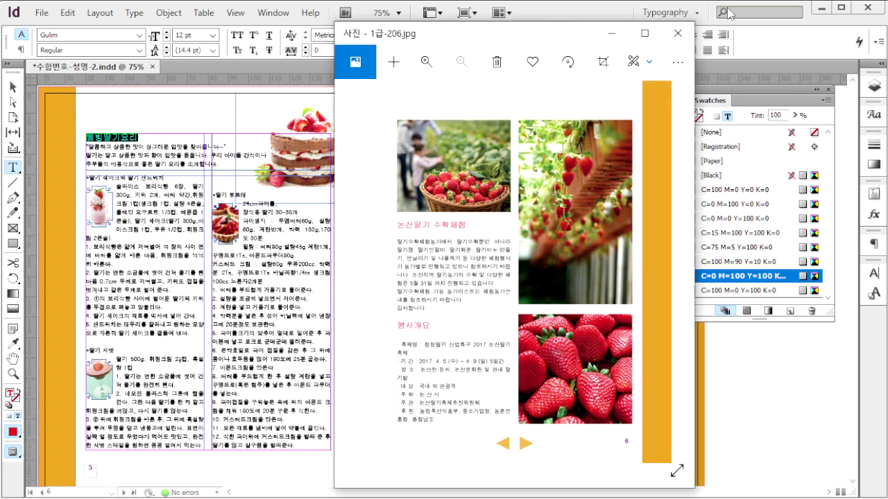
key(alt+Tab)
drag(463, 242, 412, 243)
click(558, 163)
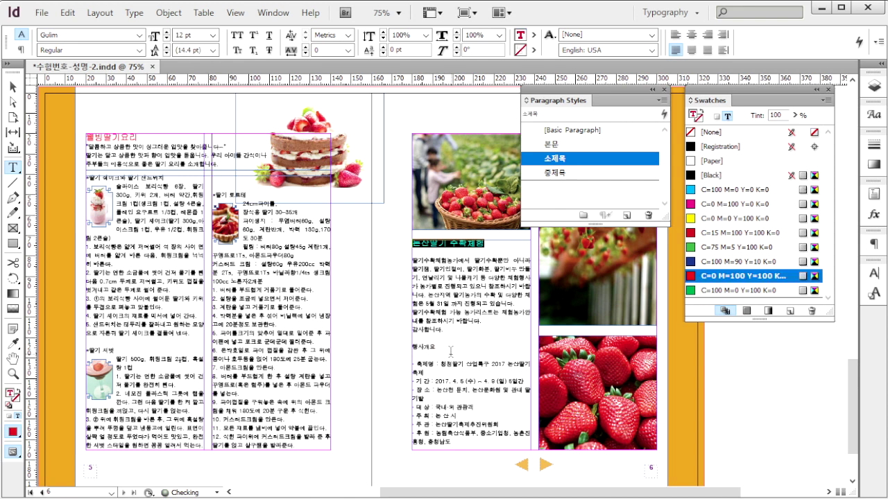
drag(437, 347, 412, 347)
click(559, 159)
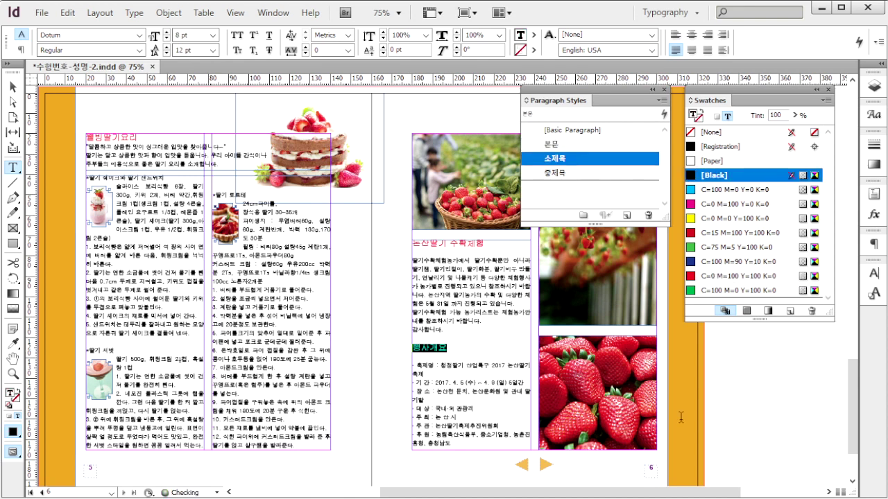
key(alt+Tab)
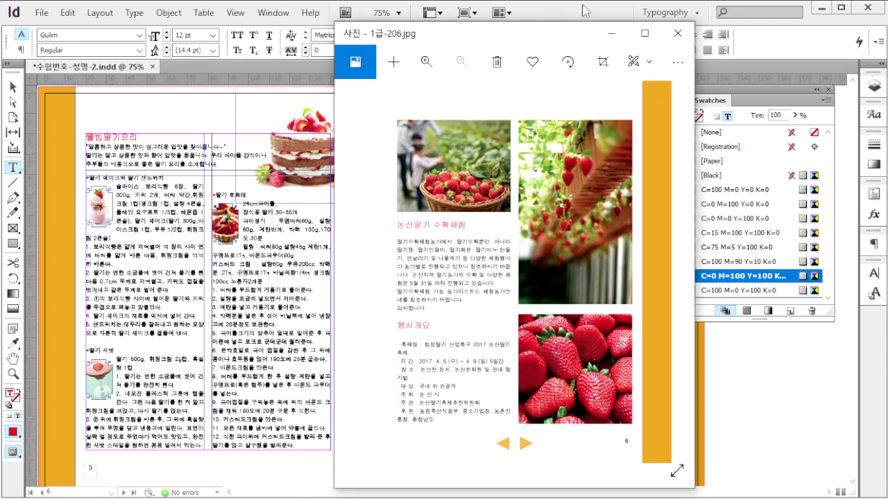
key(alt+Tab)
click(470, 346)
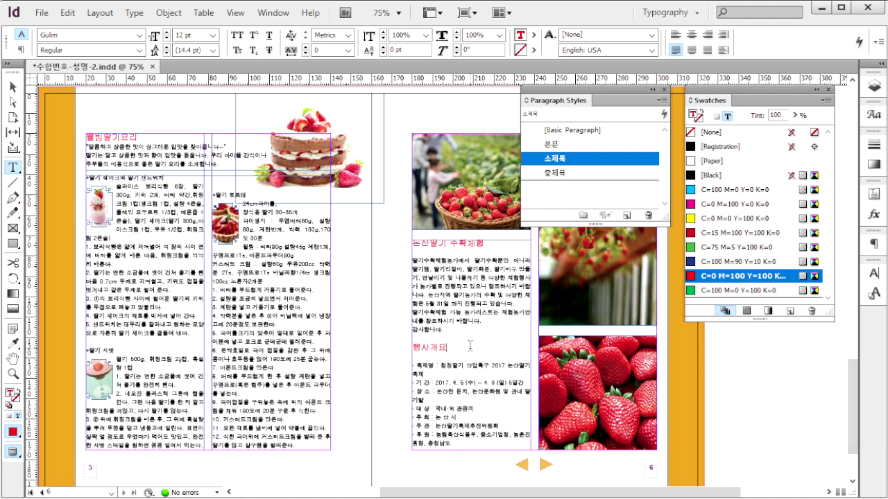
Save the finished document and start an EPUB export named 수험번호-성명-2 in the GTQ folder.
ctrl+click(795, 417)
key(ctrl+s)
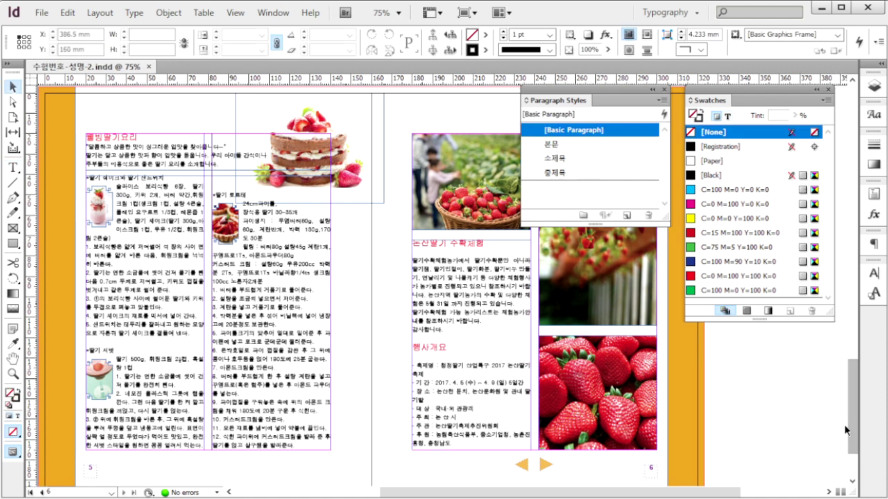
key(ctrl+e)
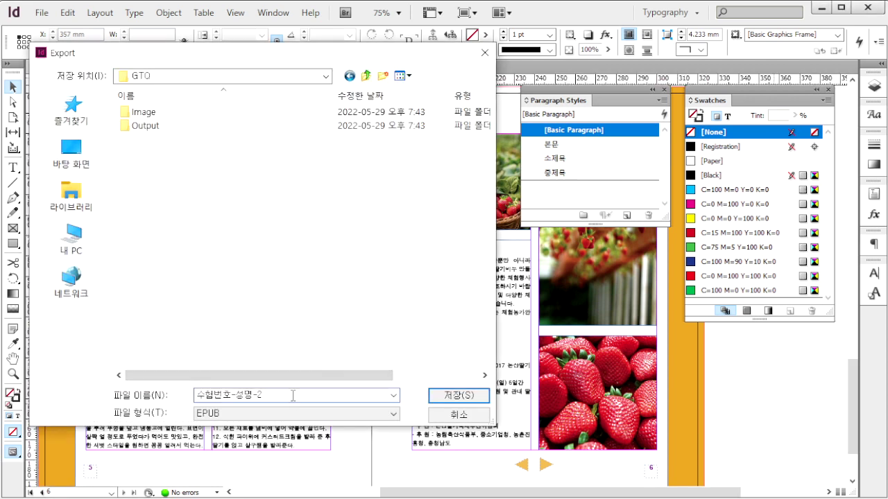
click(473, 389)
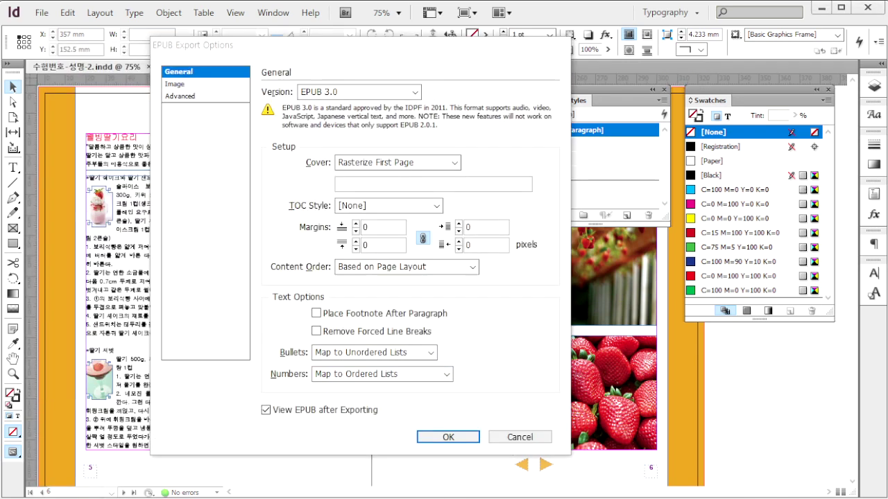
Export the publication as EPUB 3.0 with the first page rasterized as the cover.
click(412, 92)
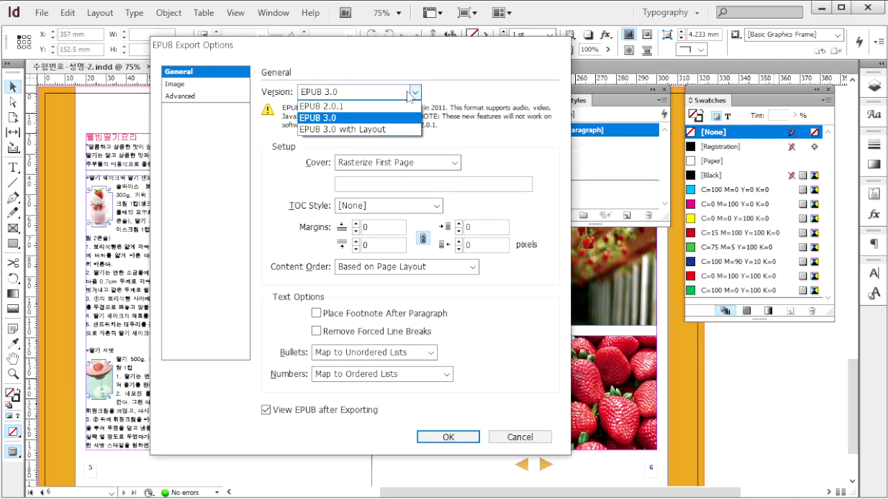
click(362, 118)
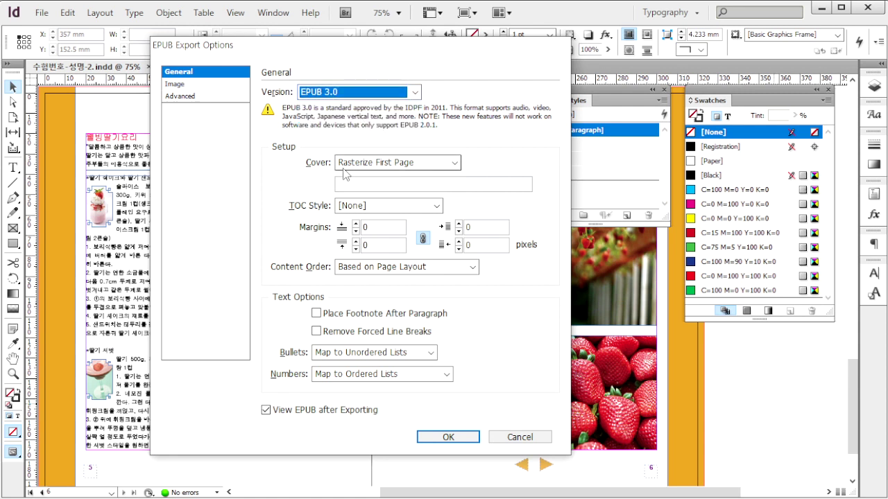
click(423, 163)
click(419, 180)
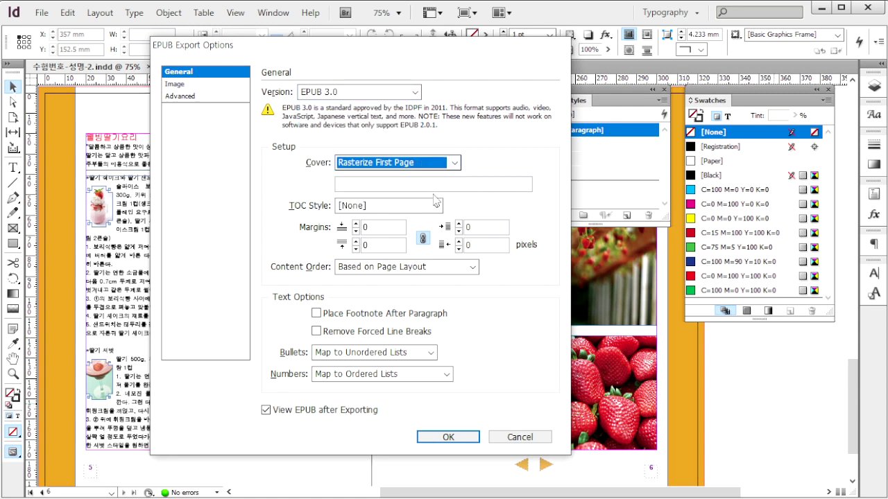
click(448, 437)
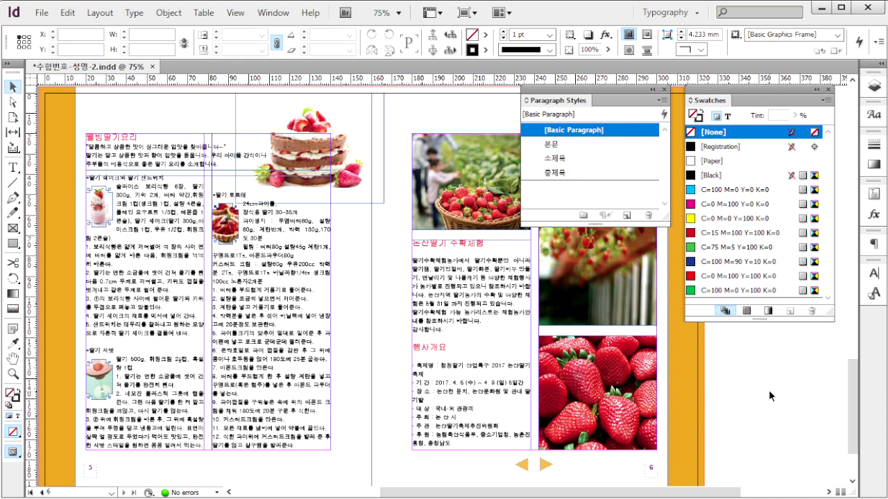
Close the publication and create a two-page 210 × 280 mm document with three columns, 5 mm gutter, 15/20/10/10 mm margins and 3 mm bleed.
key(ctrl+w)
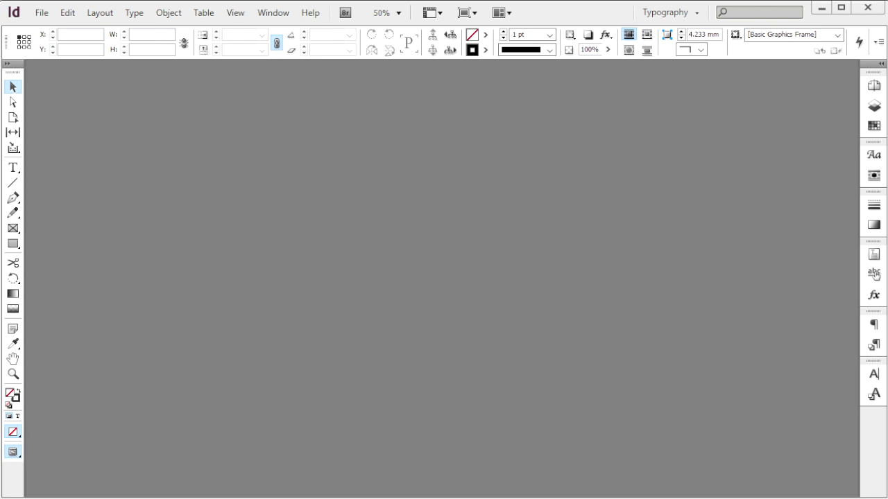
key(ctrl+n)
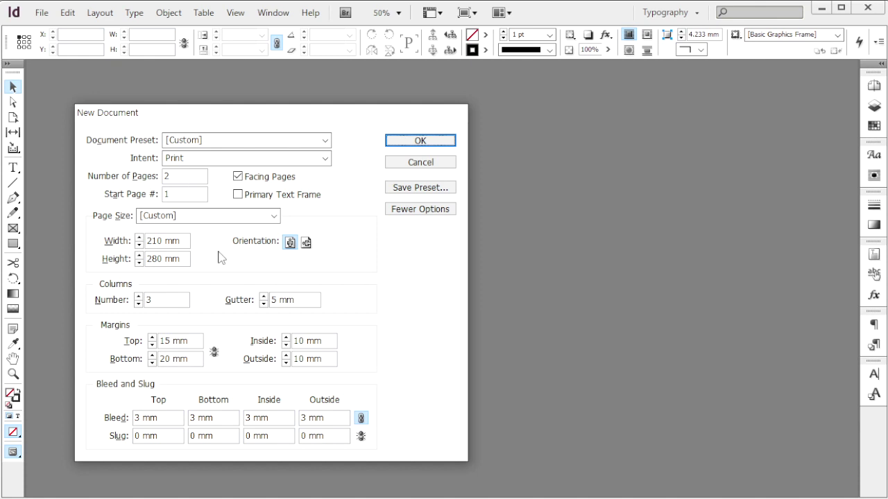
key(Return)
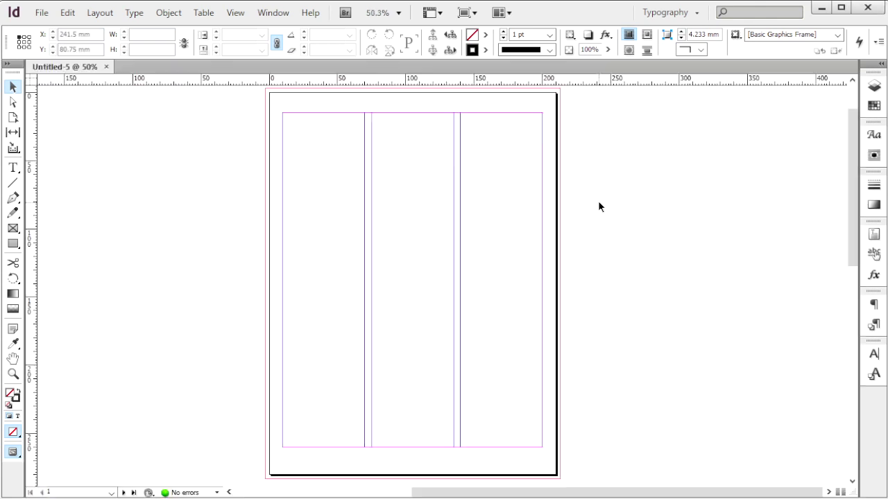
Disallow document page shuffling to join pages 1 and 2 into one facing spread, and save the document as 수험번호-성명-3 in the GTQ folder.
key(F12)
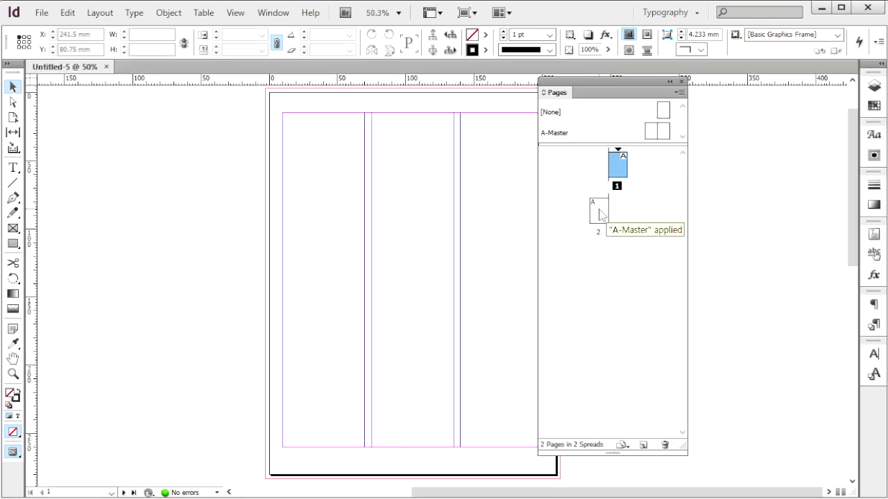
right_click(599, 215)
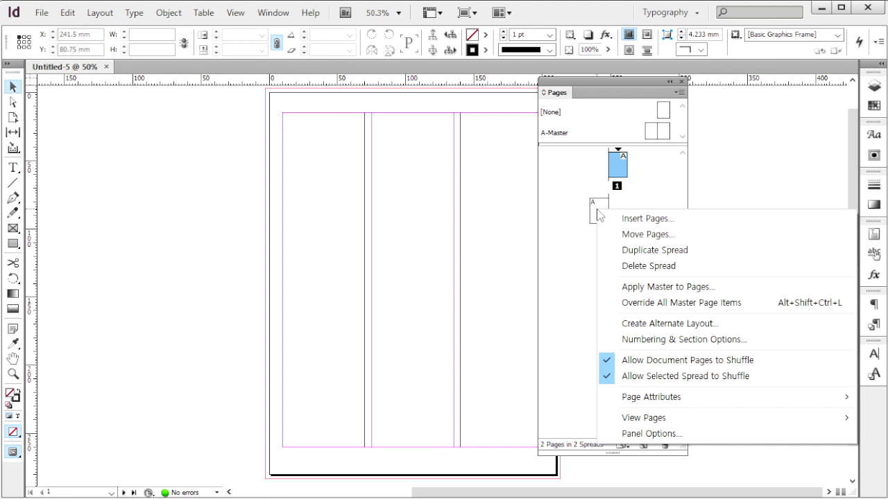
click(636, 359)
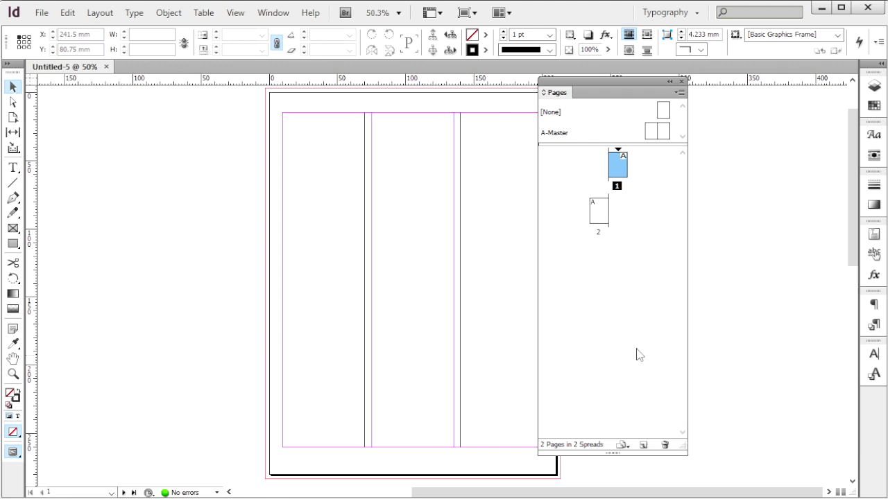
drag(603, 217, 607, 187)
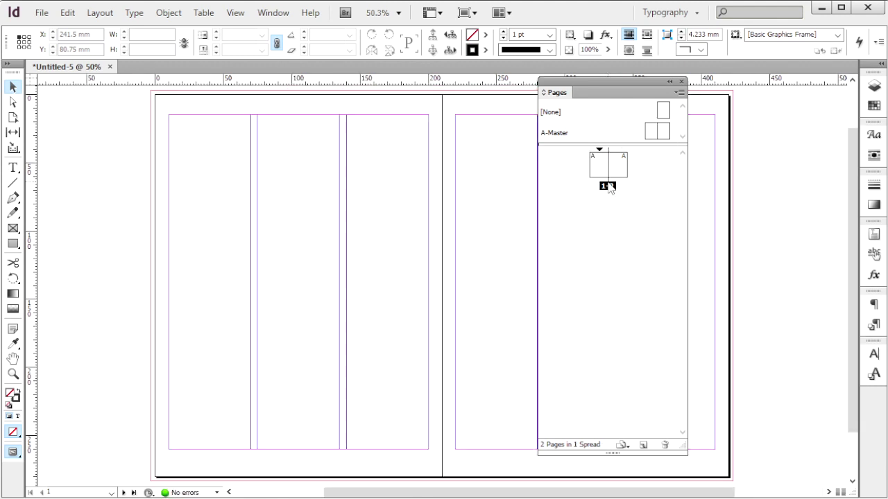
key(ctrl+s)
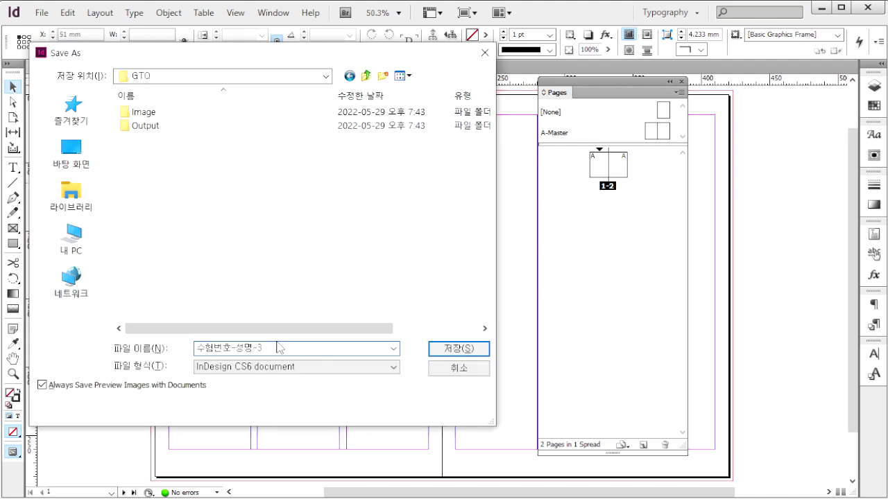
click(459, 349)
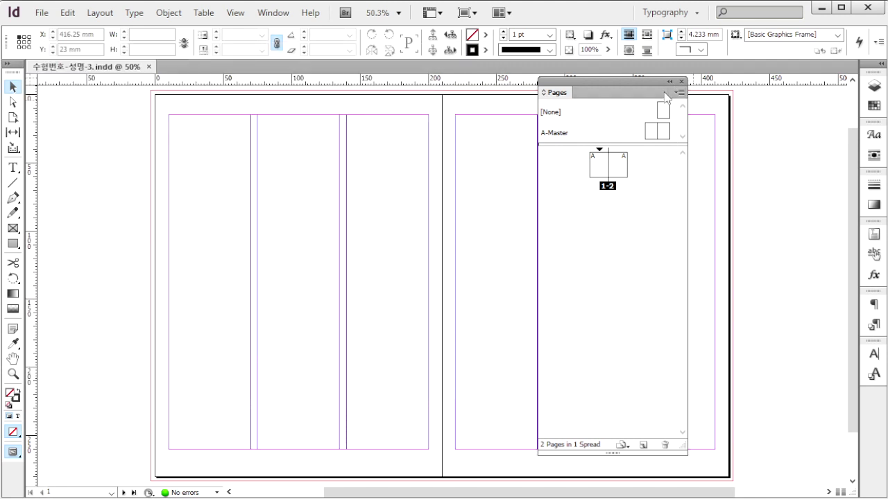
Create a two-page 210 × 280 mm B-Master based on no master and apply it to pages 1 and 2.
click(679, 93)
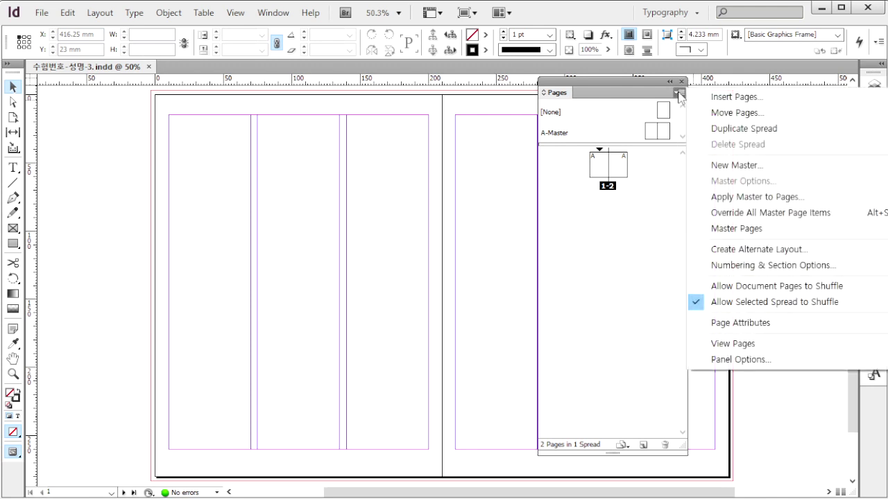
click(725, 167)
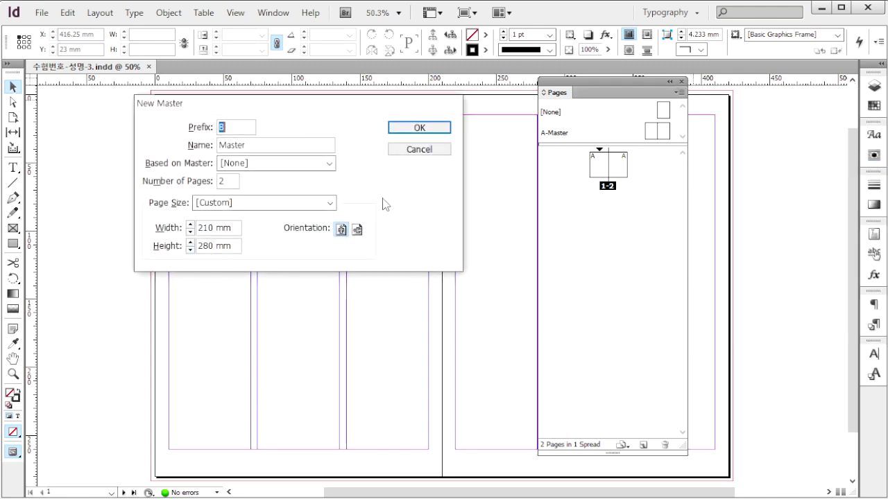
click(420, 128)
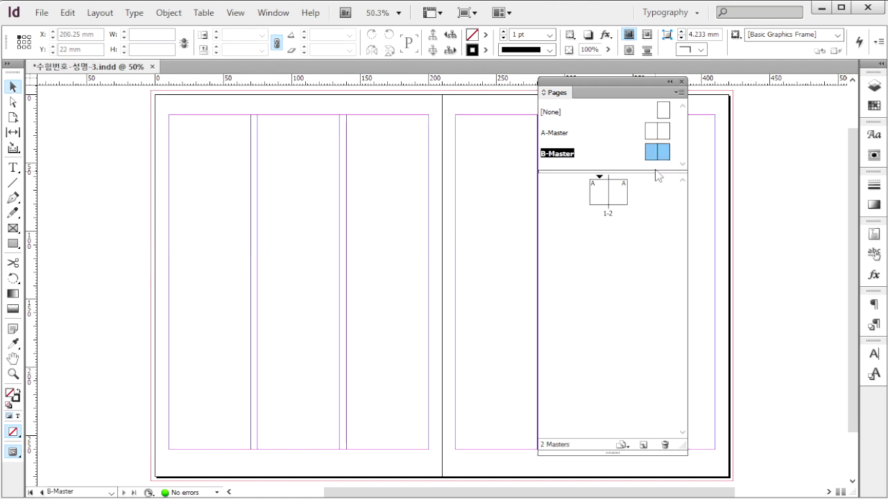
drag(653, 153, 598, 189)
drag(663, 153, 619, 190)
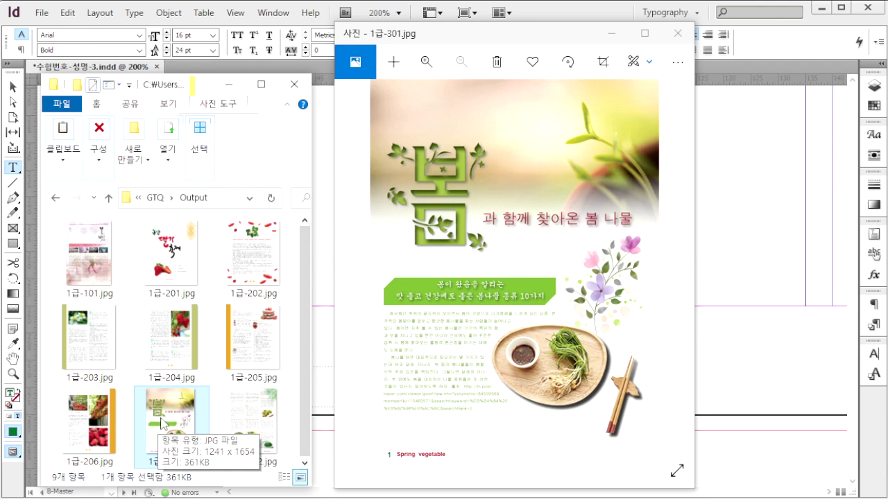
Insert a centred automatic page number in the left B-Master footer, in Arial Bold 16 pt with 24 pt leading, coloured C100 M0 Y100 K40.
click(314, 363)
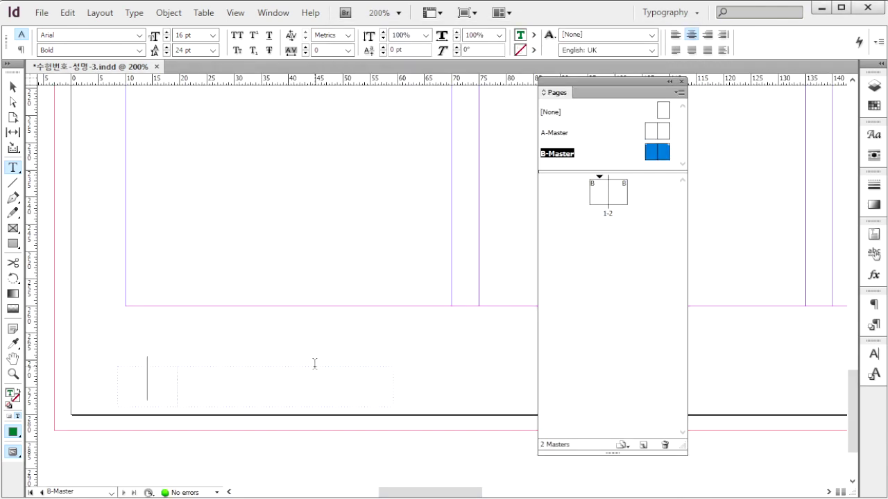
click(305, 331)
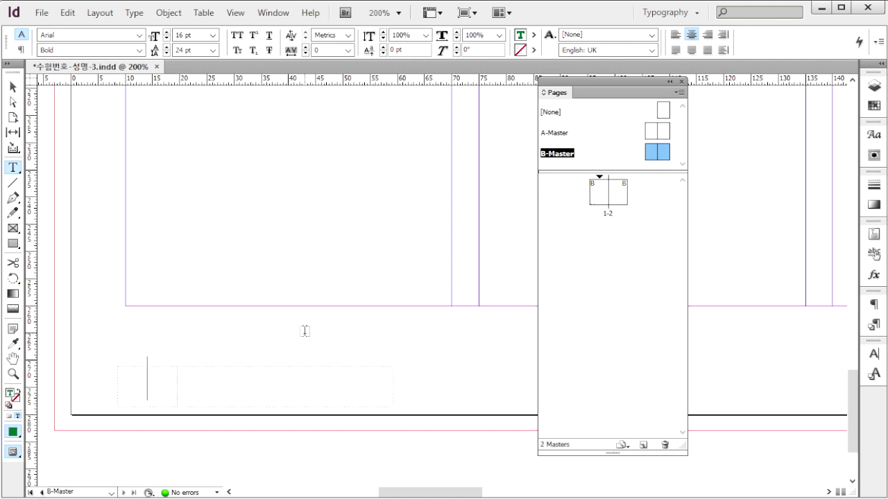
click(68, 36)
click(64, 49)
click(199, 35)
key(F6)
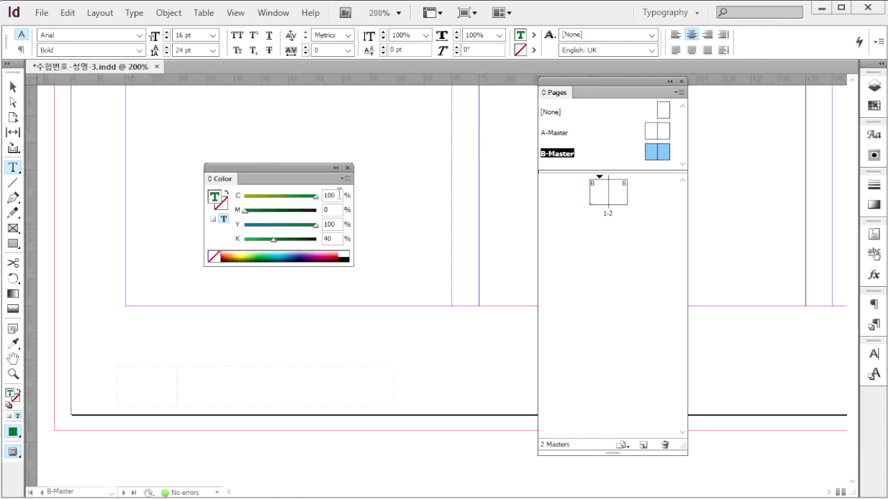
click(340, 193)
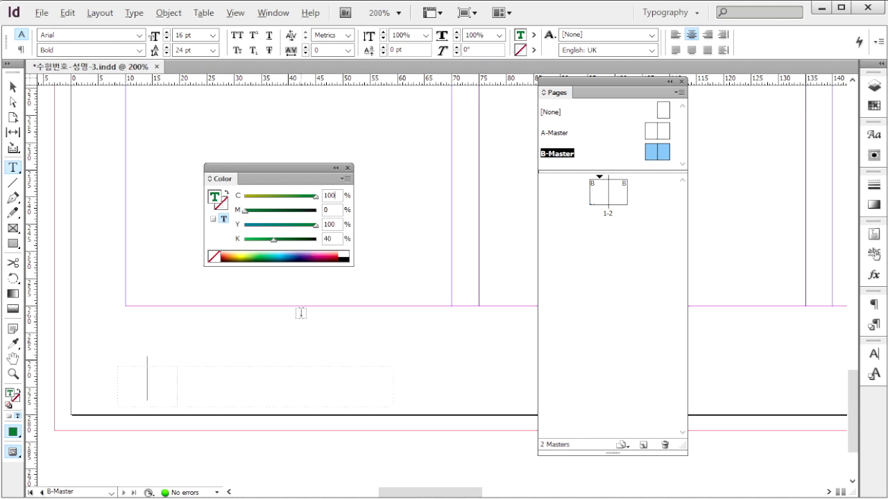
text(B)
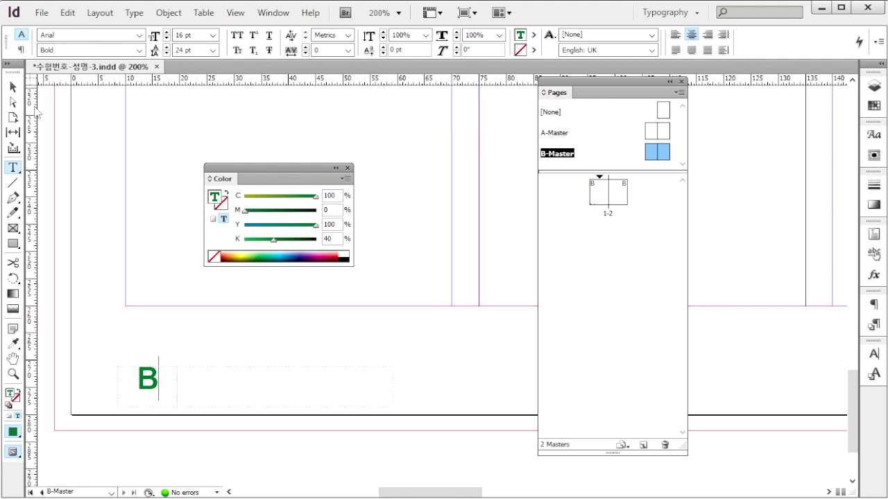
key(Escape)
Add the footer text Spring vegetable beside the page number in Arial Bold 12 pt, coloured C30 M100 Y100 K0.
click(13, 168)
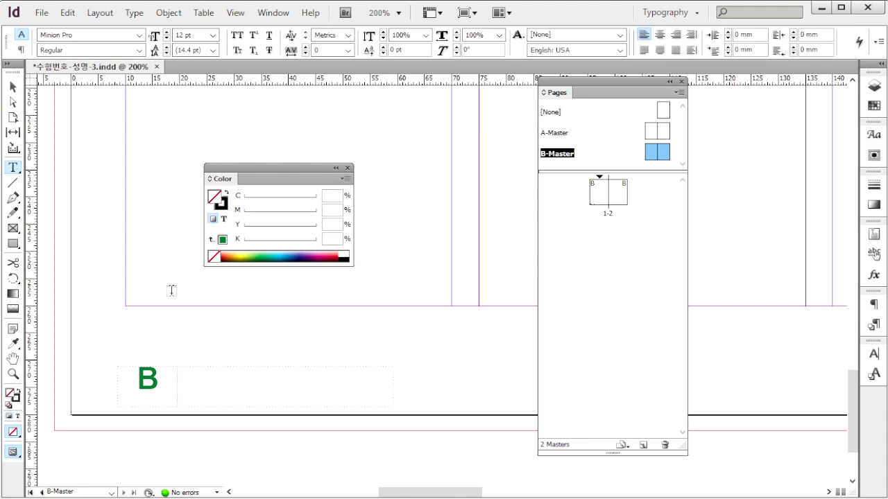
click(244, 376)
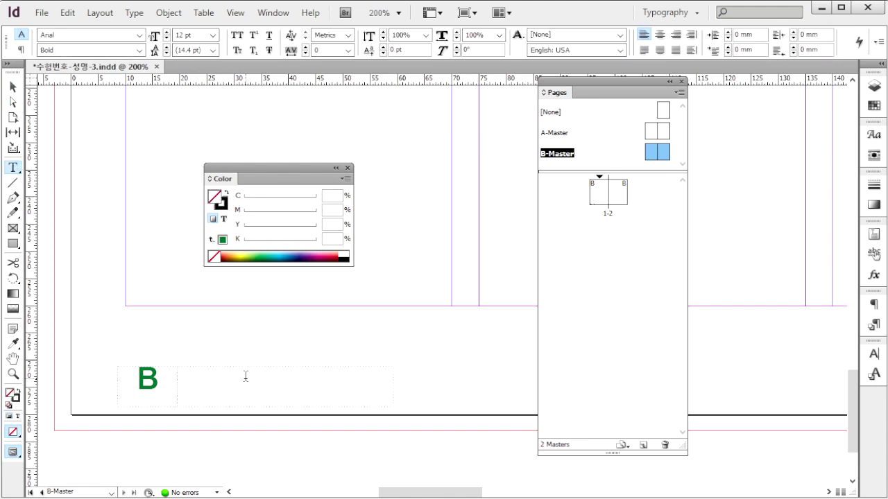
click(344, 179)
click(389, 219)
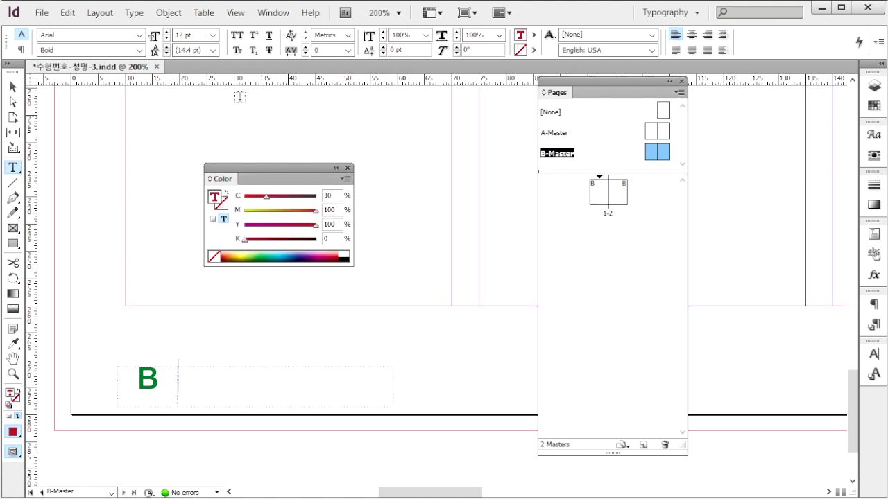
click(22, 37)
key(Tab)
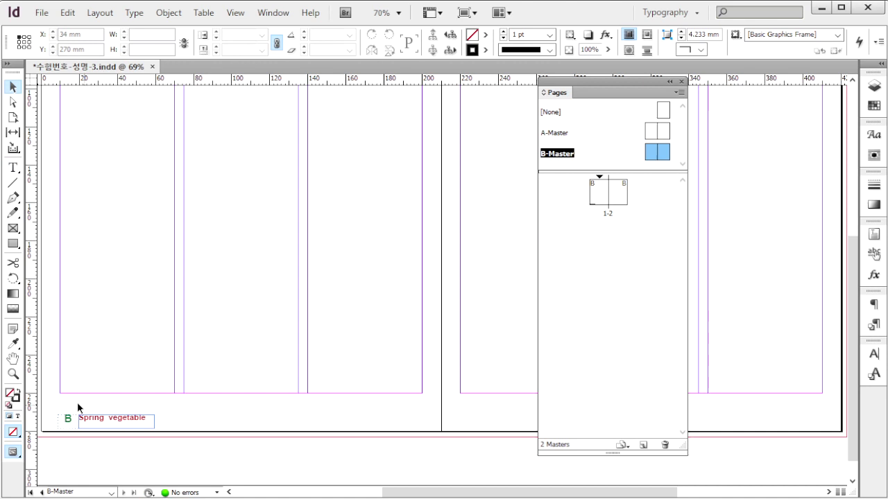
Copy the footer to the right B-Master page, mirror it with the page number outermost, and reword the text as right-aligned Spring greens.
click(54, 396)
drag(49, 399, 181, 450)
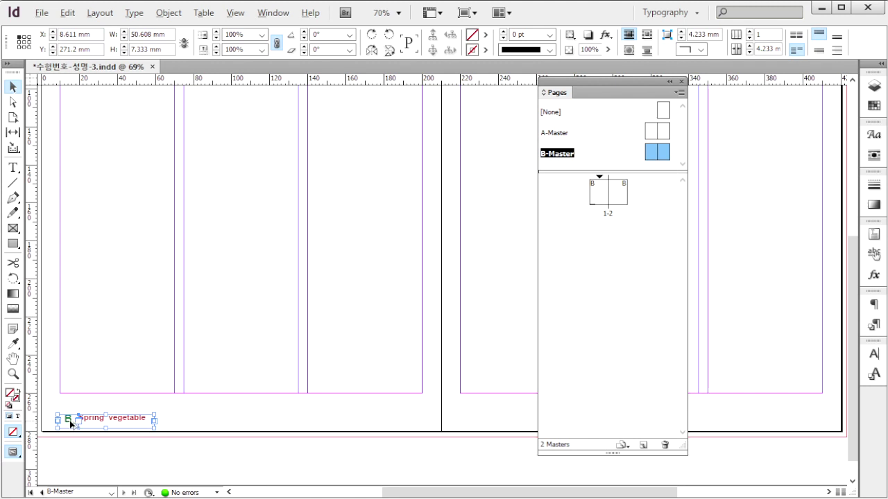
drag(69, 422, 738, 438)
click(675, 269)
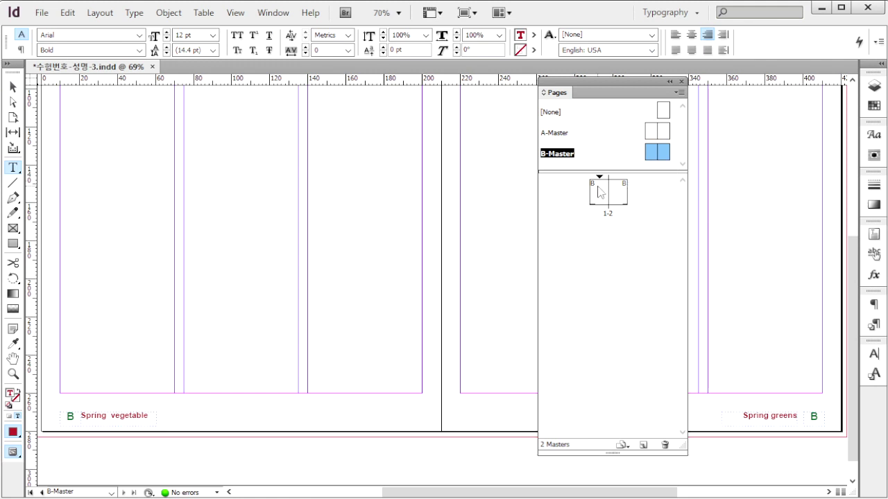
Place 1급-15.jpg at the bleed corner of page 1 in a 213 × 123.5 mm frame and apply a 50 mm bottom directional feather.
double_click(597, 196)
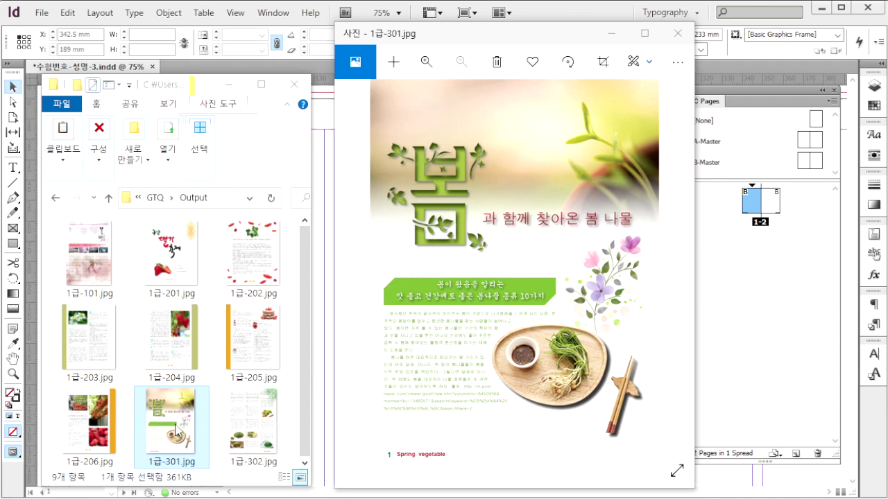
click(770, 327)
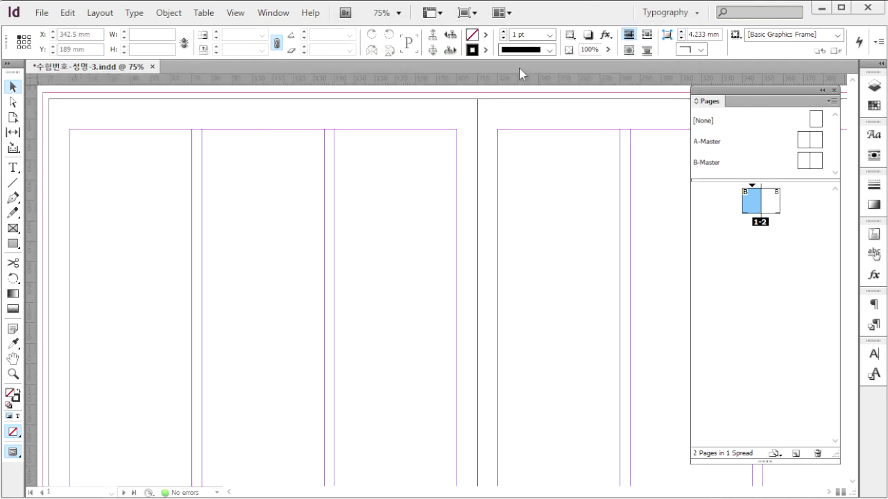
key(ctrl+d)
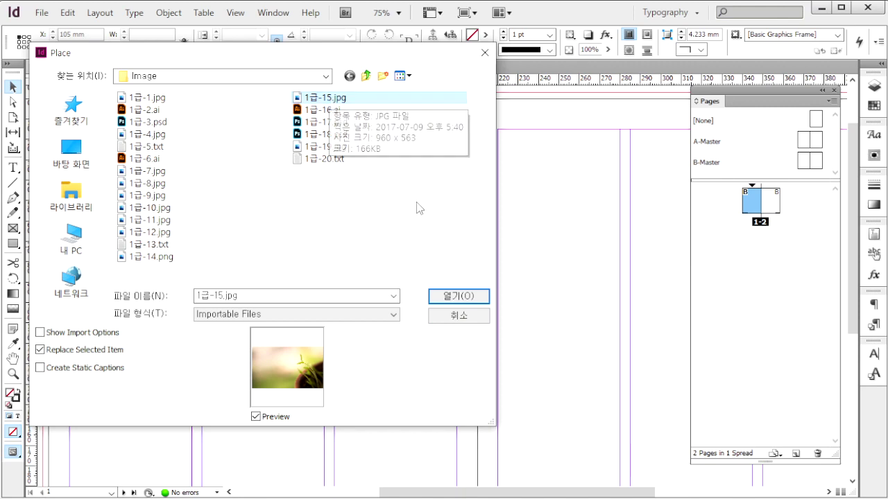
click(459, 296)
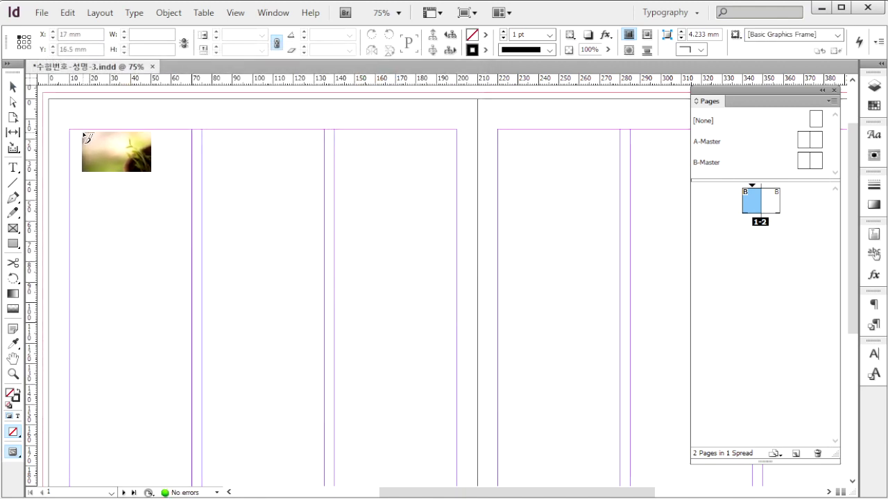
drag(44, 95, 475, 402)
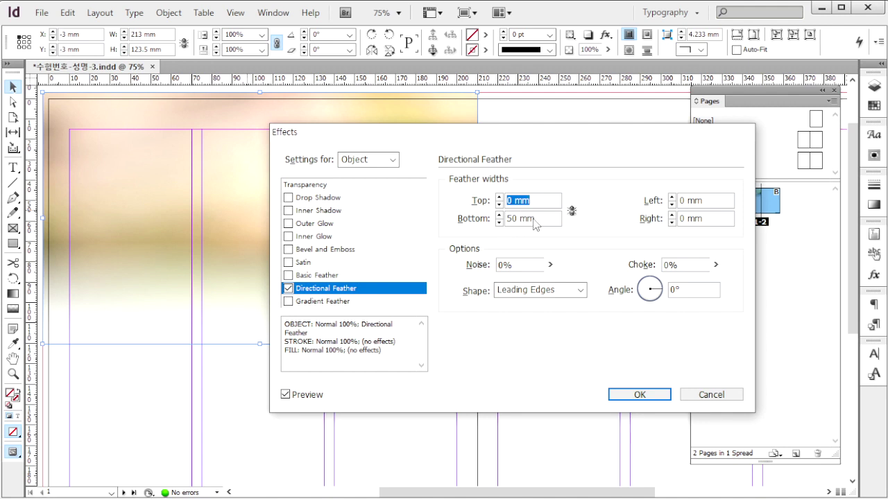
key(Tab)
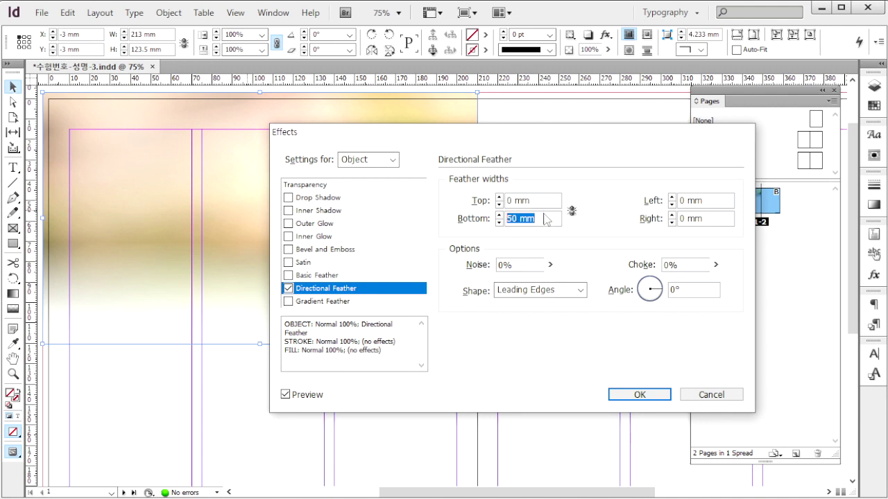
click(639, 394)
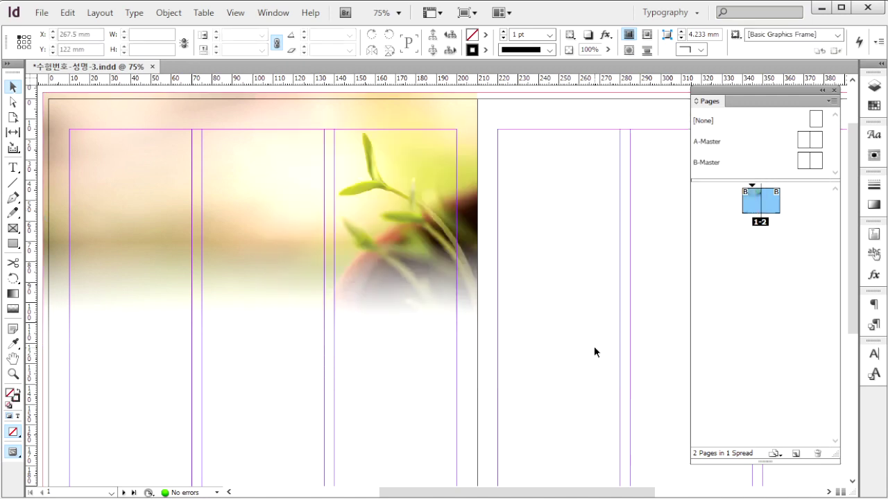
Place the 봄 title artwork 1급-16.ai at X 12 mm, Y 30.5 mm on page 1, about 70 × 76 mm, with a drop shadow.
key(ctrl+d)
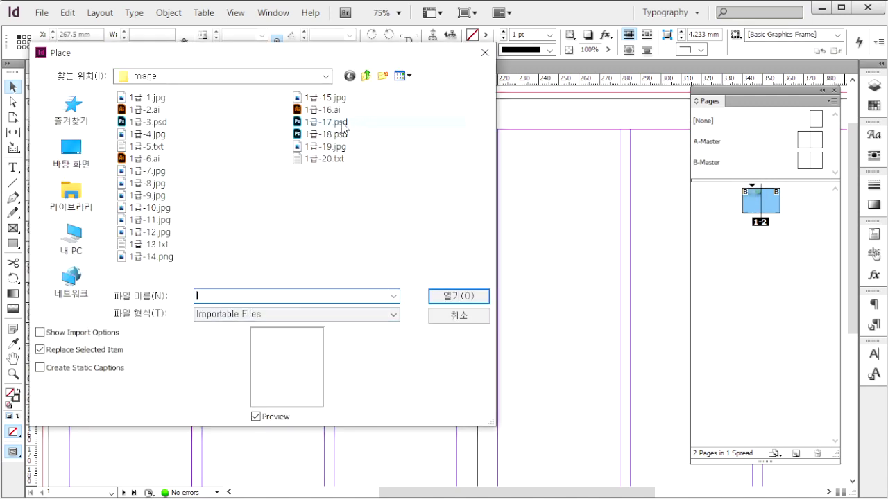
click(325, 109)
click(459, 296)
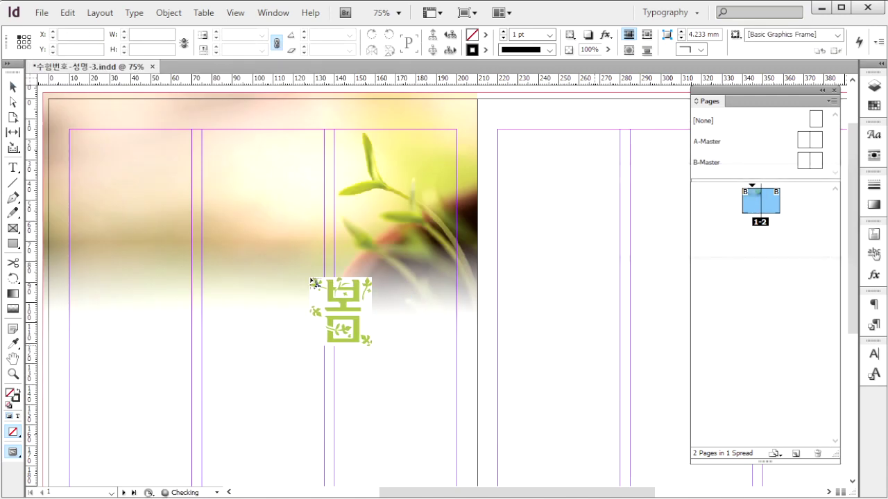
click(75, 164)
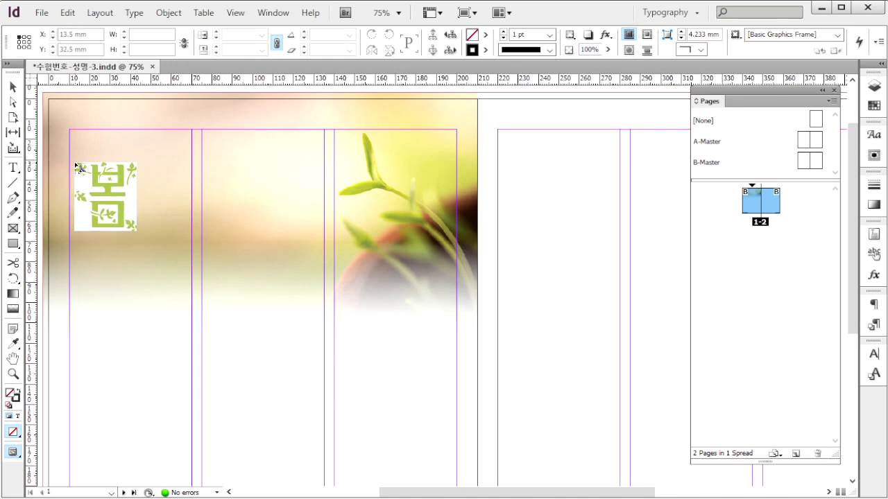
drag(76, 166, 166, 293)
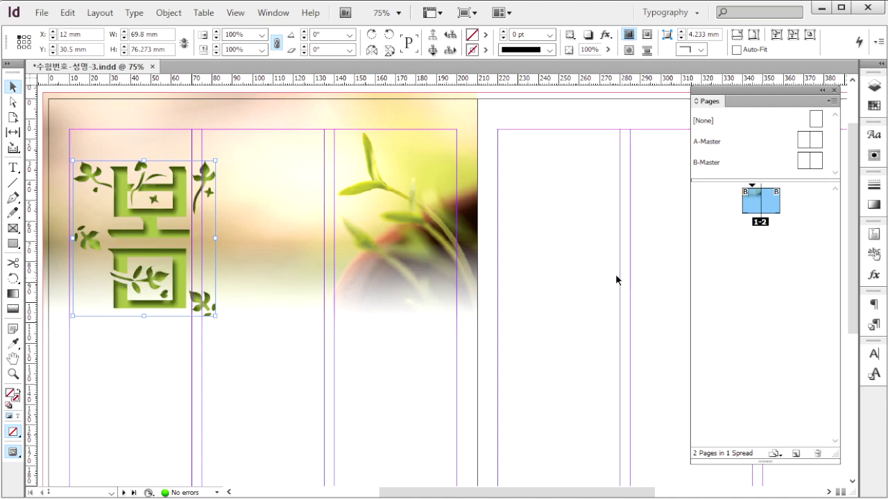
click(504, 236)
Place 1급-14.png in the third column of page 1, directly below the header photo, spanning the column width.
key(ctrl+d)
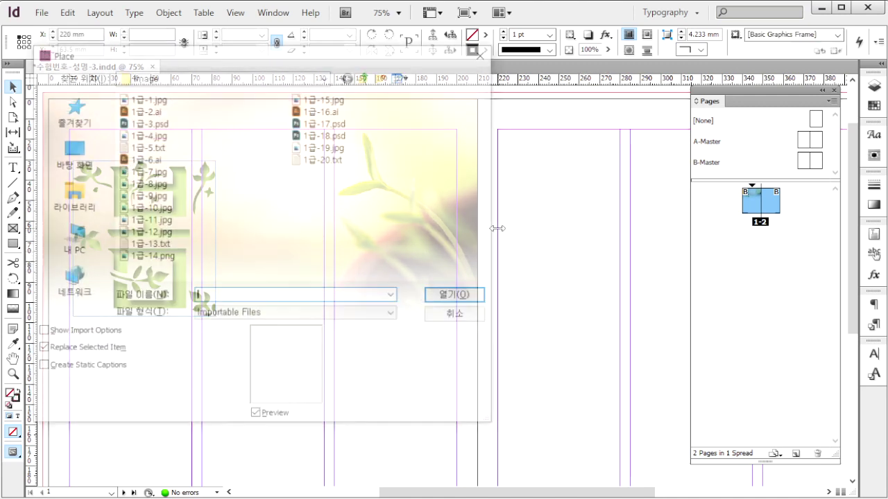
click(159, 256)
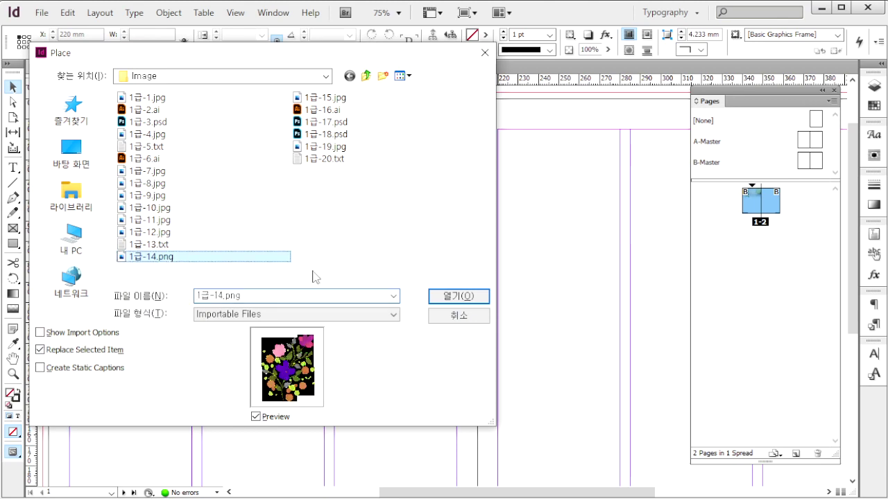
click(456, 296)
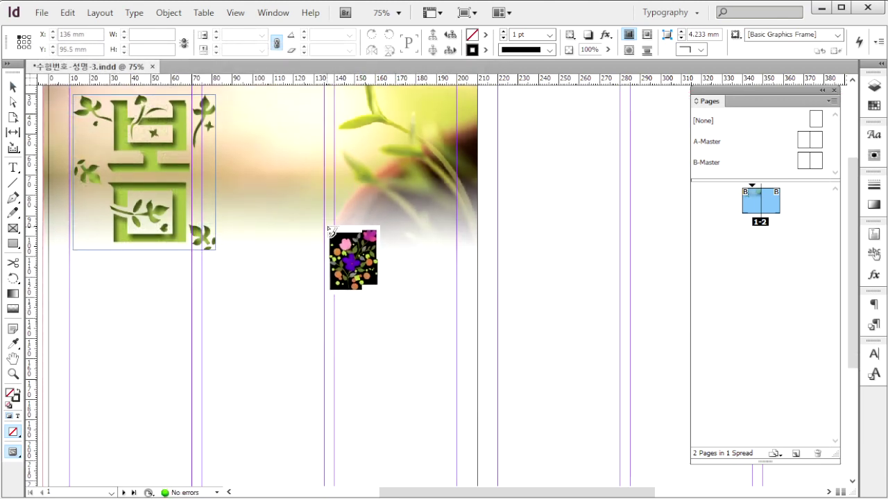
drag(334, 229, 424, 345)
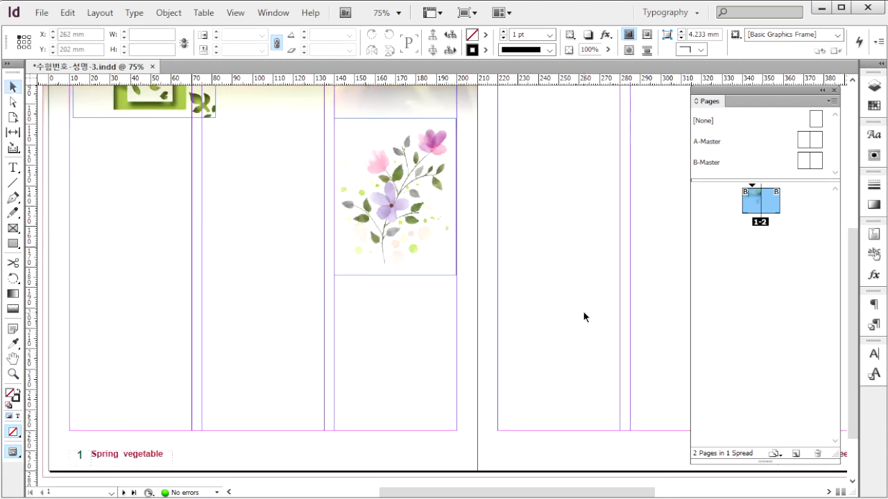
Place 1급-17.psd on the lower half of page 1 at about X 83.5 mm, Y 168 mm, at its original size.
key(ctrl+d)
click(331, 124)
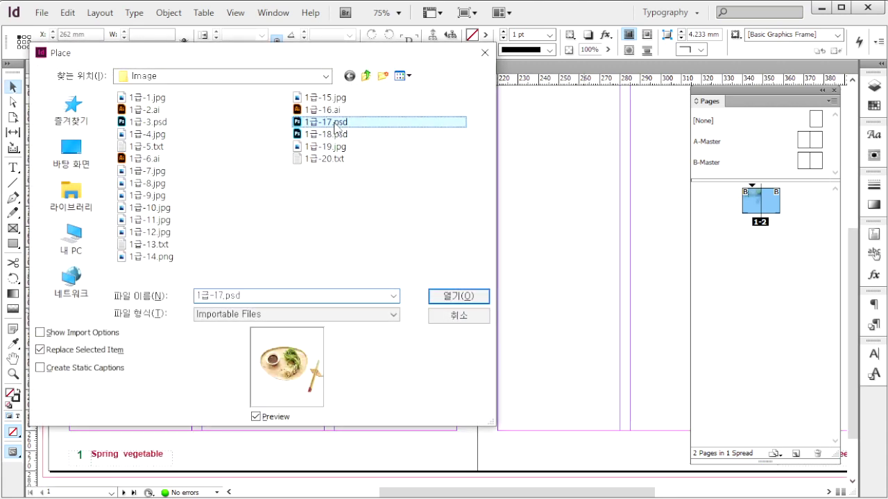
click(461, 294)
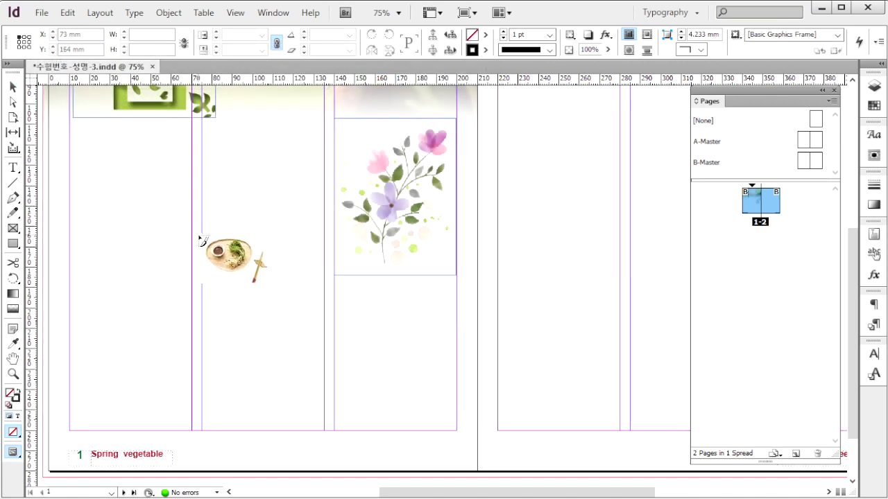
click(218, 243)
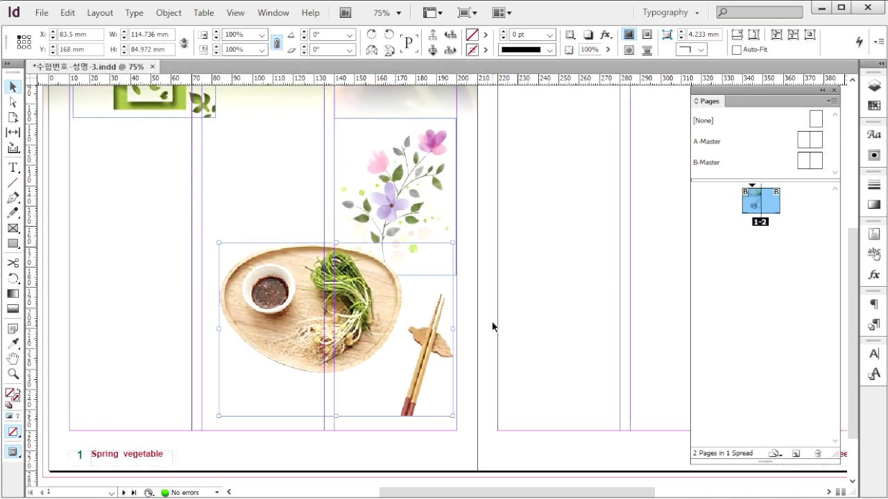
Clip the wooden plate image with its Photoshop path Path1, keeping the inset frame at 0 mm.
click(168, 12)
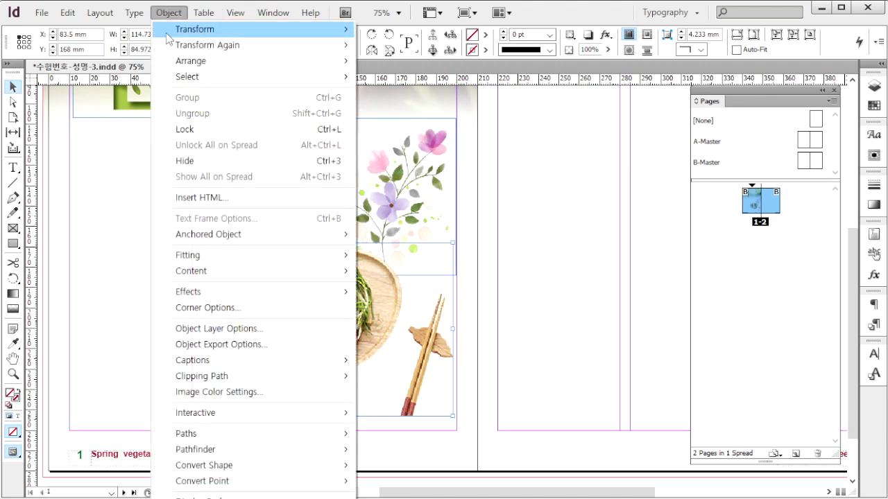
mouse_move(305, 380)
click(342, 377)
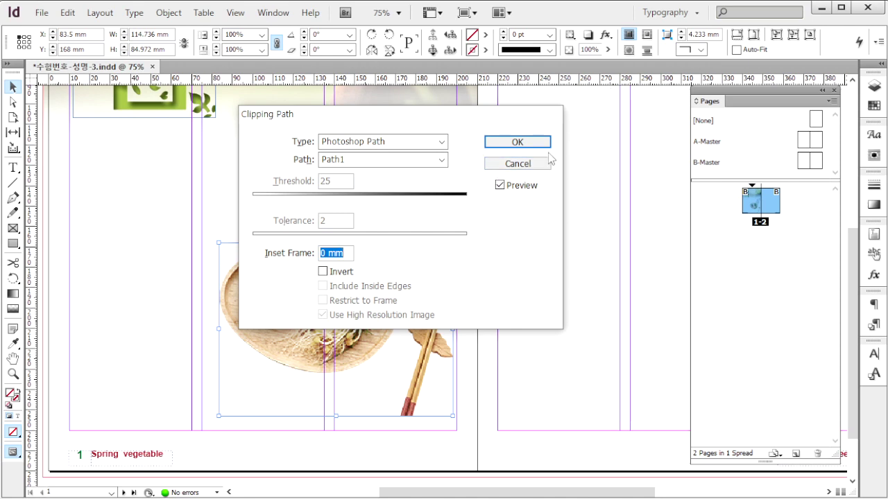
click(522, 143)
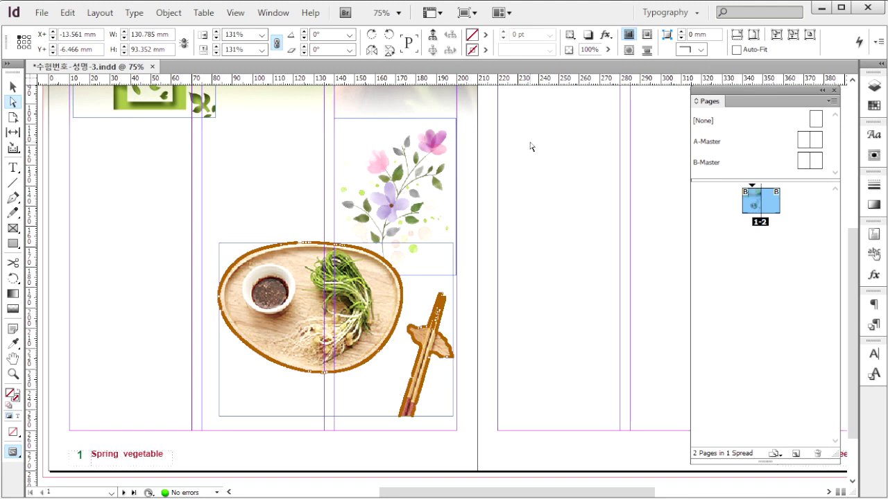
Set text wrap on the clipped plate image to wrap around the object shape with a 5 mm offset.
key(ctrl+alt+w)
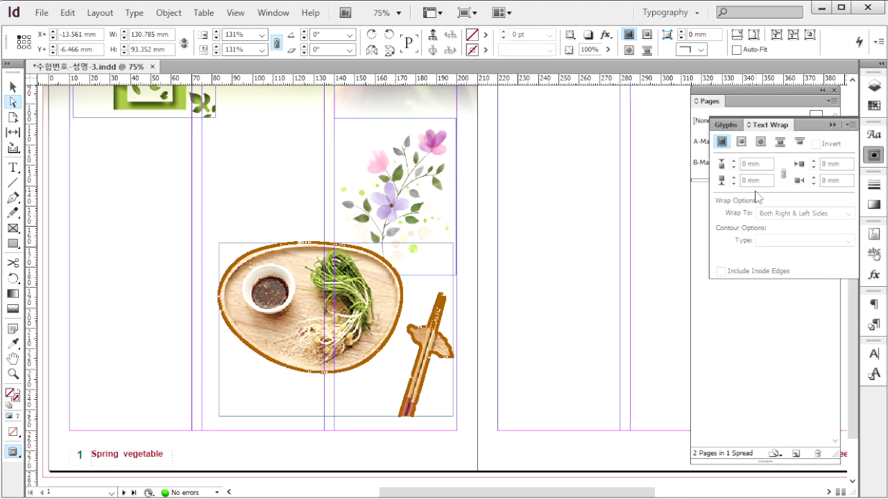
click(760, 142)
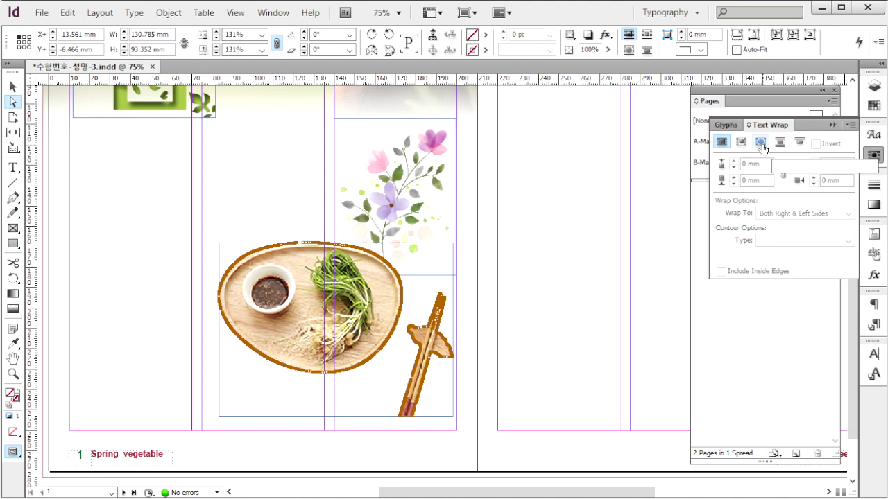
triple_click(752, 164)
text(5)
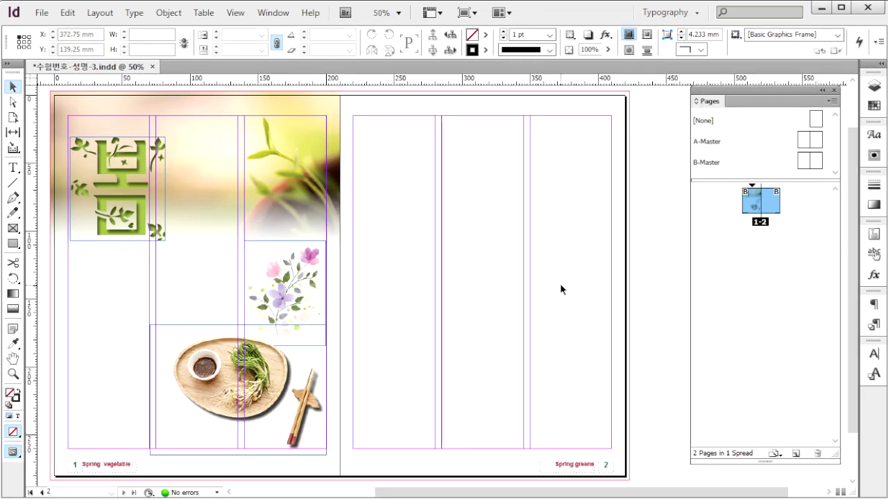
Place 1급-18.psd at the top bleed corner of page 2, 213 mm wide, and set its opacity to 50%.
key(ctrl+d)
click(337, 136)
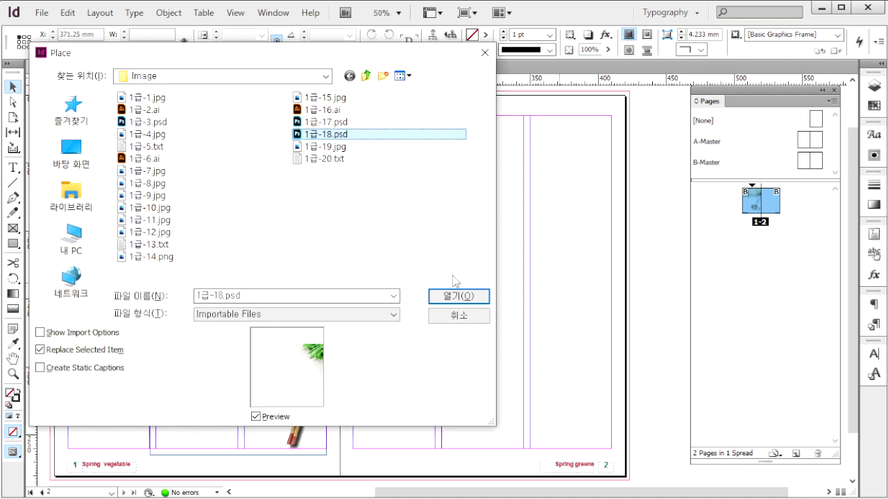
click(457, 298)
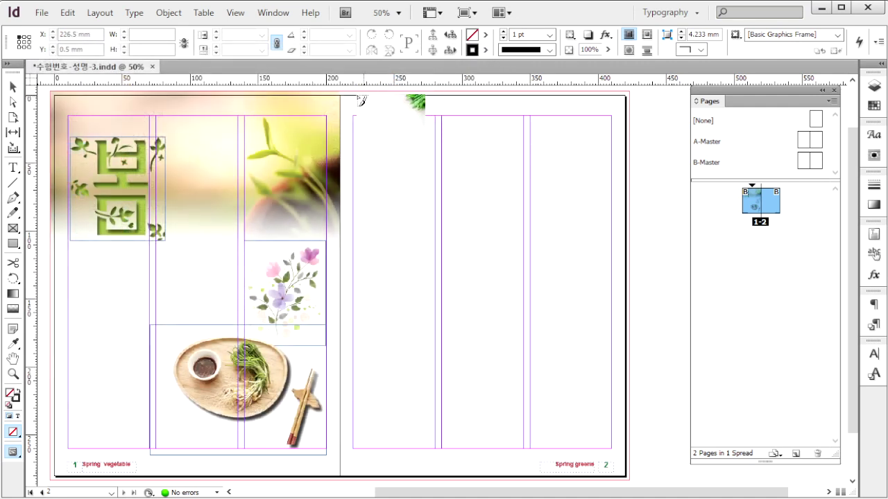
drag(345, 91, 630, 169)
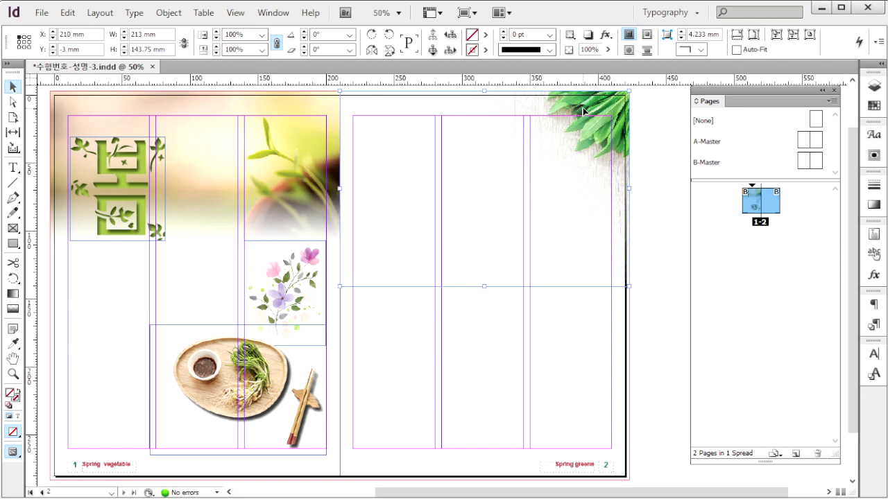
click(597, 50)
text(50)
key(Return)
click(667, 259)
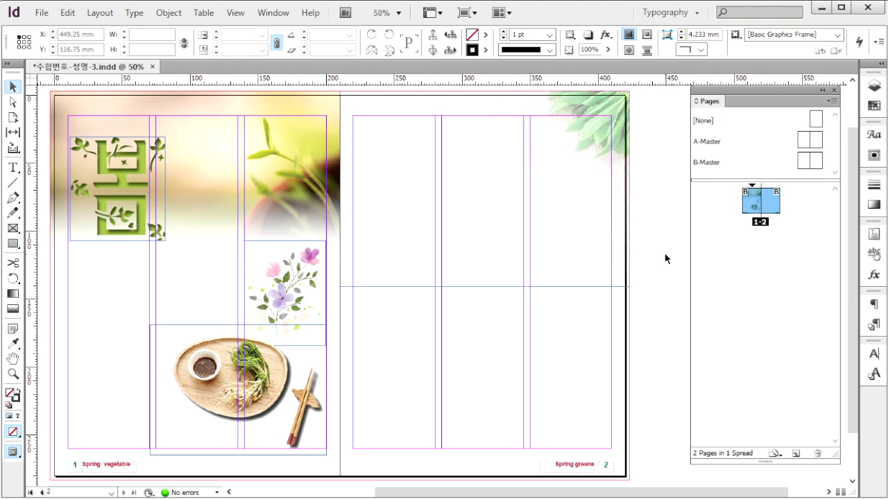
Place 1급-19.jpg in the first column of page 2, crop it to the top two dishes at 72 mm high, and move it to Y 188 mm.
key(ctrl+d)
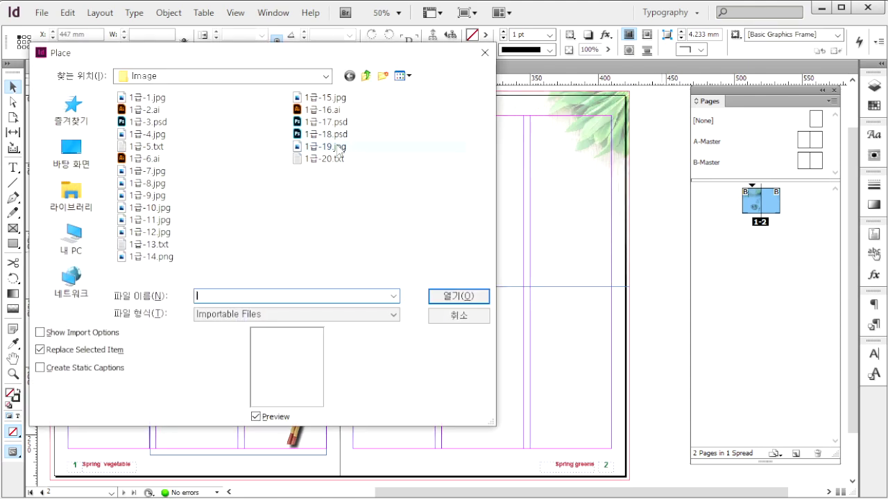
click(337, 147)
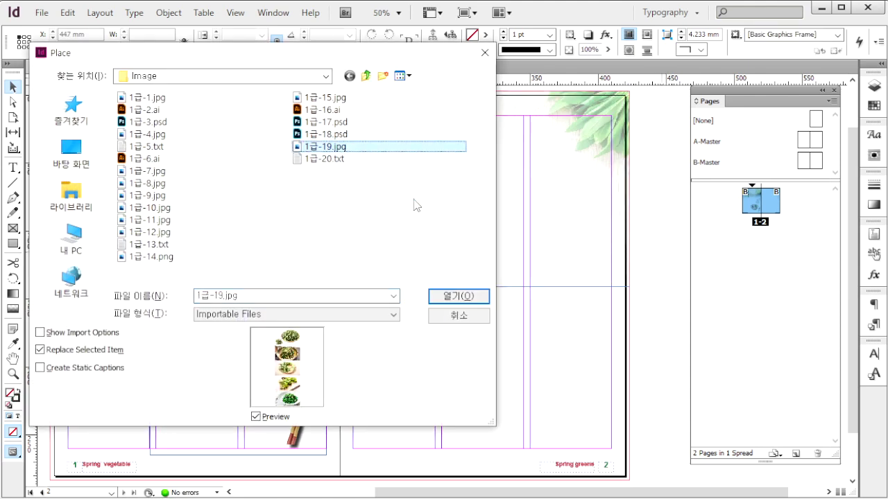
click(459, 297)
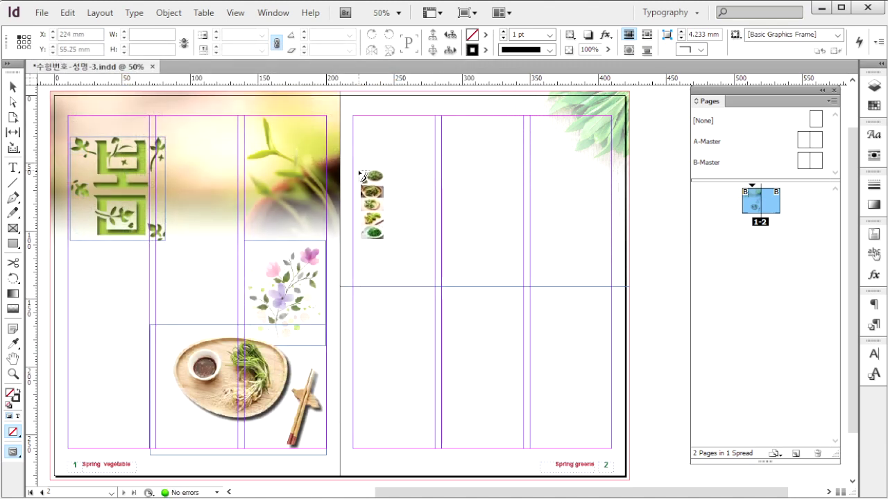
drag(353, 168, 452, 408)
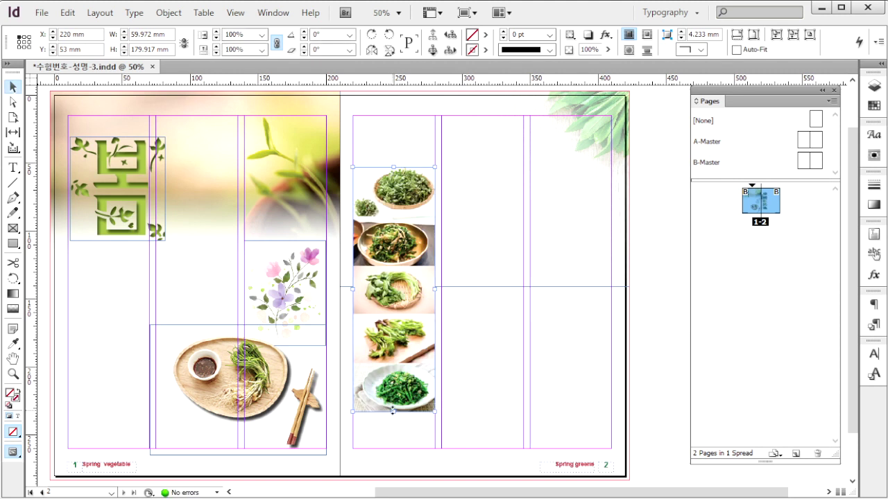
drag(393, 411, 412, 265)
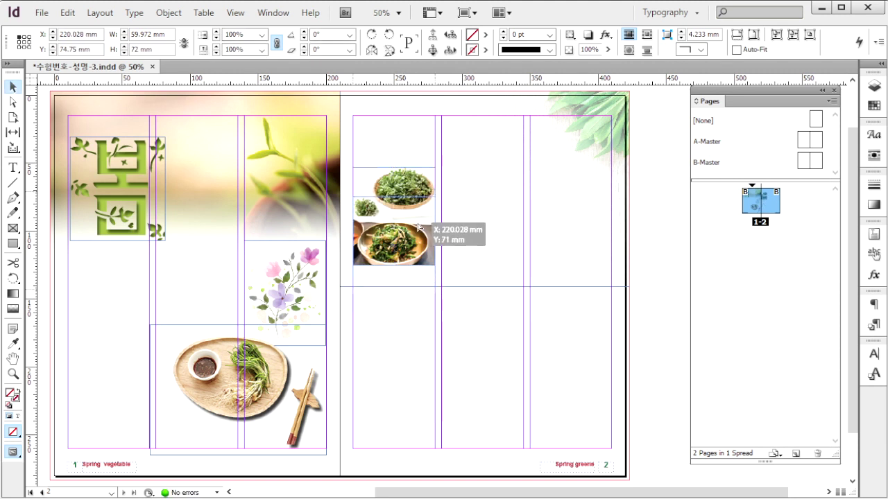
drag(418, 227, 422, 378)
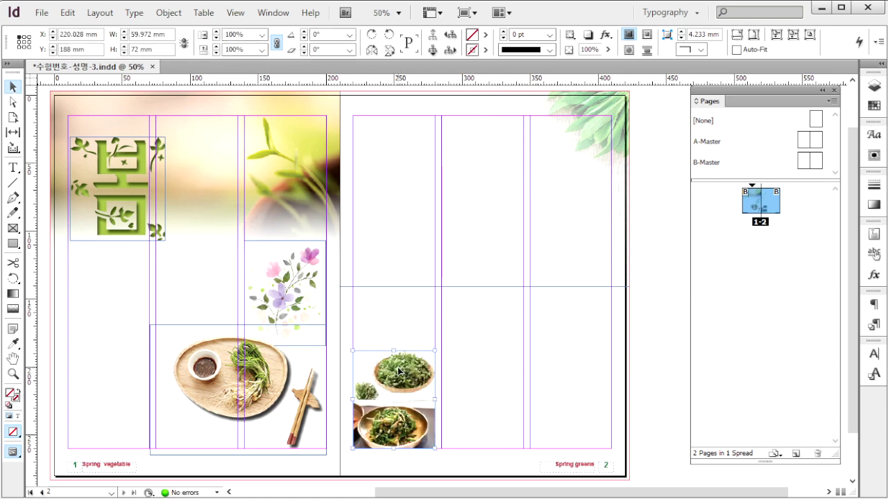
Copy the two-dish frame to the second column at X 285 mm and crop it to show only the third dish.
drag(397, 373, 479, 380)
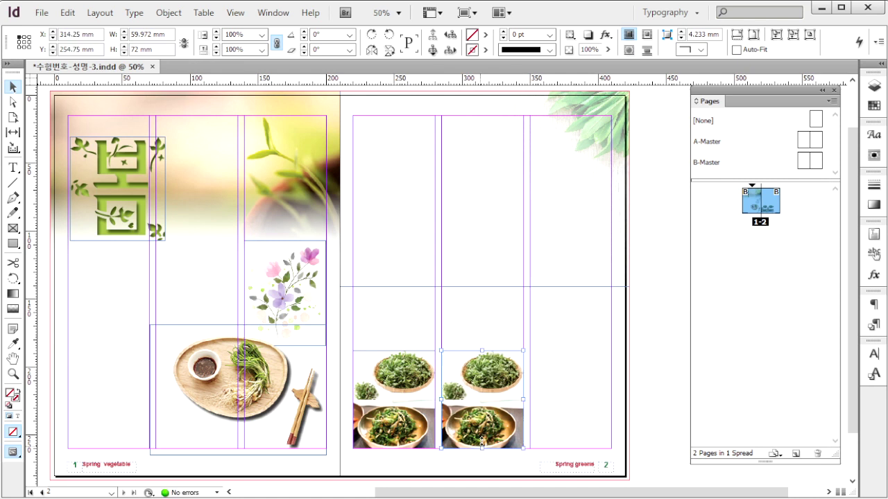
drag(481, 448, 504, 316)
double_click(499, 381)
drag(498, 377, 498, 345)
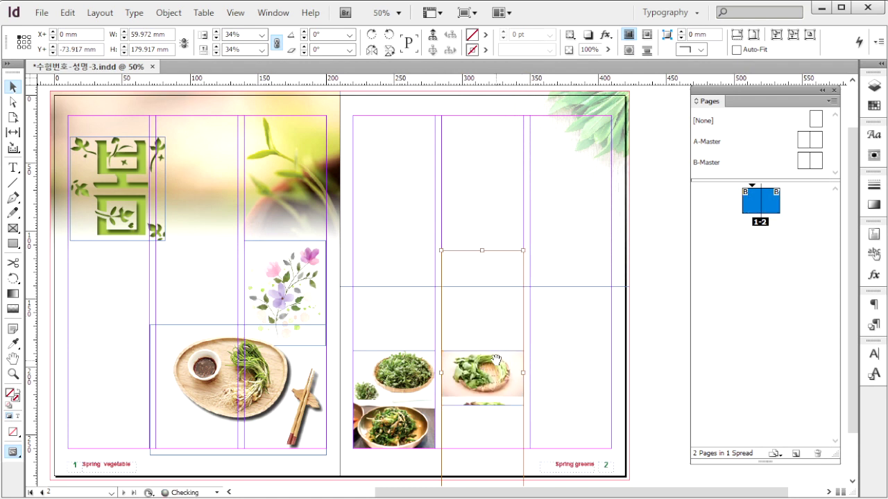
click(496, 380)
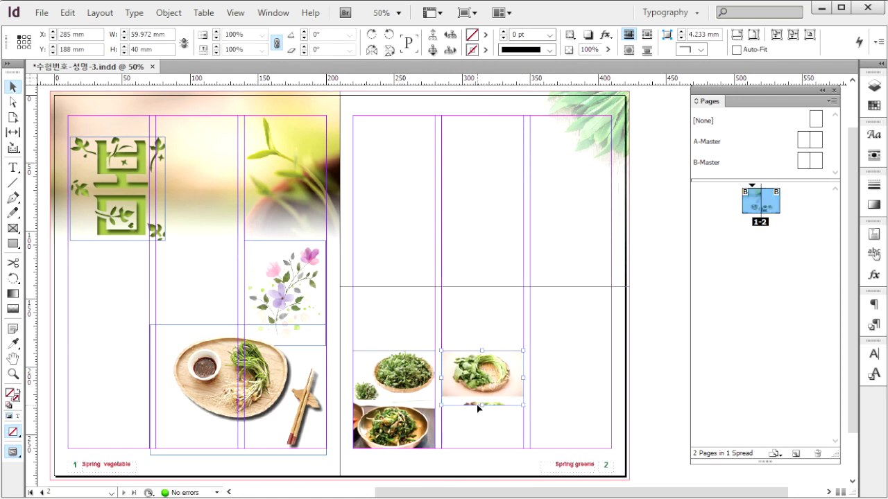
drag(476, 404, 486, 396)
Copy the two-dish frame to the third column below the leaf image and shift its picture so the fourth dish is uppermost.
click(378, 391)
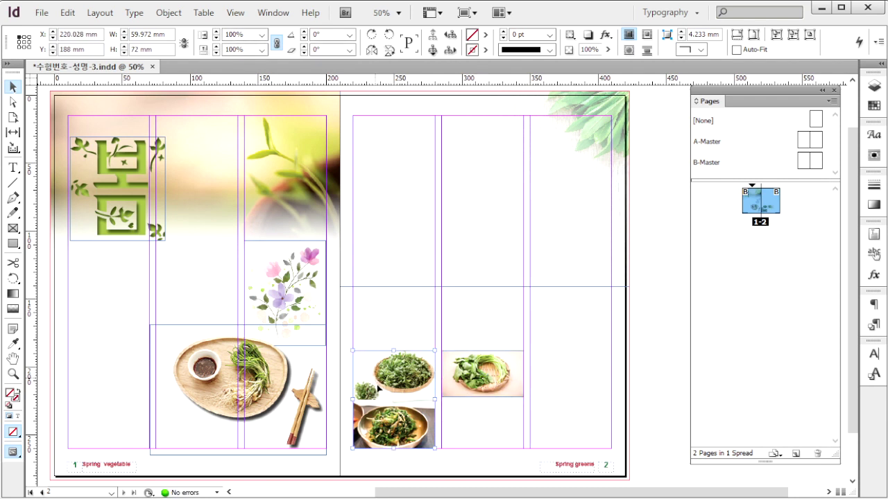
drag(410, 387, 583, 262)
drag(588, 300, 595, 207)
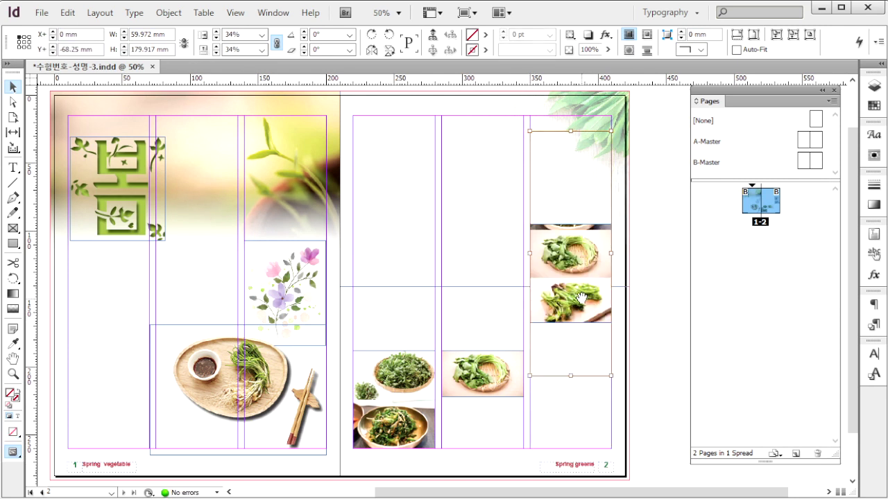
drag(582, 299, 581, 271)
click(568, 342)
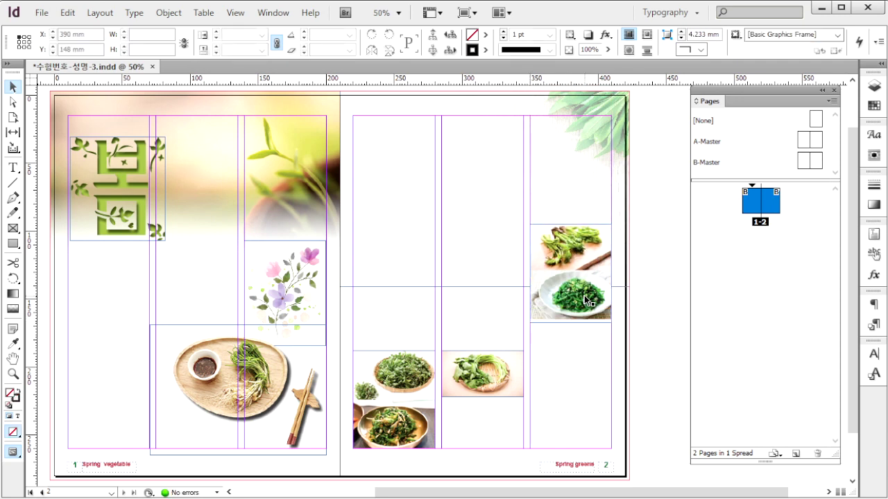
Crop the third-column frame to the fourth dish at 33 mm high and duplicate it at the column's bottom, reframed on the fifth dish.
click(570, 309)
drag(570, 322, 590, 432)
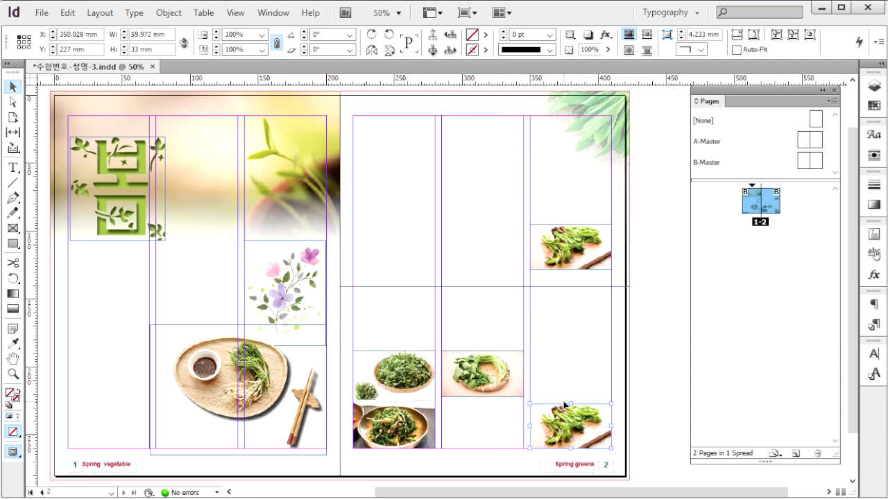
double_click(585, 433)
drag(591, 439, 605, 386)
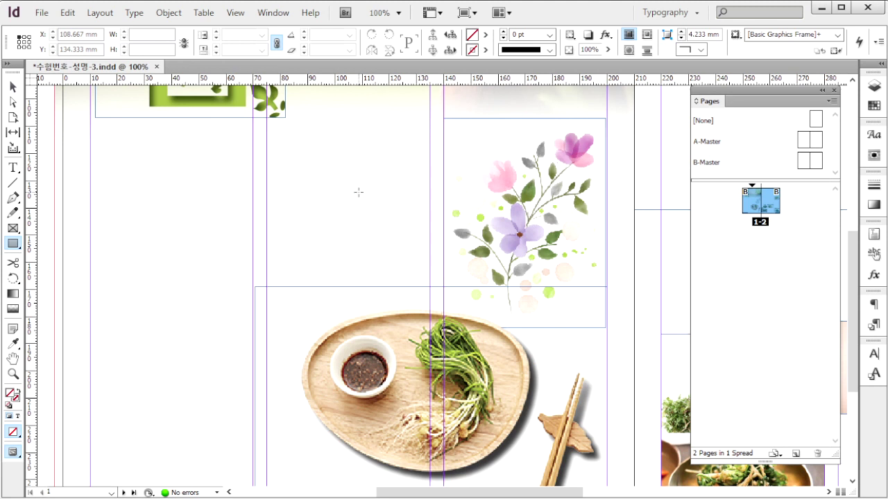
Create a 125 × 20 mm rectangle on page 1 above the plate image.
click(139, 219)
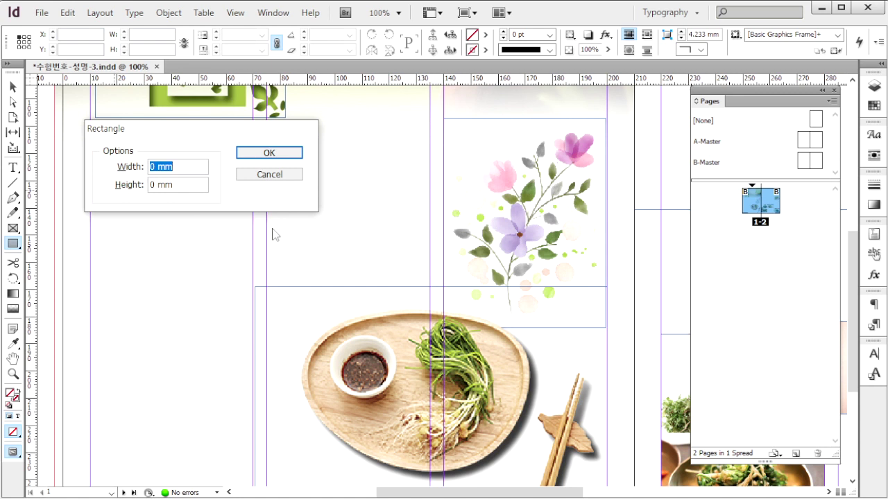
text(125)
key(Tab)
text(20)
key(Return)
Fill the new rectangle on page 1 with the colour C 50, M 0, Y 100, K 10.
key(F6)
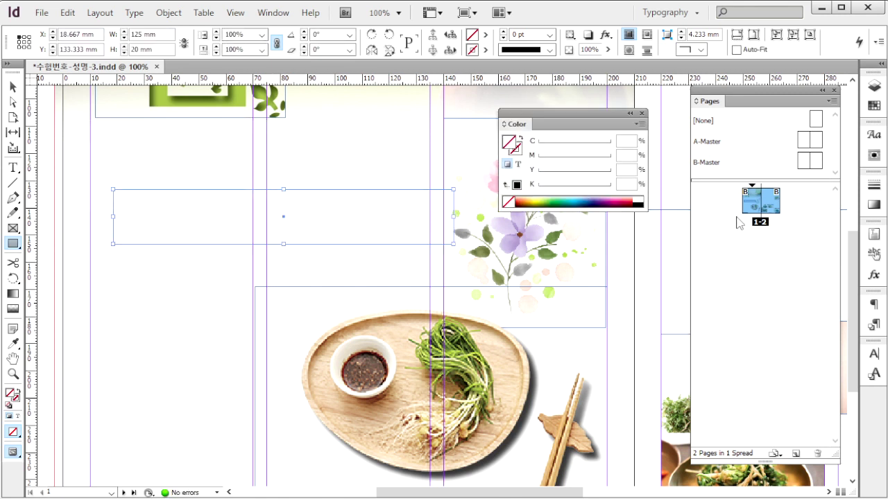
click(623, 141)
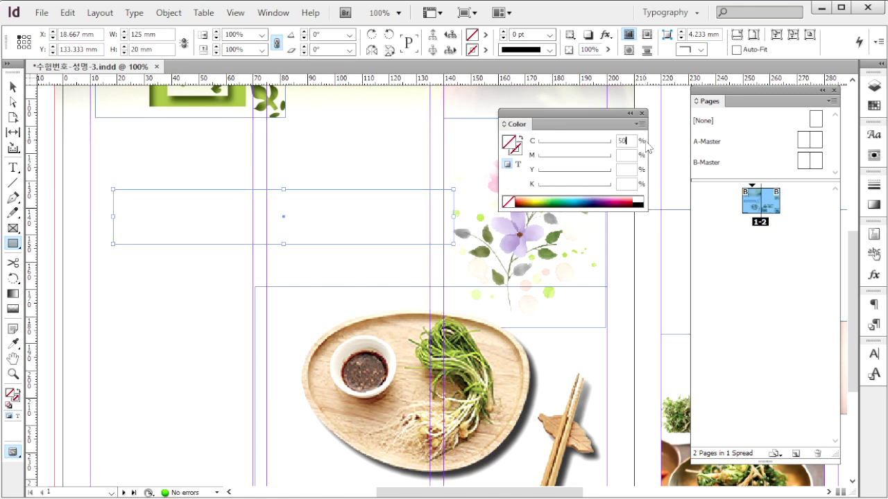
text(50)
key(Tab)
key(Tab)
text(100)
key(Tab)
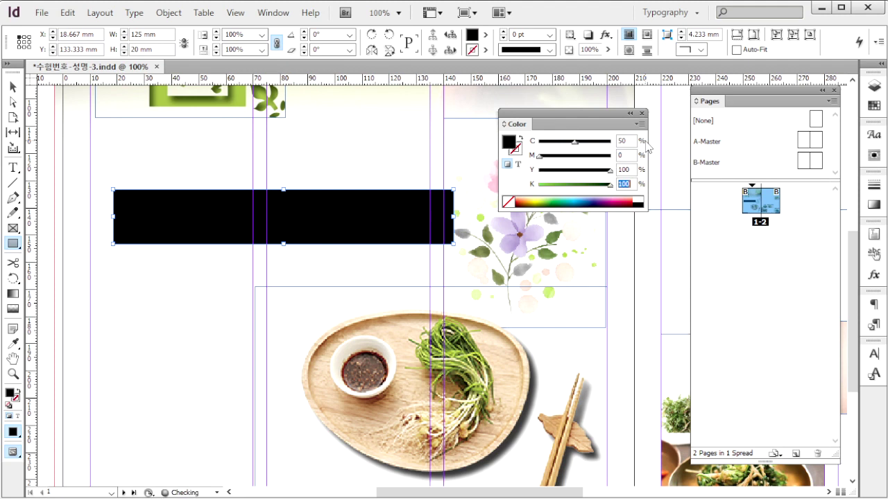
text(10)
key(Return)
Check the page 1 reference and bevel the green rectangle's upper-left and lower-right corners.
key(alt+Tab)
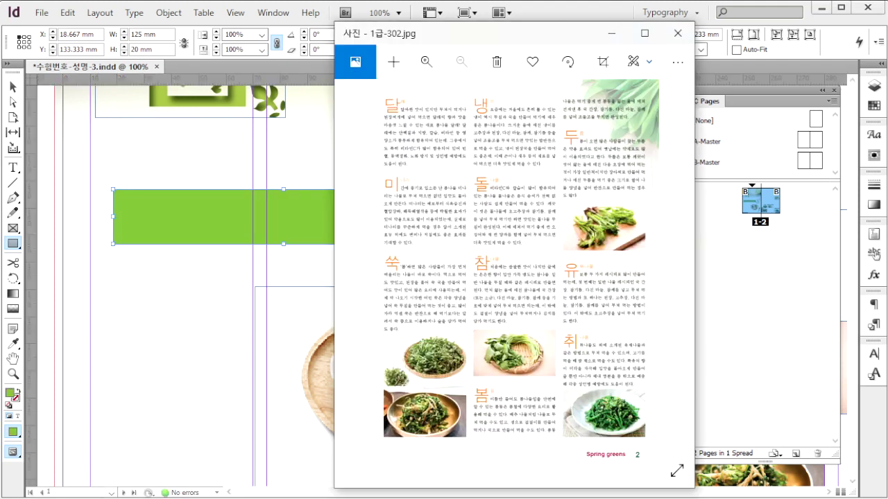
click(361, 265)
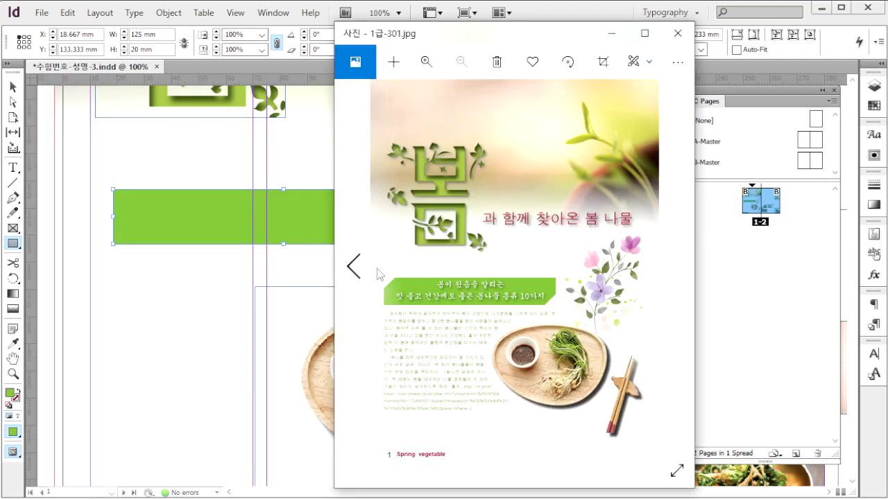
click(547, 17)
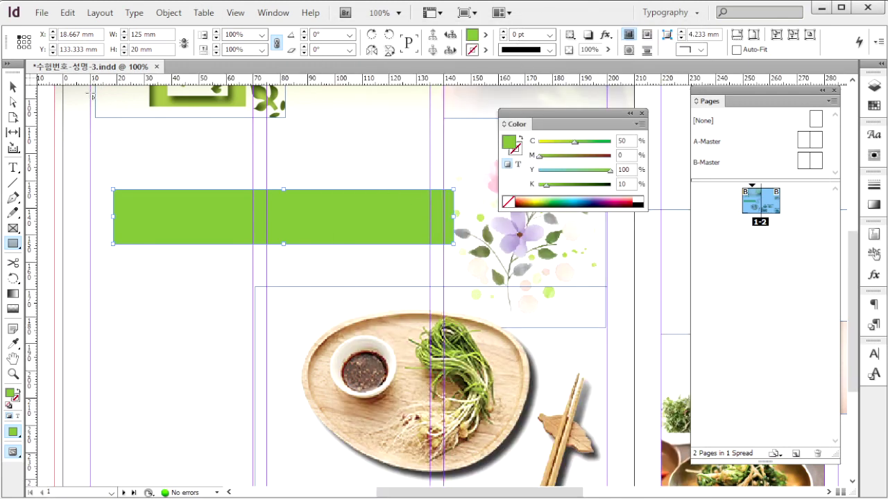
click(169, 12)
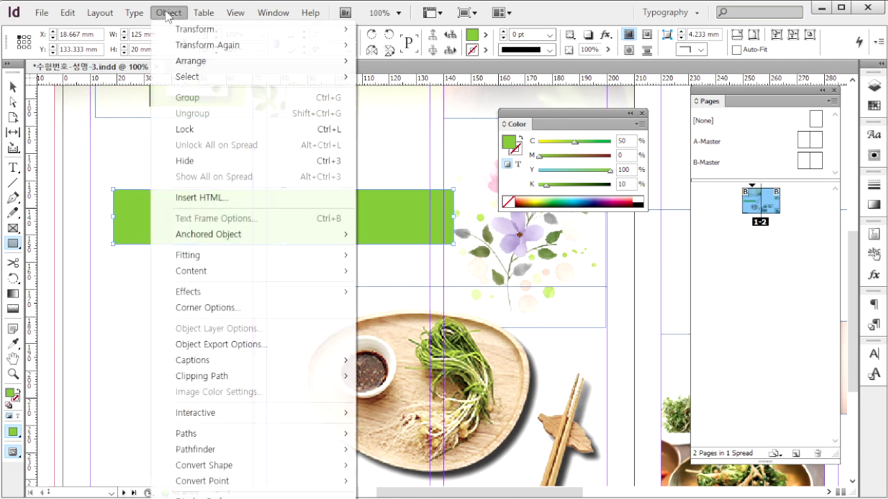
click(311, 307)
click(353, 298)
click(364, 344)
click(509, 320)
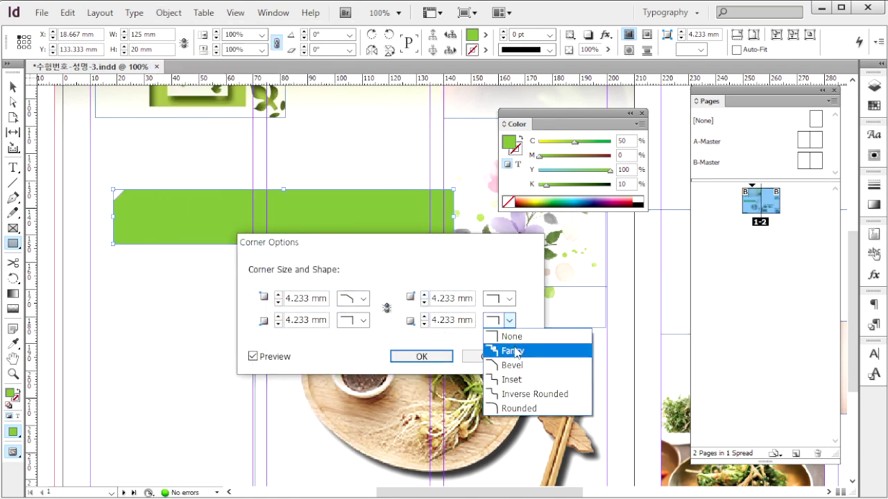
click(519, 366)
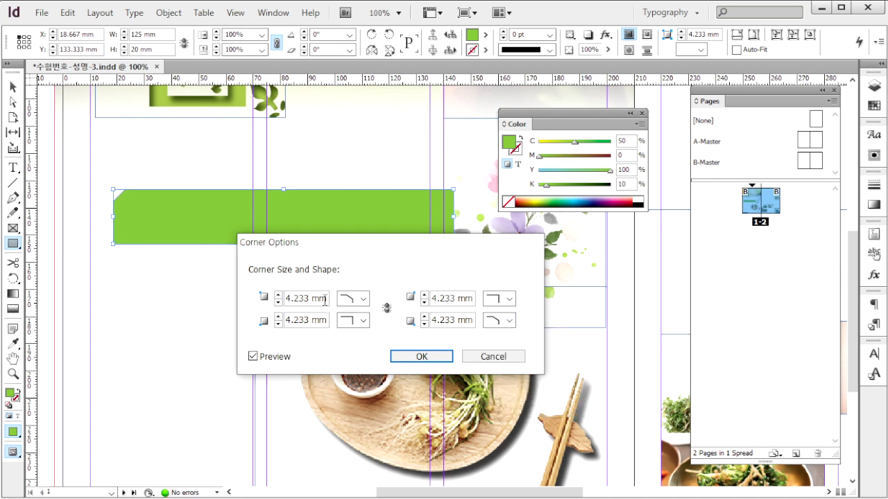
key(Return)
Move the beveled green banner to page 1's left margin, above the plate image.
click(182, 196)
click(267, 174)
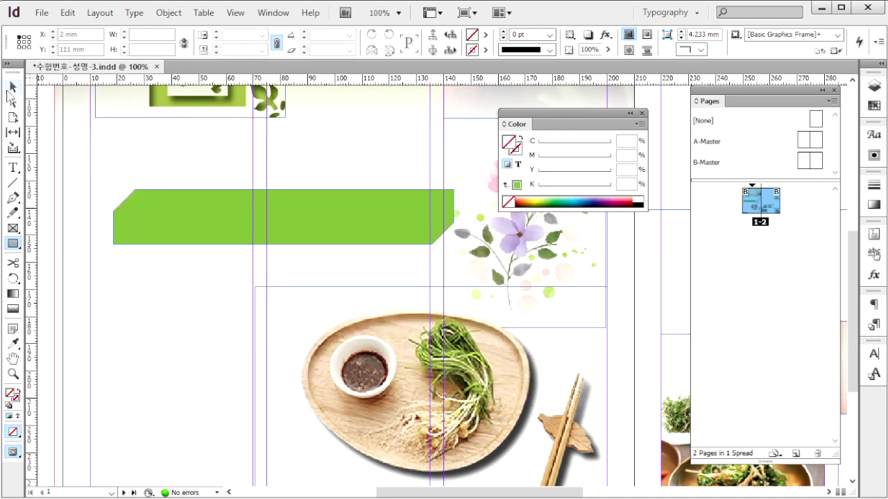
click(13, 86)
drag(367, 225, 347, 283)
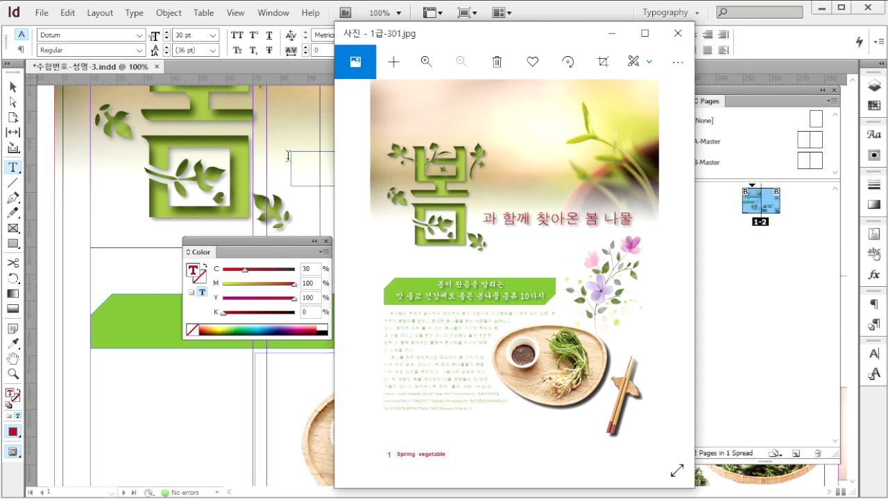
Add the title 과 함께 찾아온 봄 나물 at X 84 mm, Y 95 mm with a 2 mm Multiply drop shadow at 75% opacity.
click(308, 170)
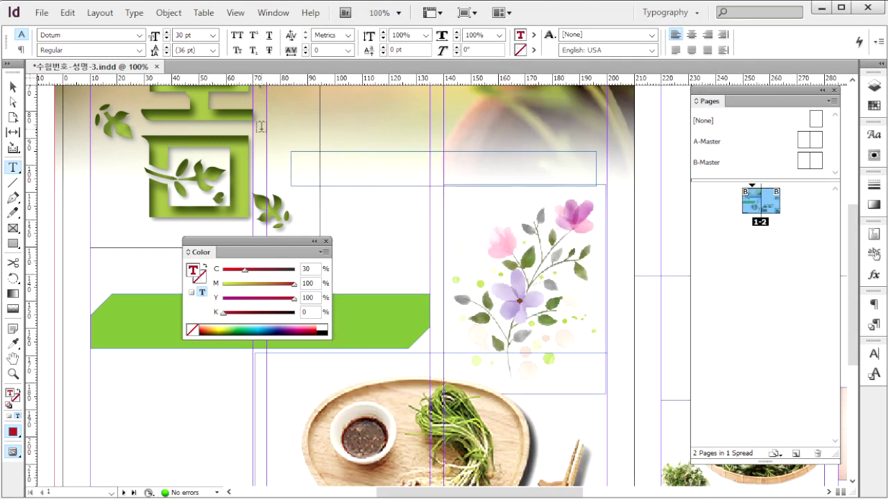
double_click(66, 33)
key(Tab)
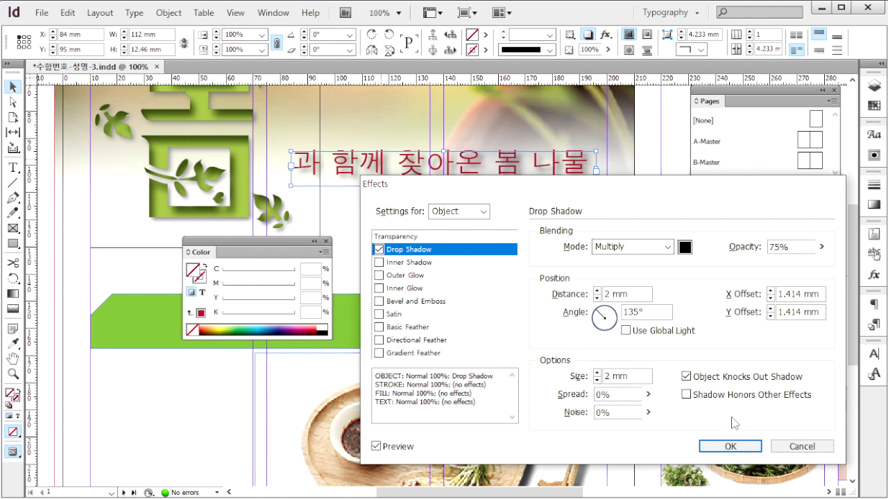
click(751, 448)
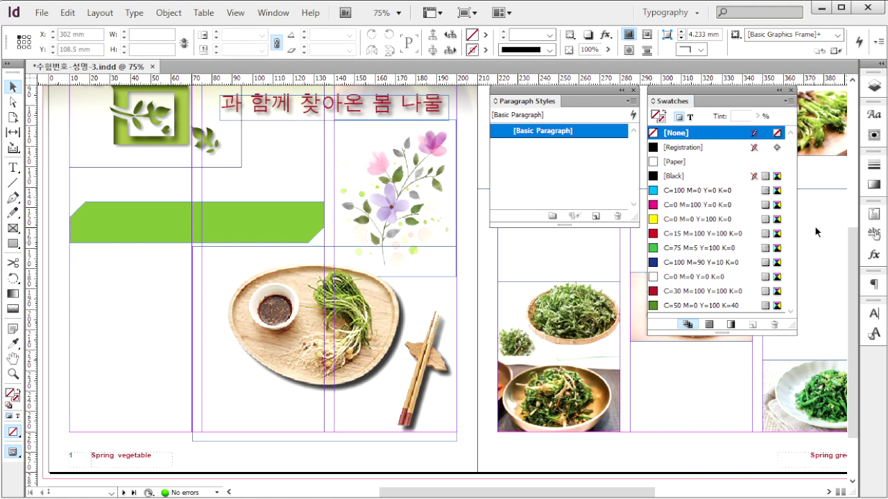
Create the paragraph style 본문 in Batang 9 pt with 16 pt leading and -30 tracking, and set its character colour.
click(632, 101)
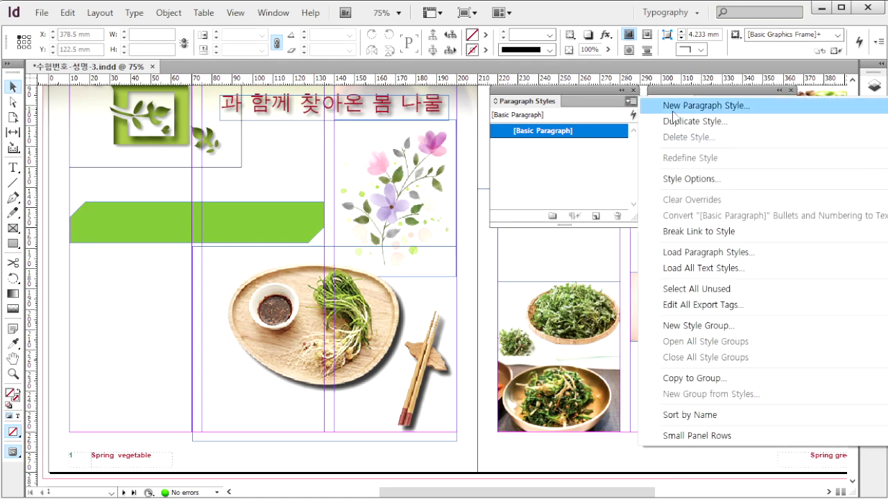
click(703, 103)
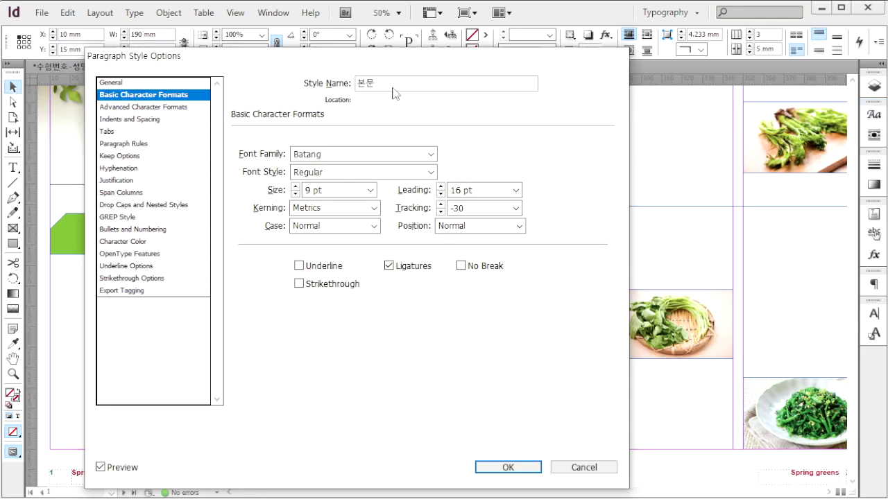
click(334, 159)
click(333, 188)
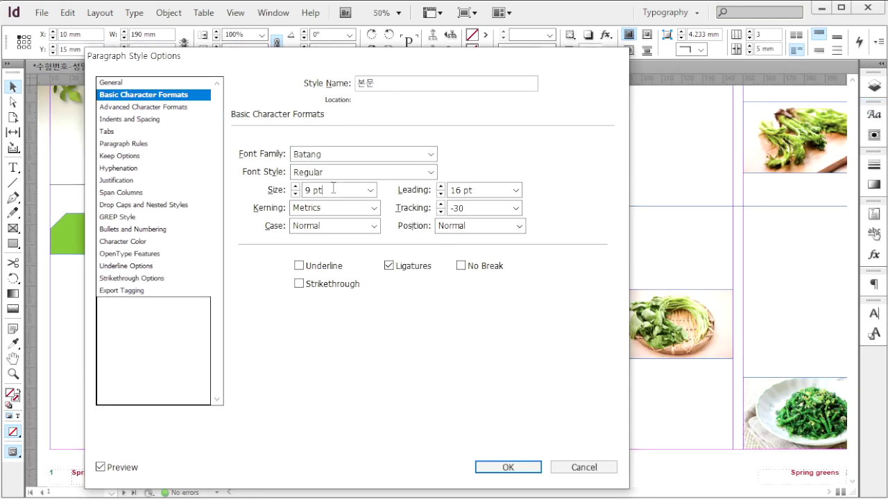
drag(332, 187, 295, 188)
drag(483, 209, 448, 209)
click(175, 228)
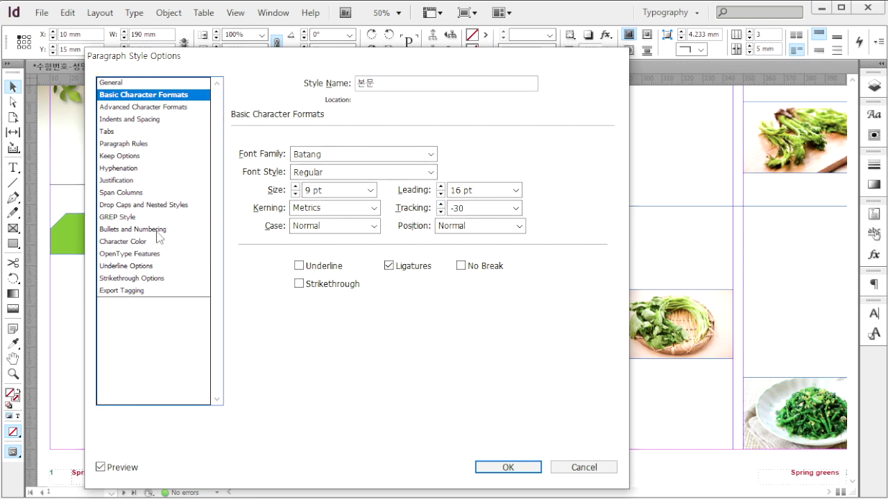
click(138, 243)
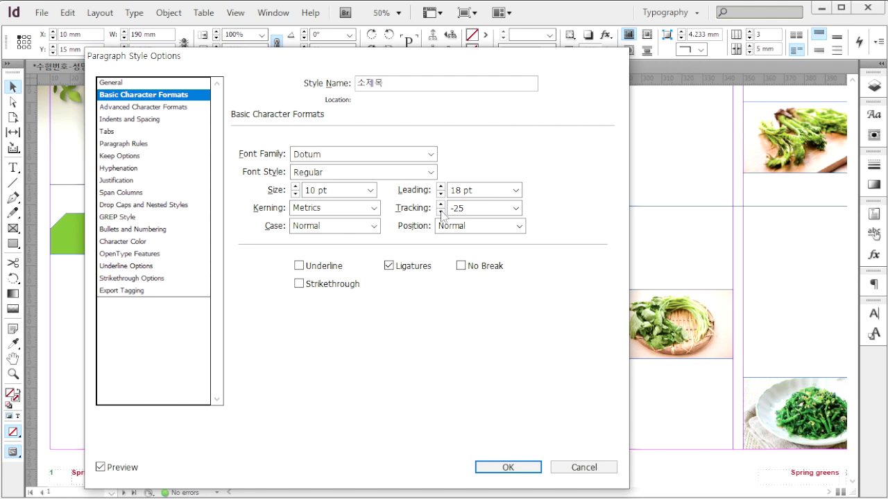
Define the paragraph style 소제목 in Dotum 10 pt, 18 pt leading, -25 tracking, with a one-character drop cap and a character colour.
click(135, 205)
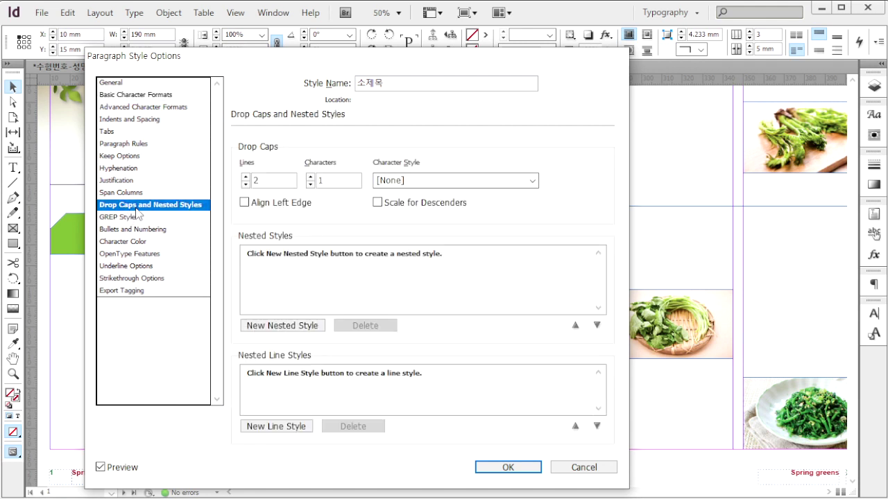
click(244, 176)
click(157, 242)
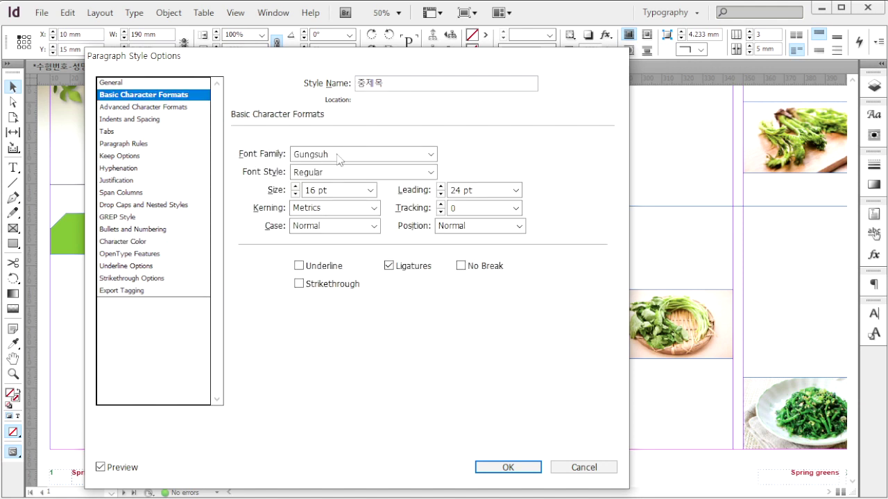
Define the paragraph style 중제목 in Gungsuh 16 pt with 24 pt leading, and set its character colour.
drag(335, 157, 302, 160)
drag(339, 191, 303, 193)
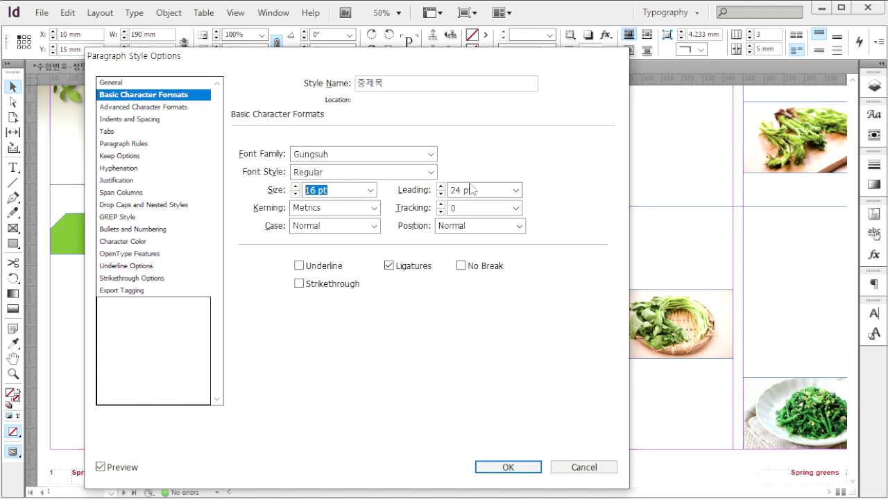
drag(488, 192, 432, 189)
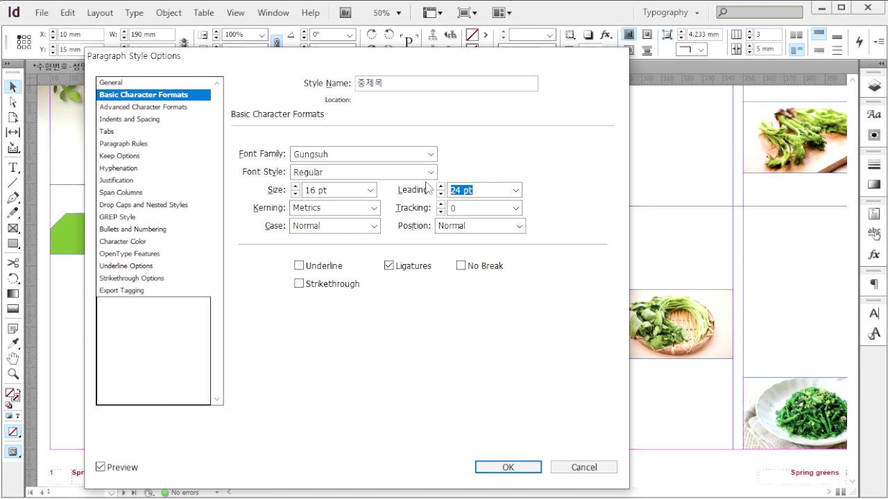
click(125, 241)
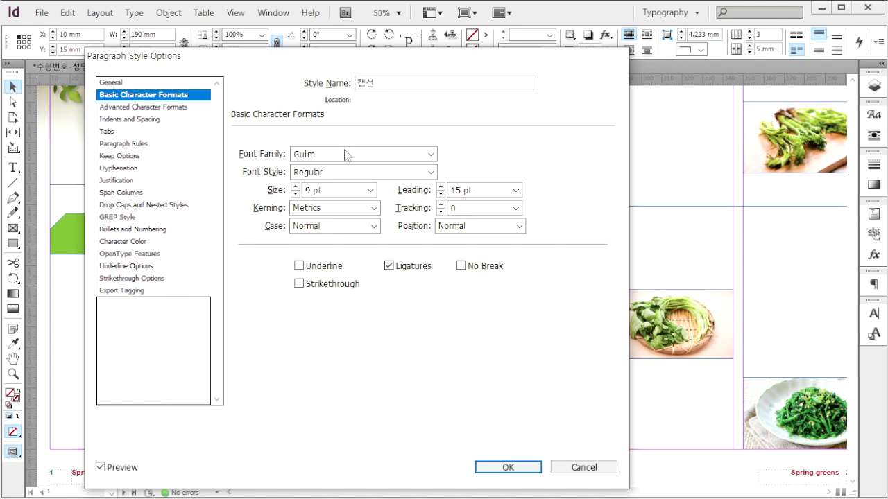
Define the paragraph style 캡션 in Gulim 9 pt, 15 pt leading, left-justified with a 4 mm first-line indent, and set its character colour.
drag(347, 154, 283, 167)
drag(330, 190, 303, 191)
drag(485, 189, 409, 189)
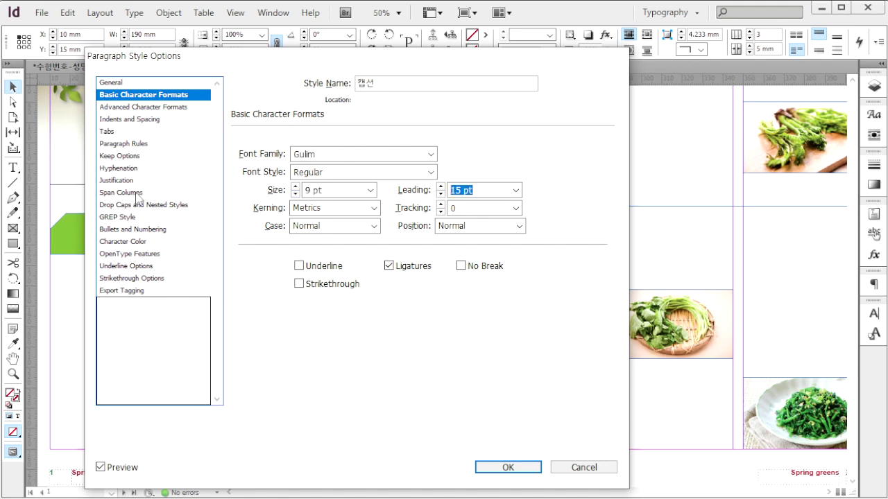
click(136, 119)
double_click(335, 229)
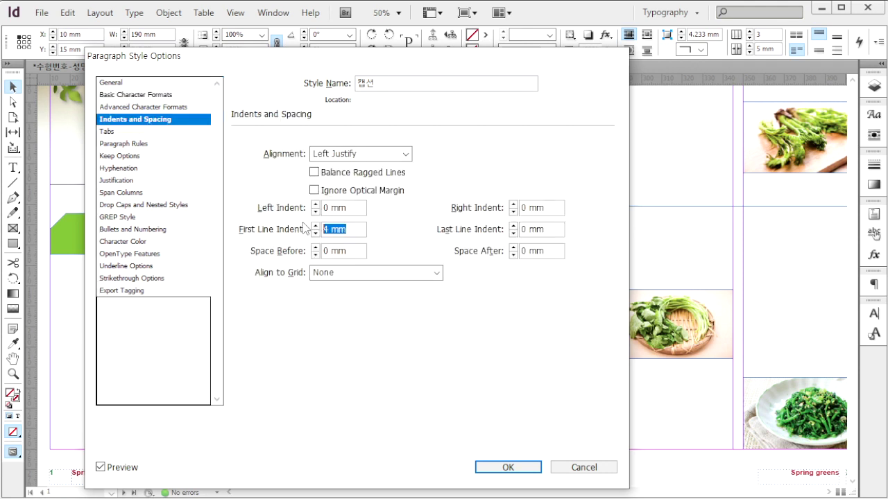
click(128, 241)
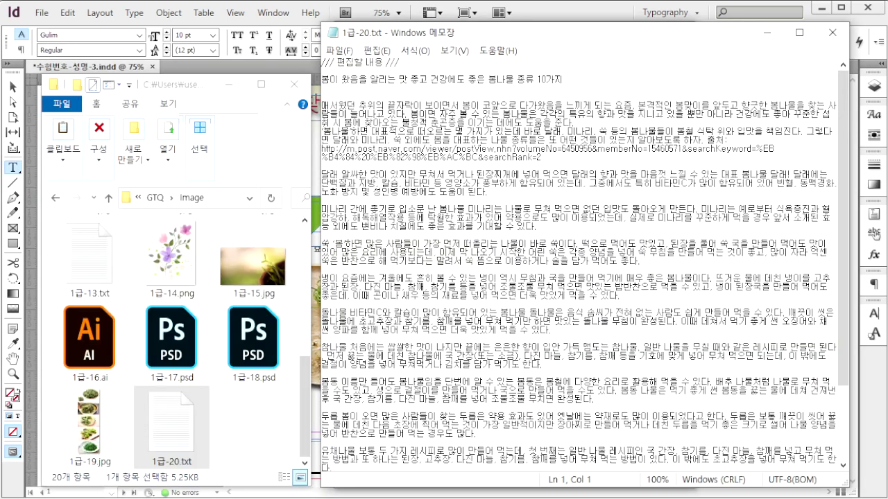
Check the page 1 reference and copy the heading line about the ten spring greens from 1급-20.txt into the banner's text frame.
key(alt+Tab)
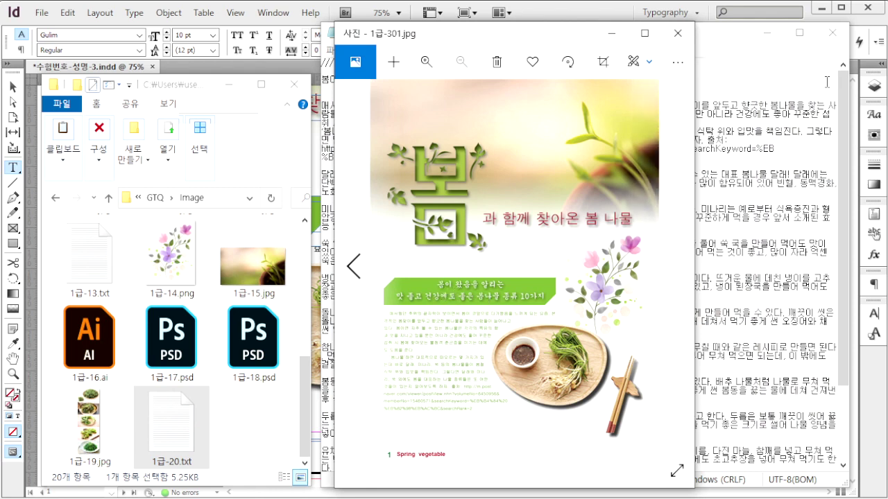
click(767, 33)
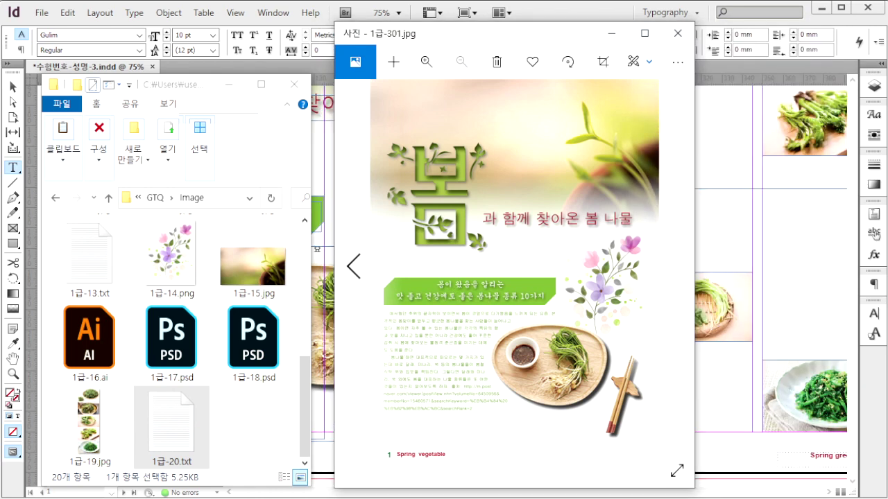
key(alt+Tab)
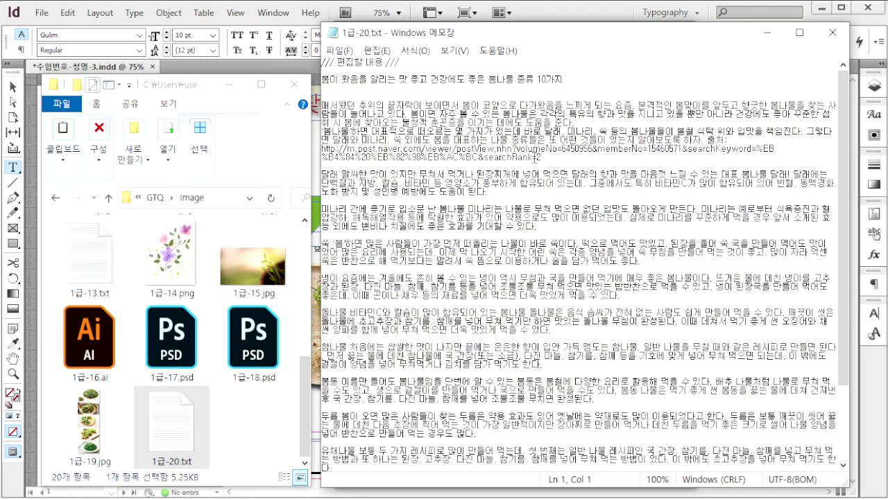
key(alt+Tab)
click(741, 52)
drag(562, 80, 323, 82)
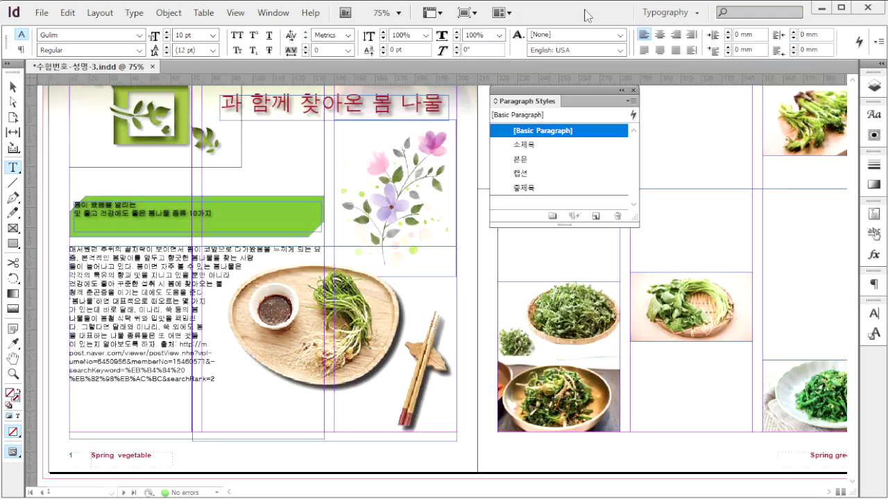
Apply the paragraph style 중제목 to the heading text frame on the green banner.
click(589, 14)
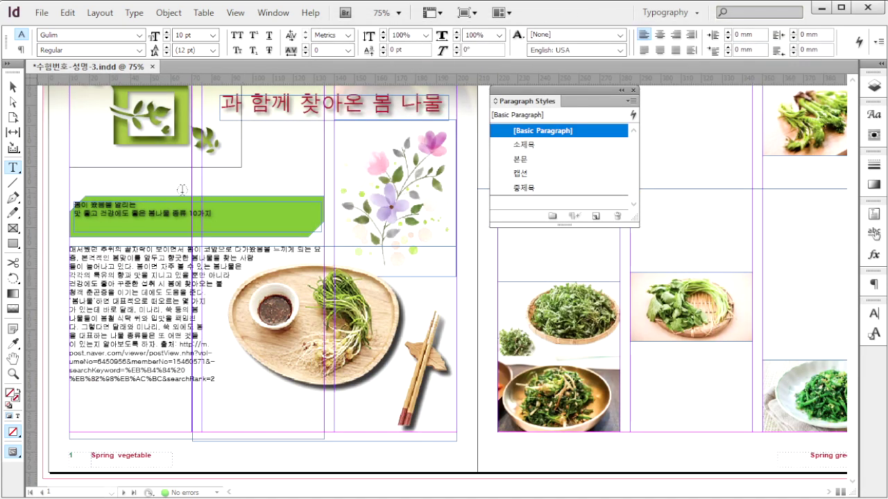
click(142, 206)
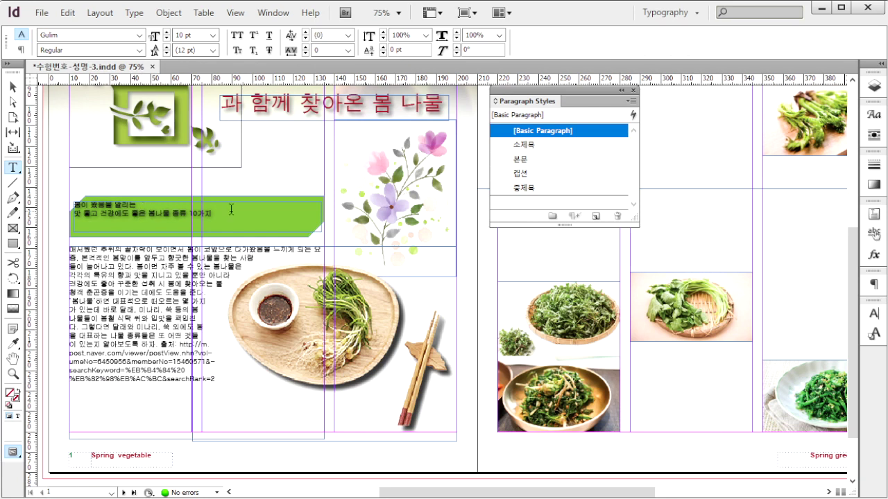
key(Escape)
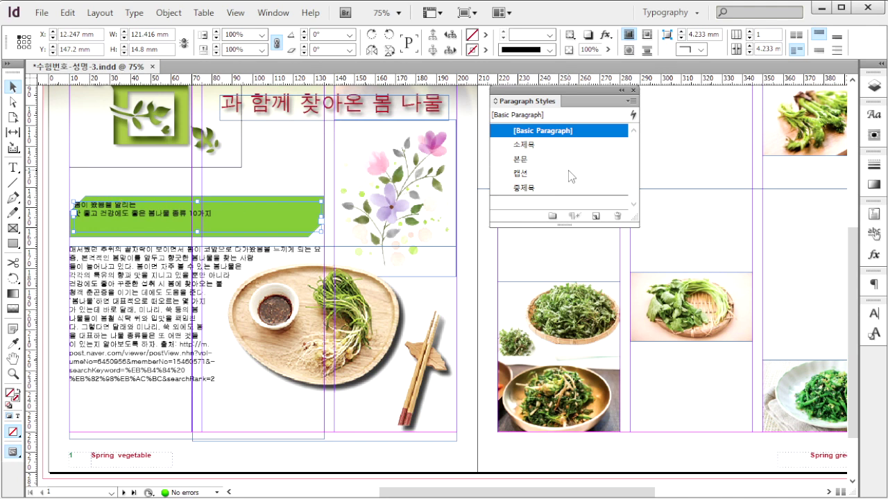
click(545, 188)
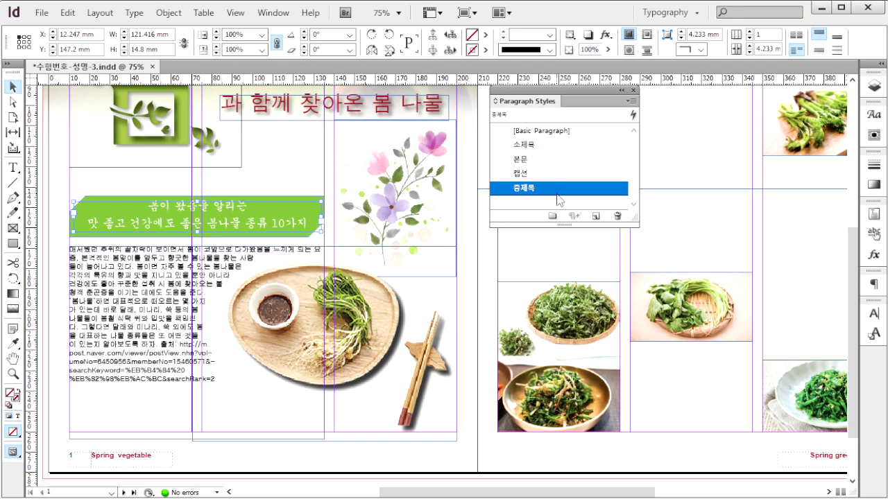
Add a drop shadow to the heading text frame on the green banner: Multiply, 75% opacity, 1 mm distance, 135° angle, 2 mm size.
key(ctrl+alt+m)
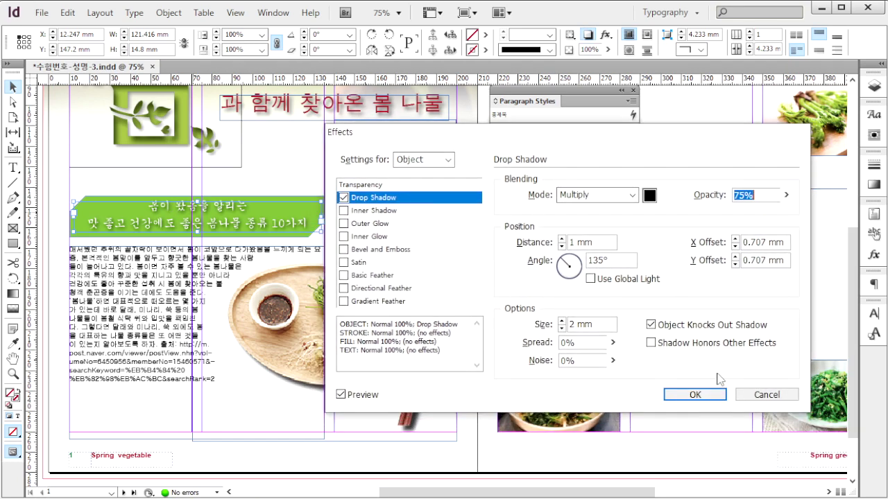
click(707, 394)
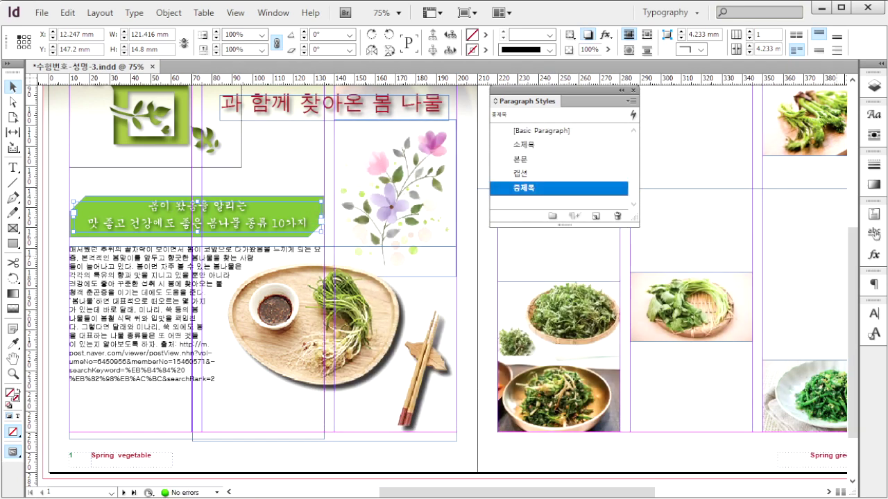
Apply the paragraph style 캡션 to the introductory text frame below the green banner on page 1.
click(130, 300)
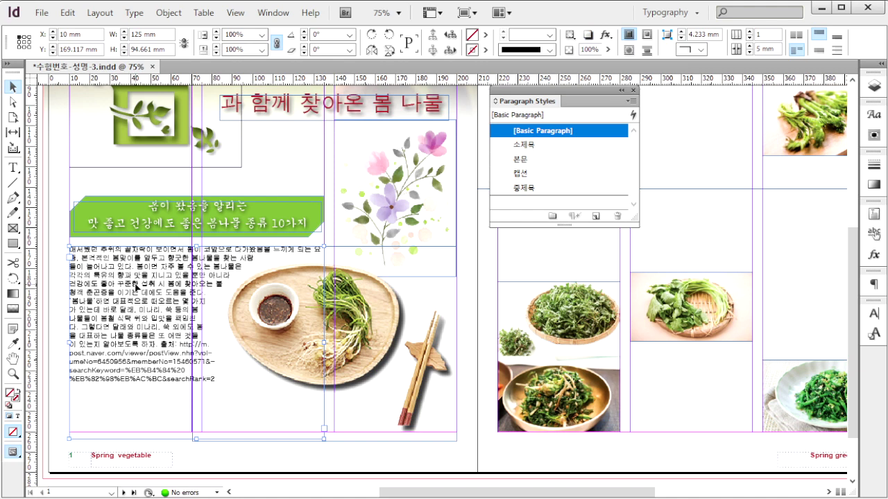
click(548, 160)
click(539, 174)
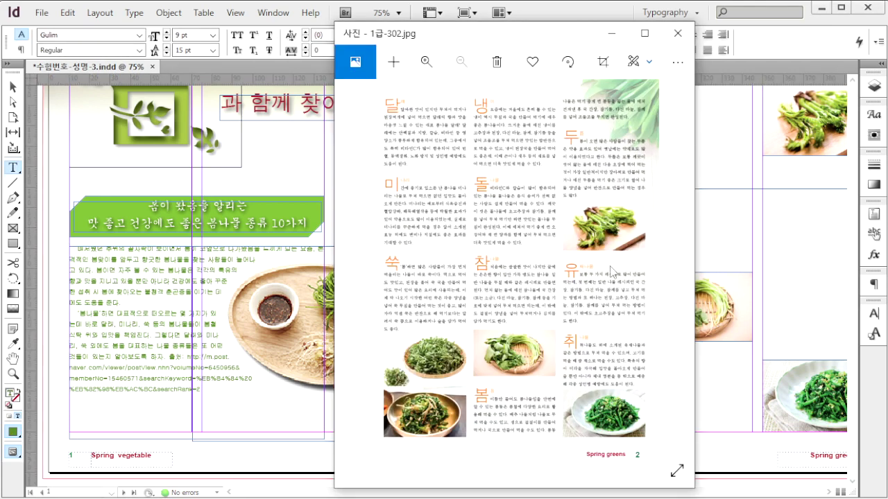
Bring the spring vegetable descriptions from 1급-20.txt into a text frame of 190 × 245.25 mm on page 2.
key(alt+Tab)
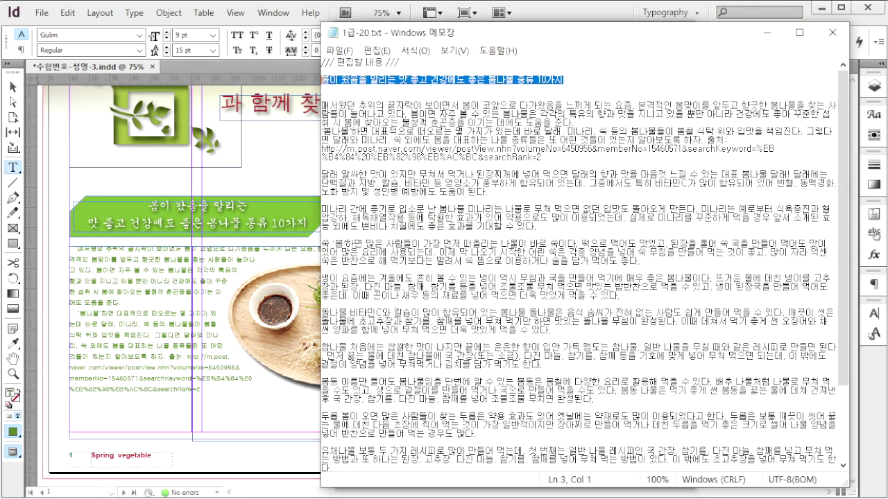
click(467, 163)
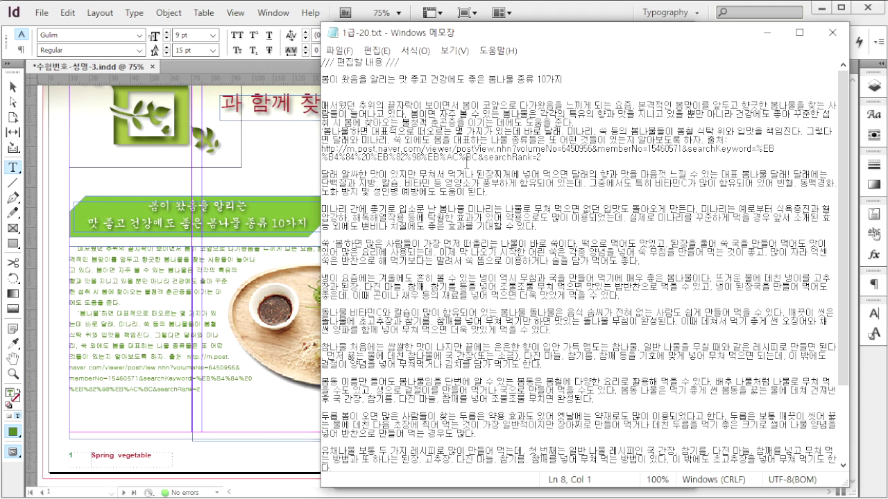
scroll(494, 247, down, 1)
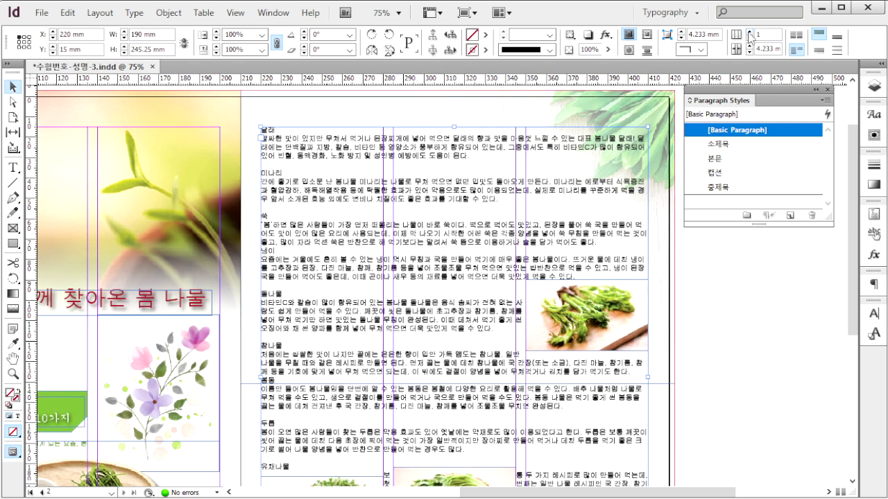
Check the page 2 reference 1급-302.jpg and divide the page 2 text frame into 3 columns with a 5 mm gutter.
click(699, 497)
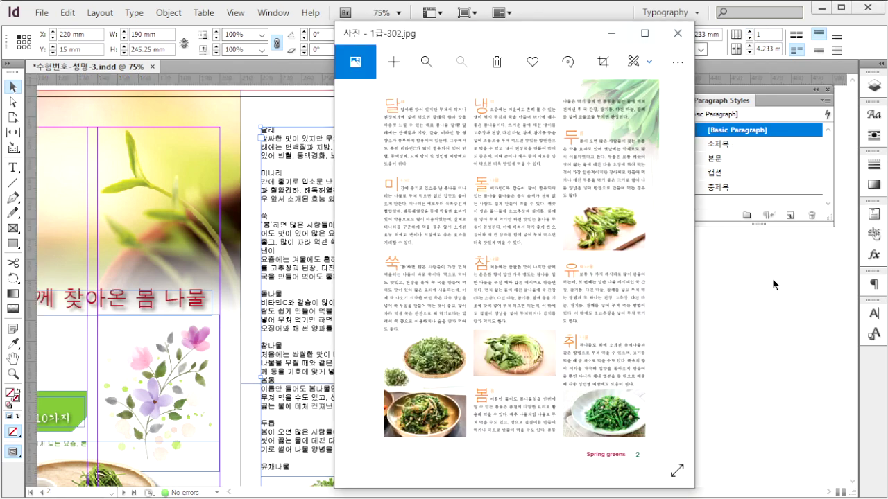
key(alt+Tab)
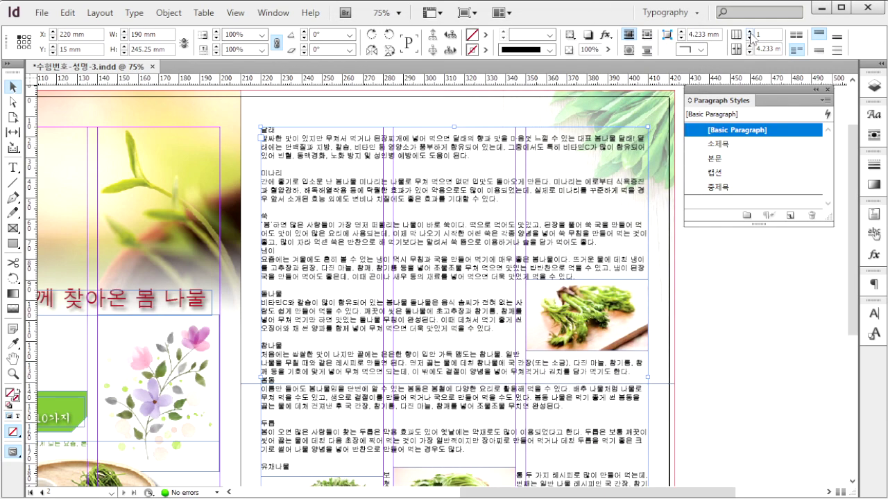
click(749, 31)
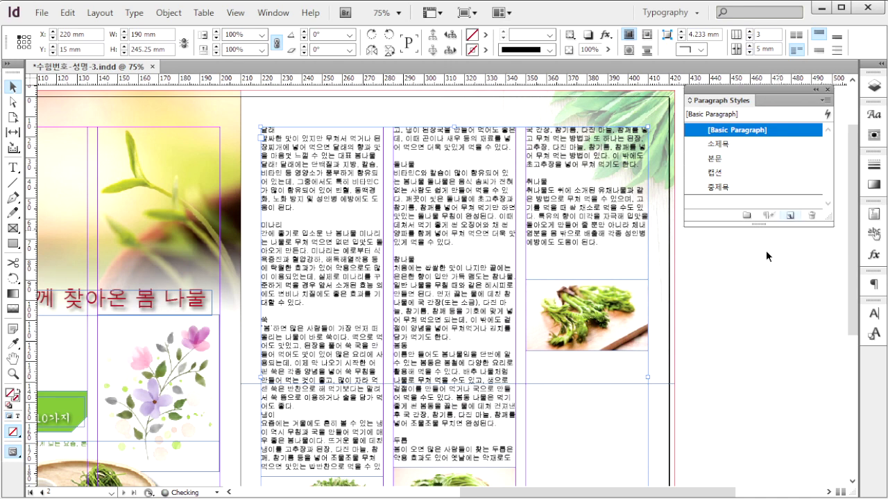
Apply the paragraph style 본문 to the whole page 2 text frame and compare it with the reference image.
click(734, 161)
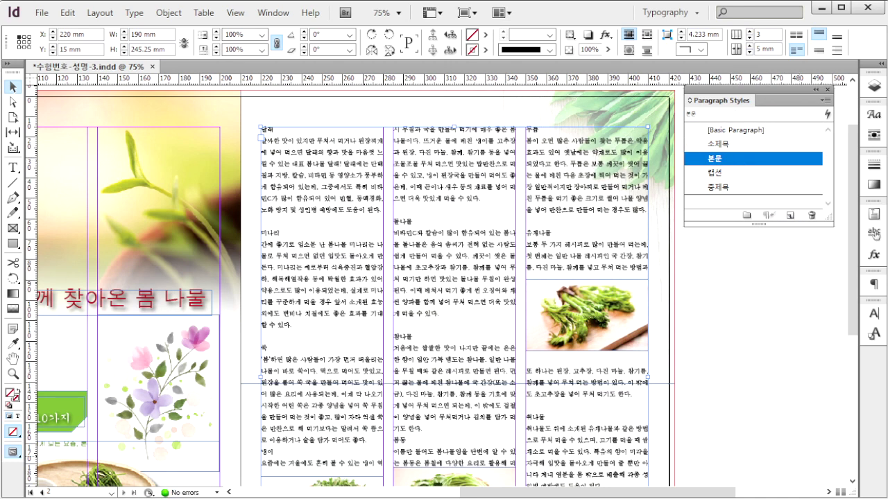
key(alt+Tab)
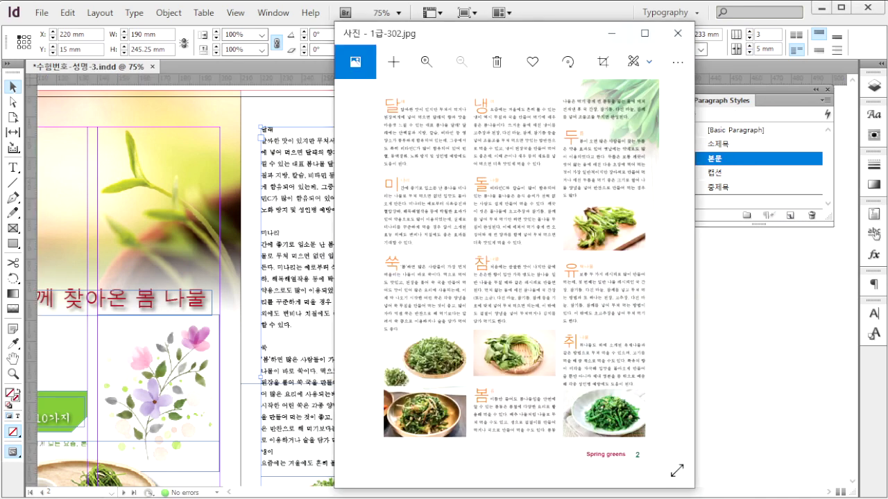
click(777, 263)
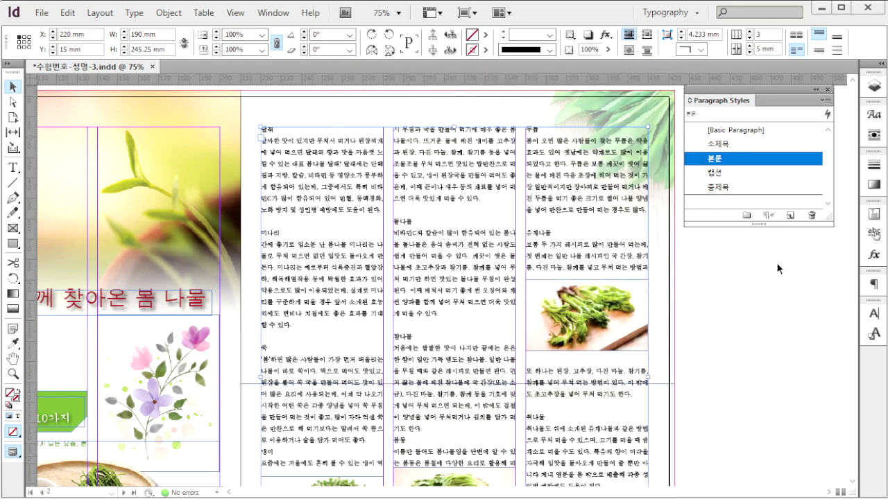
Apply the paragraph style 소제목 to the first-column subheadings 달래, 미나리 and 쑥 on page 2.
click(14, 168)
drag(263, 130, 276, 130)
click(747, 147)
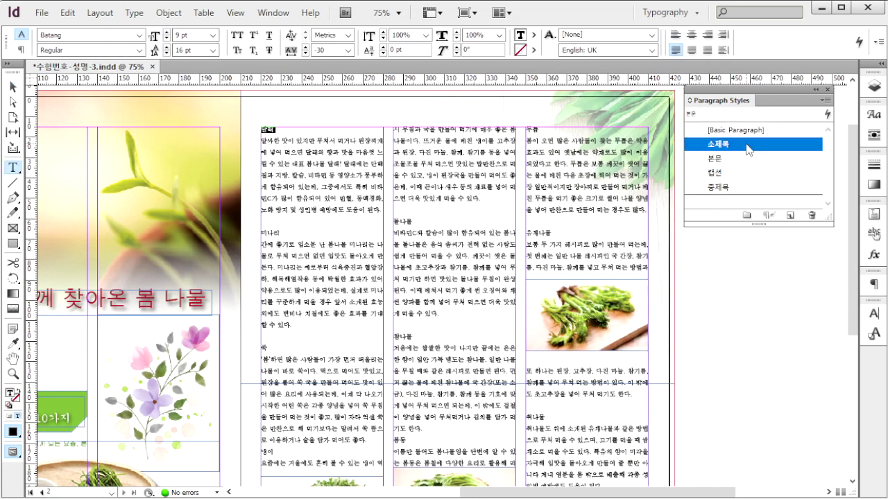
drag(291, 242, 259, 245)
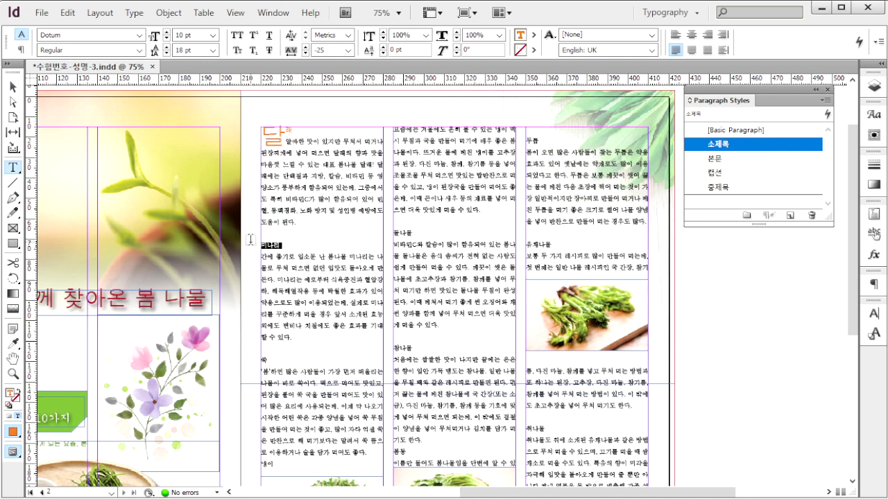
click(727, 145)
drag(272, 361, 248, 362)
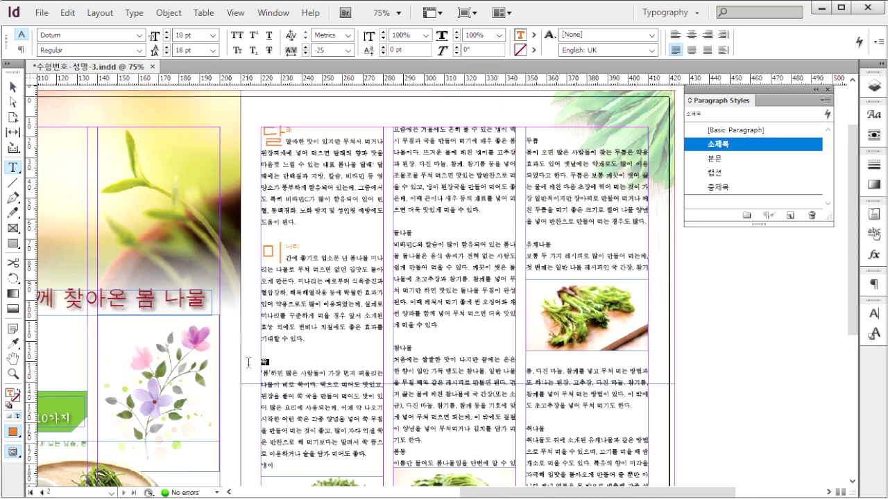
click(715, 146)
Apply the paragraph style 소제목 to the second-column subheadings 냉이, 돌나물 and 참나물.
scroll(465, 248, up, 1)
drag(409, 164, 401, 163)
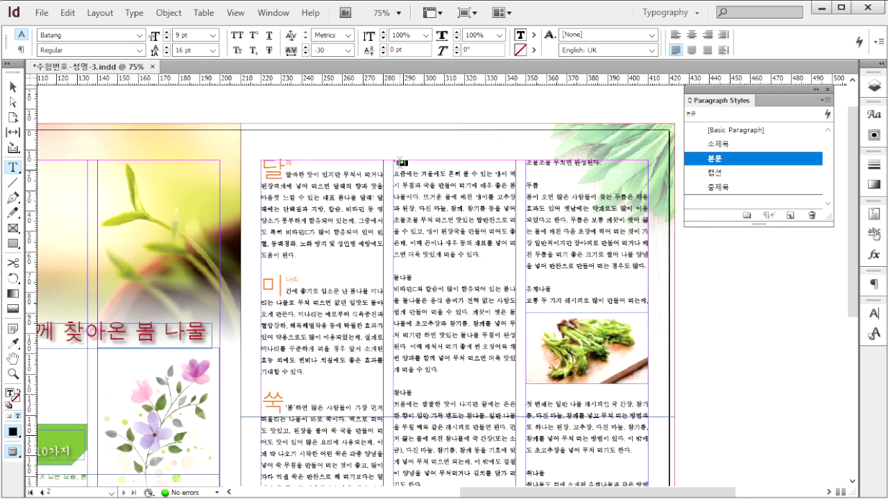
click(725, 144)
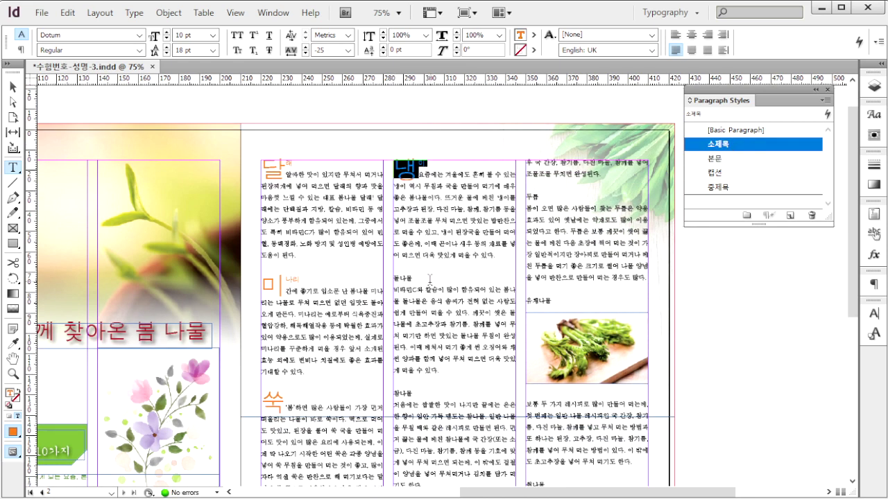
drag(419, 278, 392, 278)
click(725, 144)
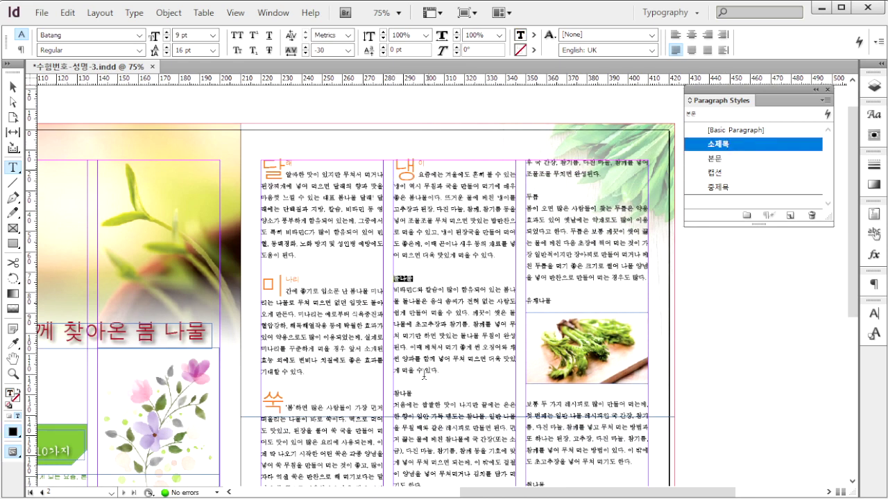
drag(416, 394, 393, 394)
click(725, 144)
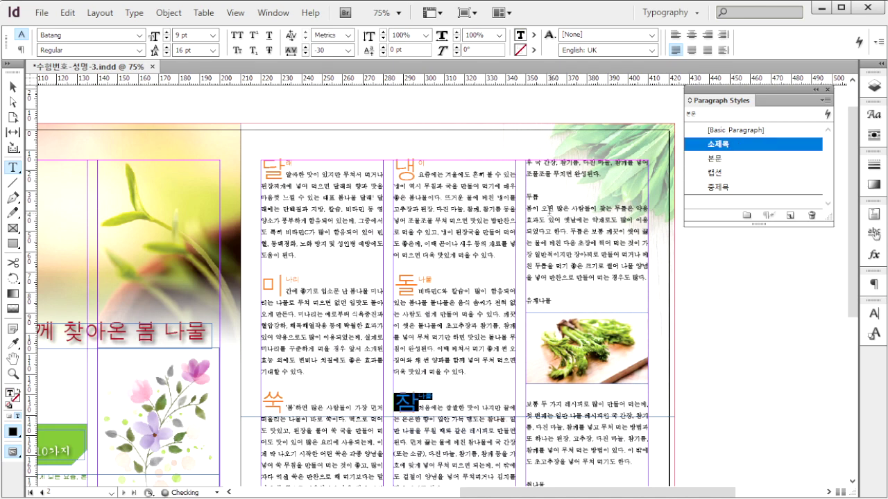
Apply the paragraph style 소제목 to the third-column subheadings 두릅, 유채나물 and 취나물.
drag(544, 197, 529, 197)
click(718, 144)
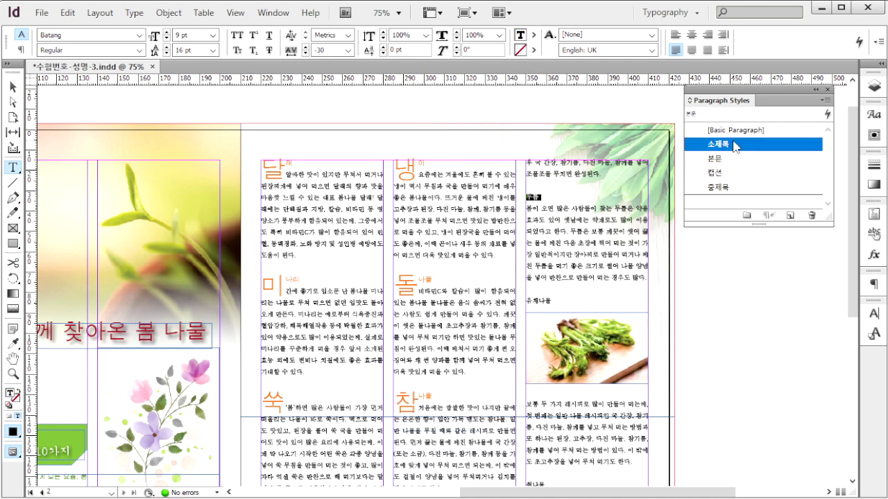
click(550, 394)
double_click(550, 395)
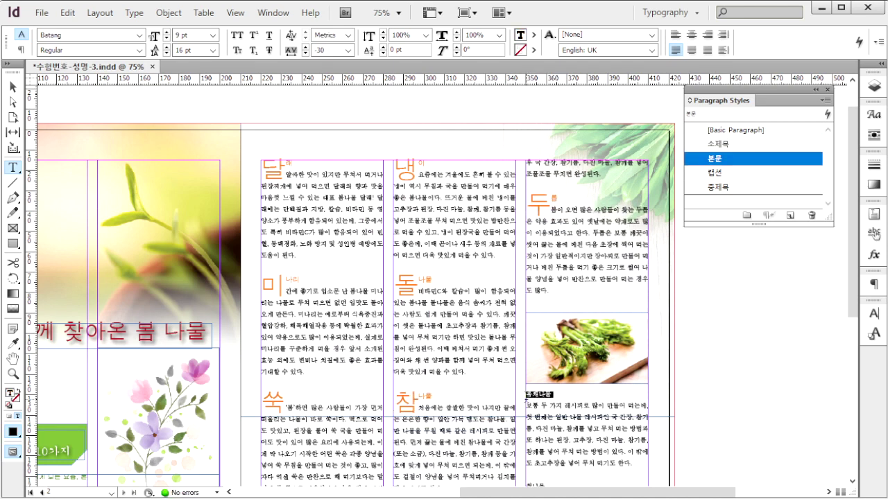
click(735, 144)
scroll(721, 303, down, 3)
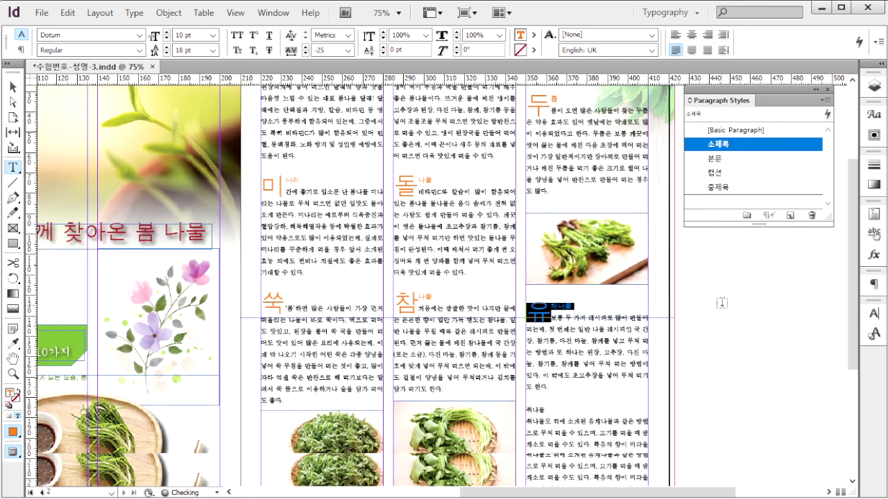
double_click(537, 411)
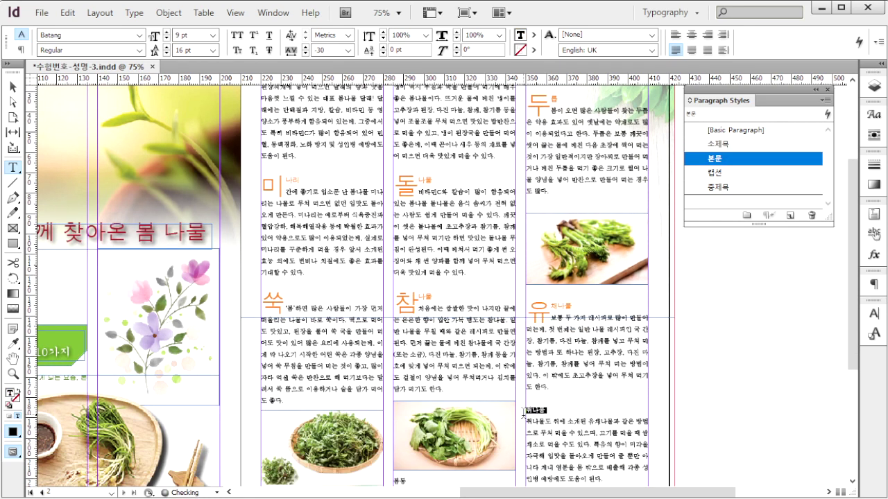
click(733, 145)
Apply the paragraph style 소제목 to the subheading 봄동 near the foot of the second column, and deselect the text frame.
scroll(718, 298, down, 2)
scroll(569, 380, down, 1)
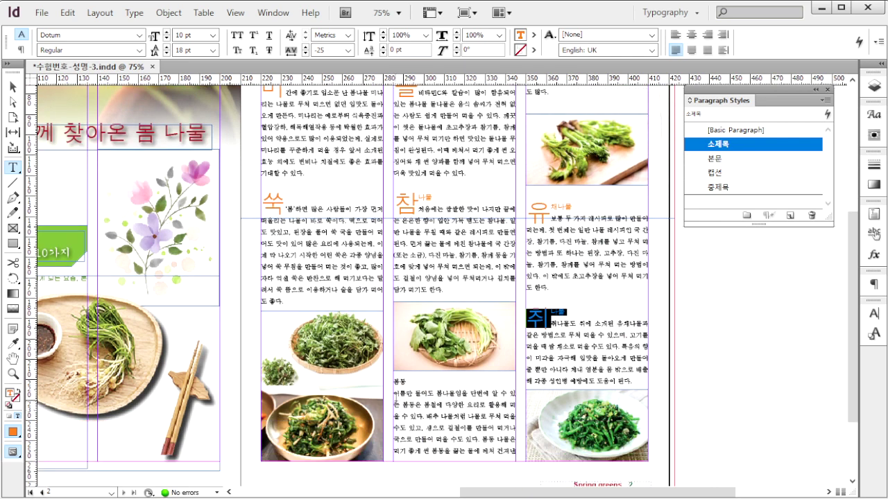
double_click(400, 382)
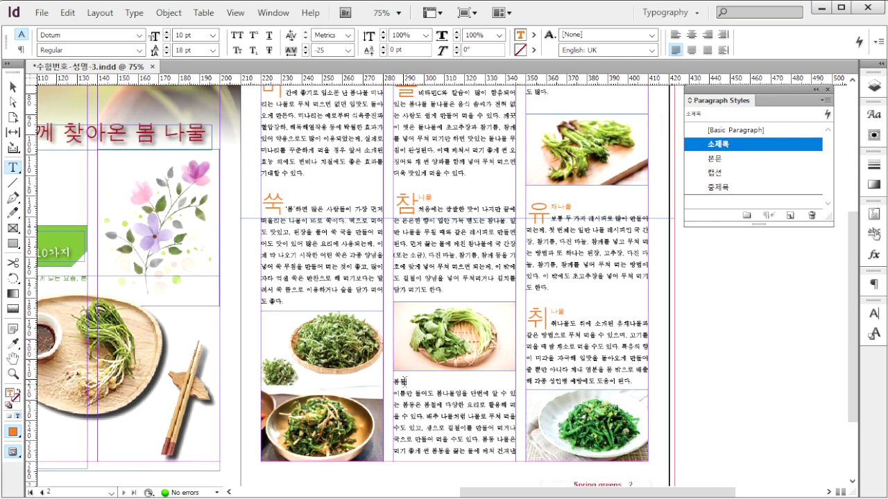
click(733, 144)
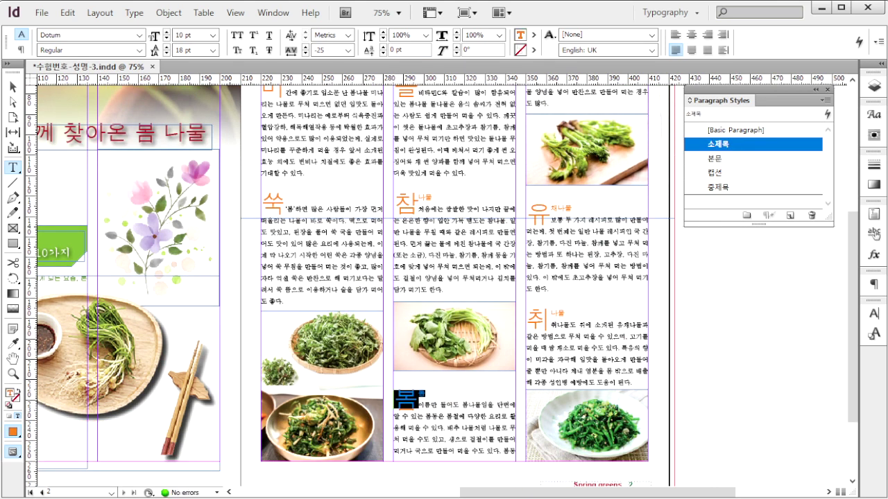
click(462, 392)
key(Escape)
click(760, 362)
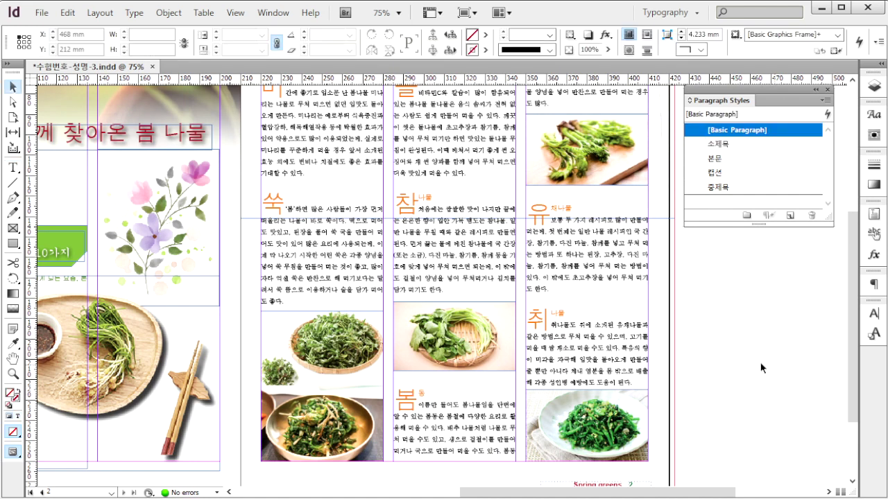